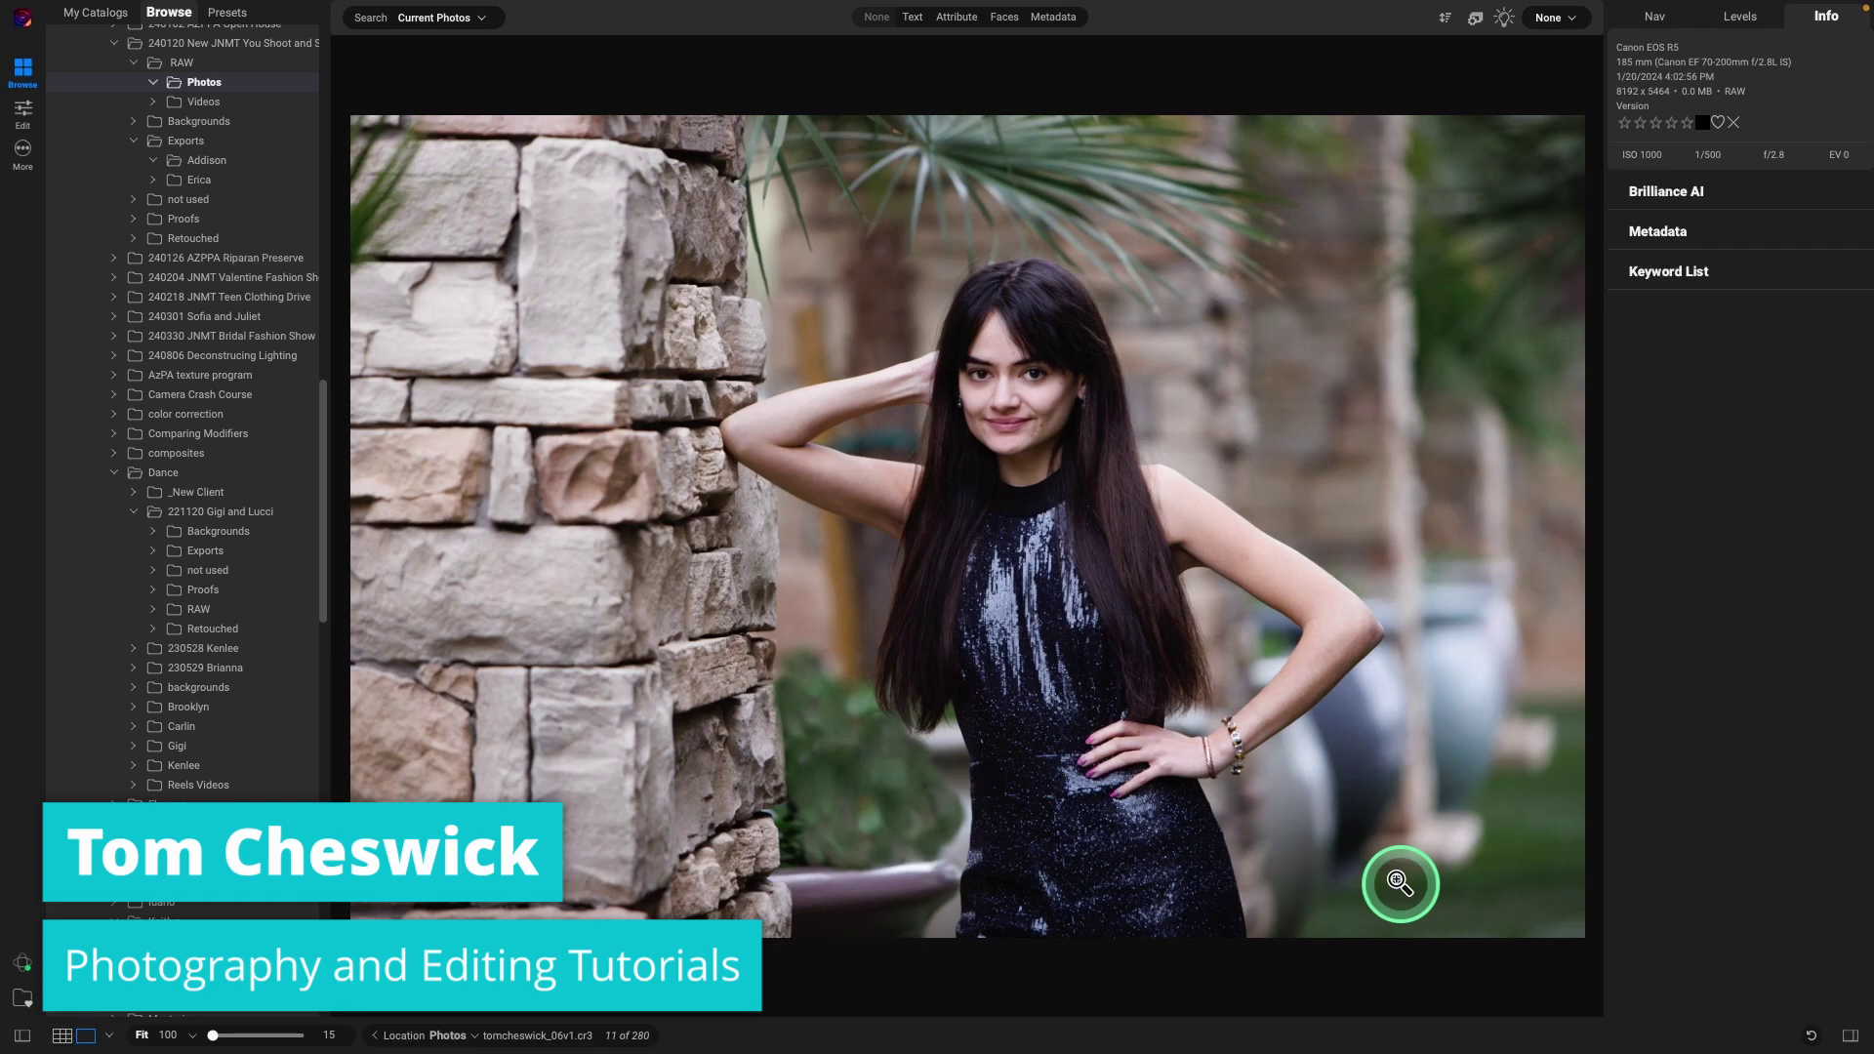
Step: Compare the facial skin at 100% between the cropped original CR3 portrait and its reblum JPG version
key("Left")
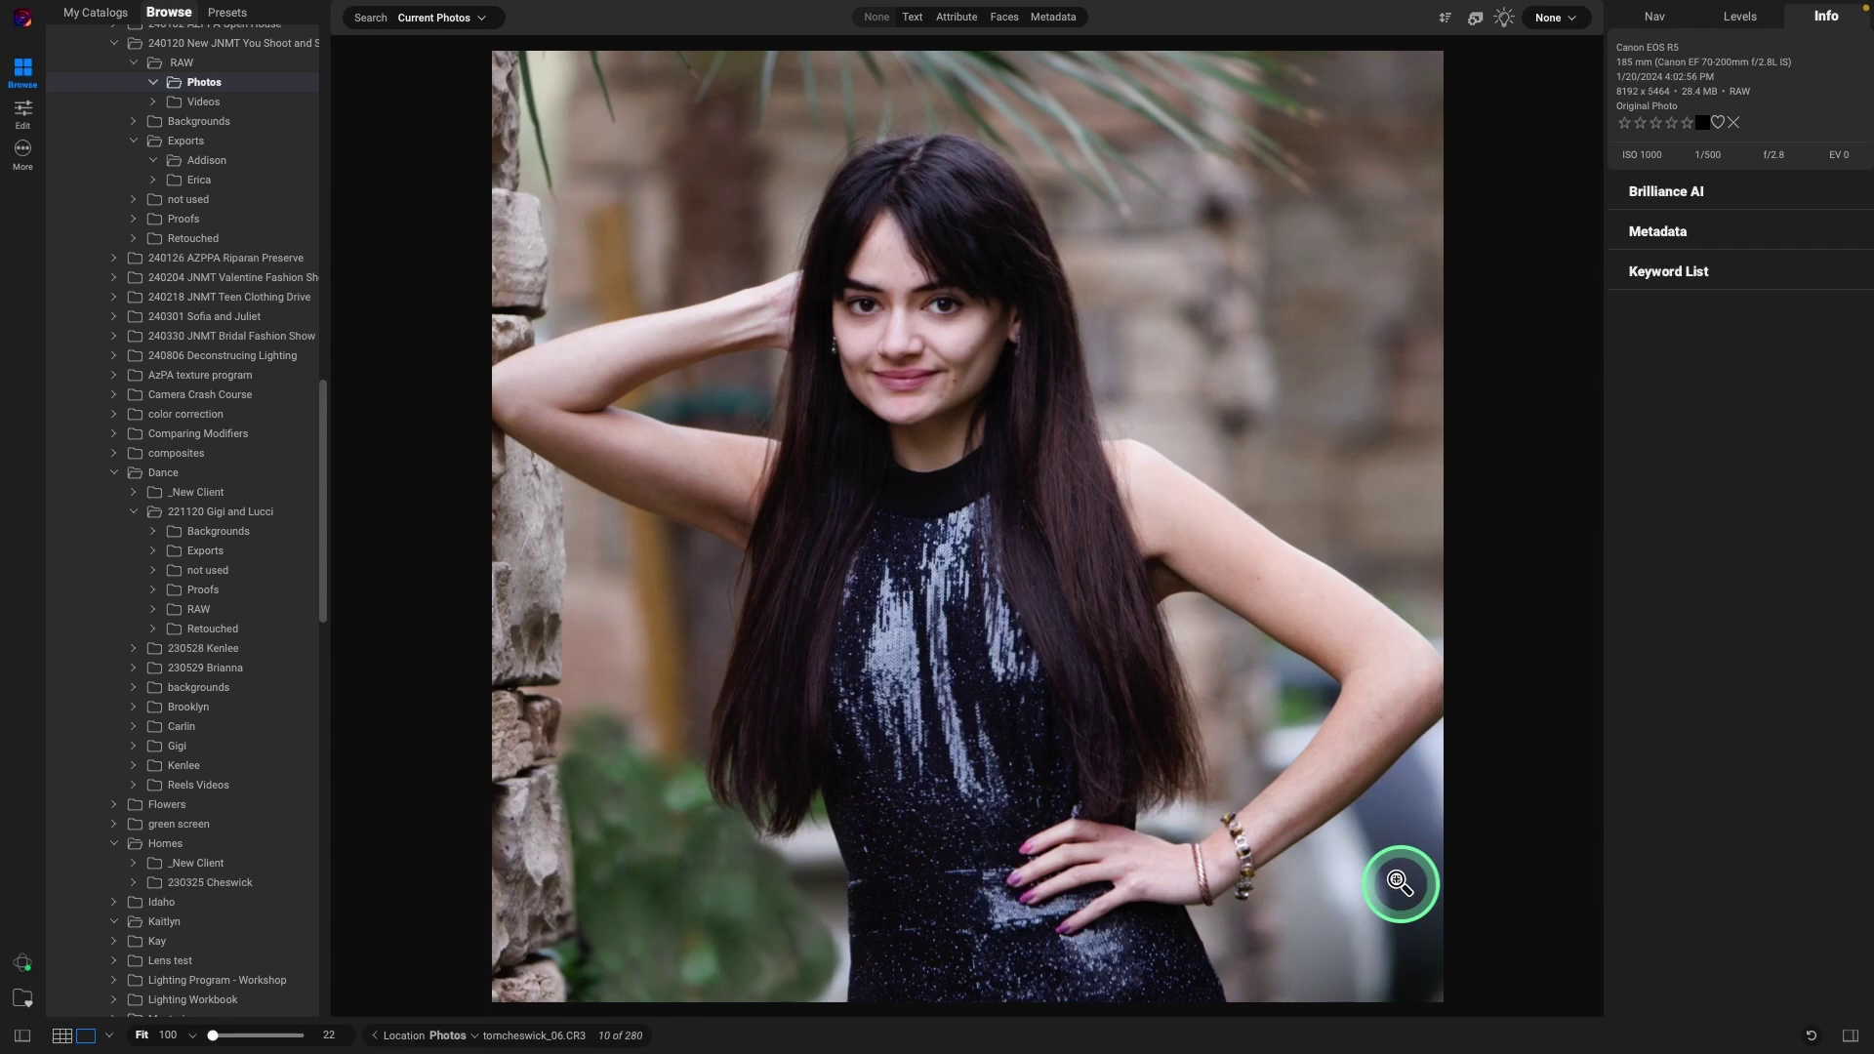
left_click(937, 376)
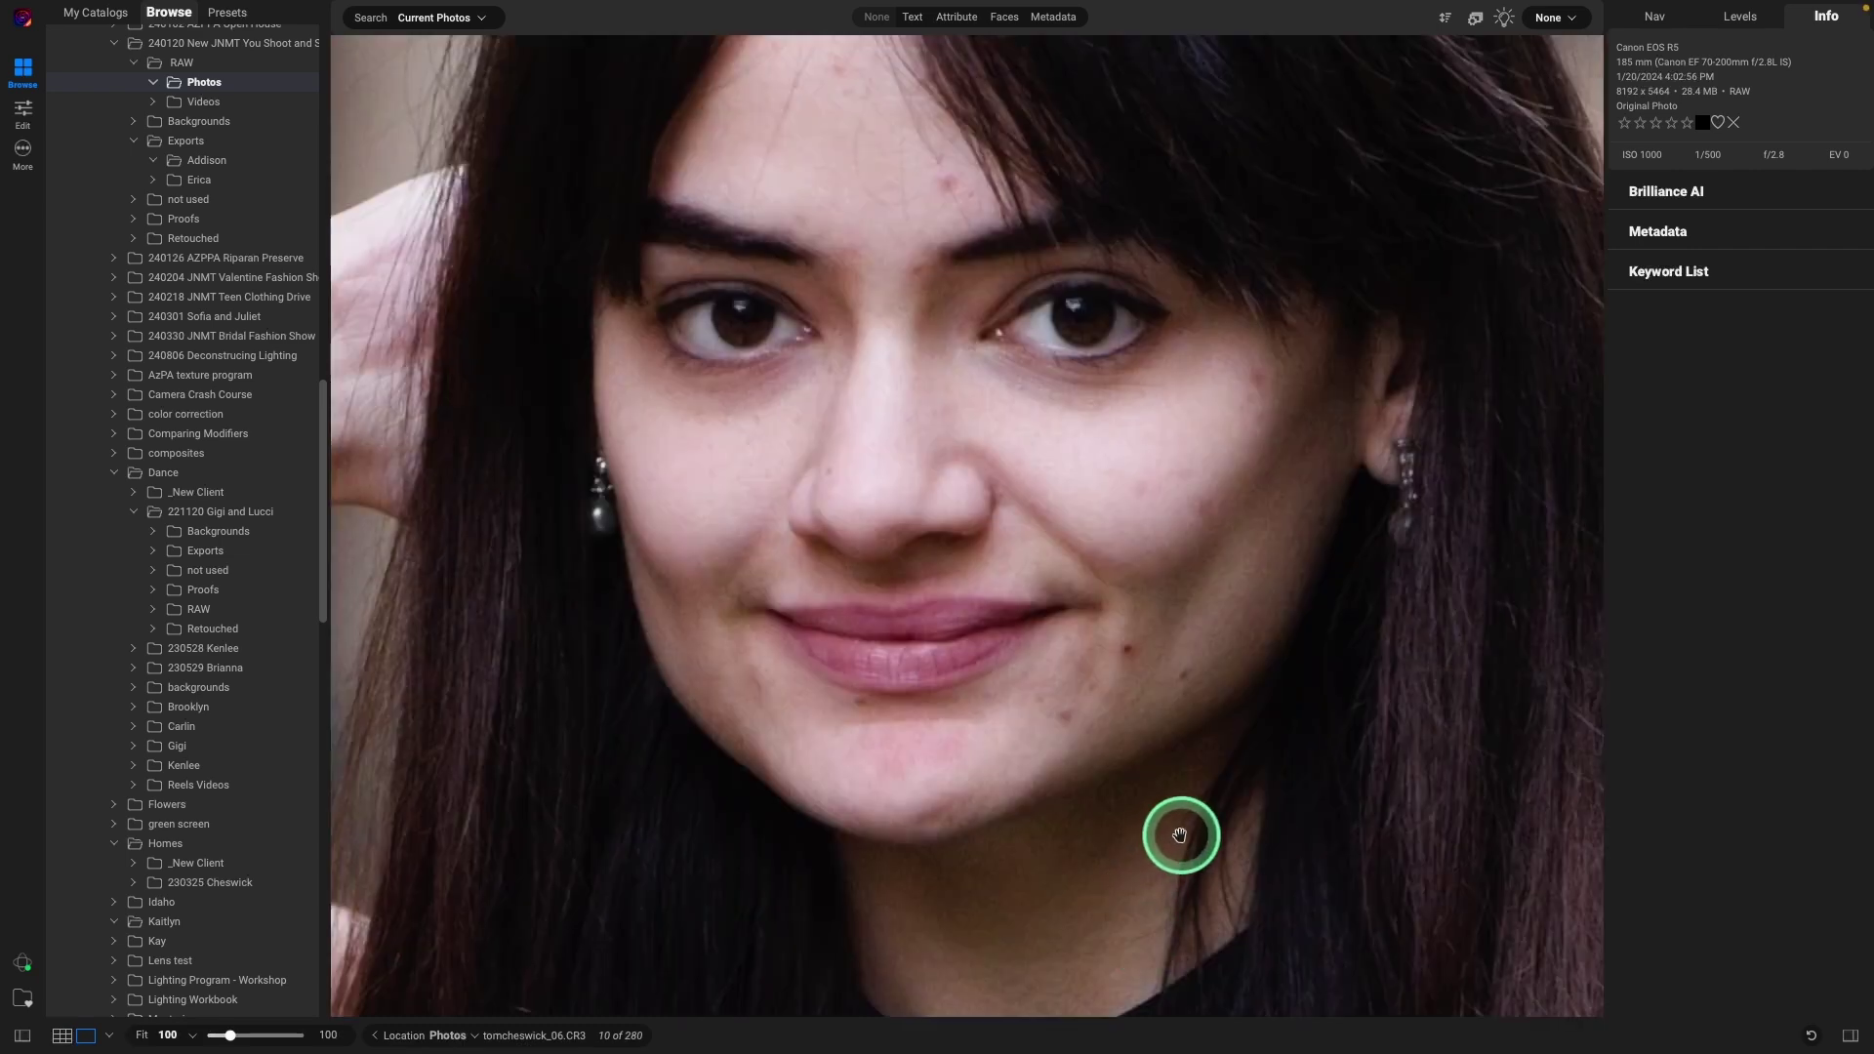
key("Left")
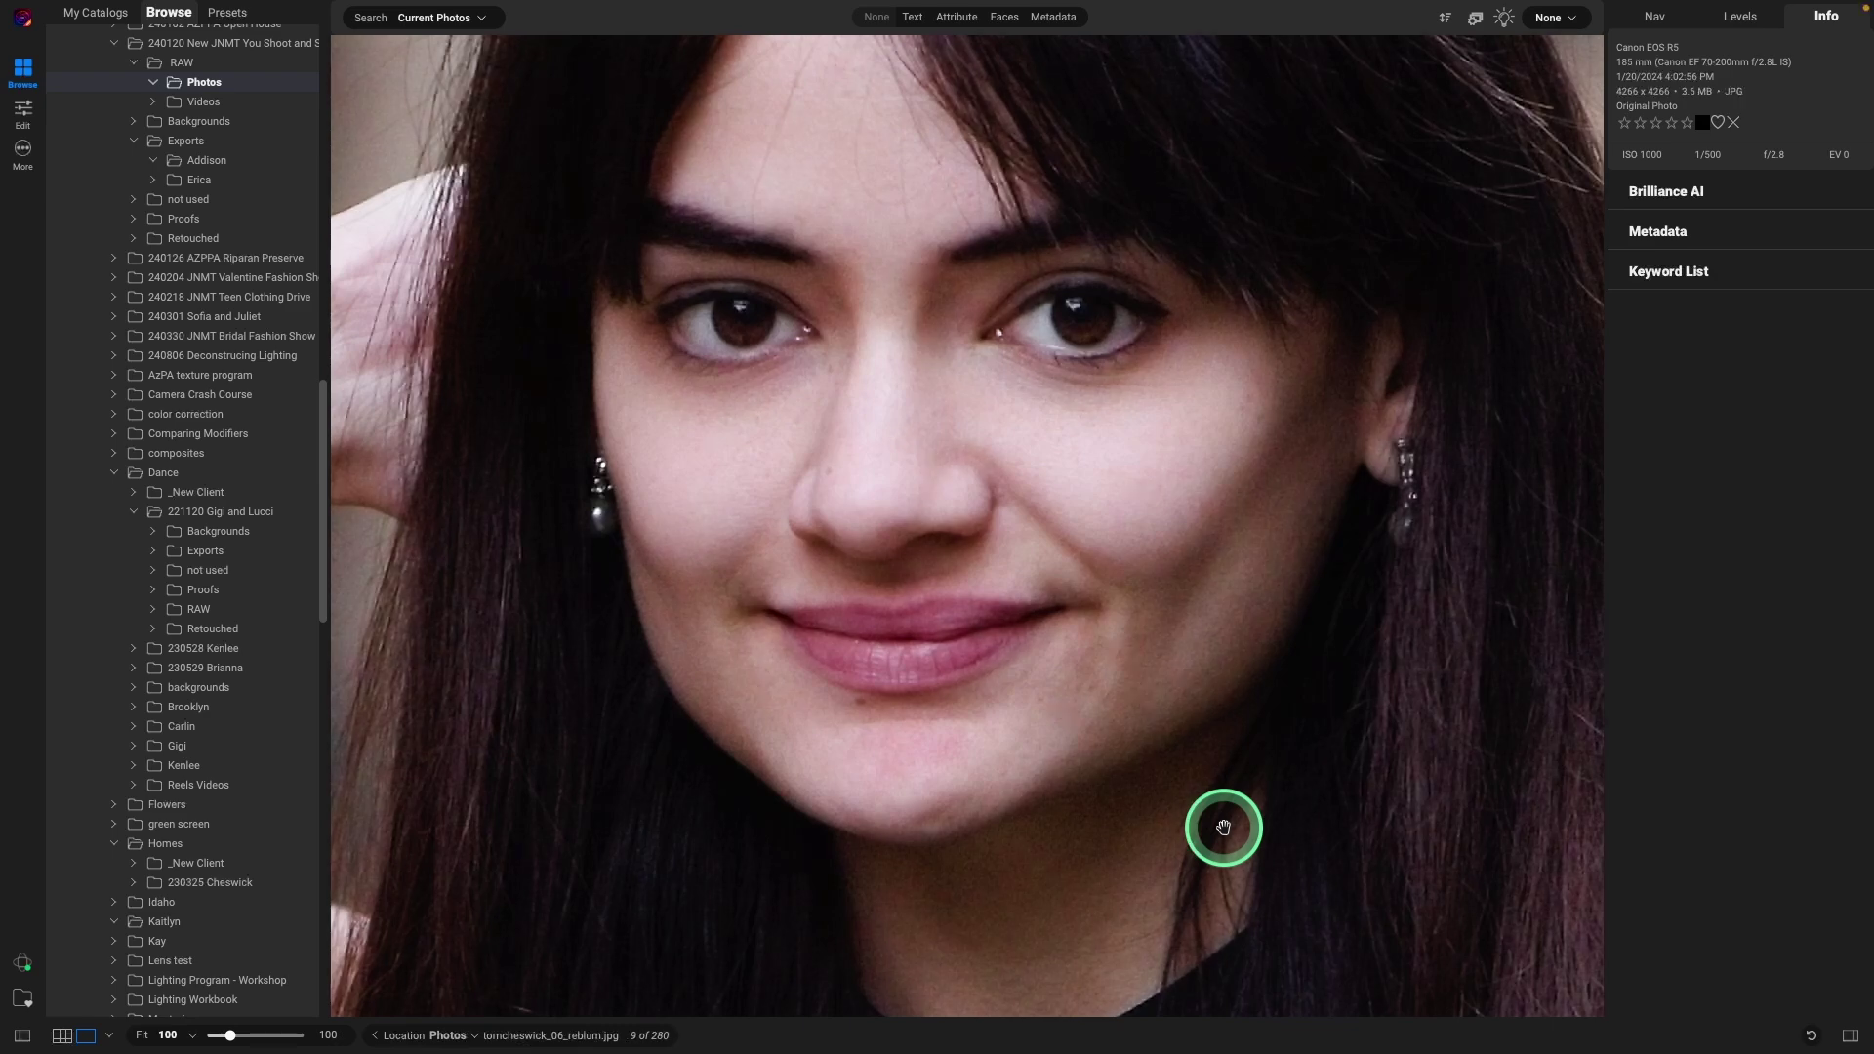
left_click(1223, 828)
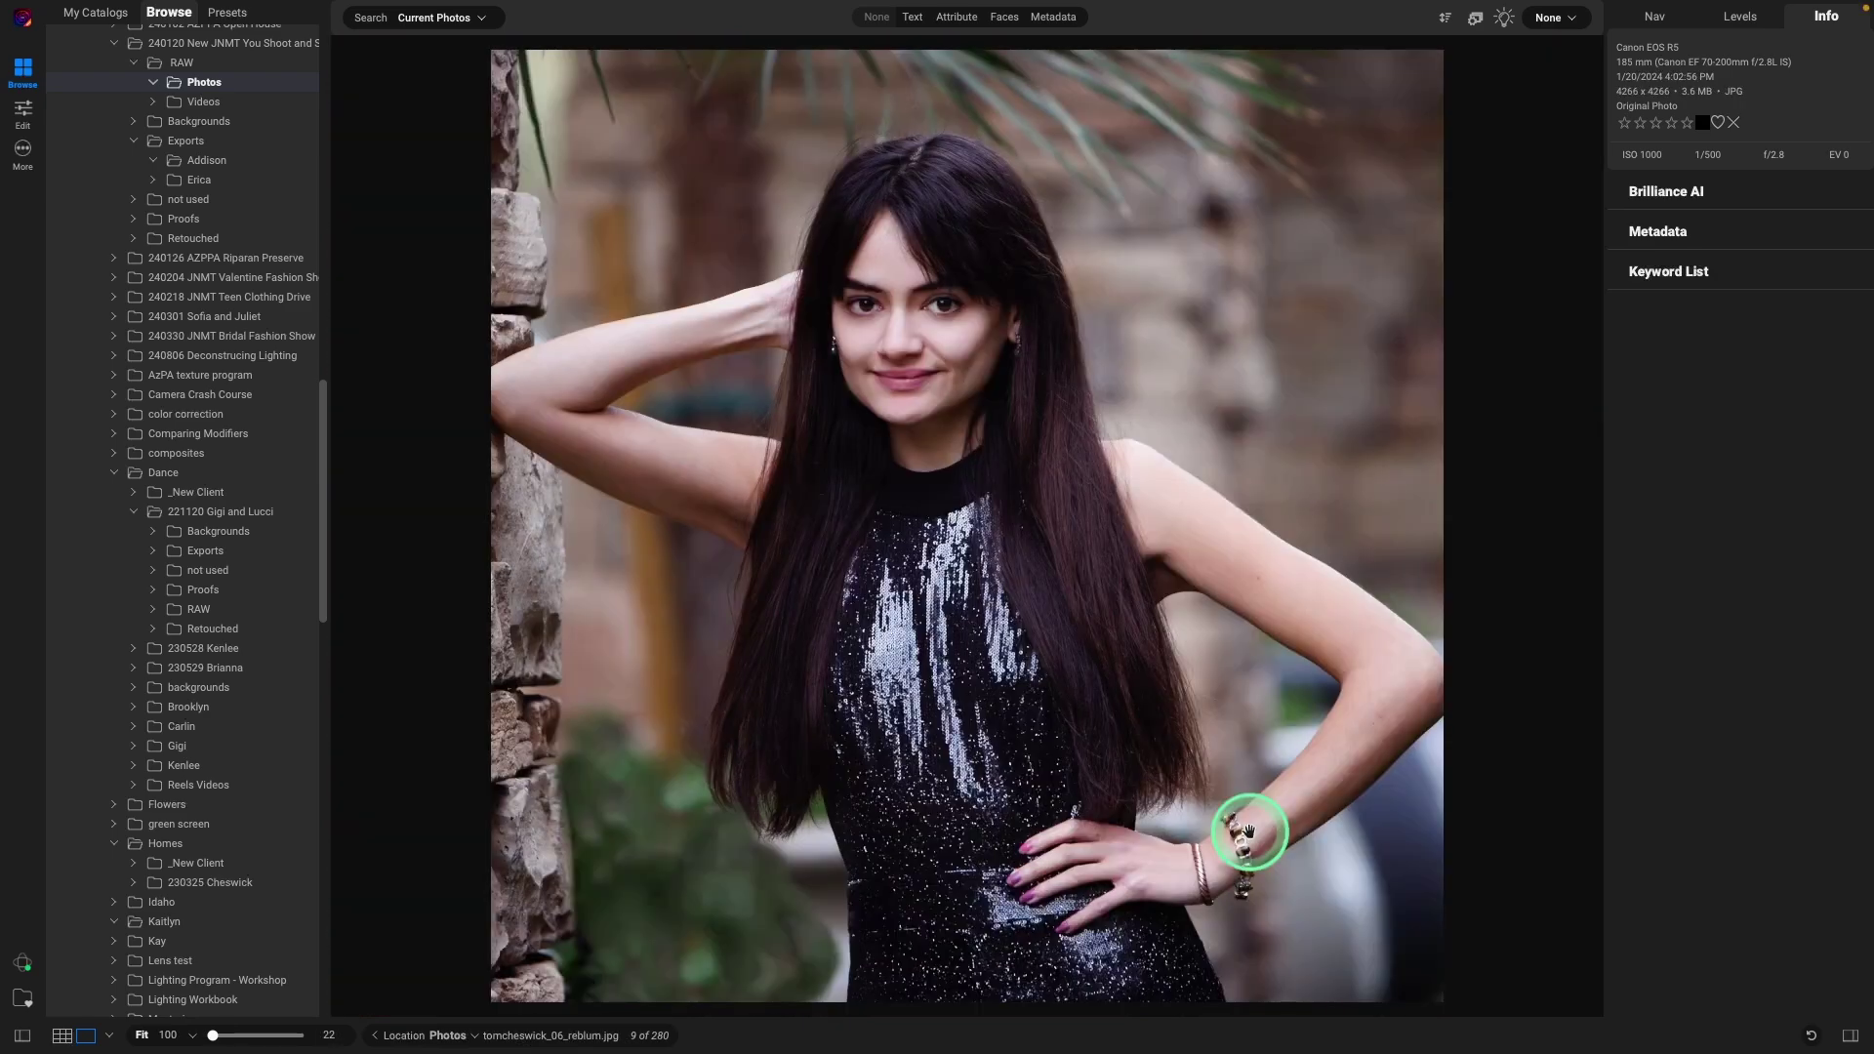
Step: Compare the wide v1 version of the portrait with the v1v1 version, including the planter behind the stone column
key("Right")
key("Right")
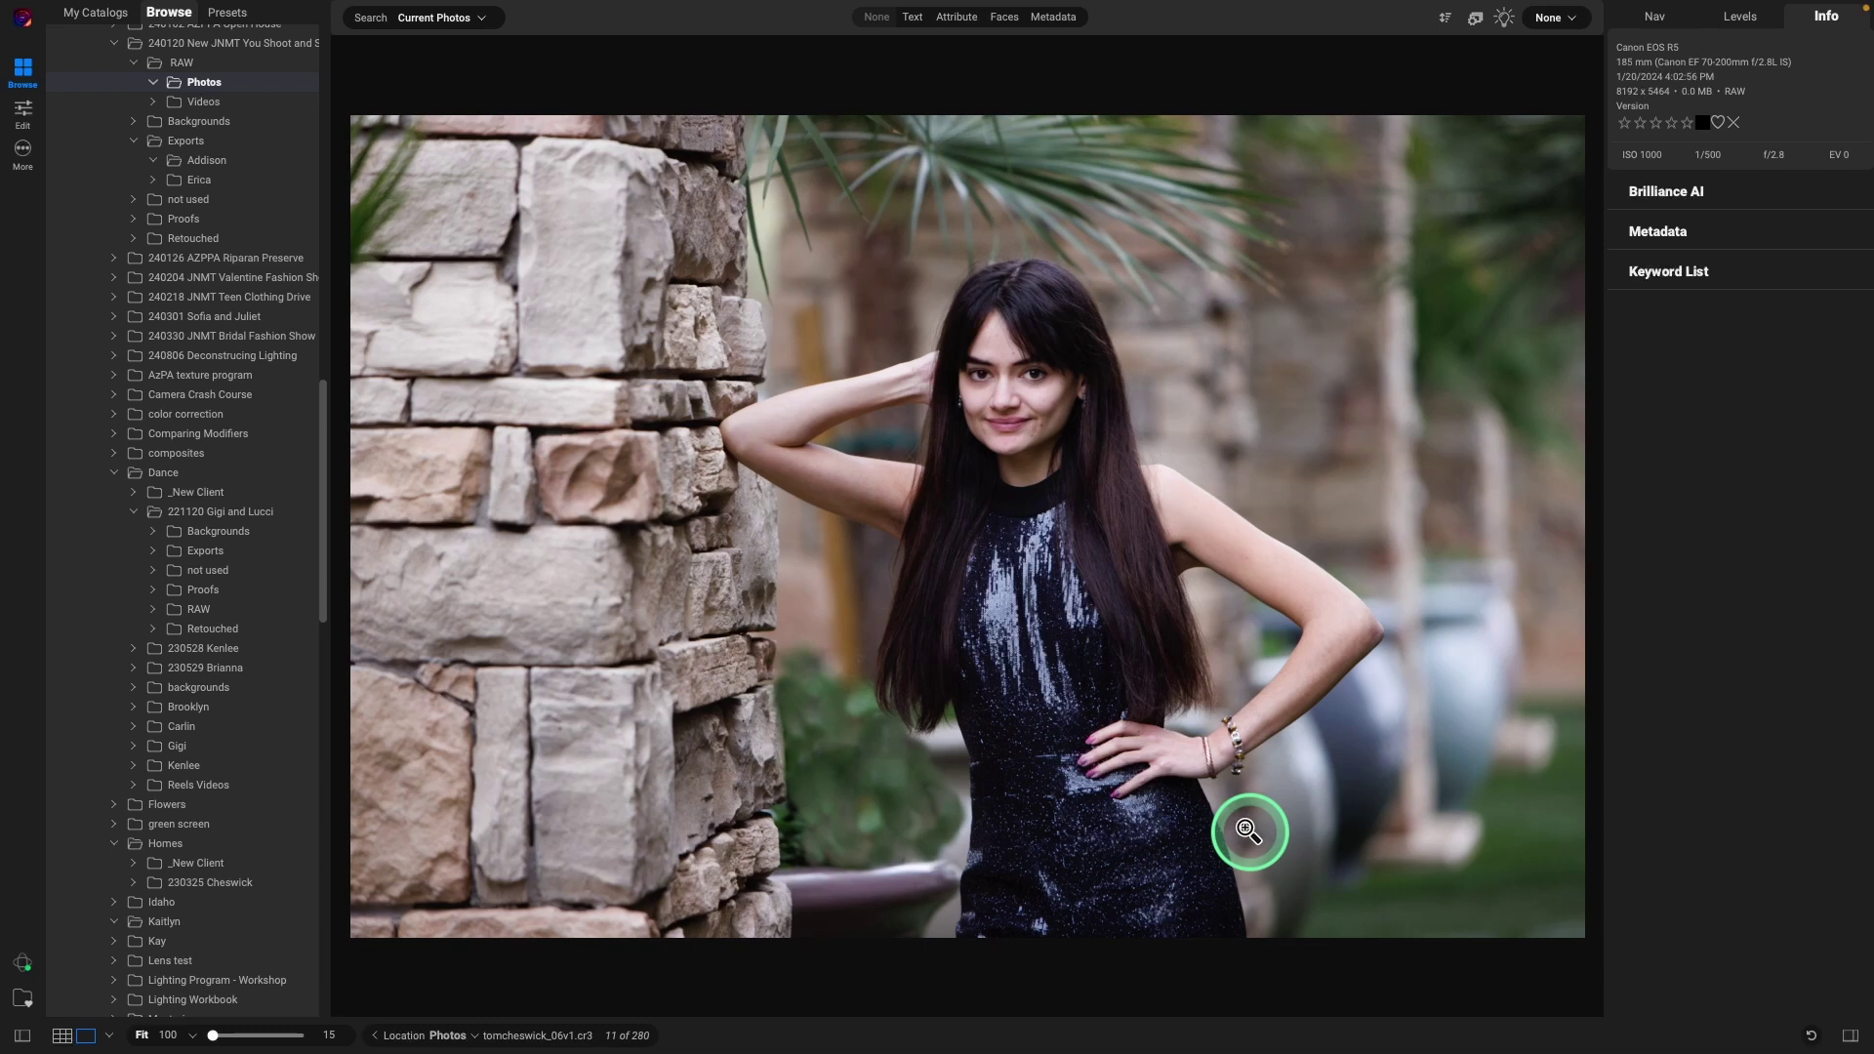
key("Right")
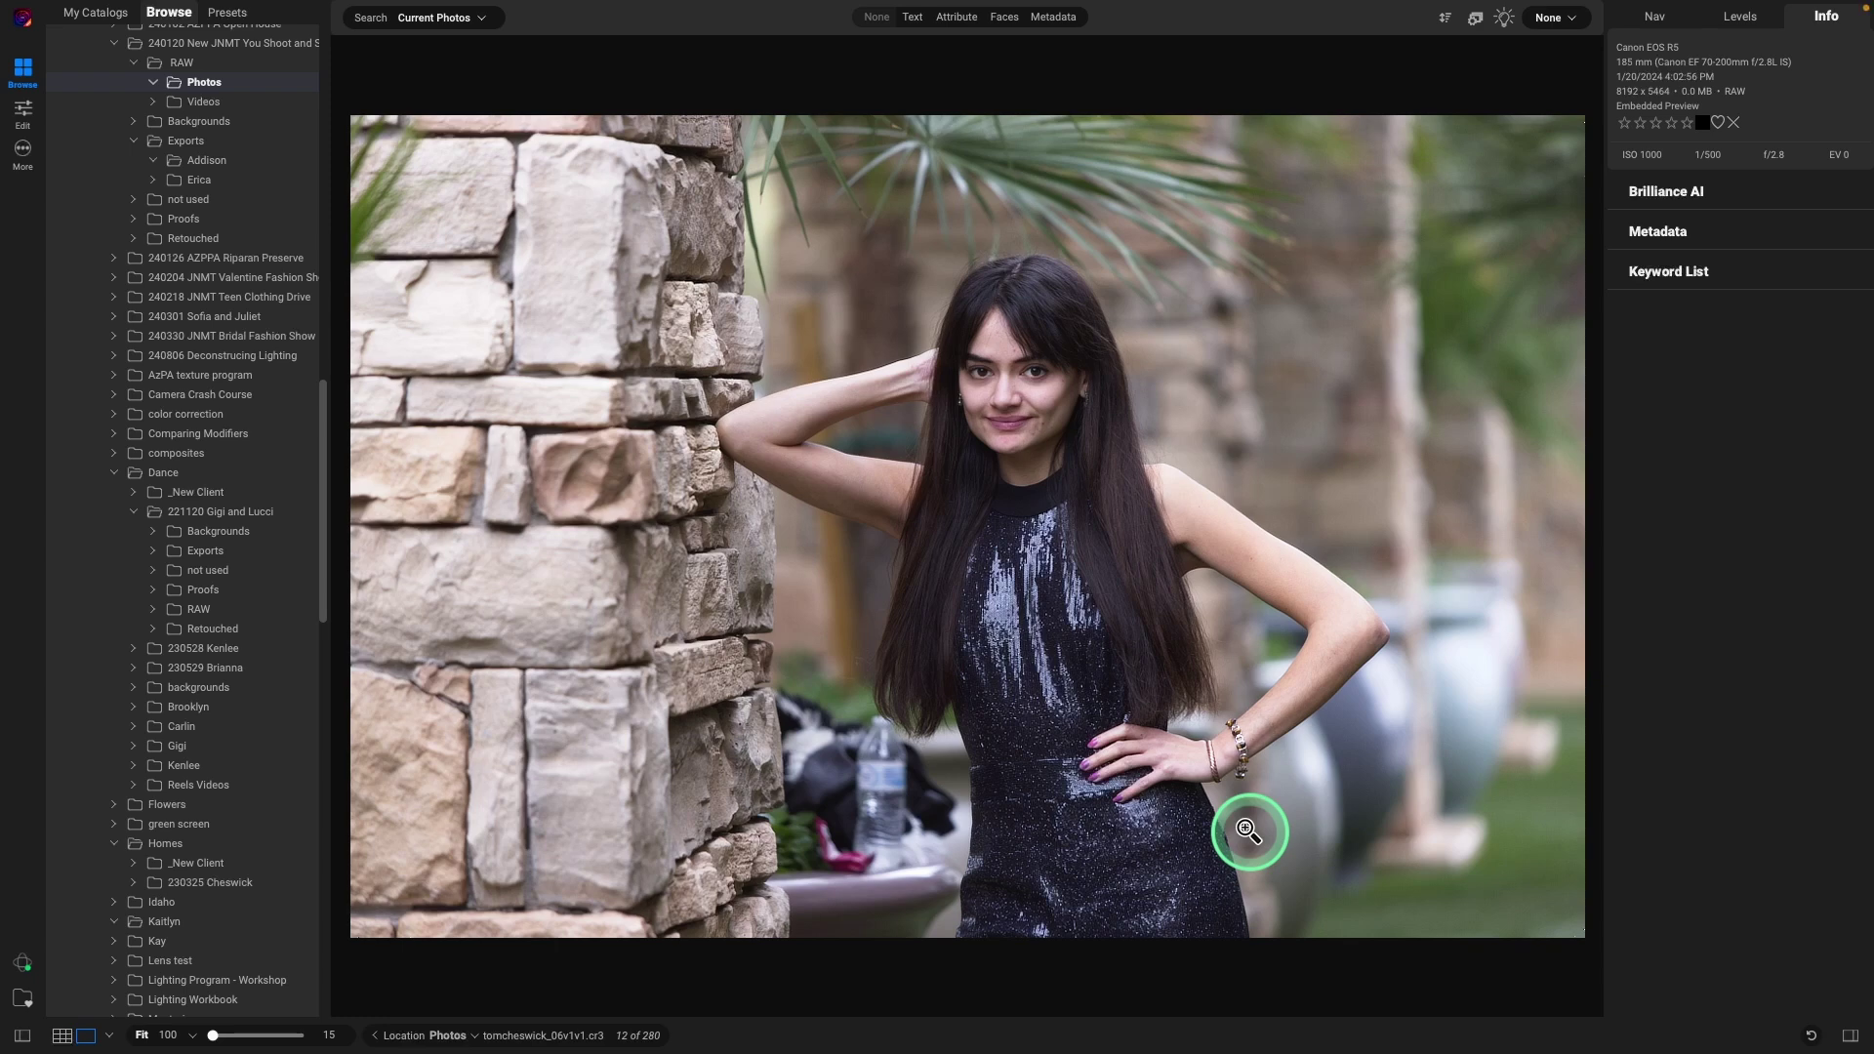
key("Left")
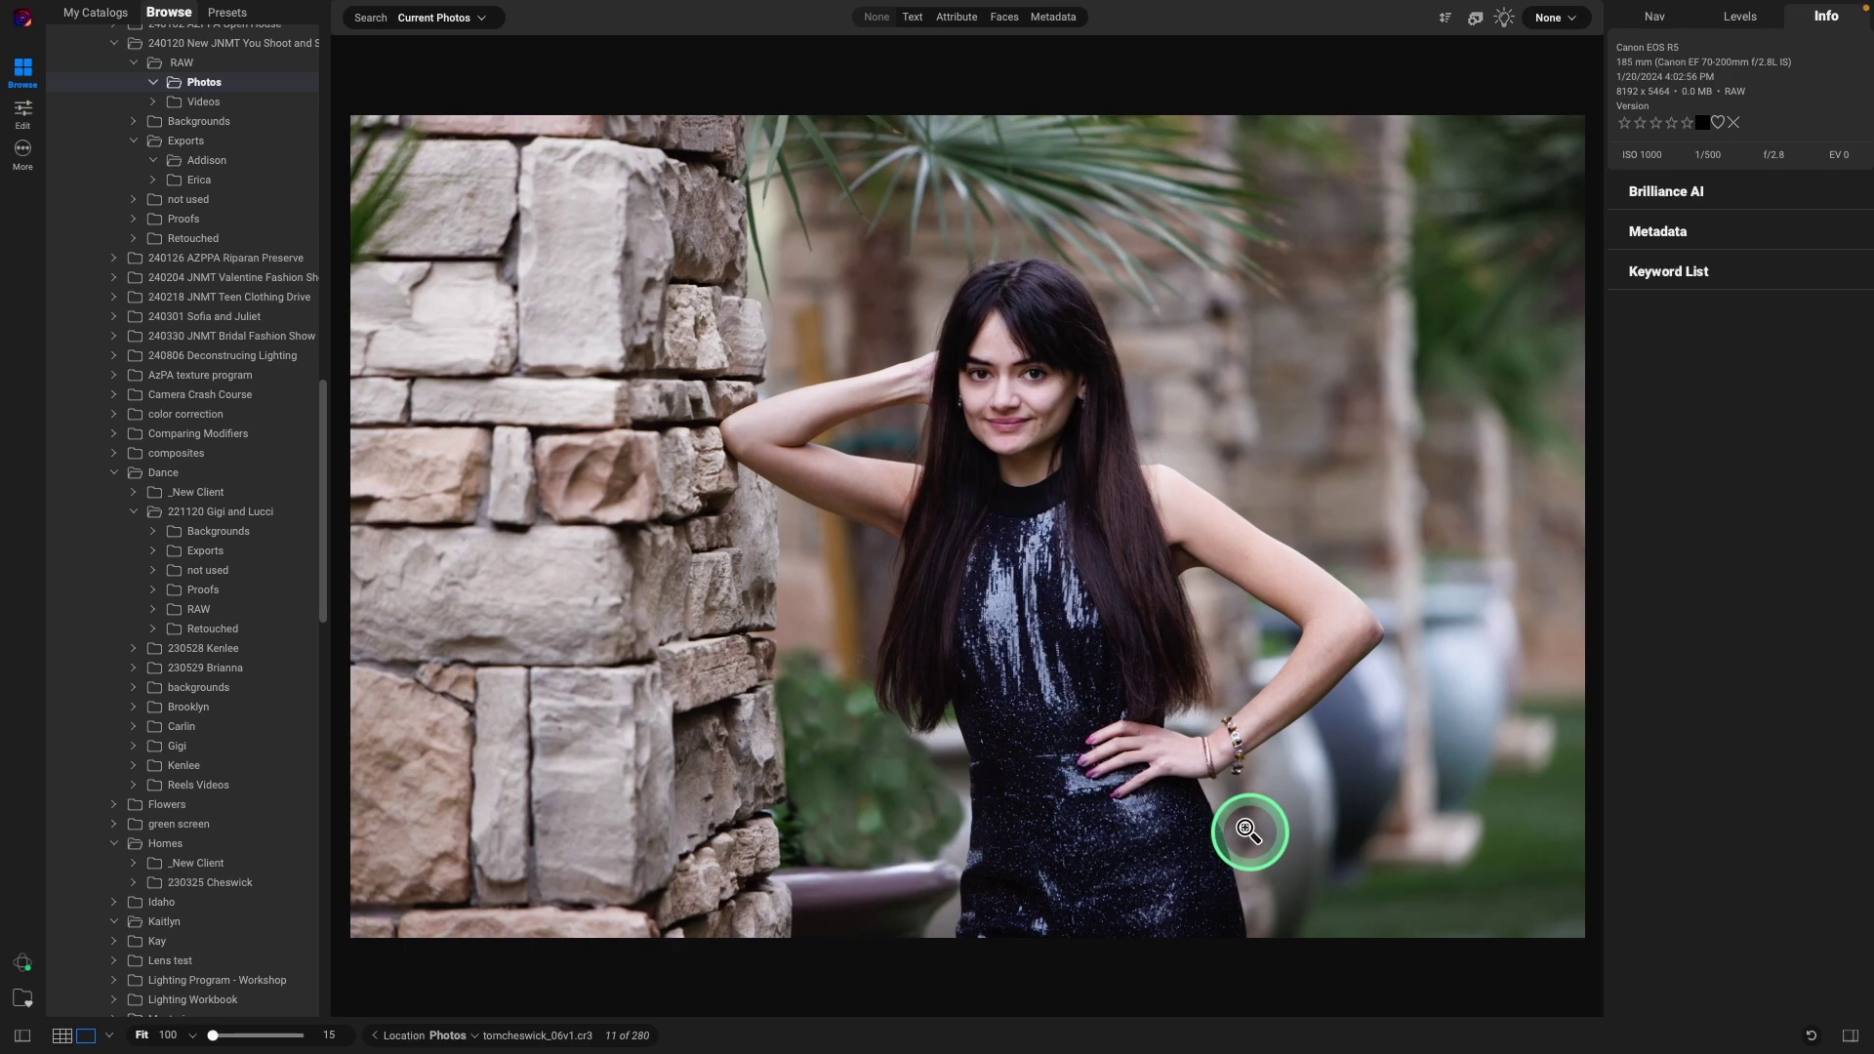
key("Right")
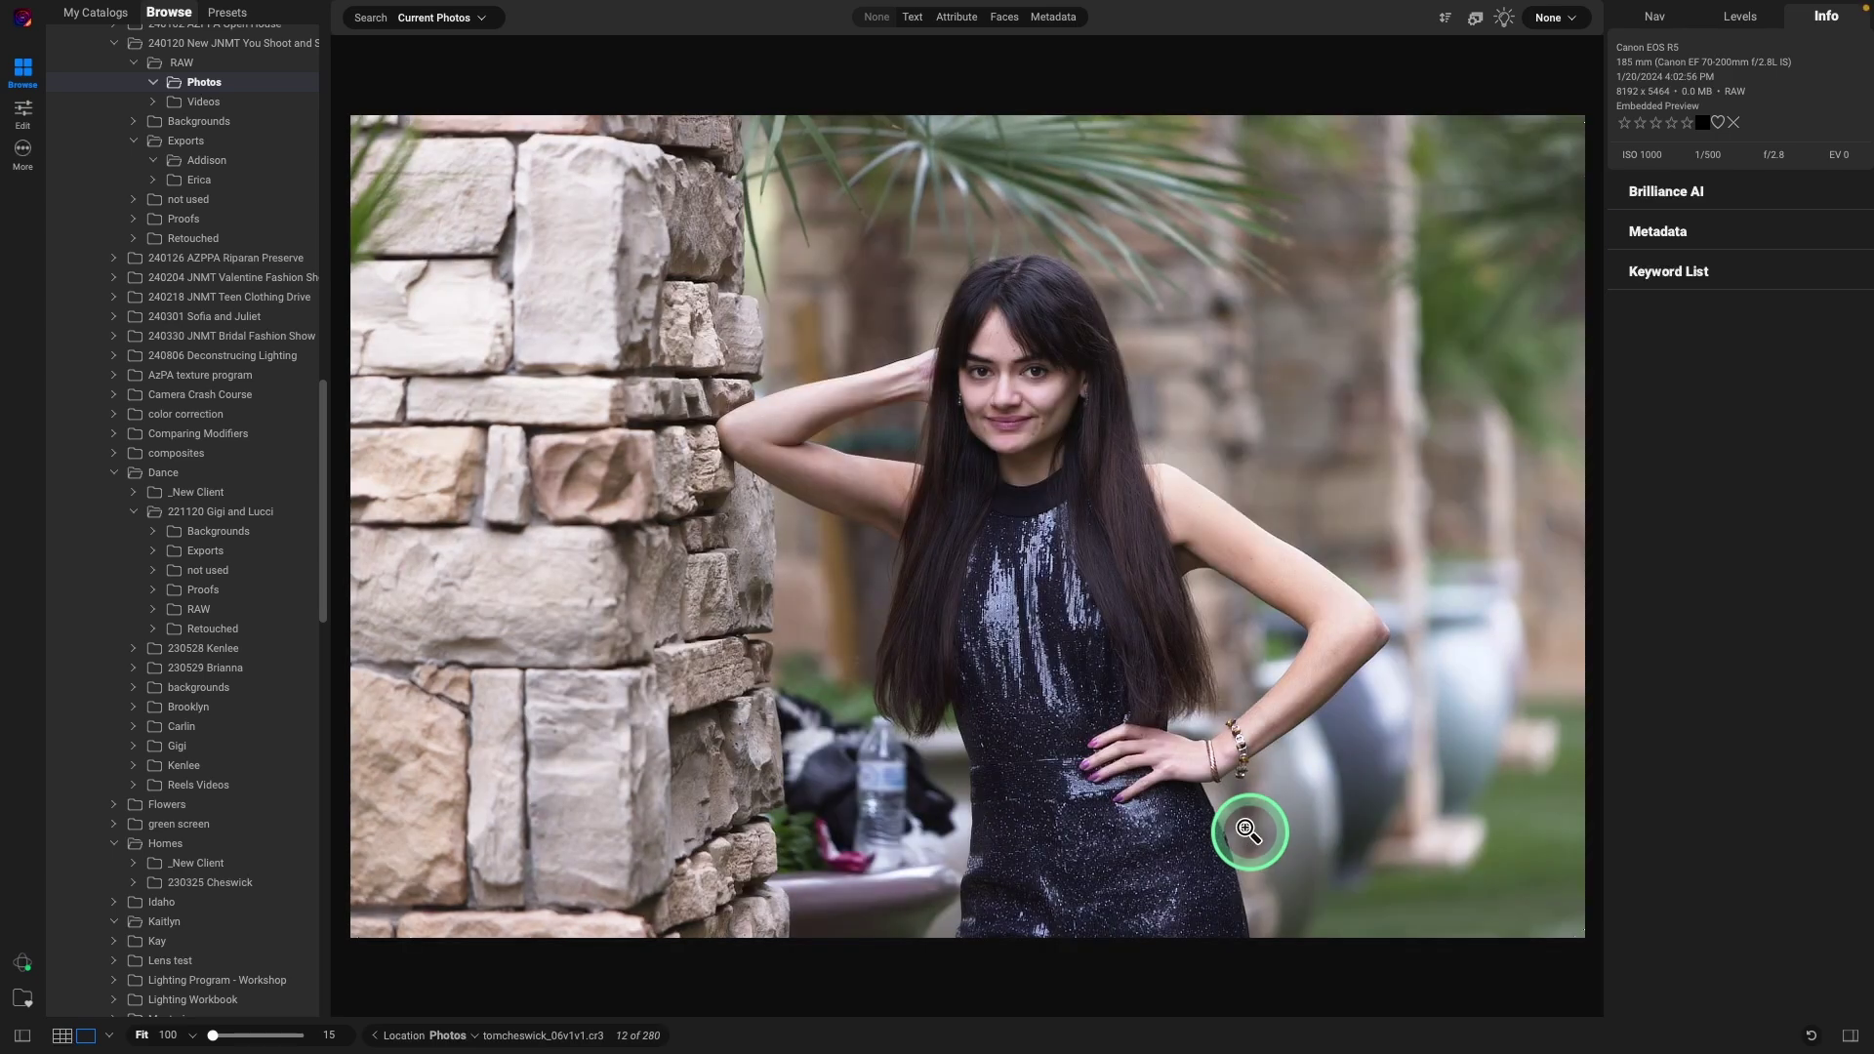
key("Left")
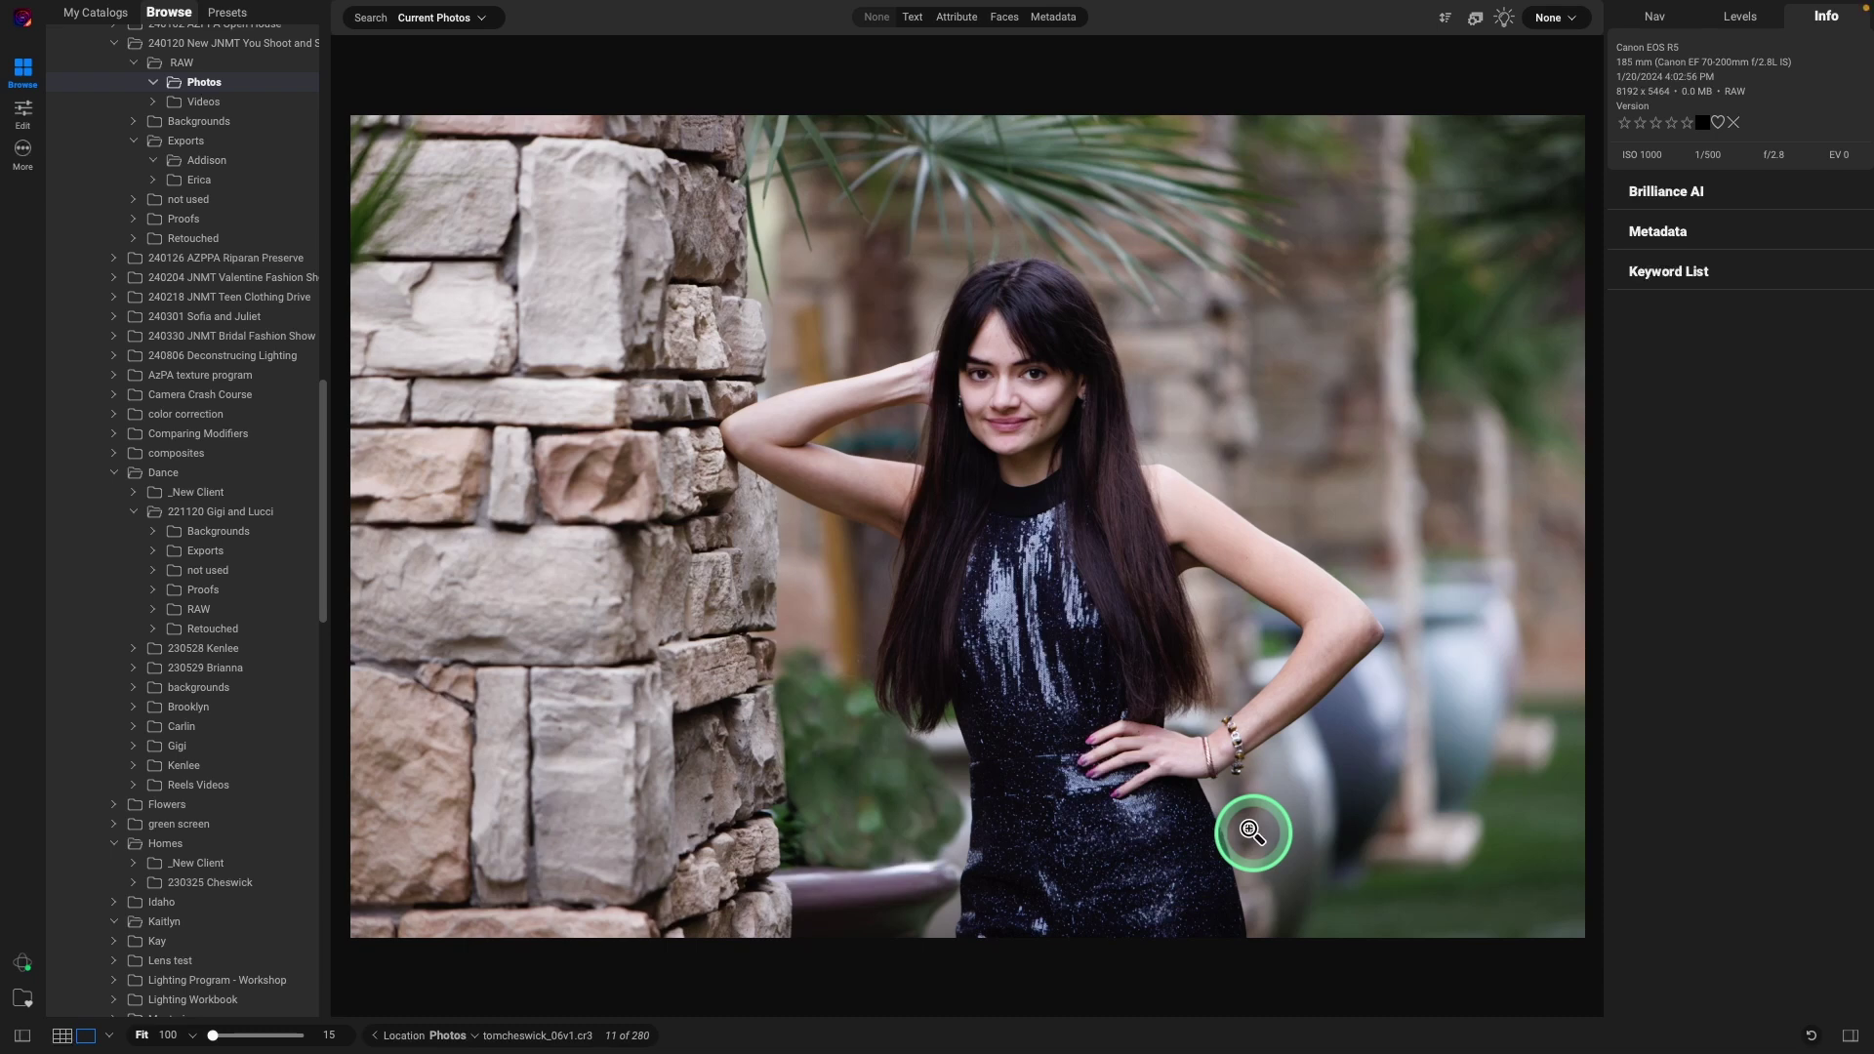
Step: Reset the Develop and Effects settings of the cropped original CR3 portrait
key("Left")
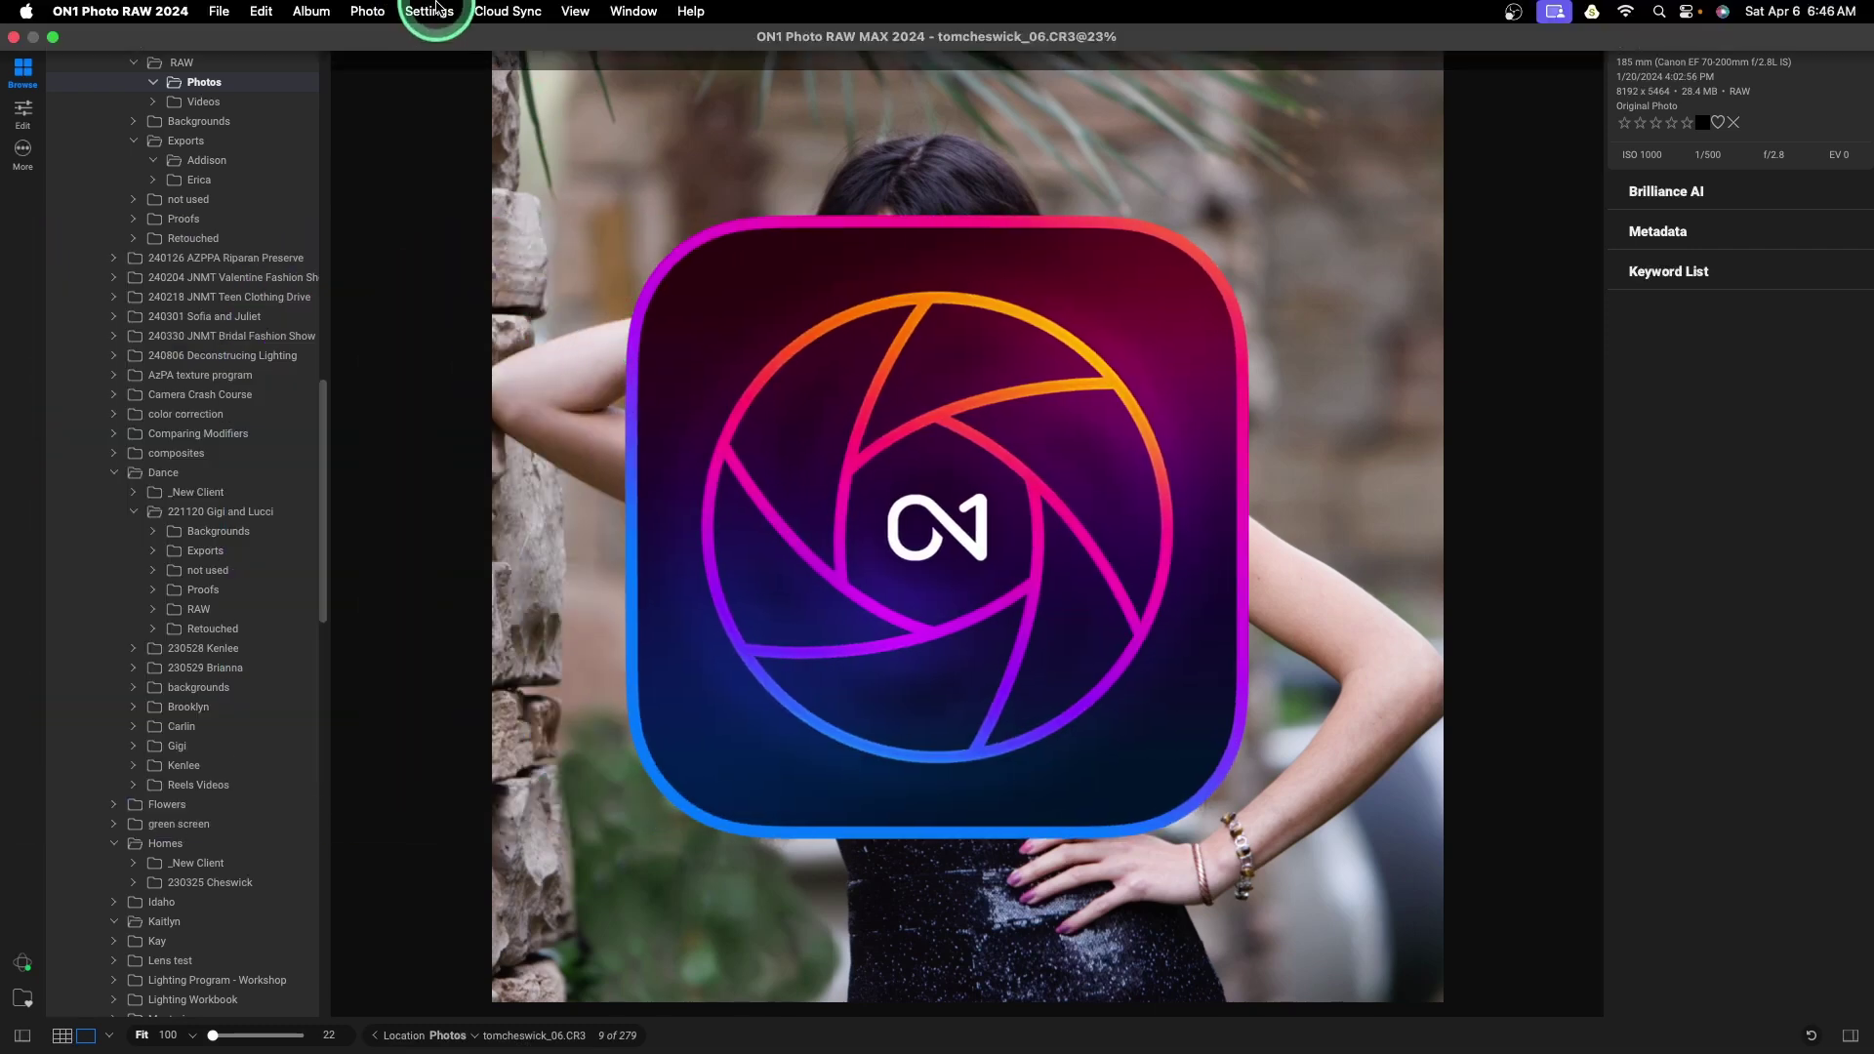
left_click(452, 20)
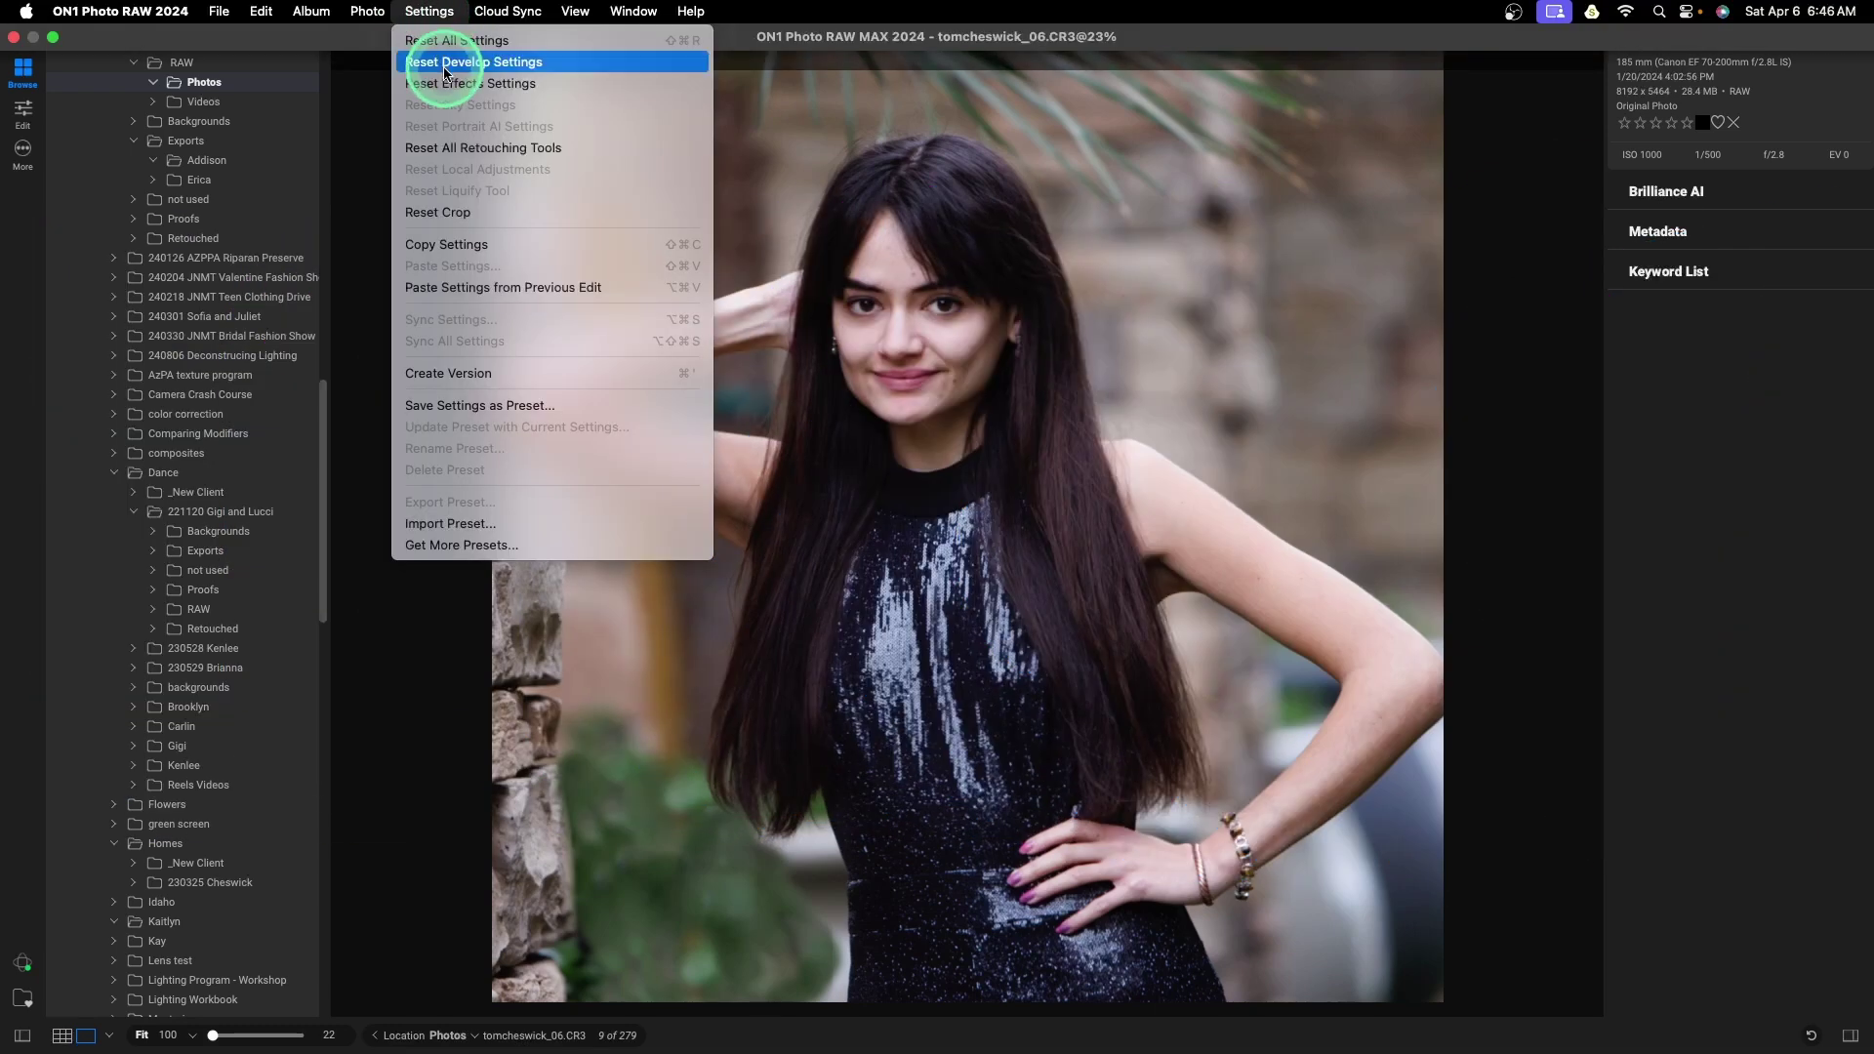
left_click(445, 65)
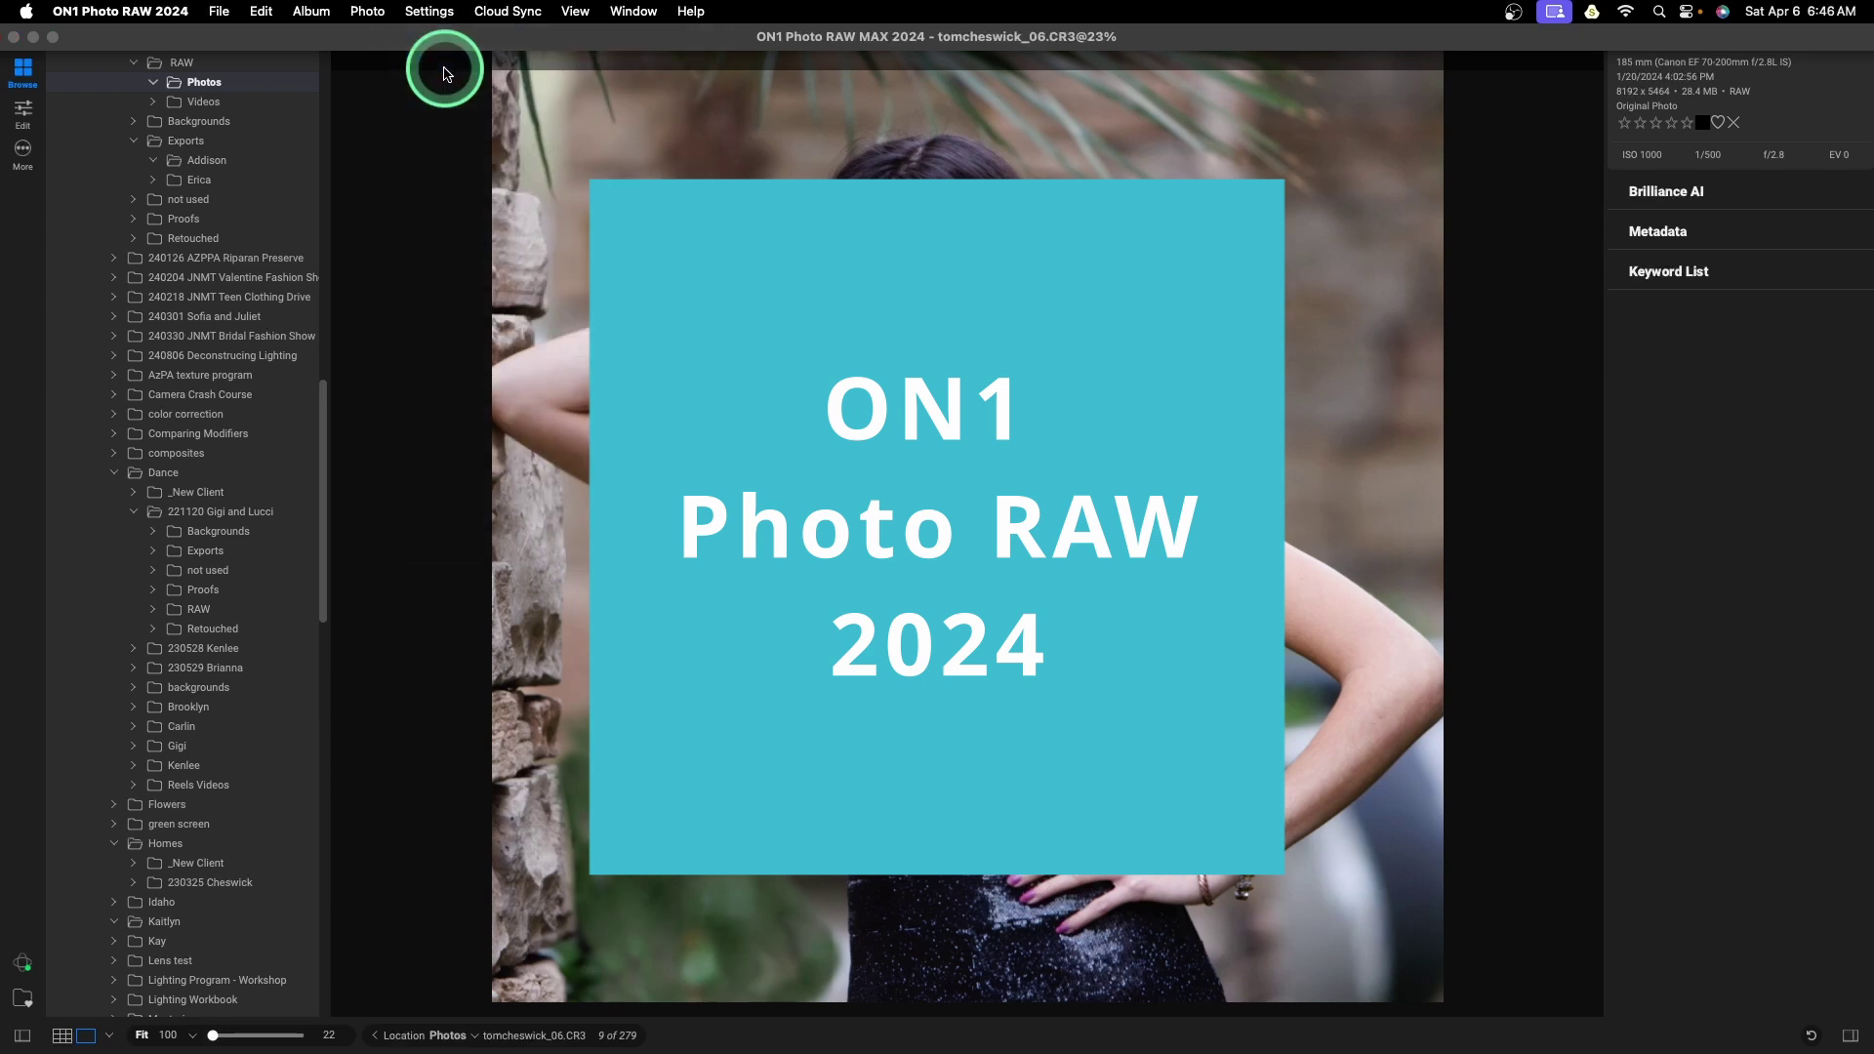
left_click(430, 11)
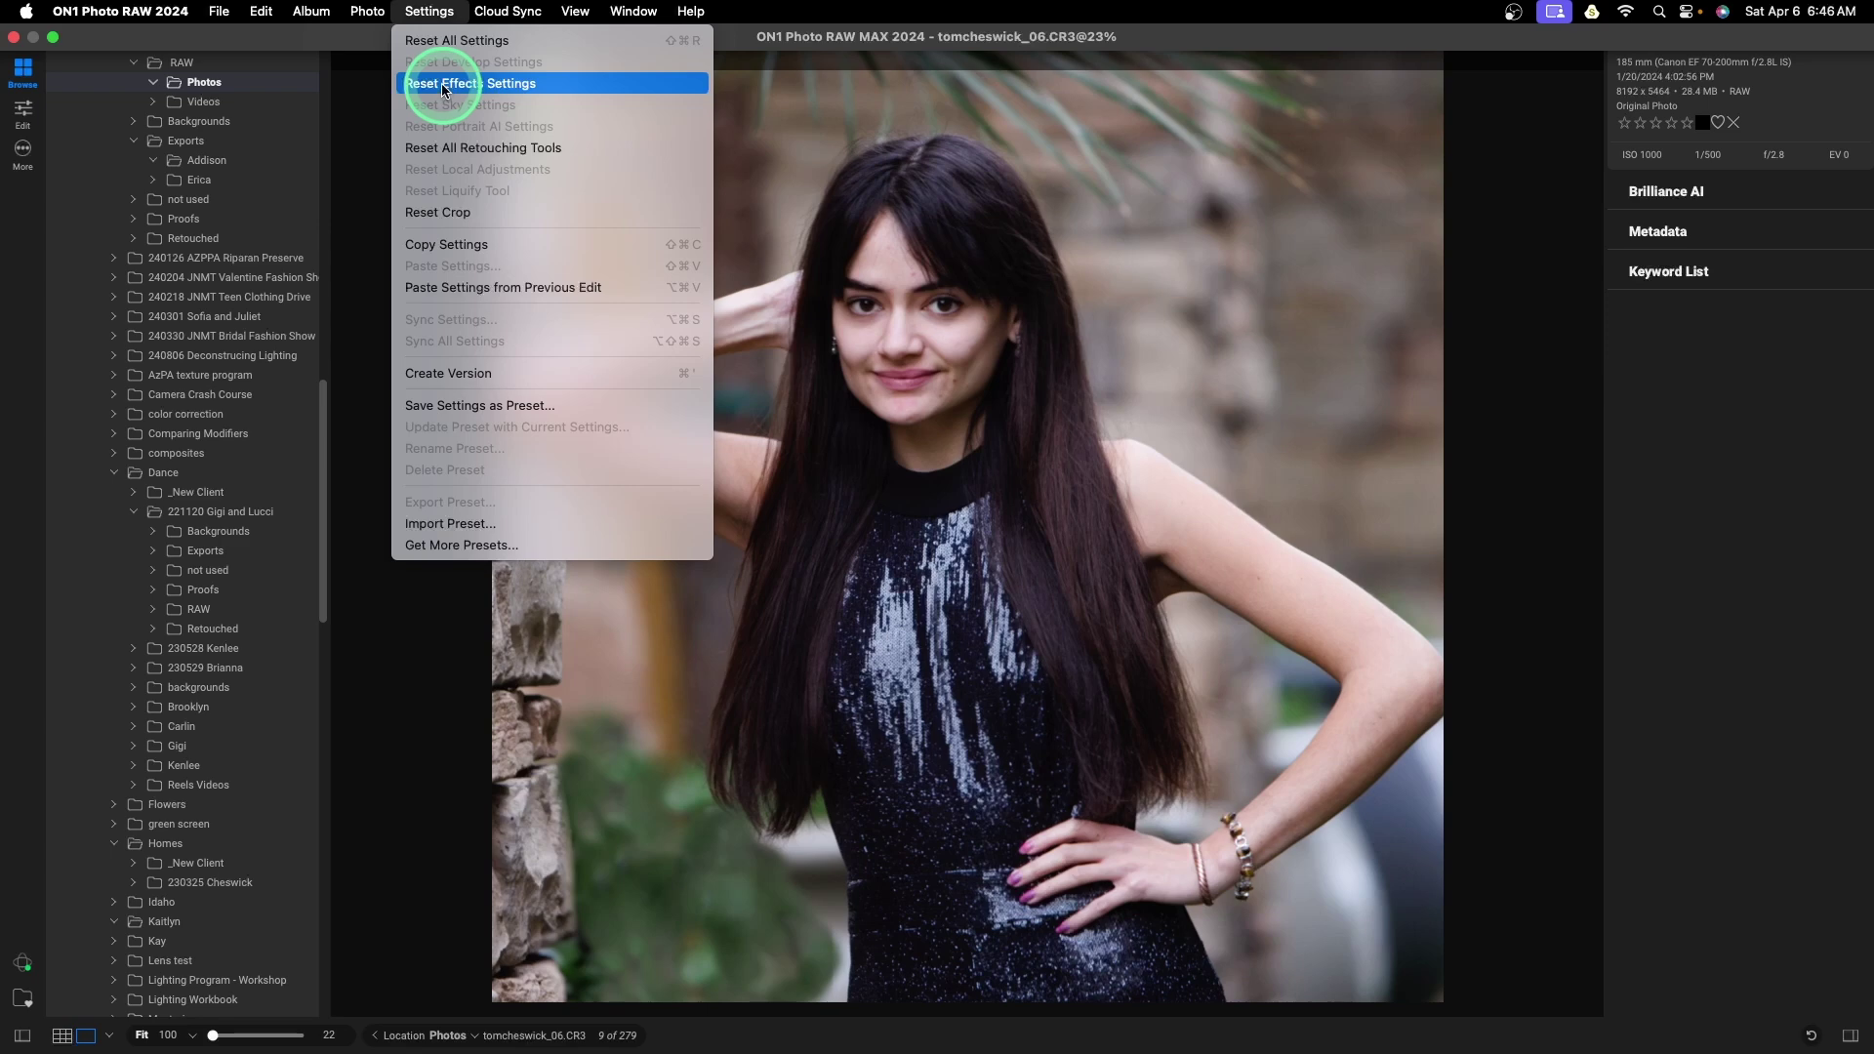
left_click(442, 86)
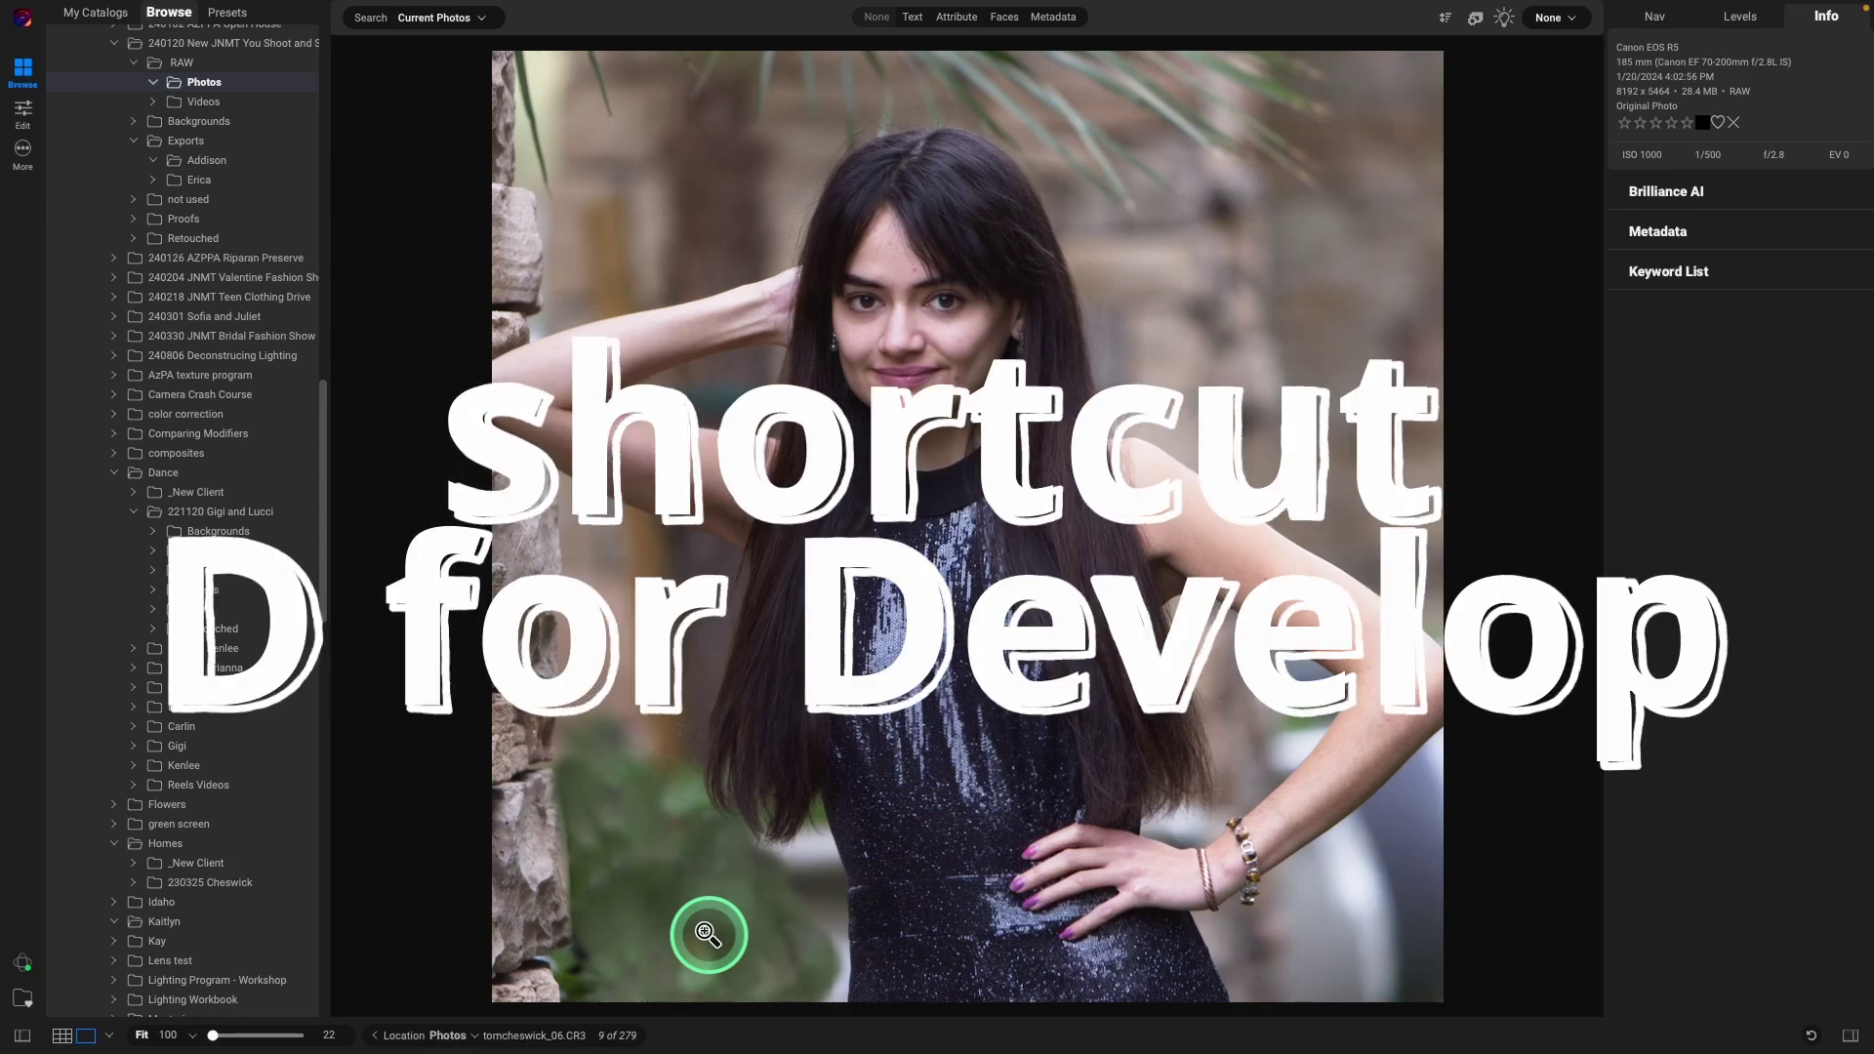
Step: Open the portrait for developing and set its camera profile to Canon EOS R5 Camera Standard.dcp
key("d")
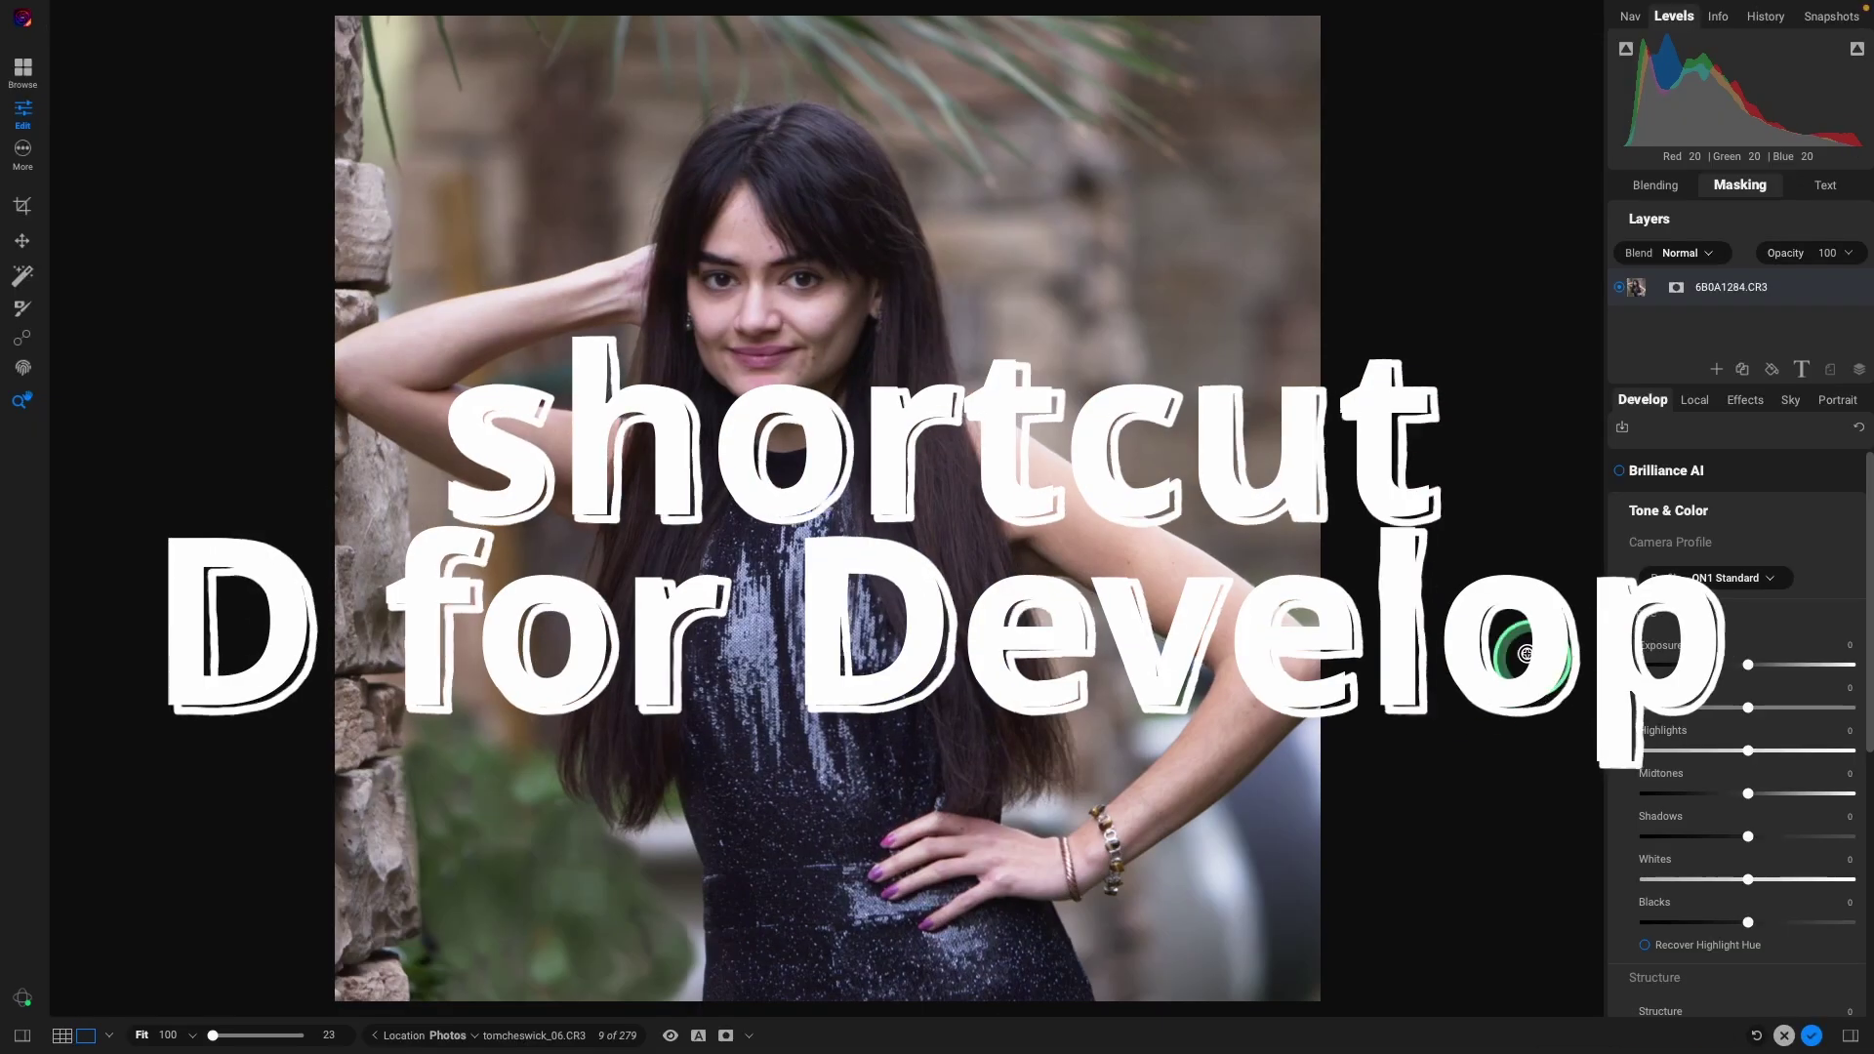
left_click(1724, 579)
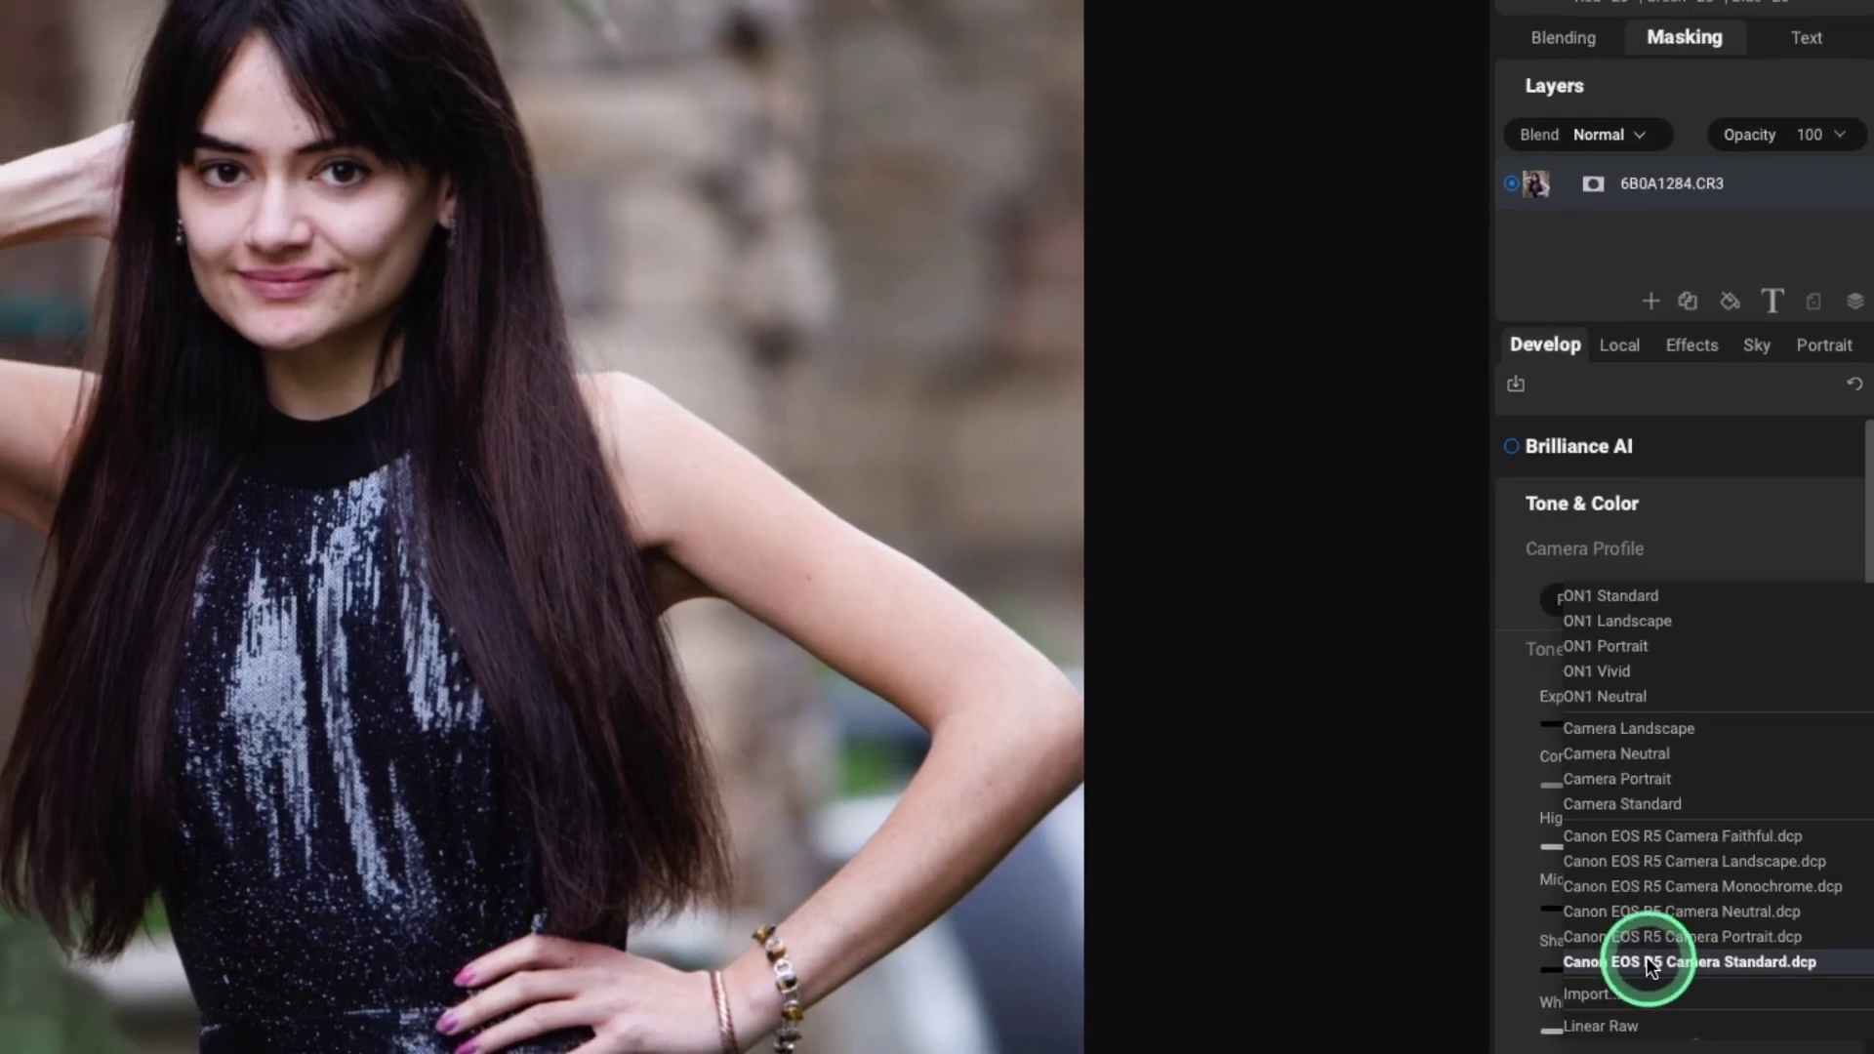
left_click(1648, 966)
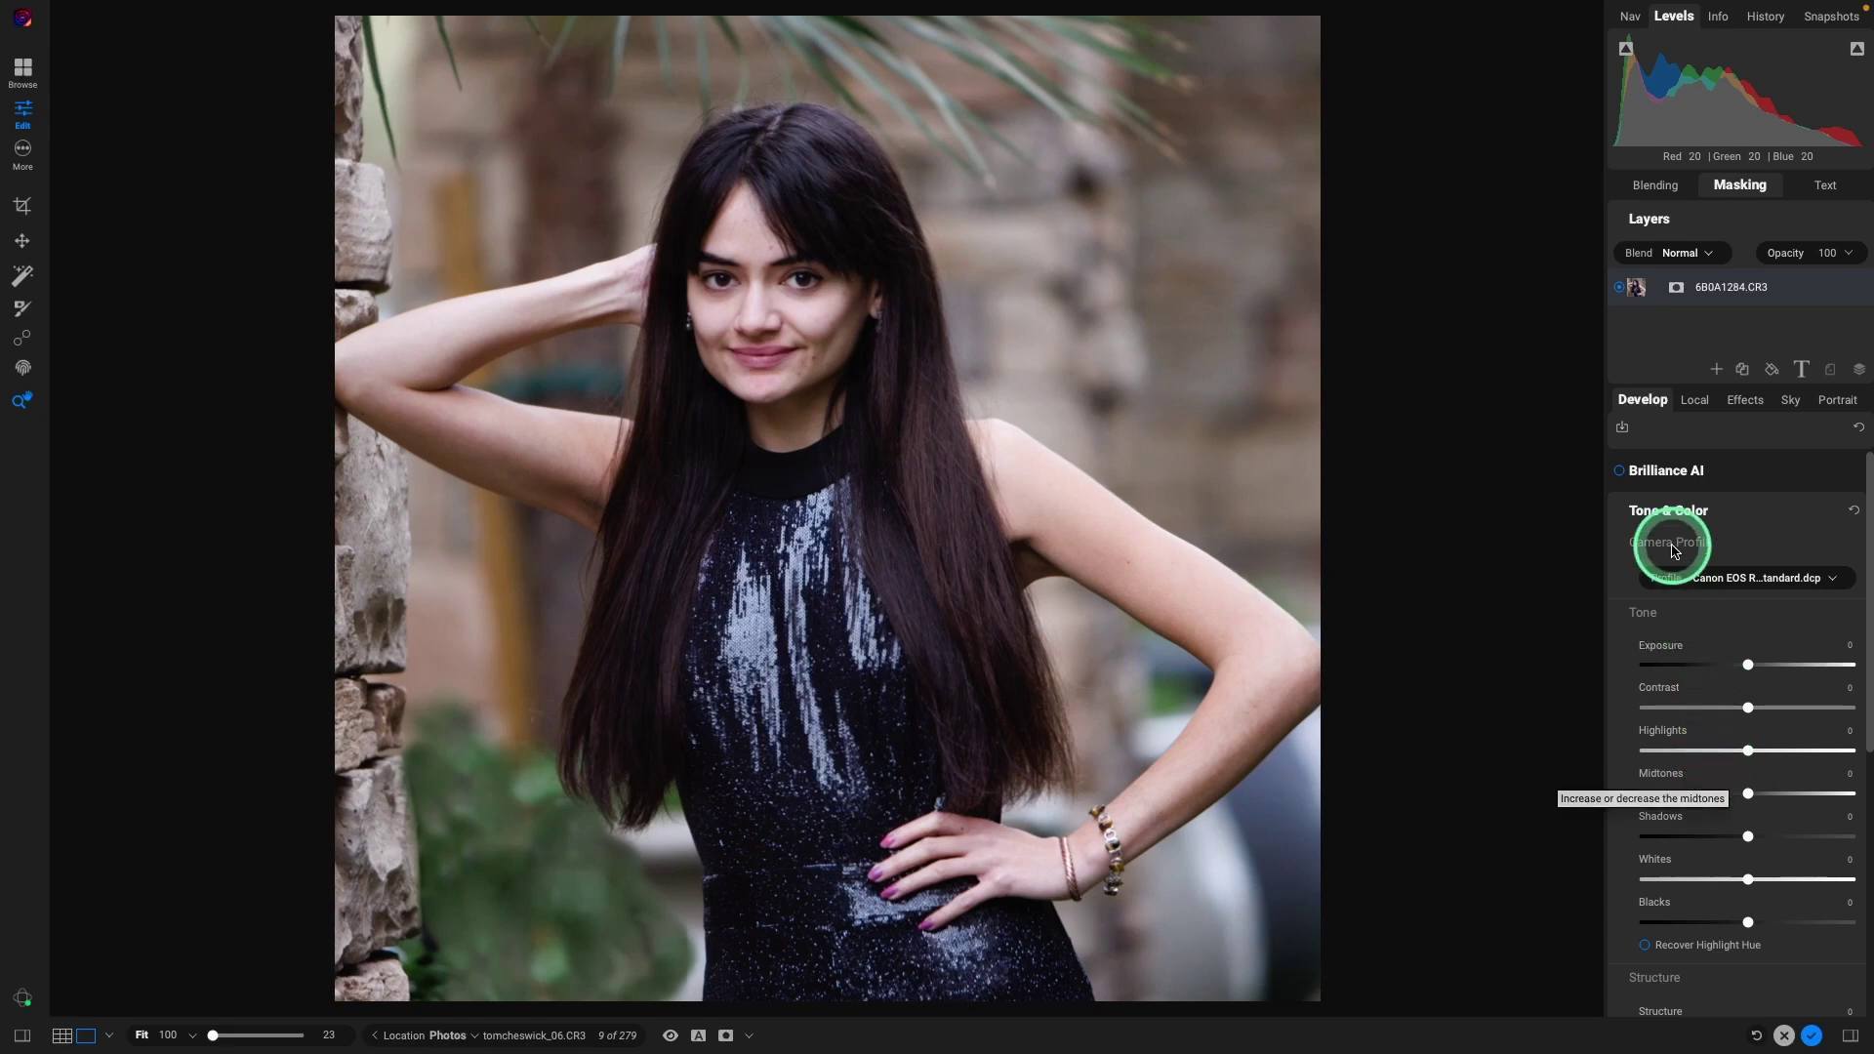
Step: Show the photo's camera information and activate a retouching tool
left_click(1716, 16)
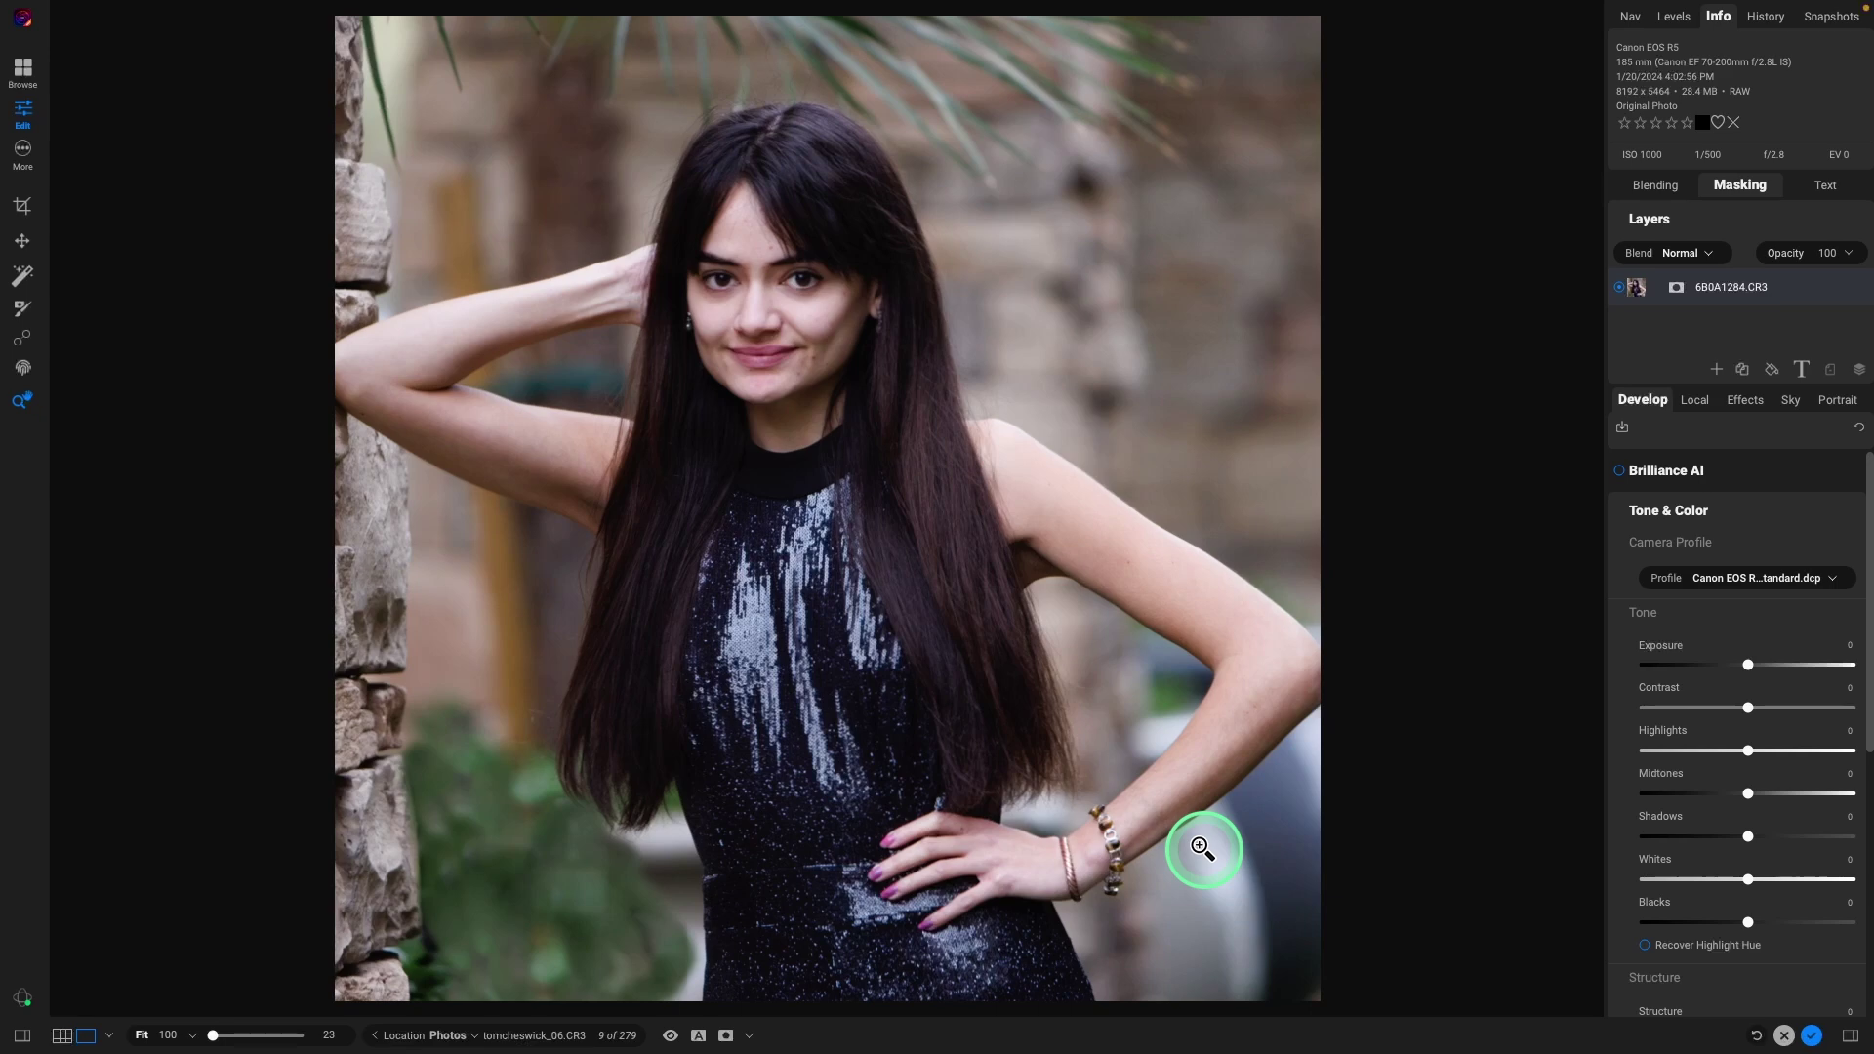
key("q")
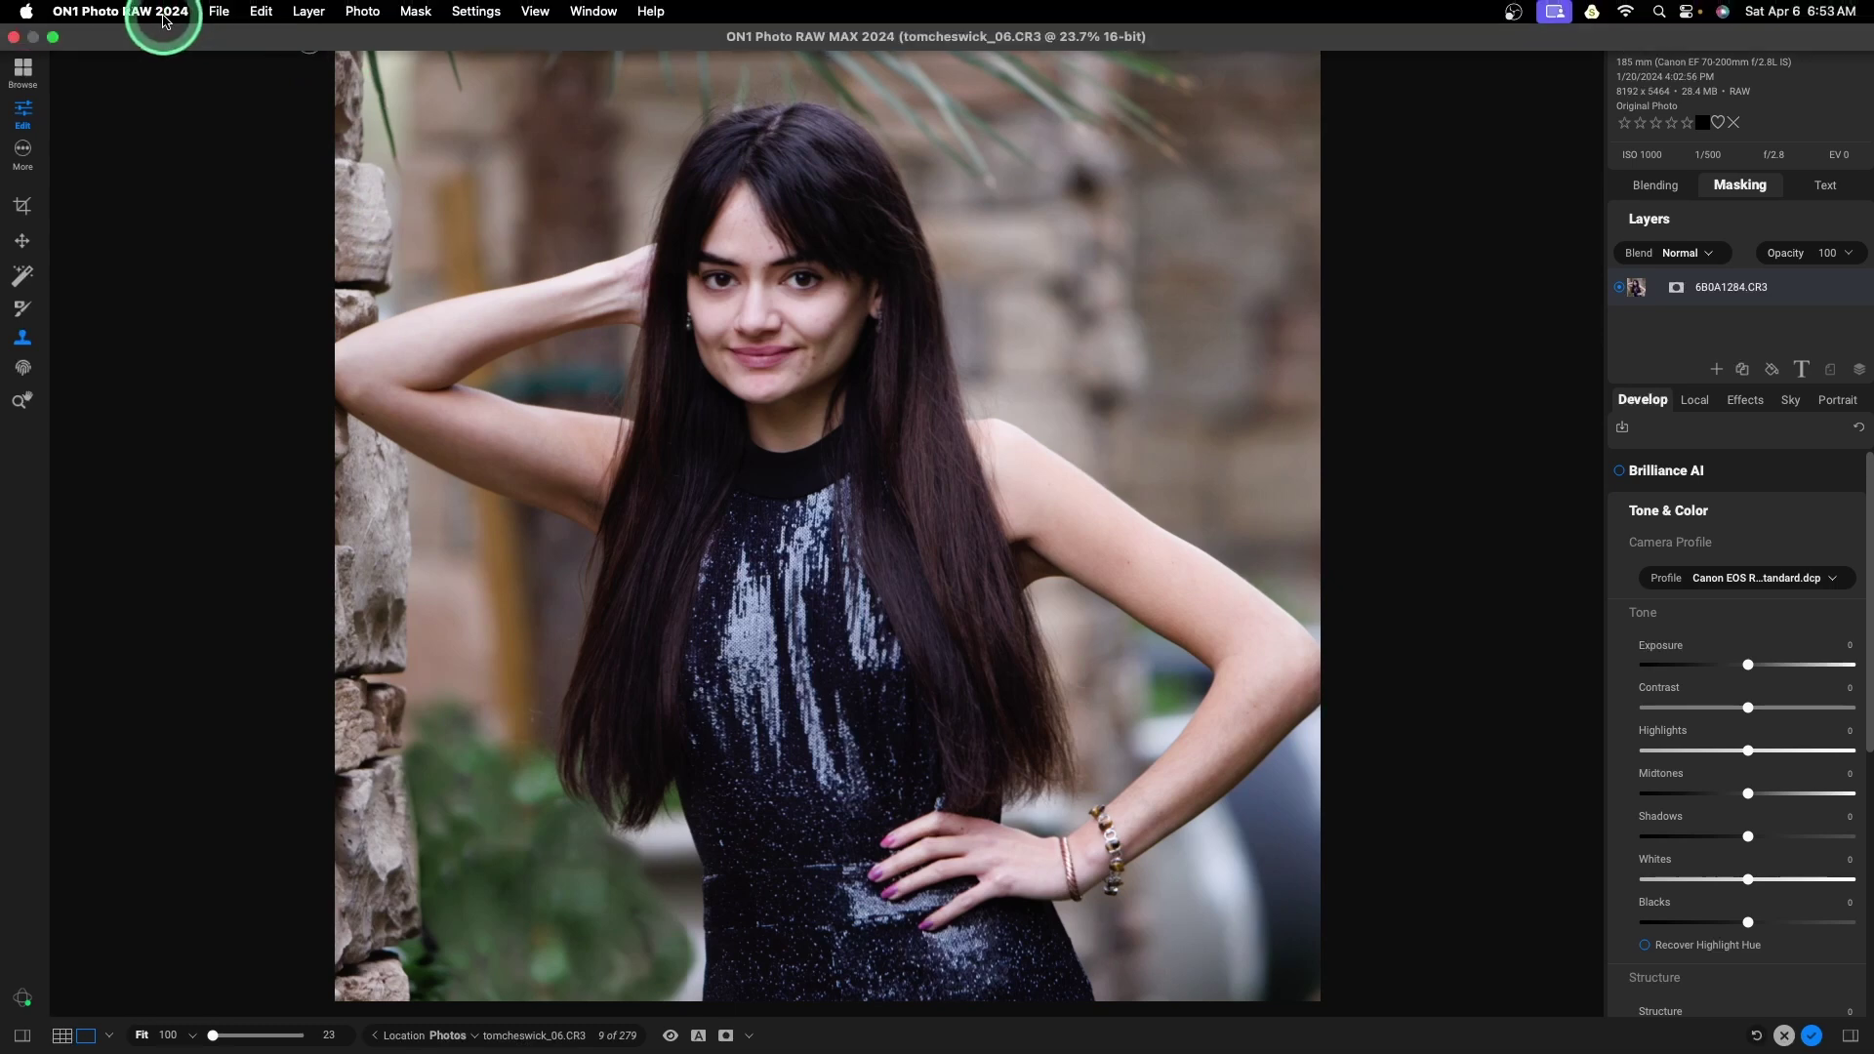
left_click(130, 19)
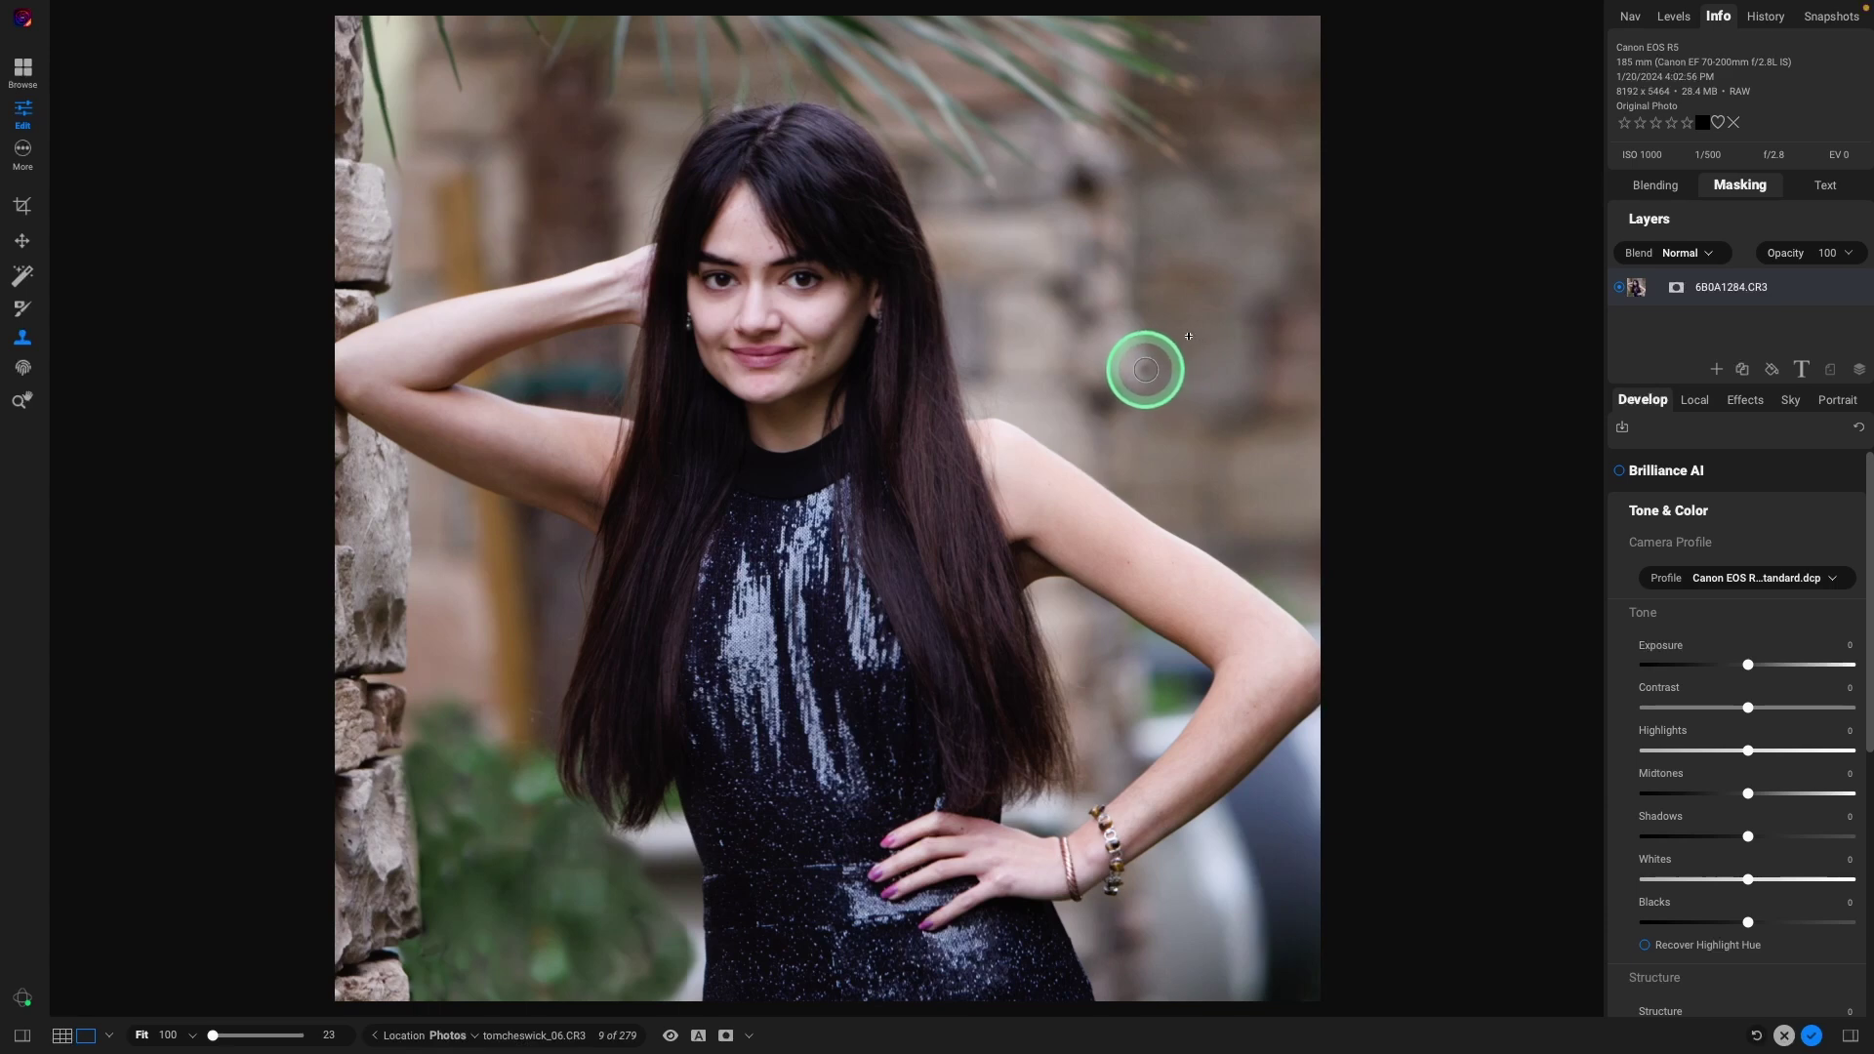
Step: Add a local adjustment with the Lighten style and reset its exposure to 0
left_click(1693, 408)
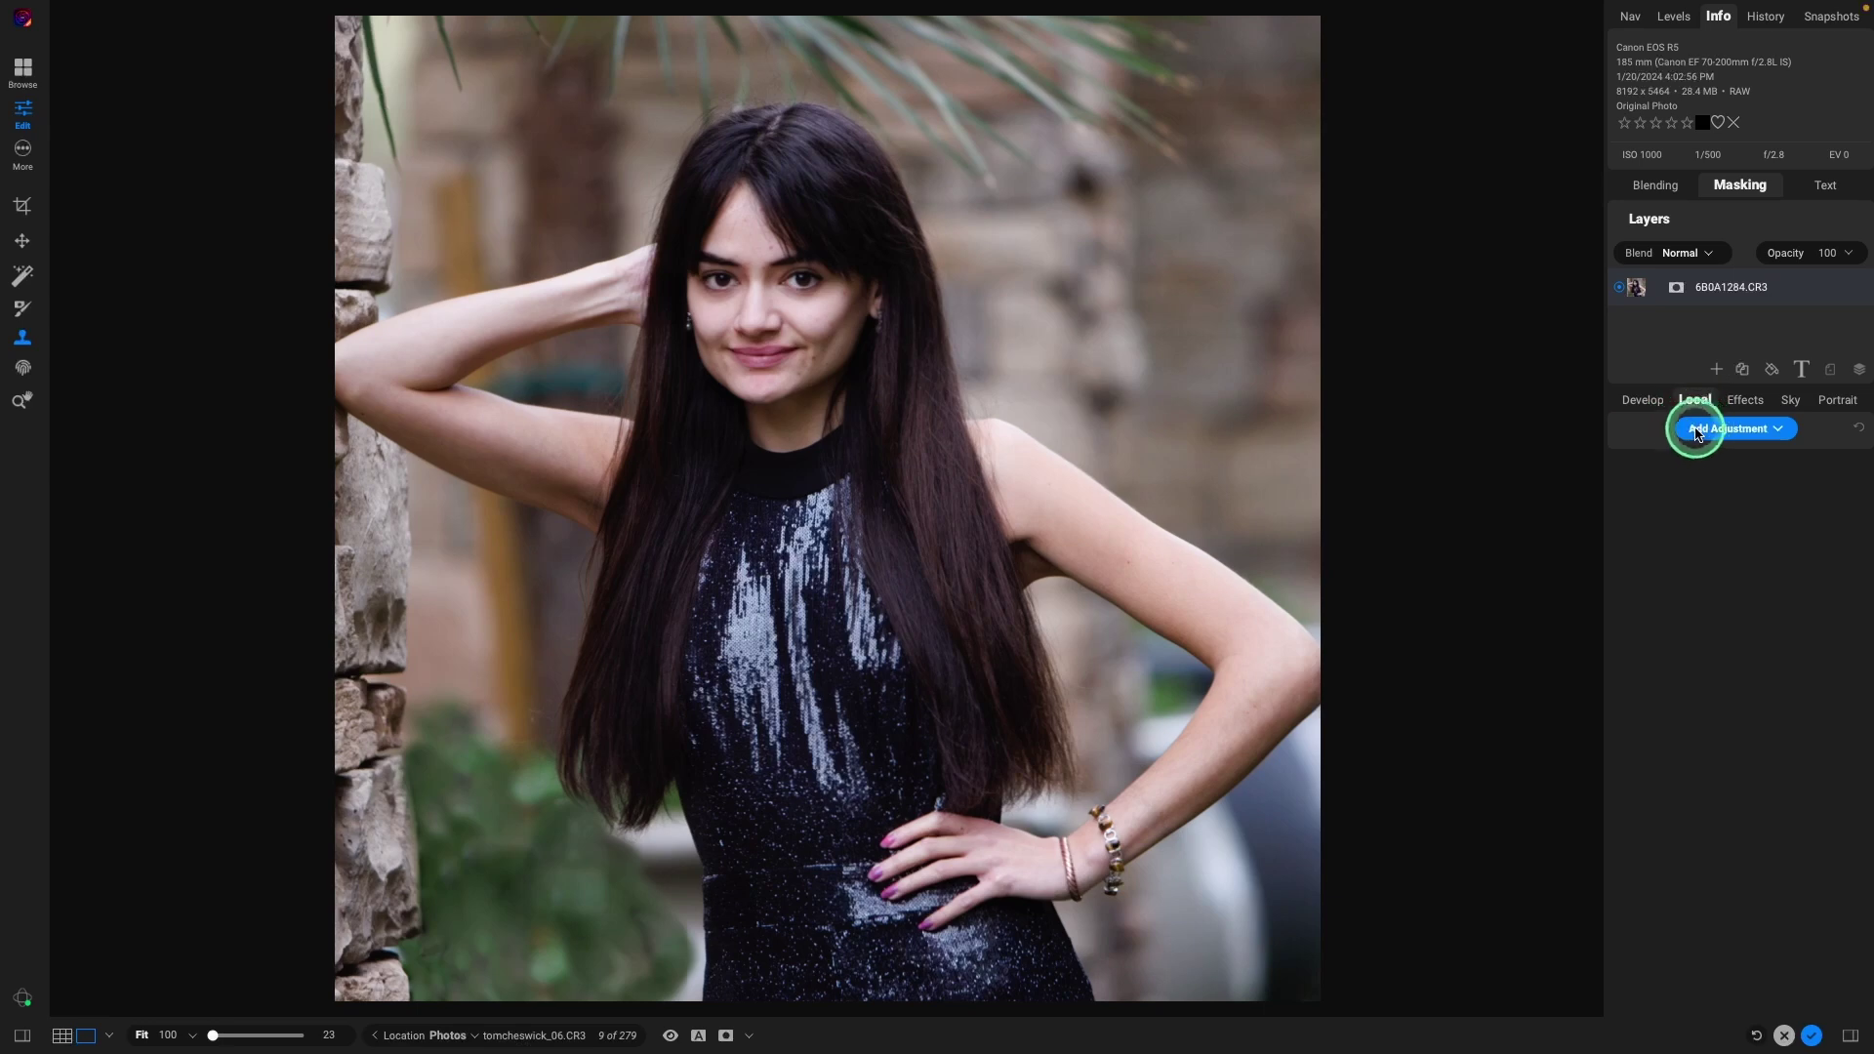
left_click(1691, 429)
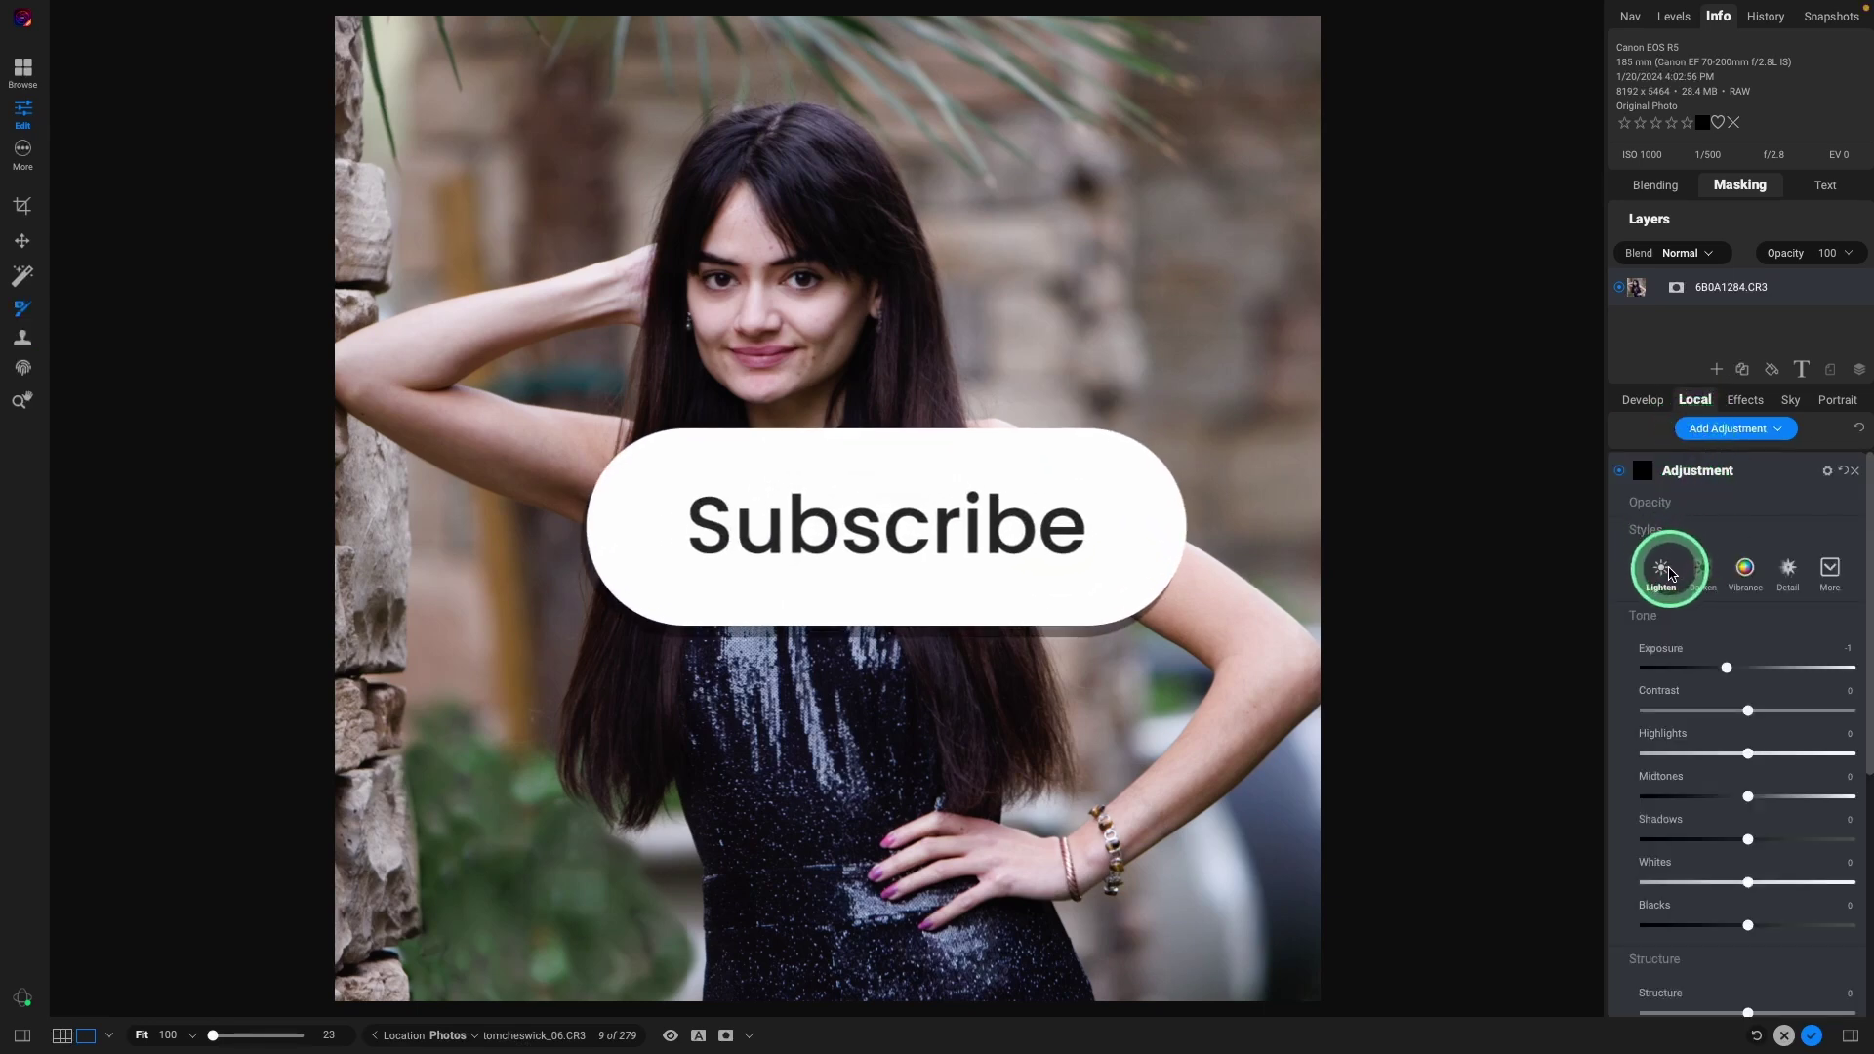
left_click(1670, 572)
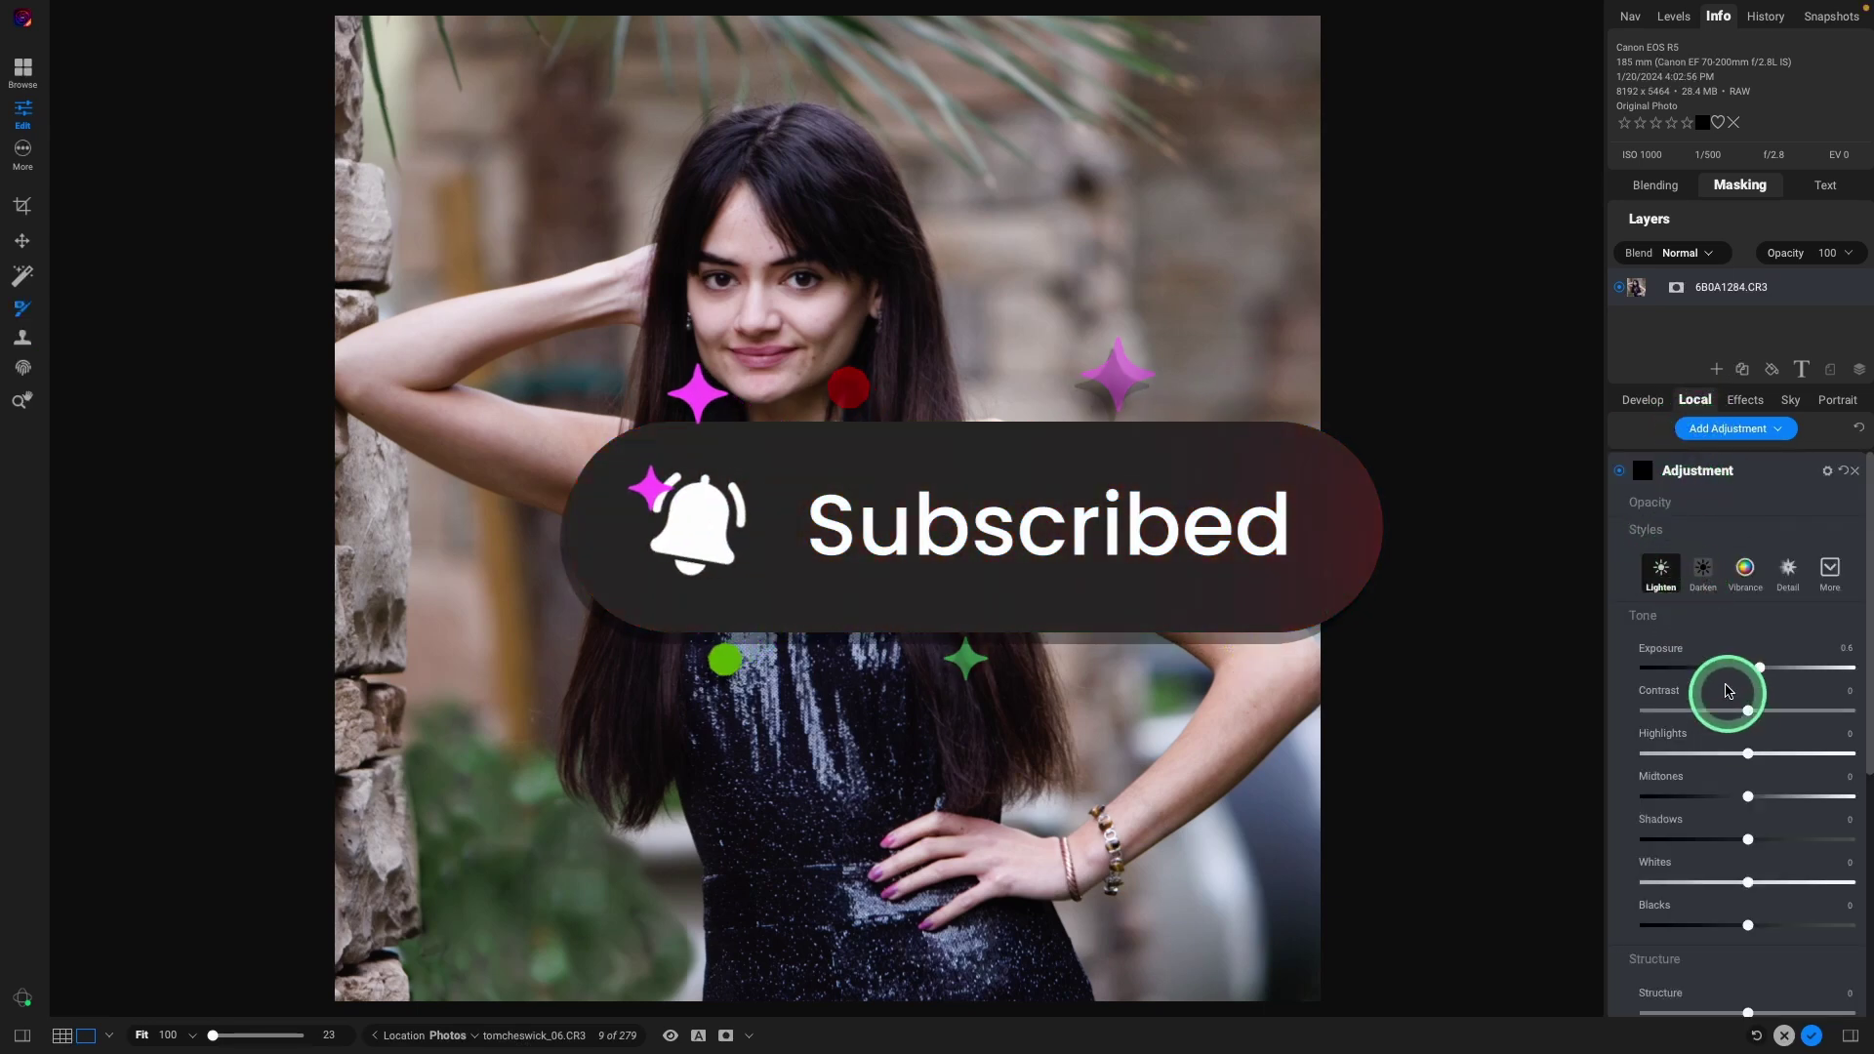
double_click(1660, 677)
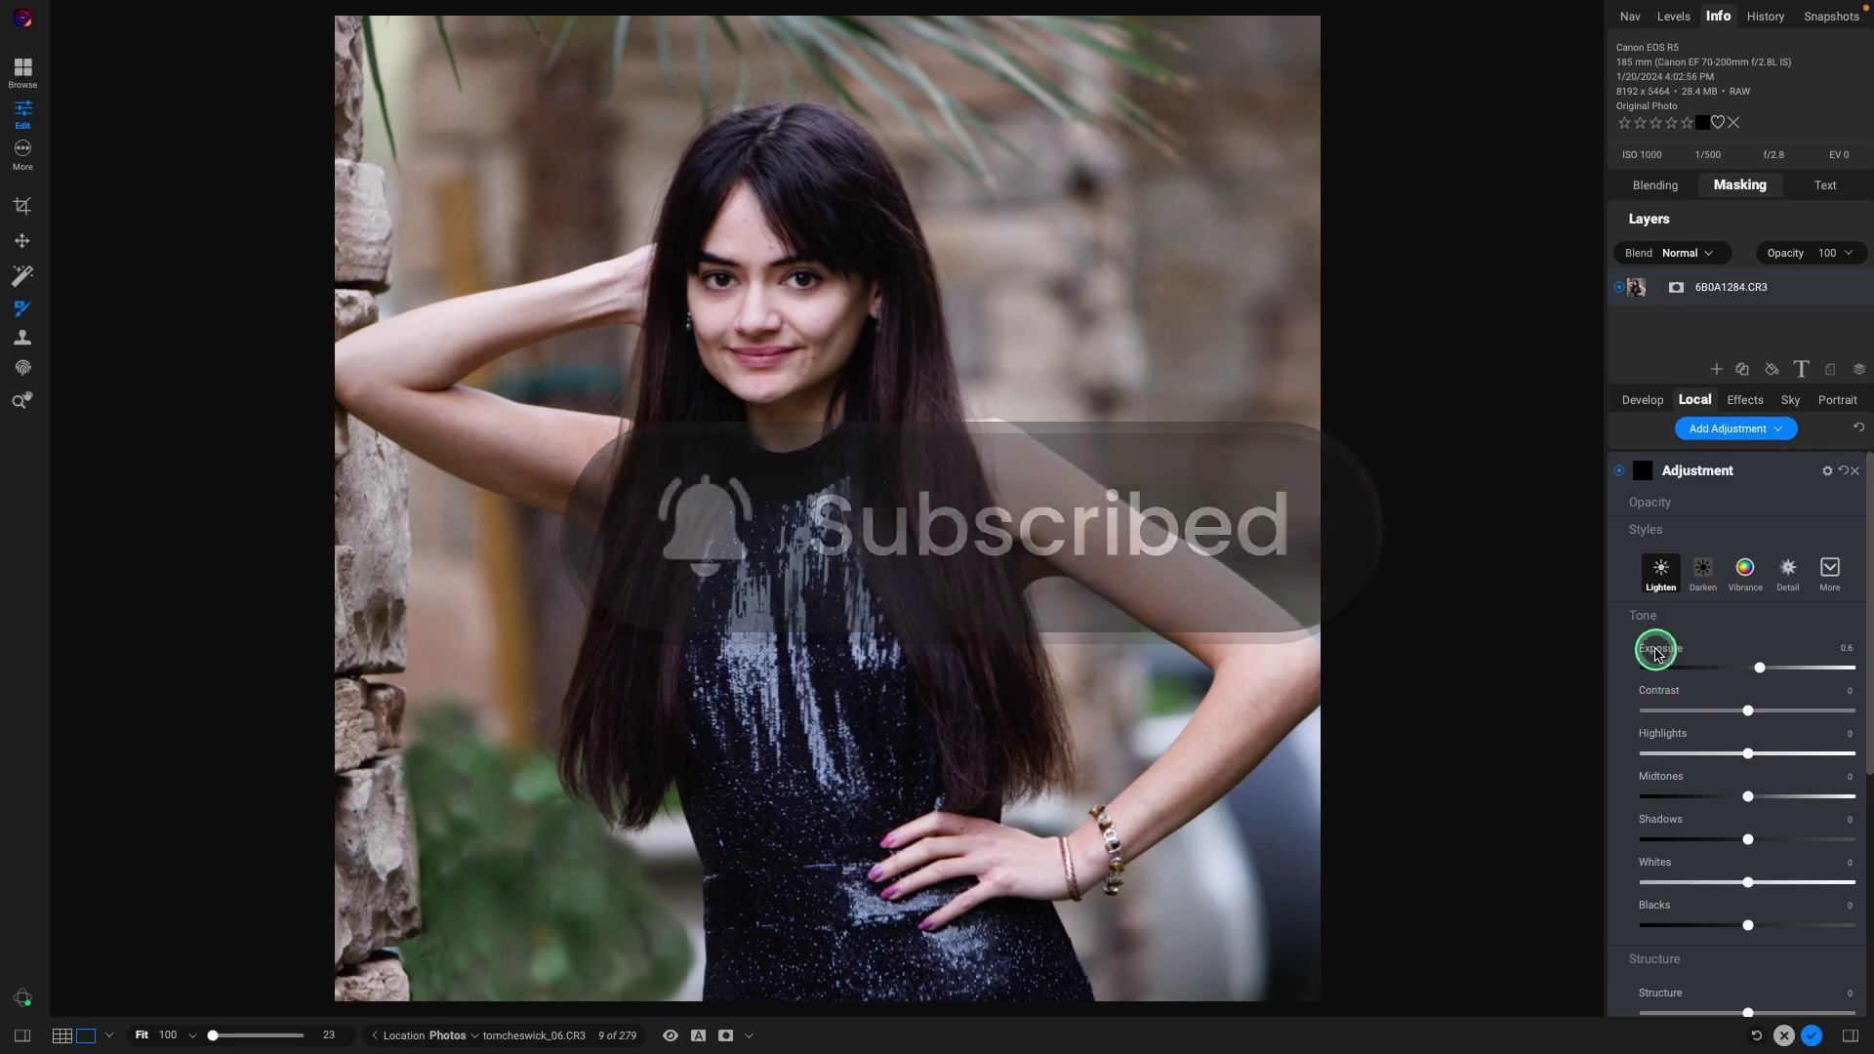
Step: Set the local adjustment's midtones to 8 and shadows to 19
left_click(1746, 875)
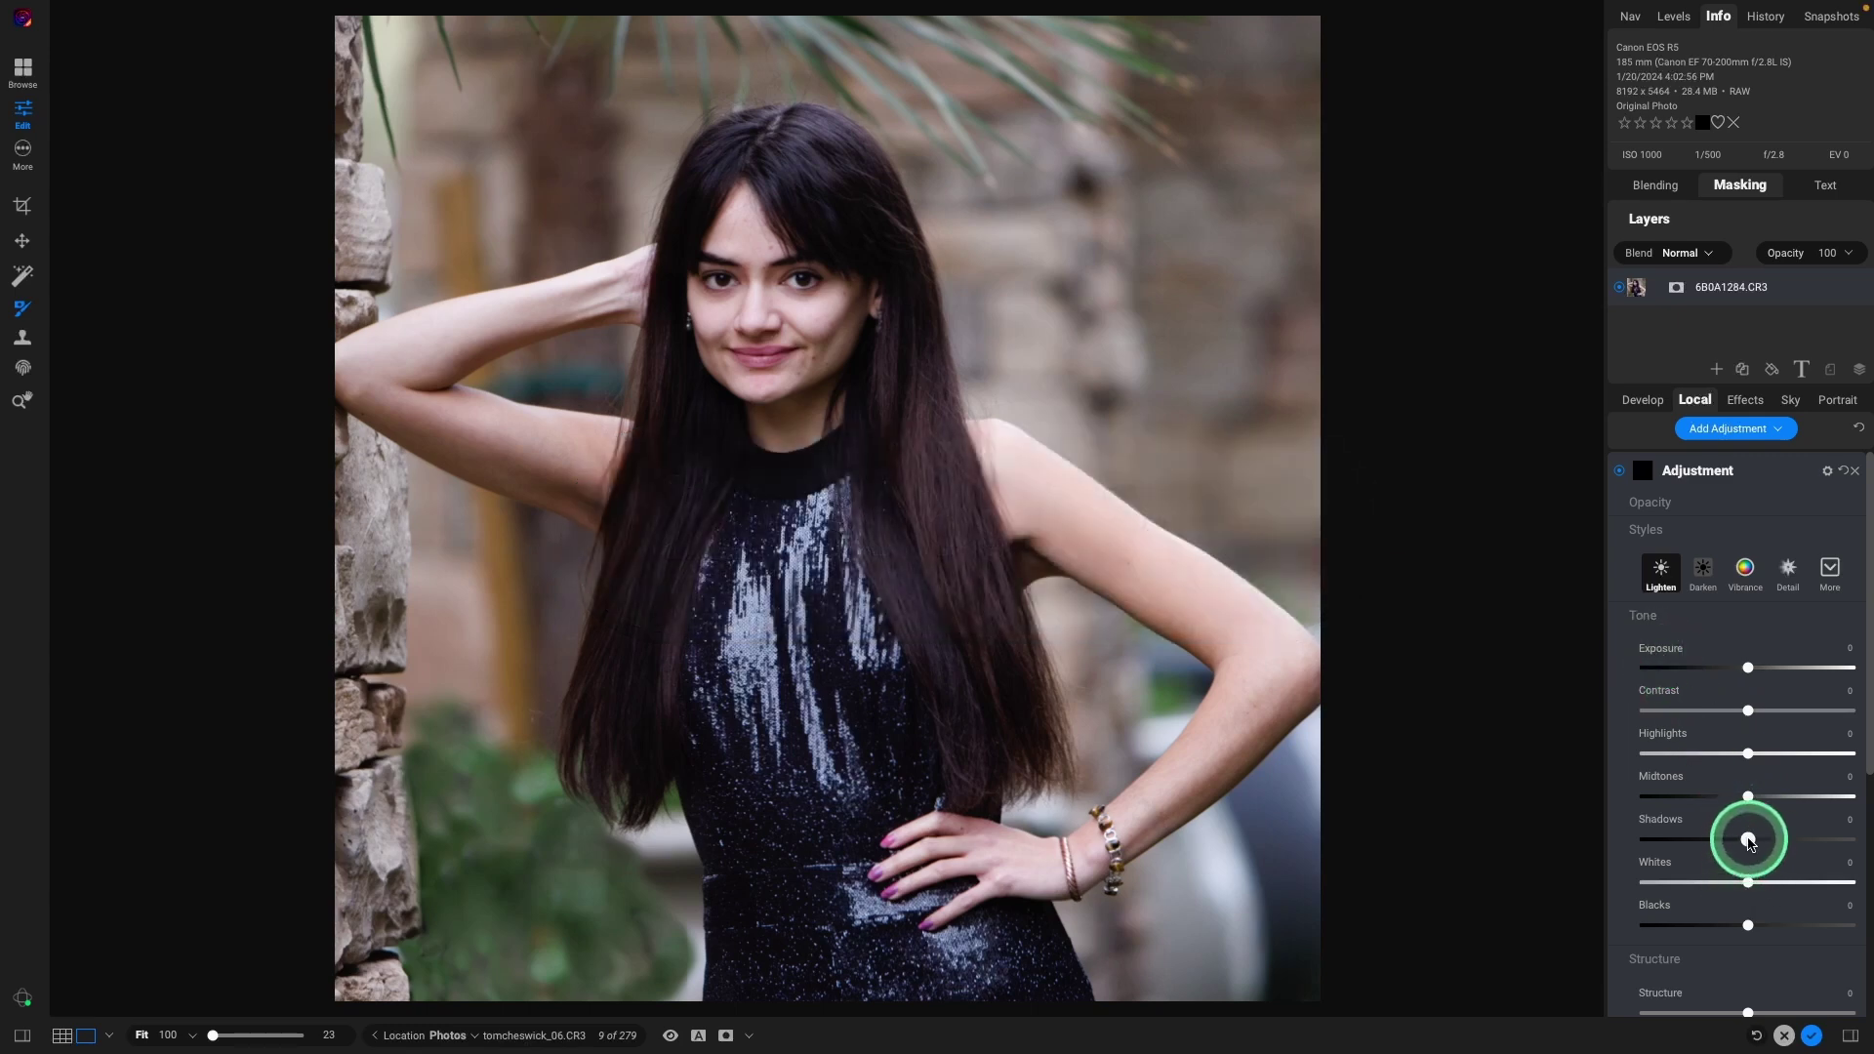
left_click_drag(1748, 839, 1766, 796)
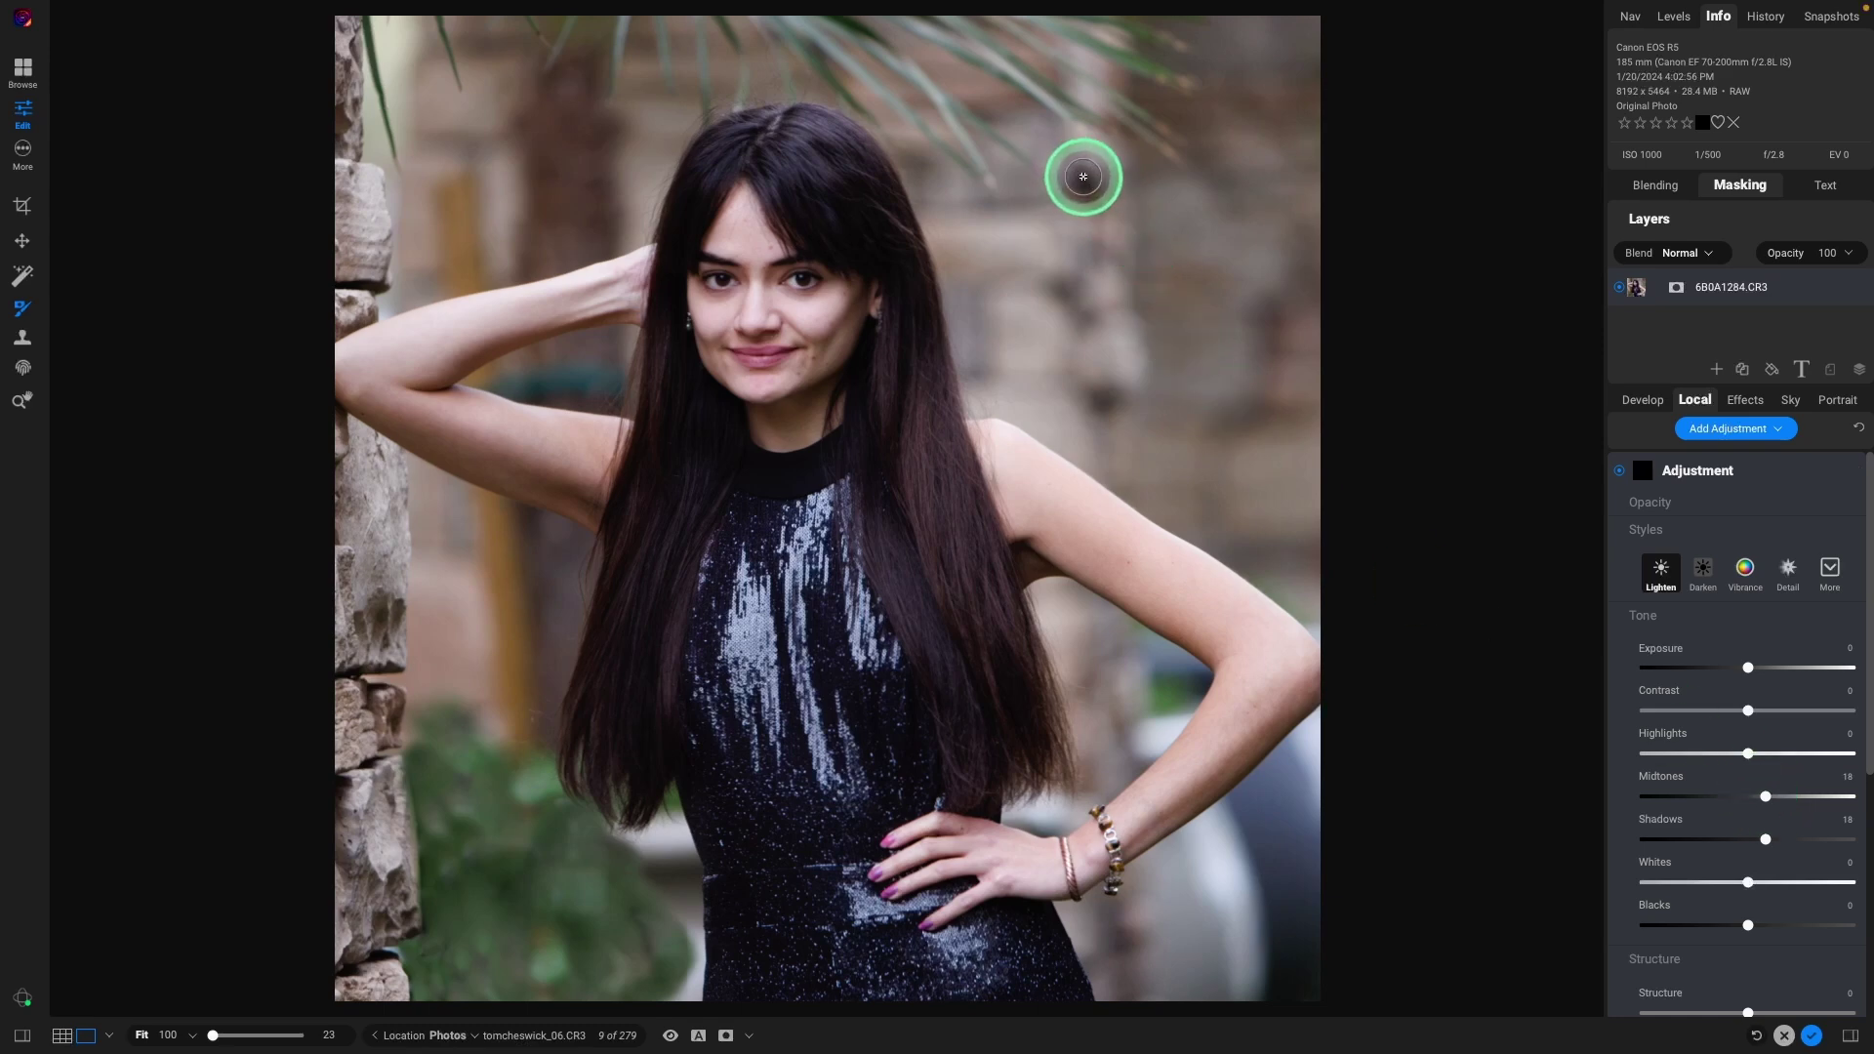
left_click_drag(1083, 177, 1088, 177)
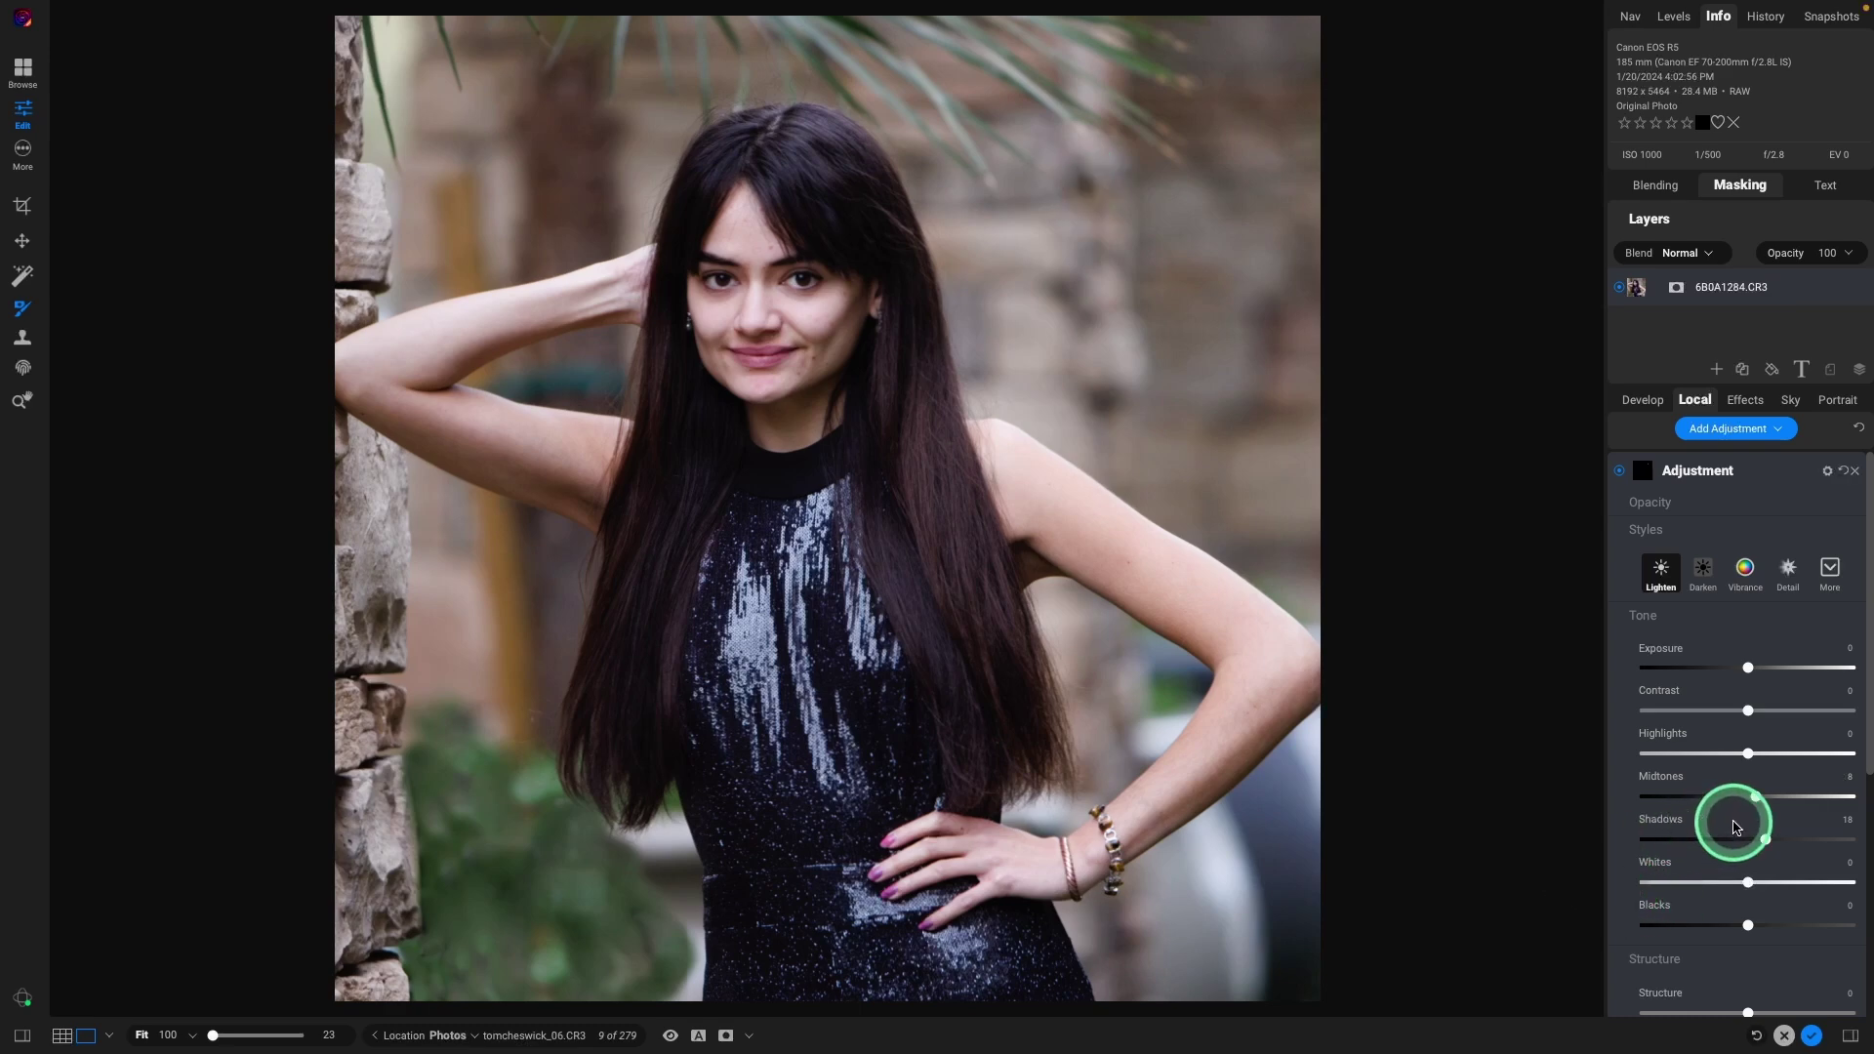
left_click_drag(1768, 867, 1770, 851)
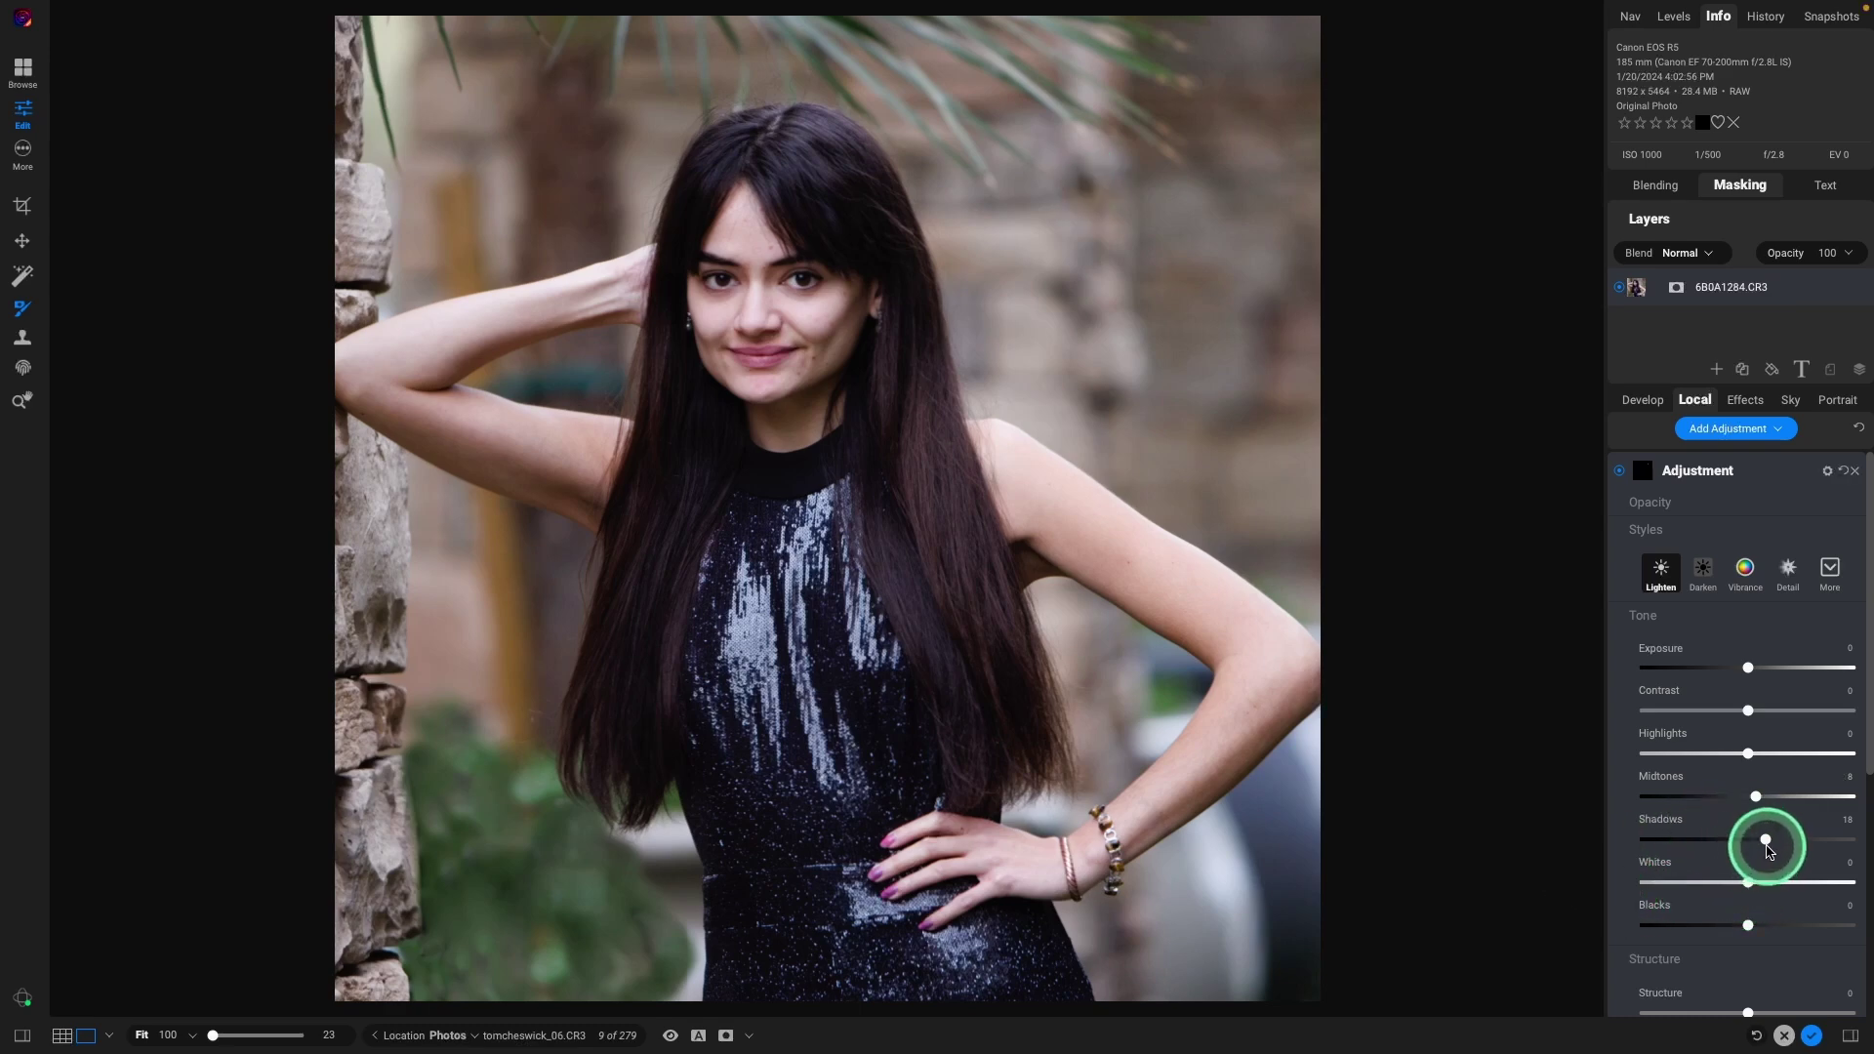
Step: Check the local adjustment's effect on the portrait and delete the adjustment
left_click(1620, 471)
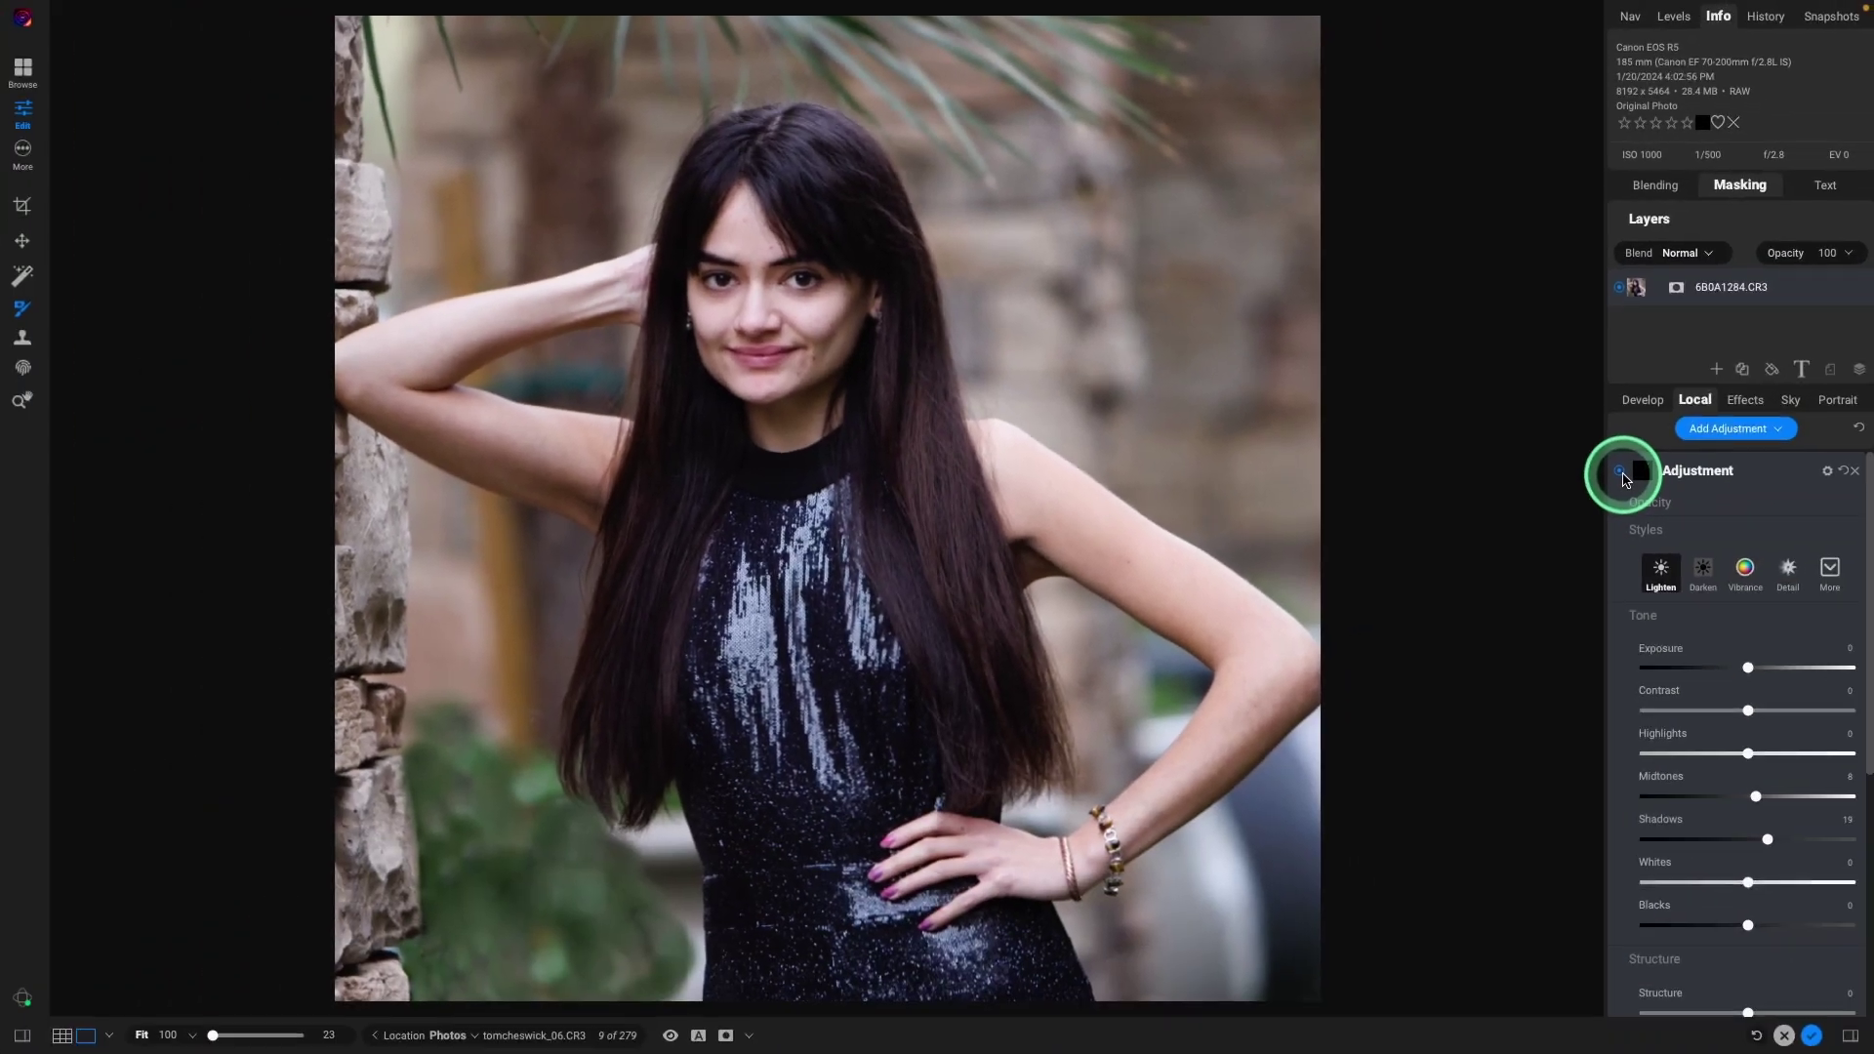
left_click(1855, 473)
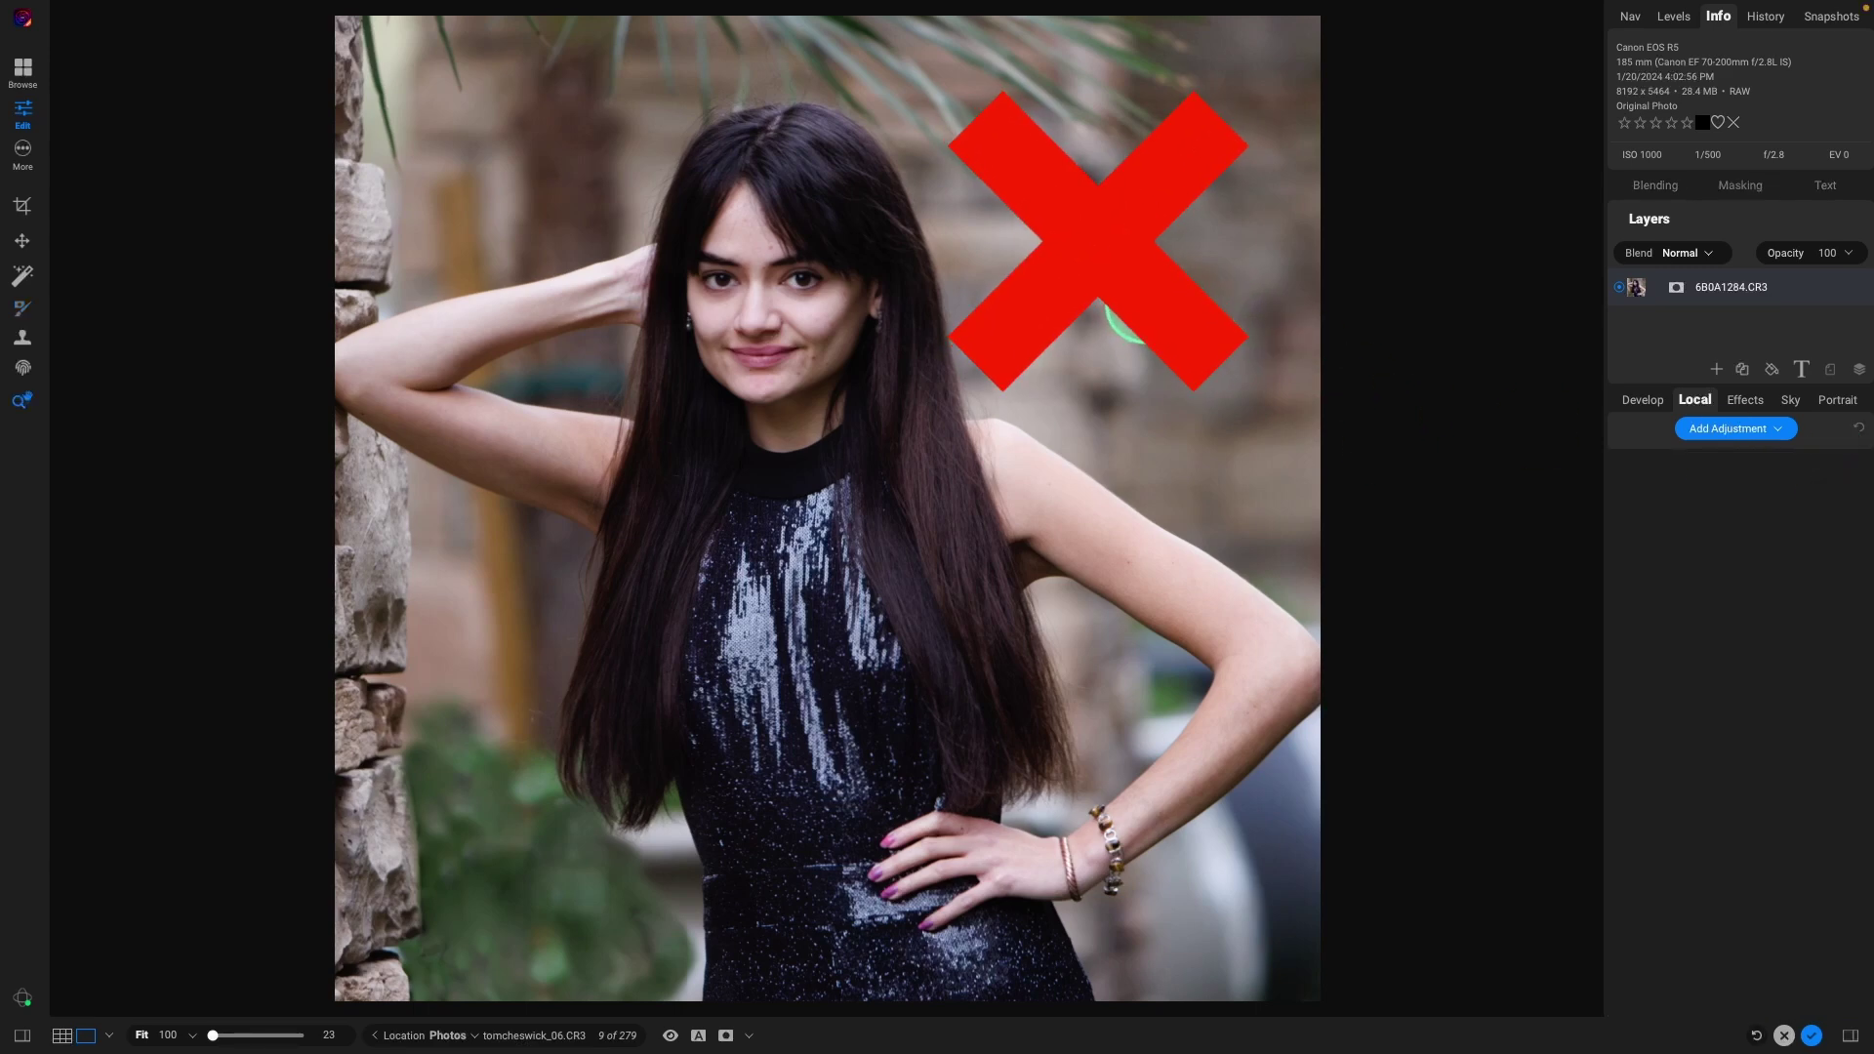
Step: Use the Healing Brush in Heal mode on the blurred background beside the woman's head and reposition the retouch point
key("r")
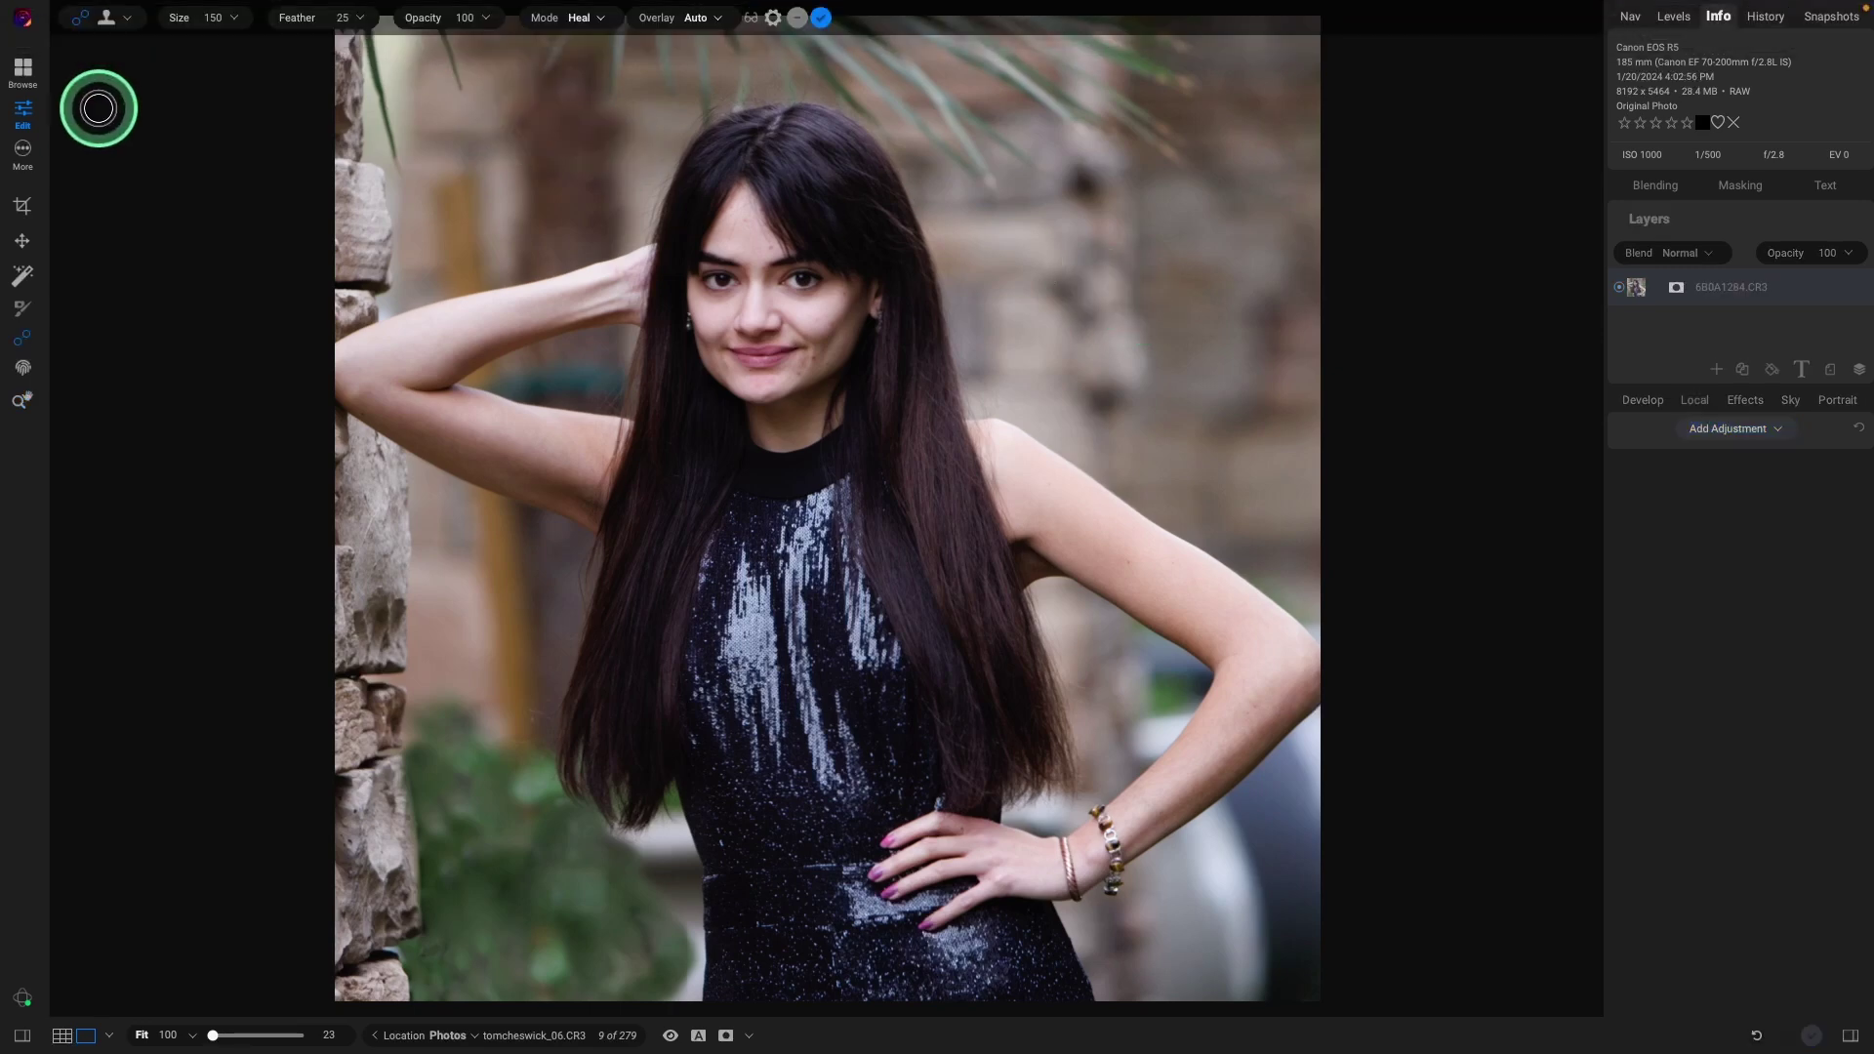
left_click(109, 19)
left_click(123, 36)
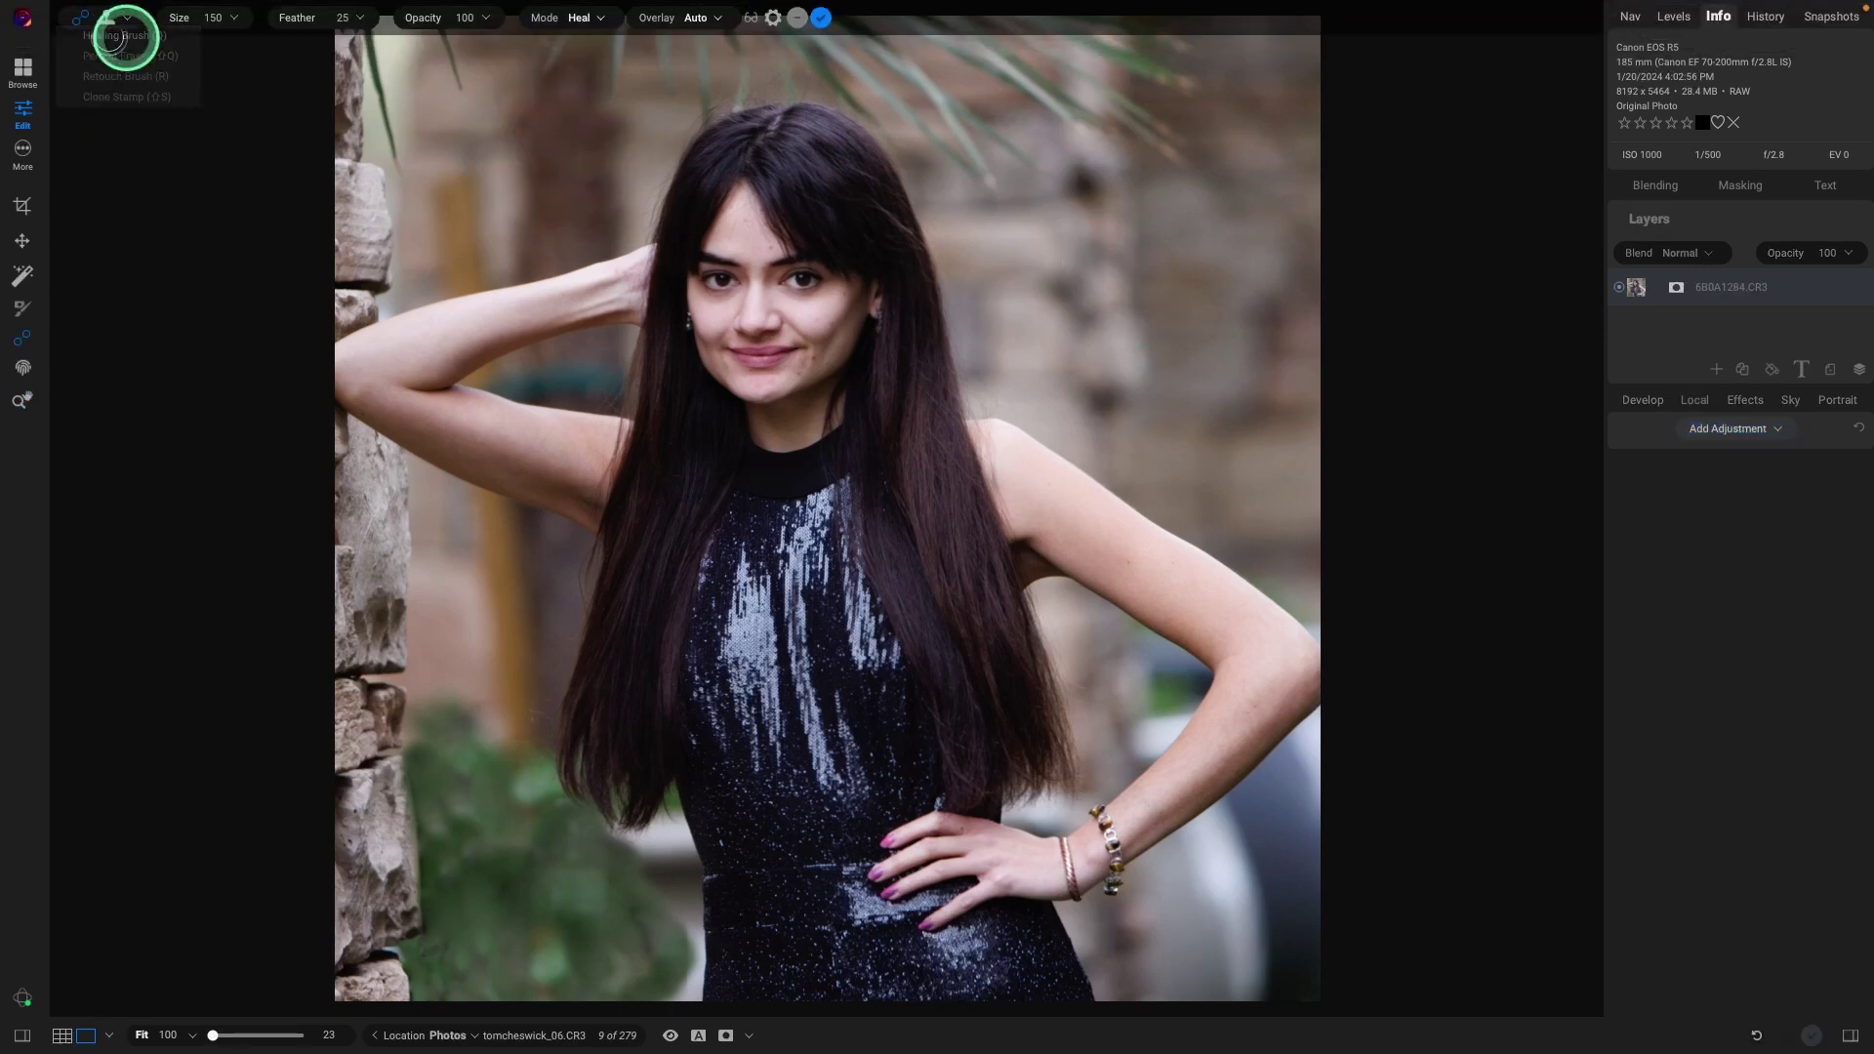
mouse_move(1079, 177)
left_mouse_down()
mouse_move(988, 217)
mouse_move(981, 258)
left_mouse_up()
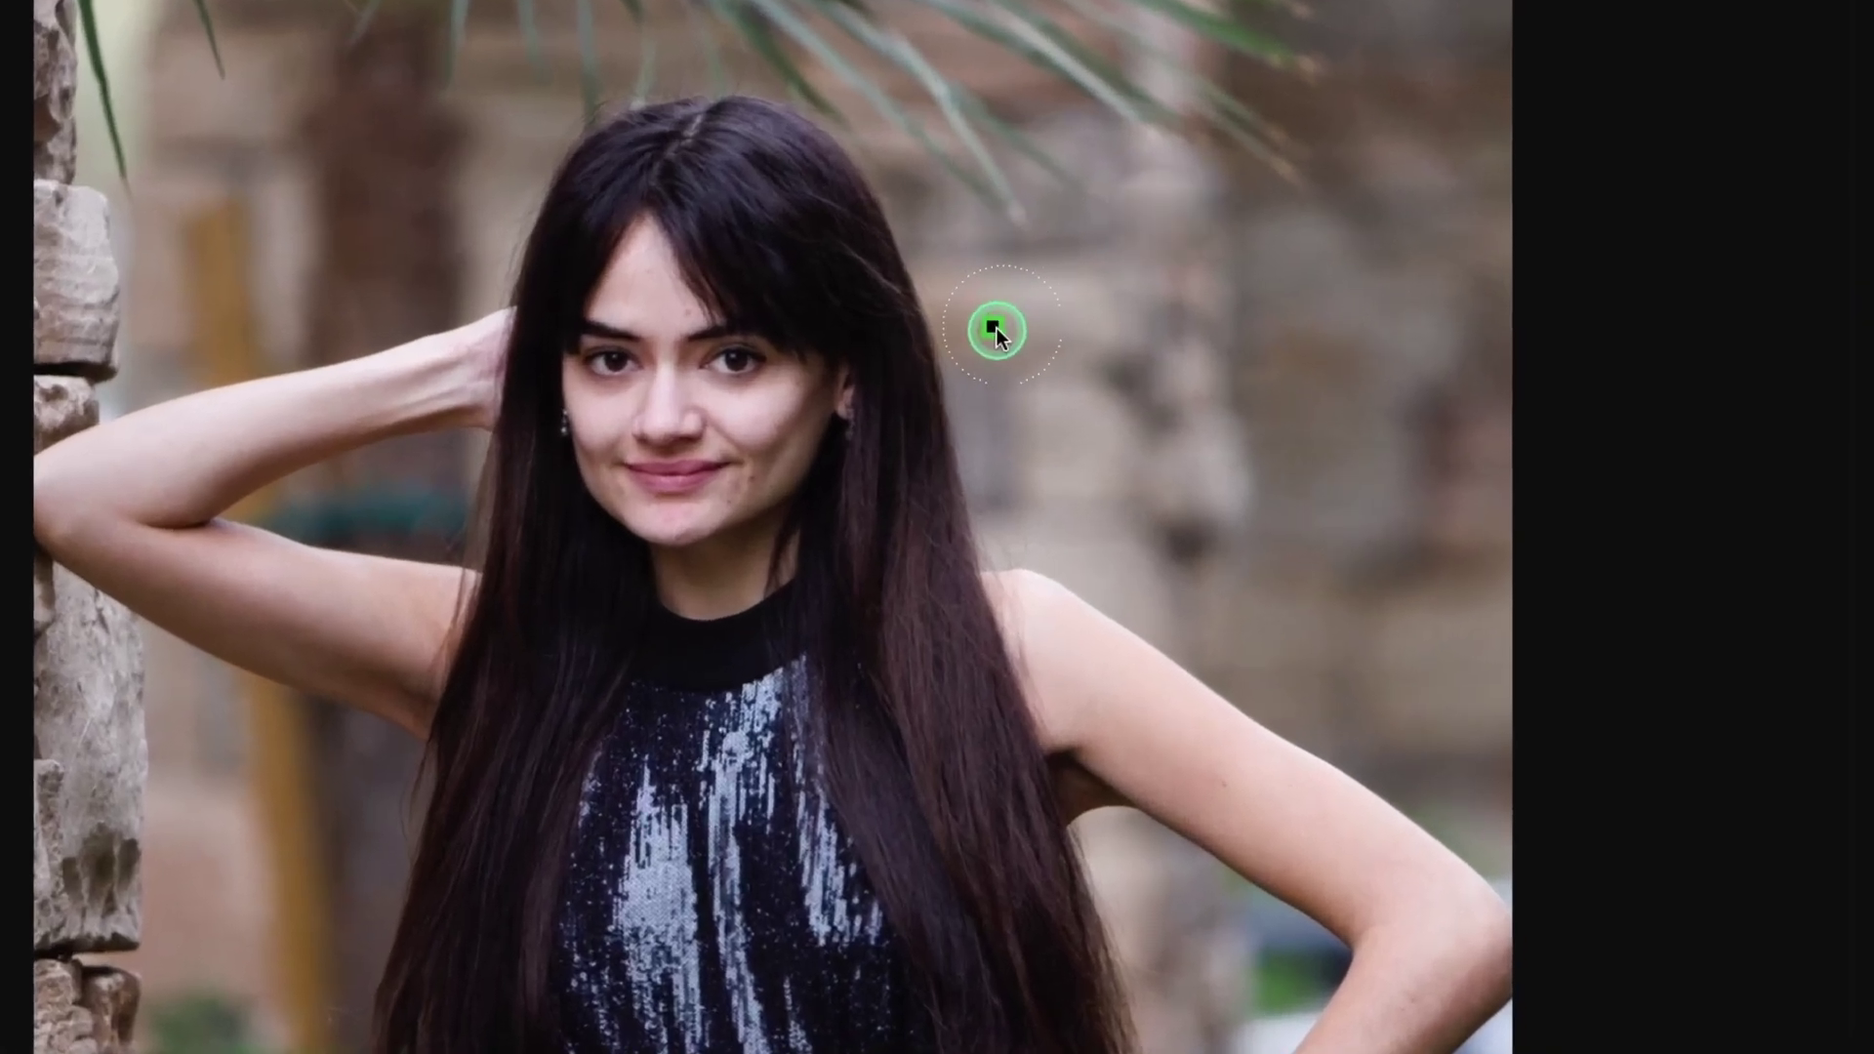
left_click_drag(997, 328, 996, 331)
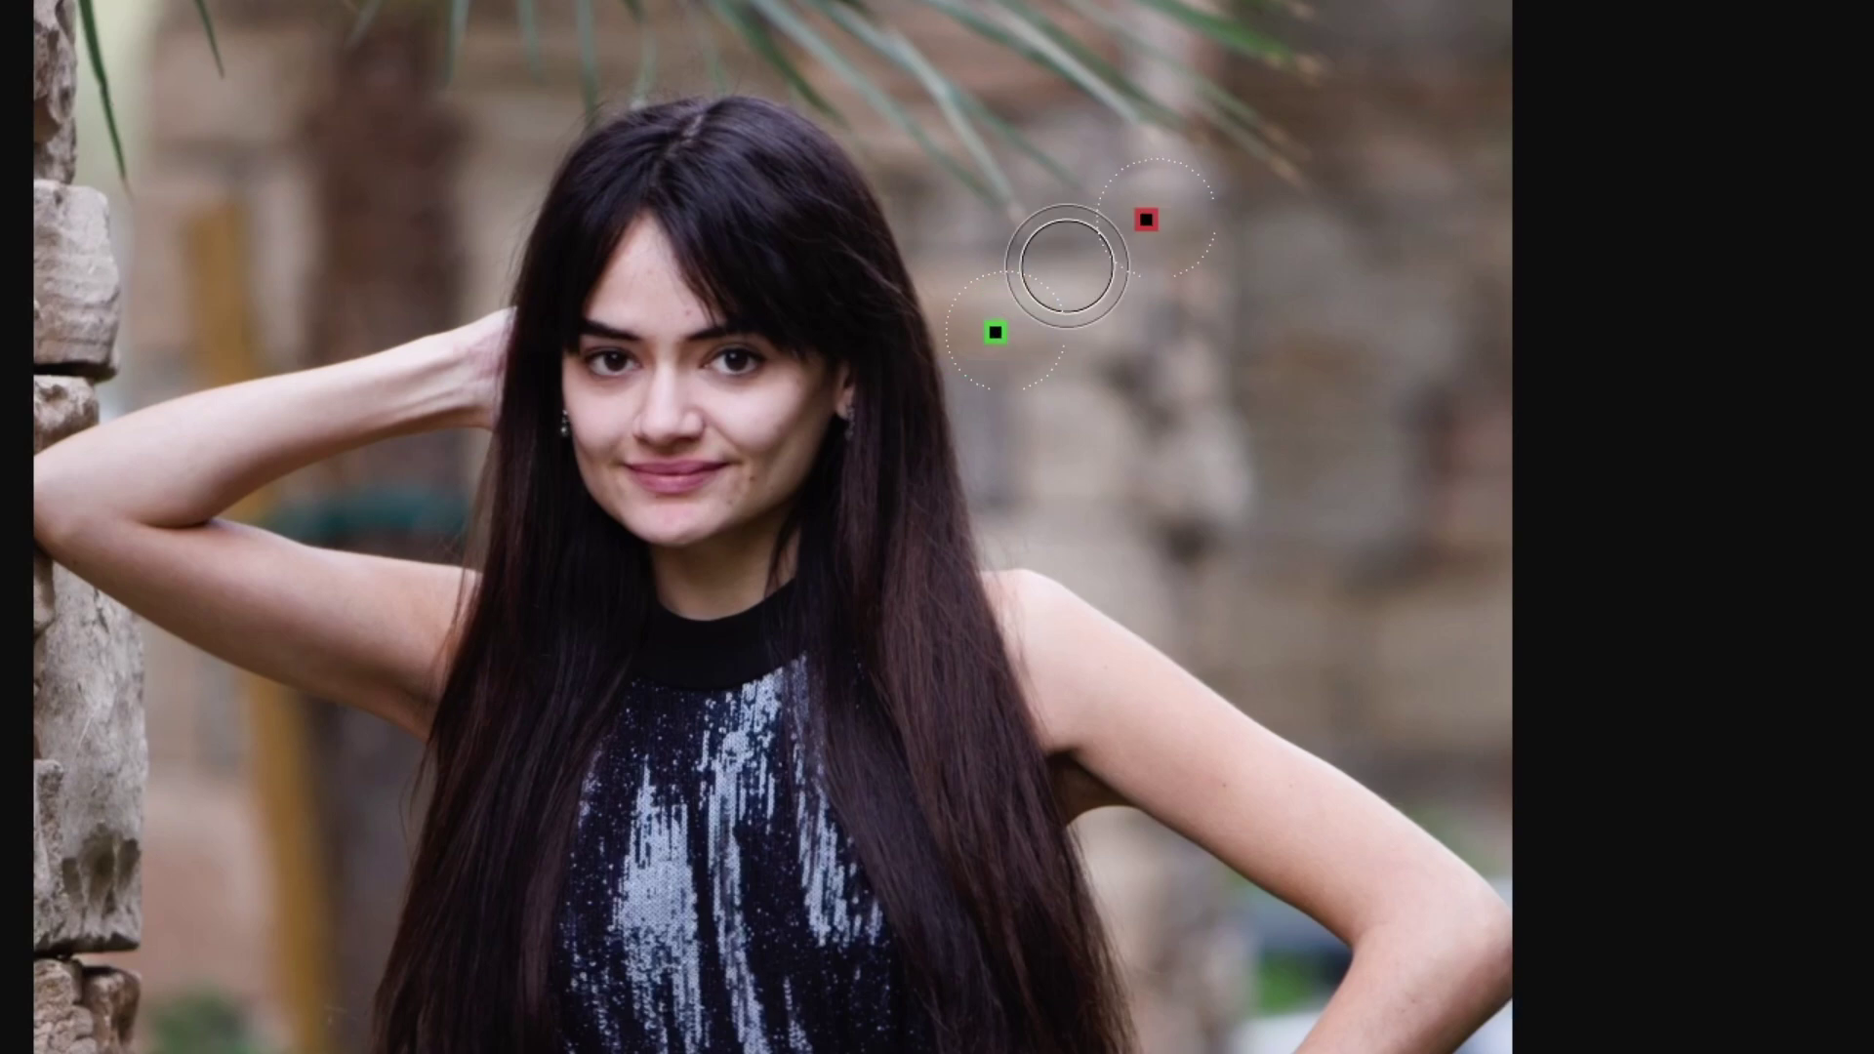
left_click(941, 9)
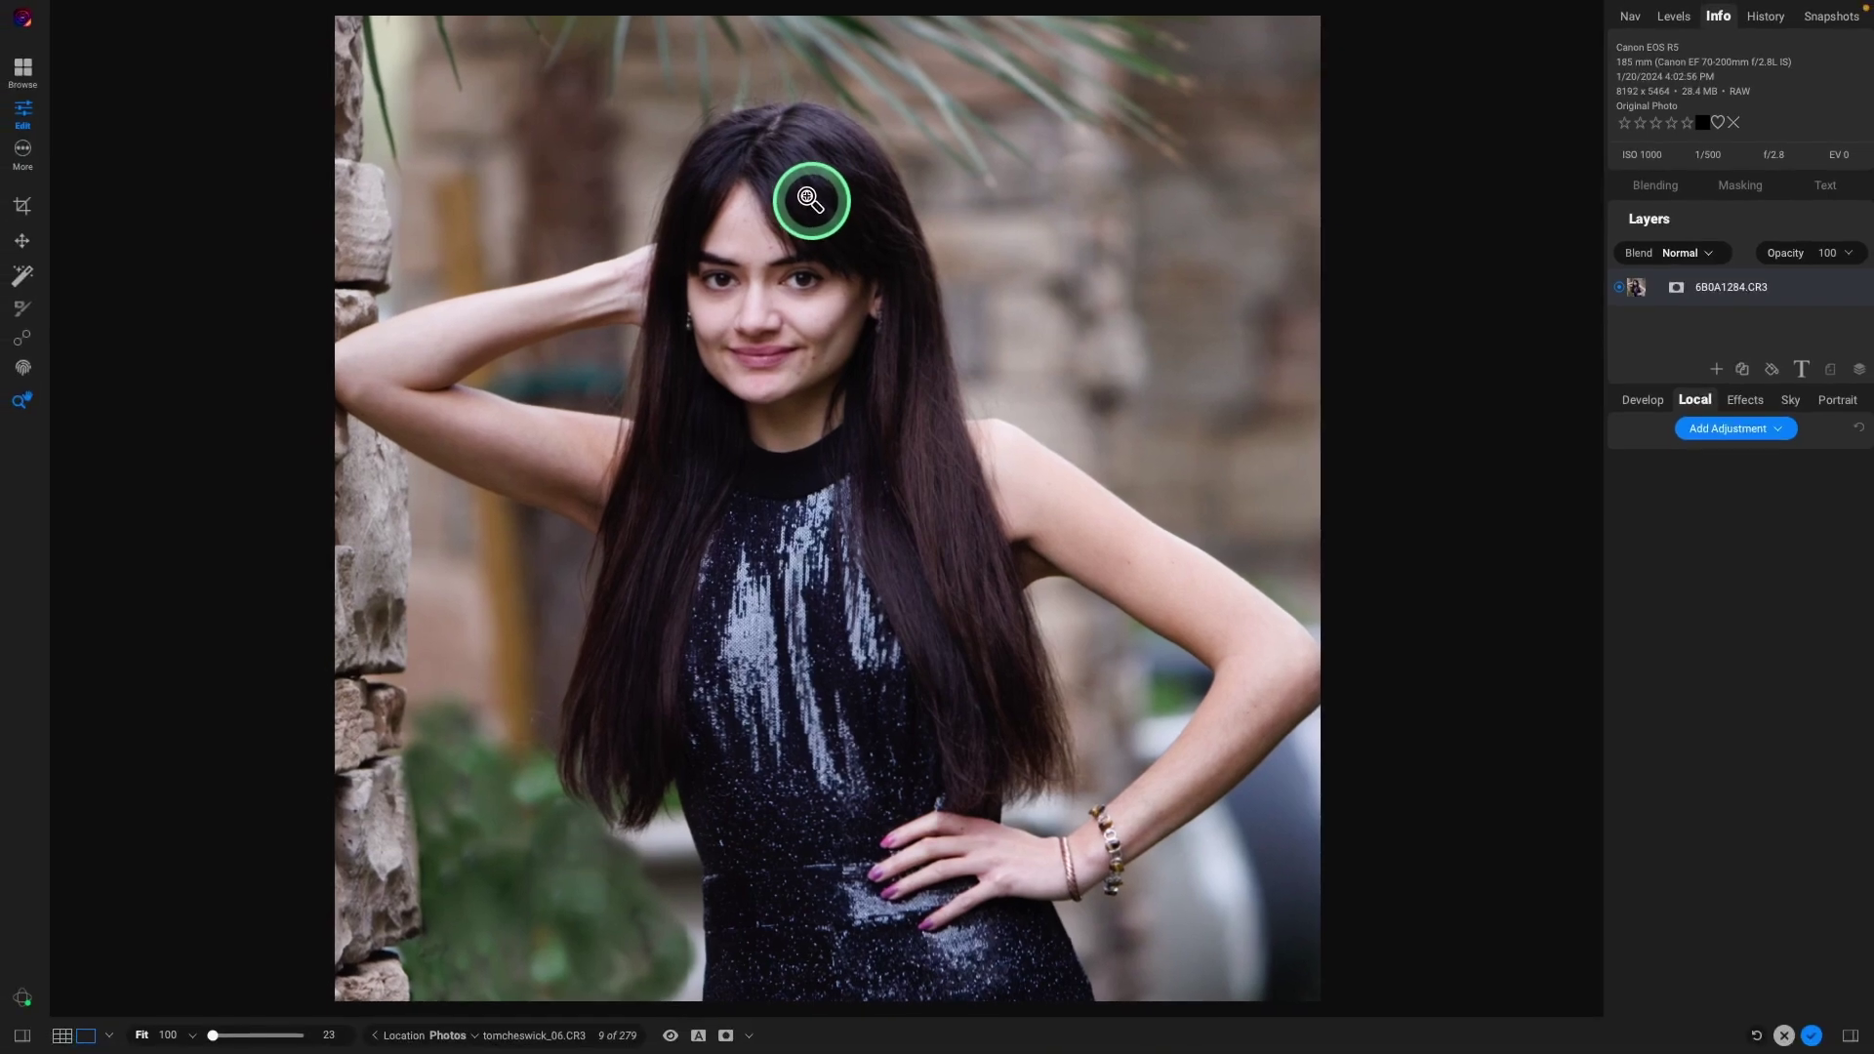
Step: Erase a spot on the blurred background beside the woman's head with the Perfect Eraser and adjust the brush size
mouse_move(770, 3)
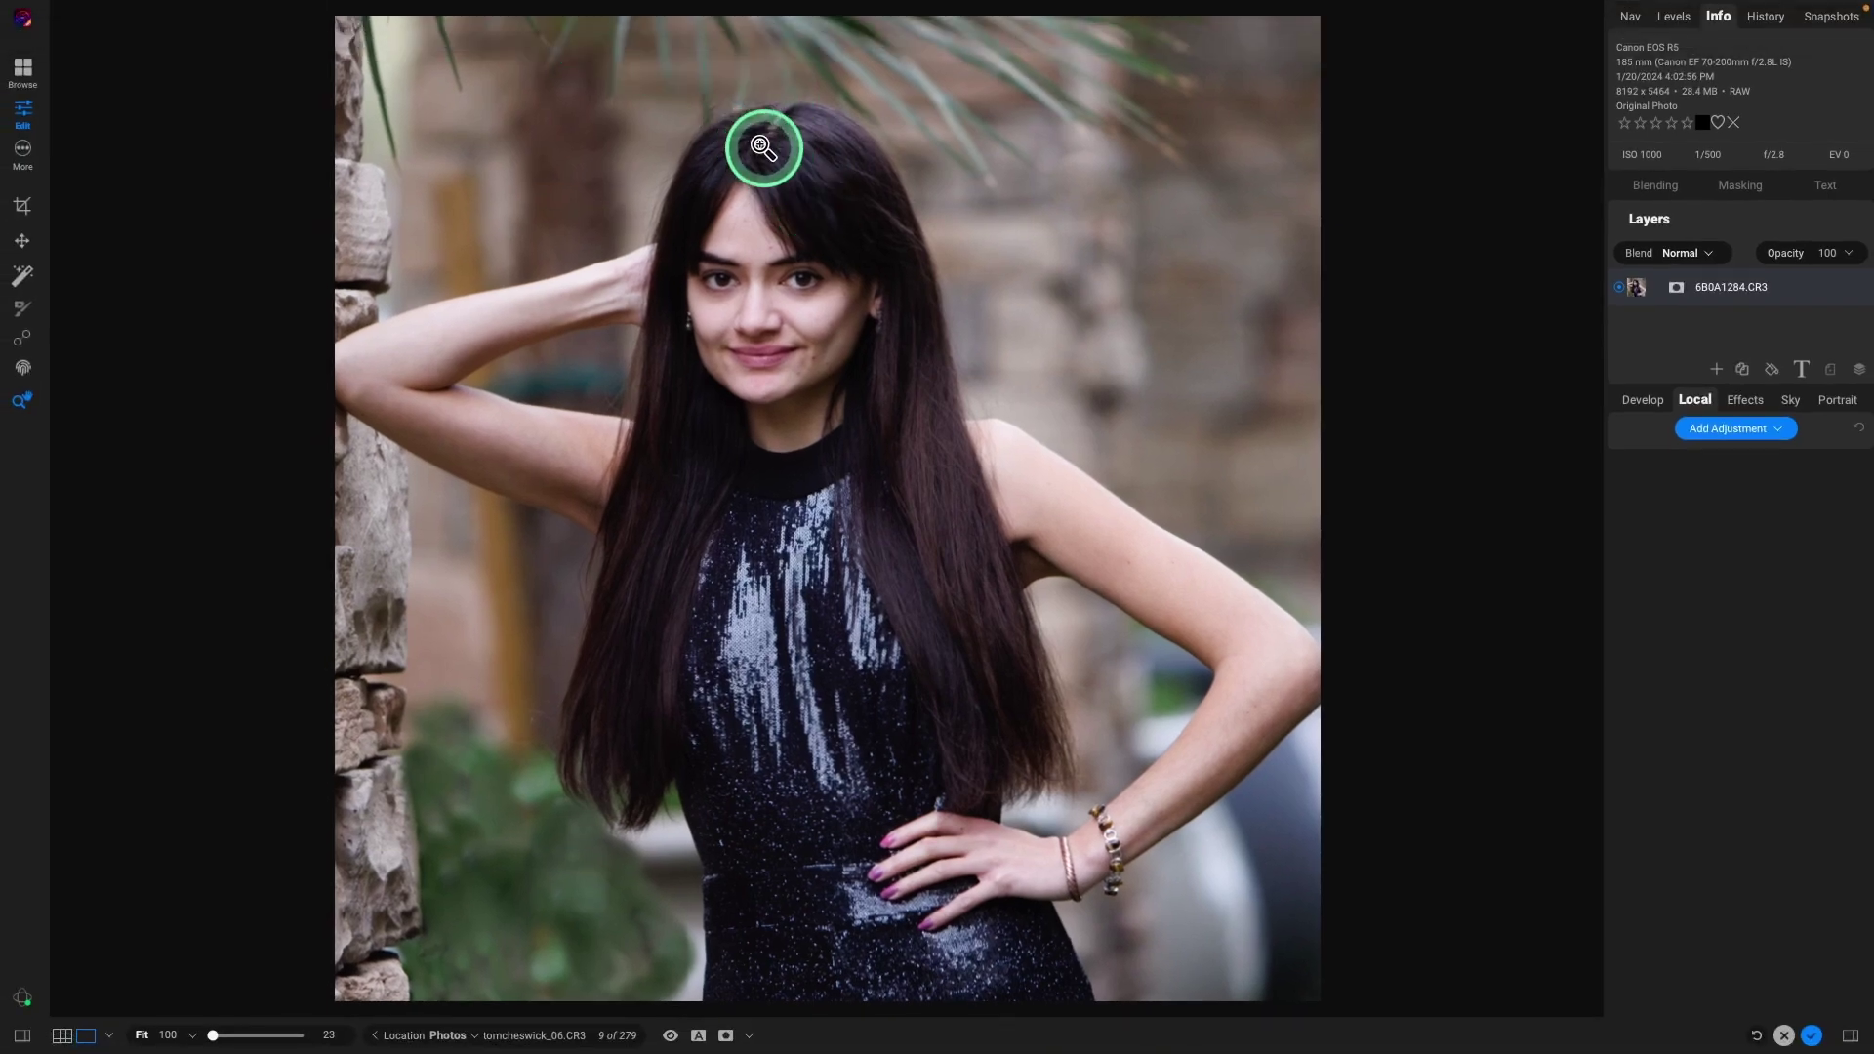
key("s")
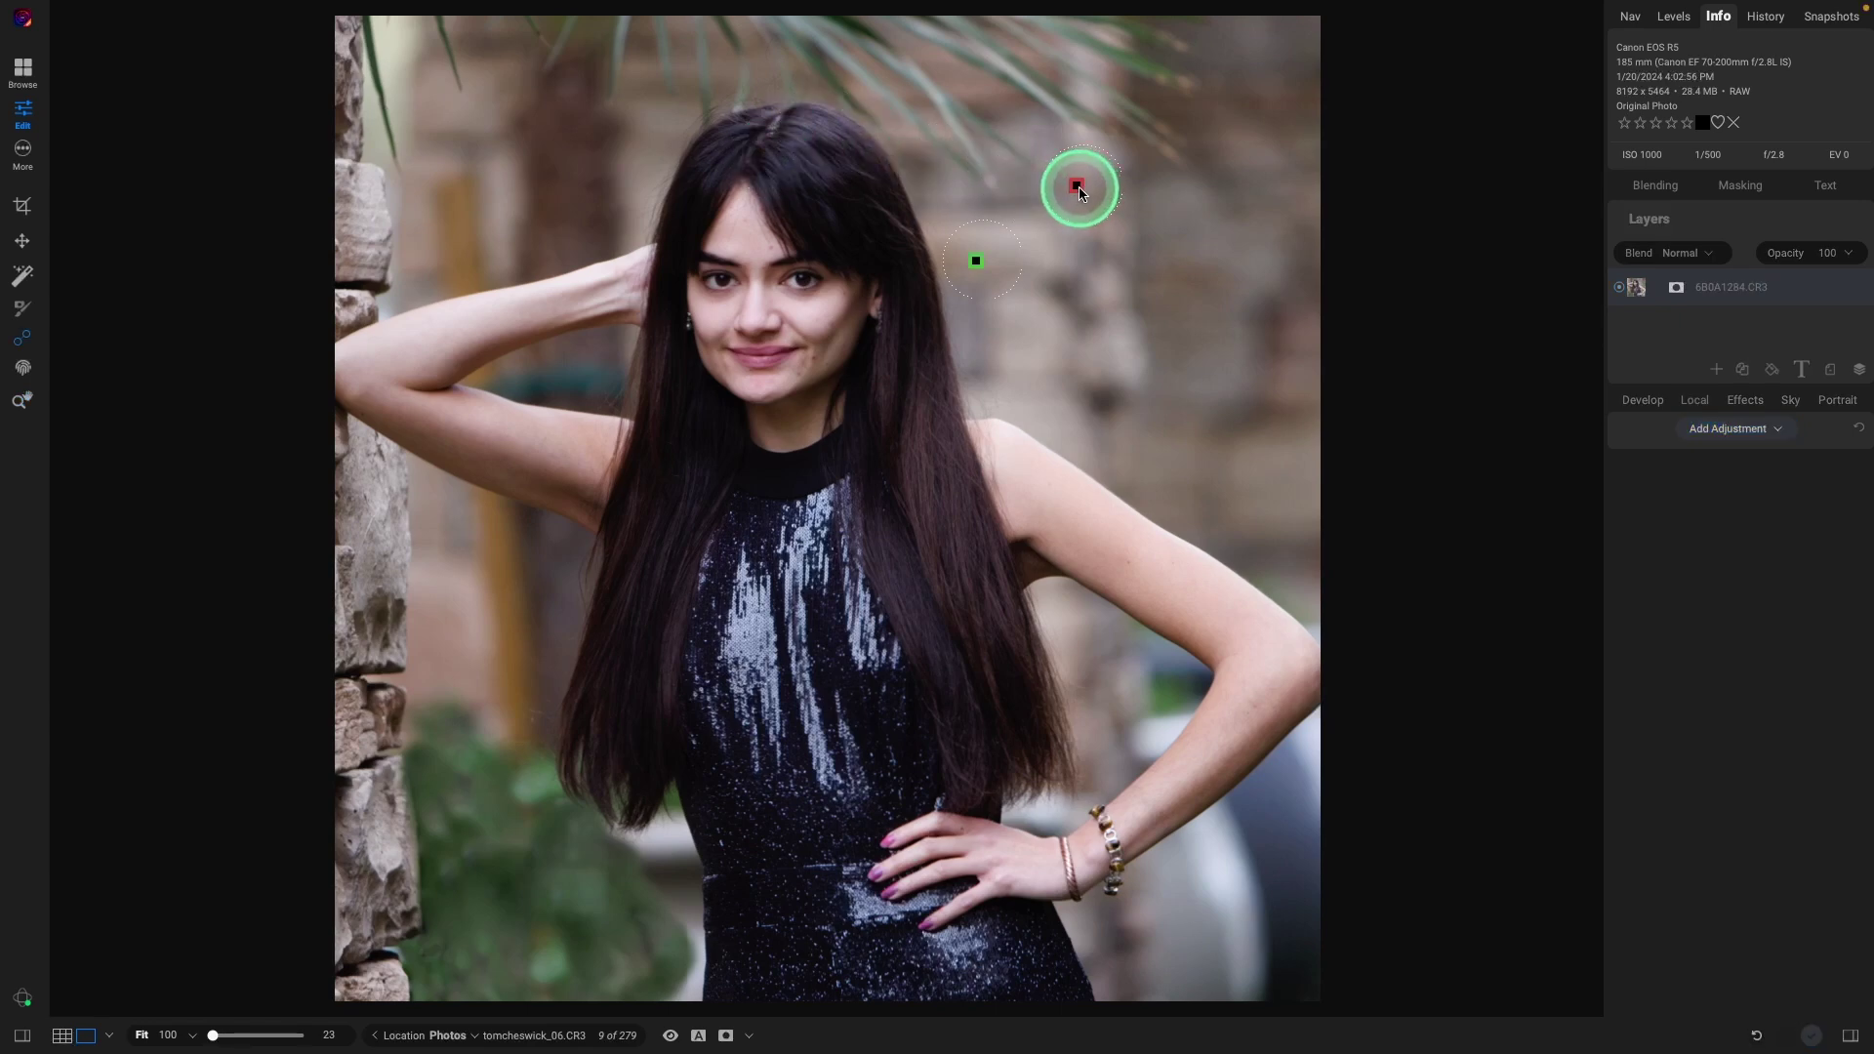
left_click(127, 17)
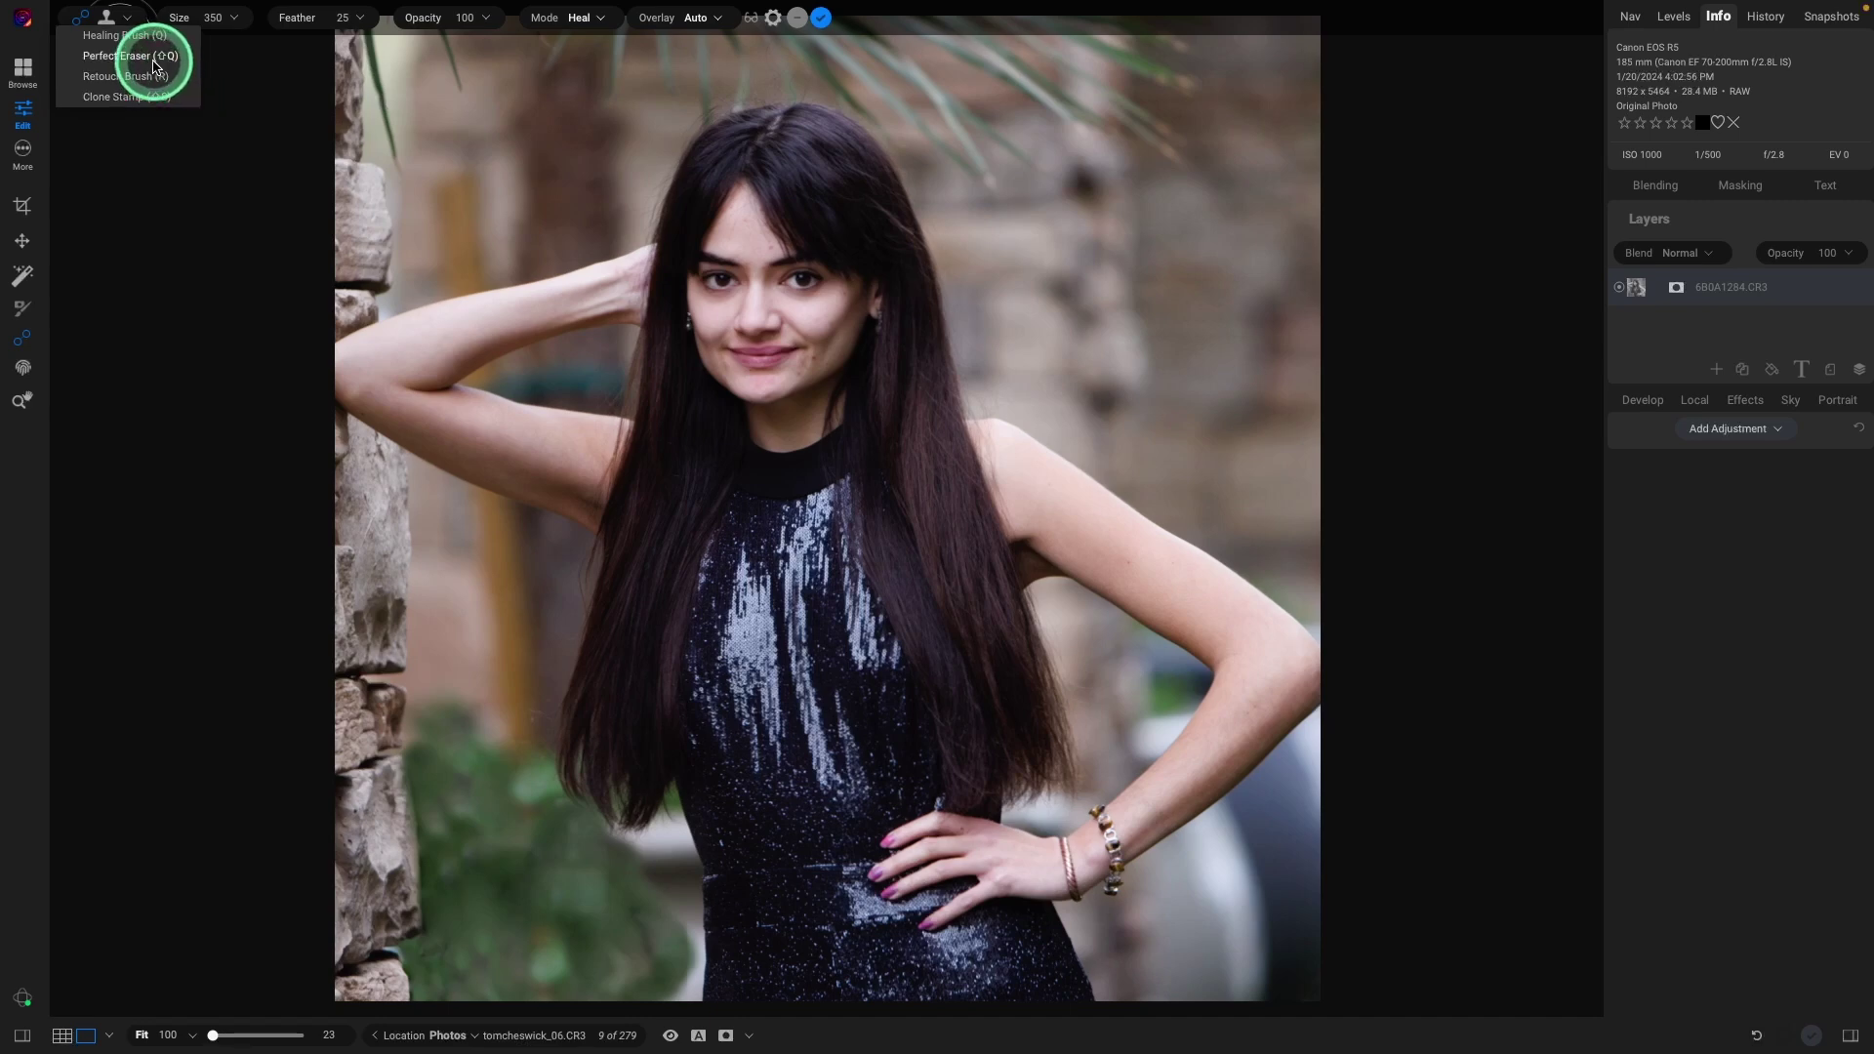
left_click(152, 57)
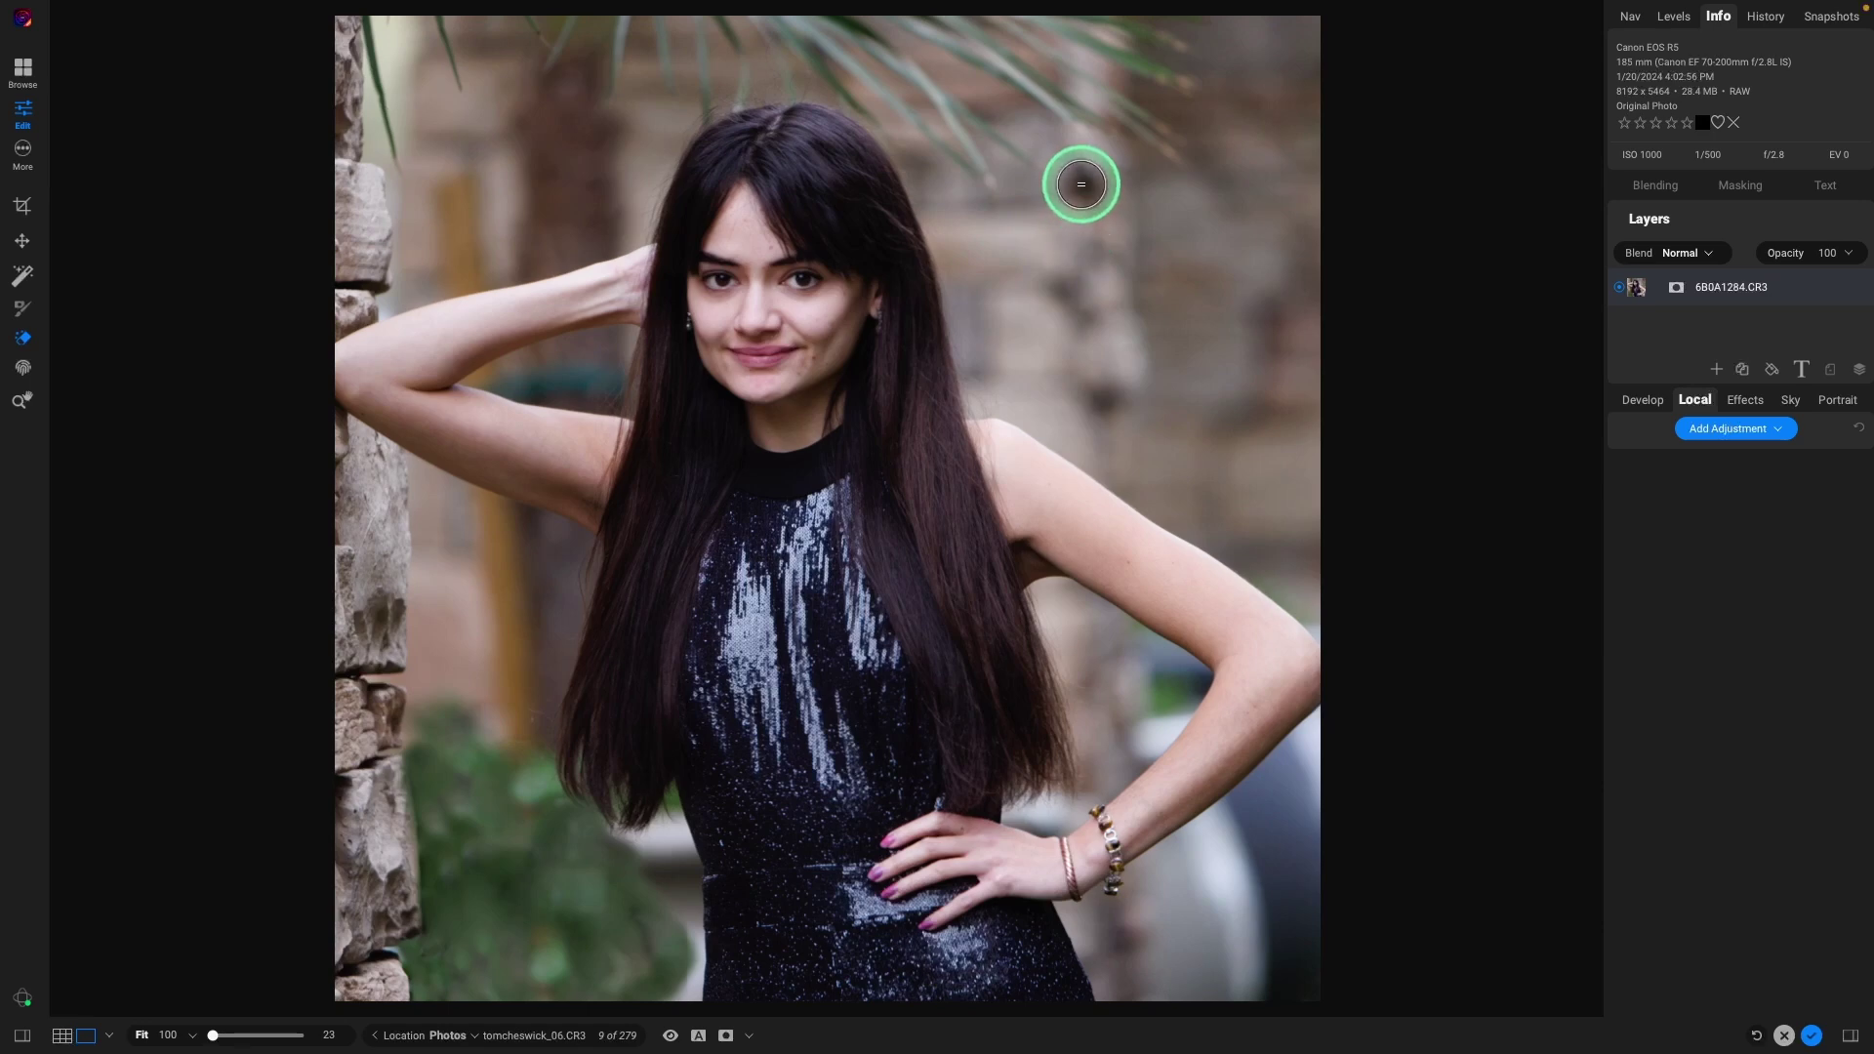
left_click(1082, 184)
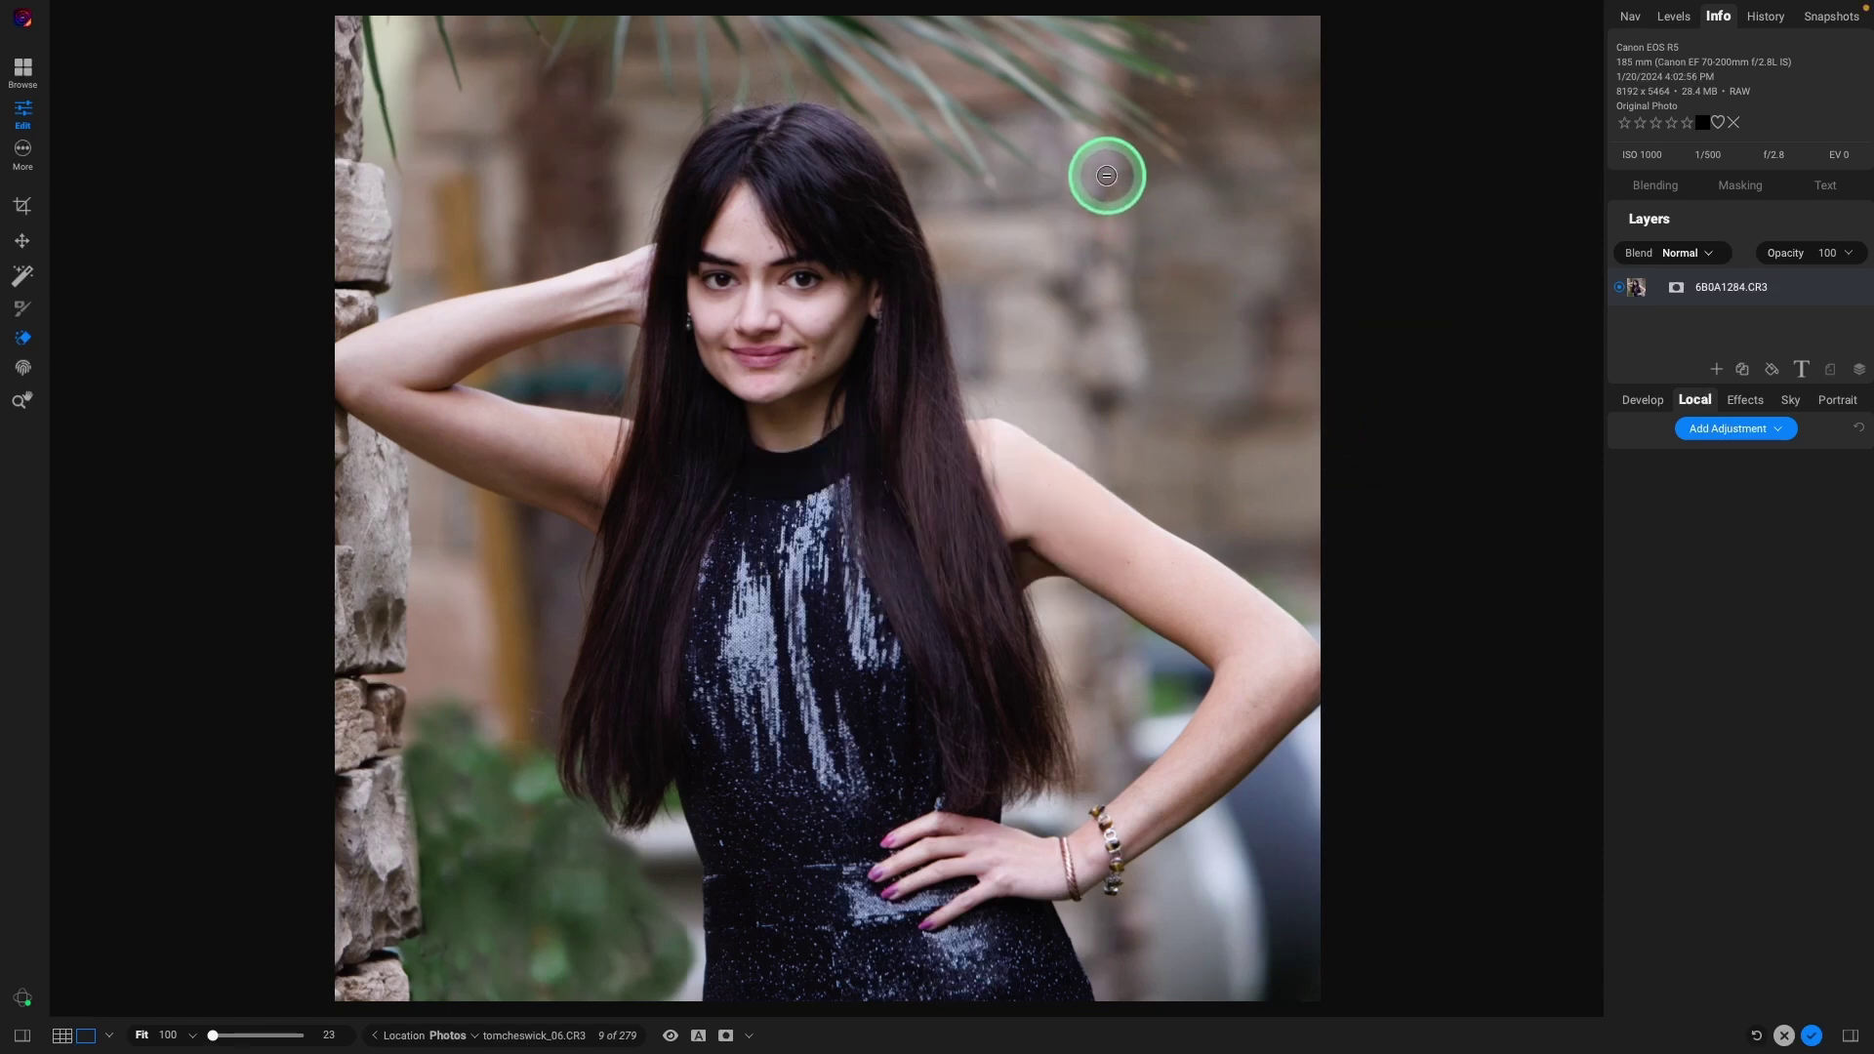
key("bracketleft")
key("bracketleft")
key("bracketleft")
key("bracketleft")
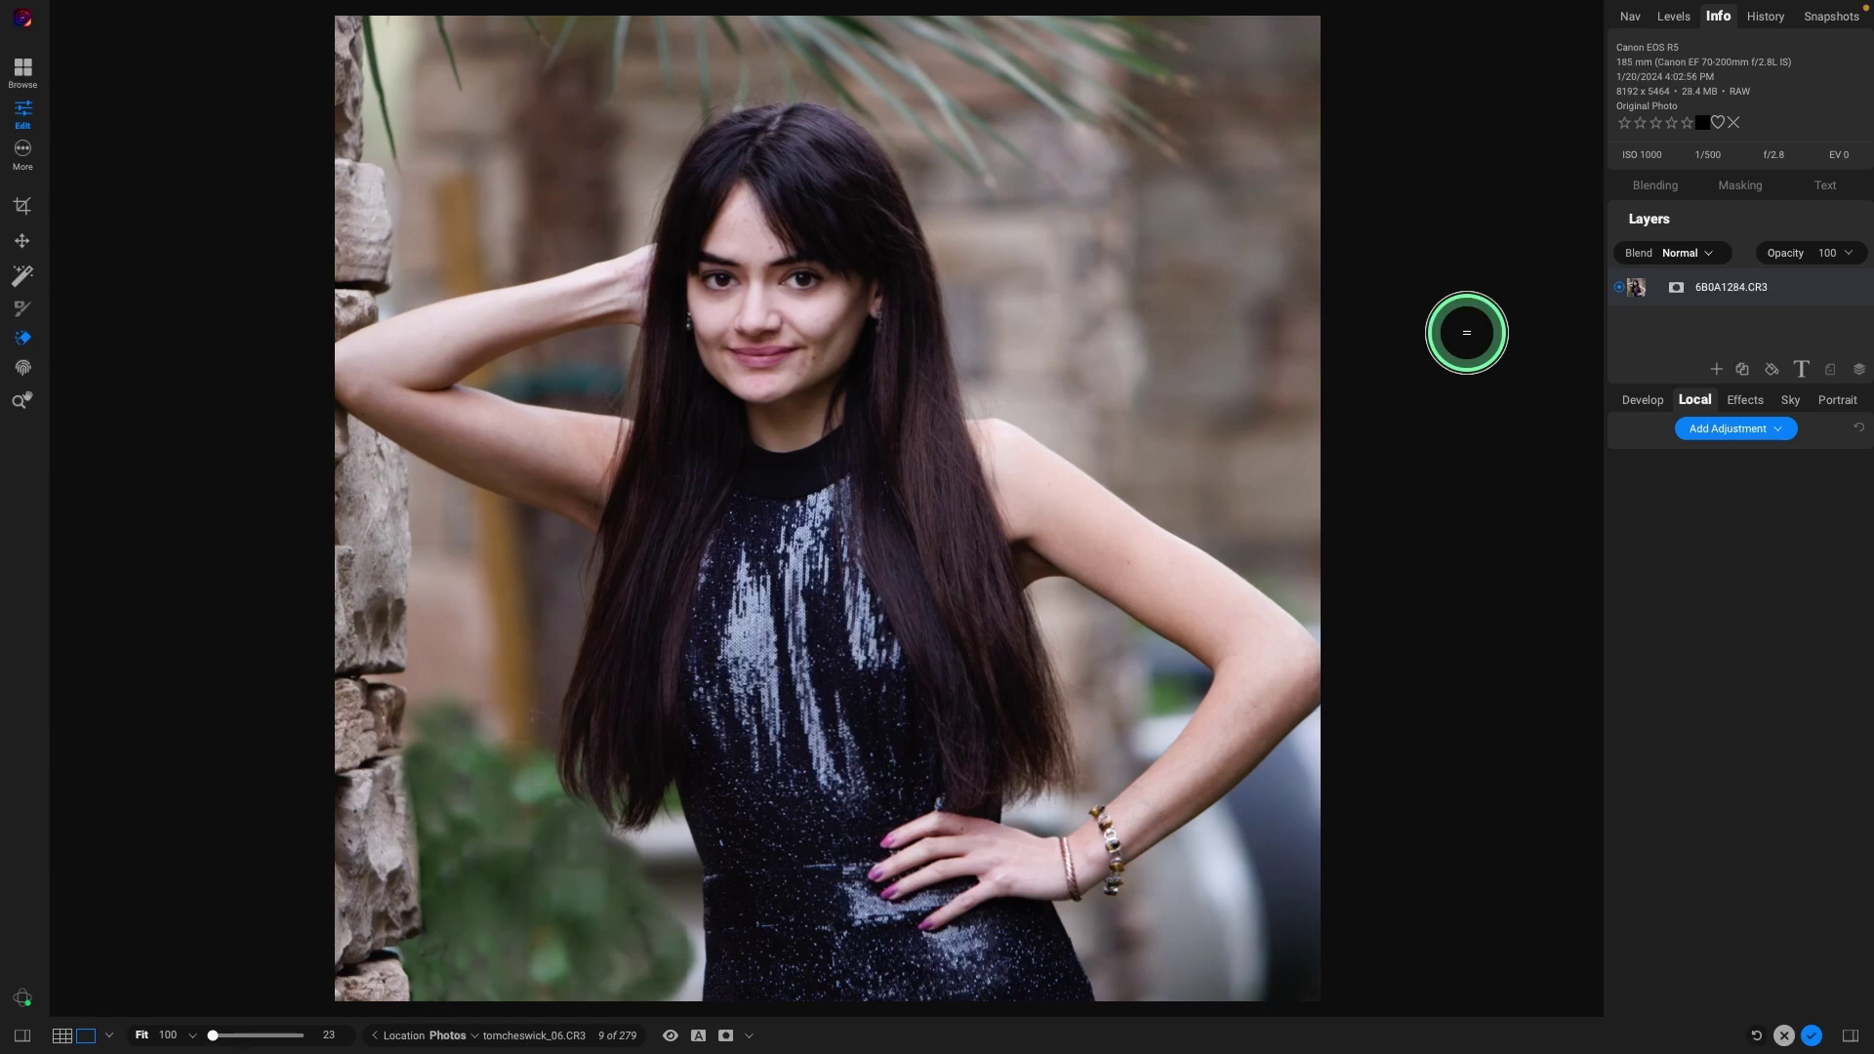
Step: Apply Portrait AI to the woman's face and compare its Skin retouching on and off
key("ctrl+equal")
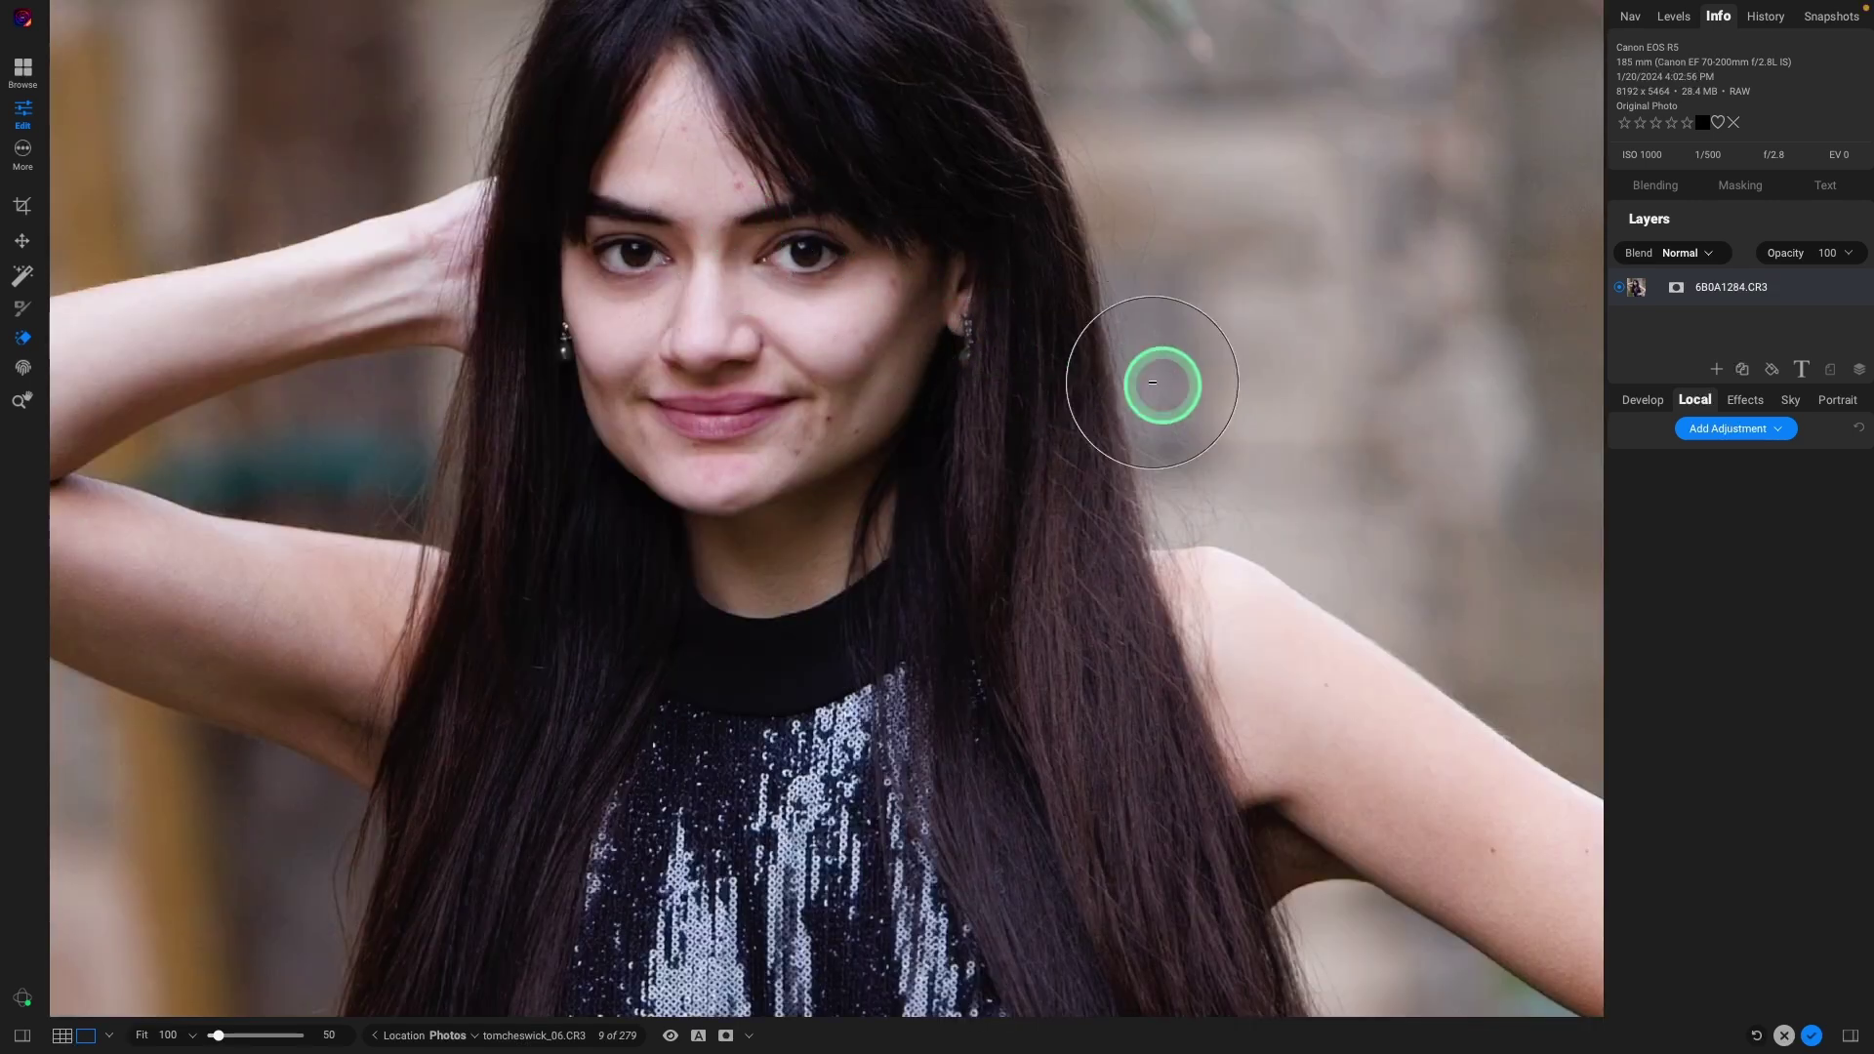
left_click(1833, 402)
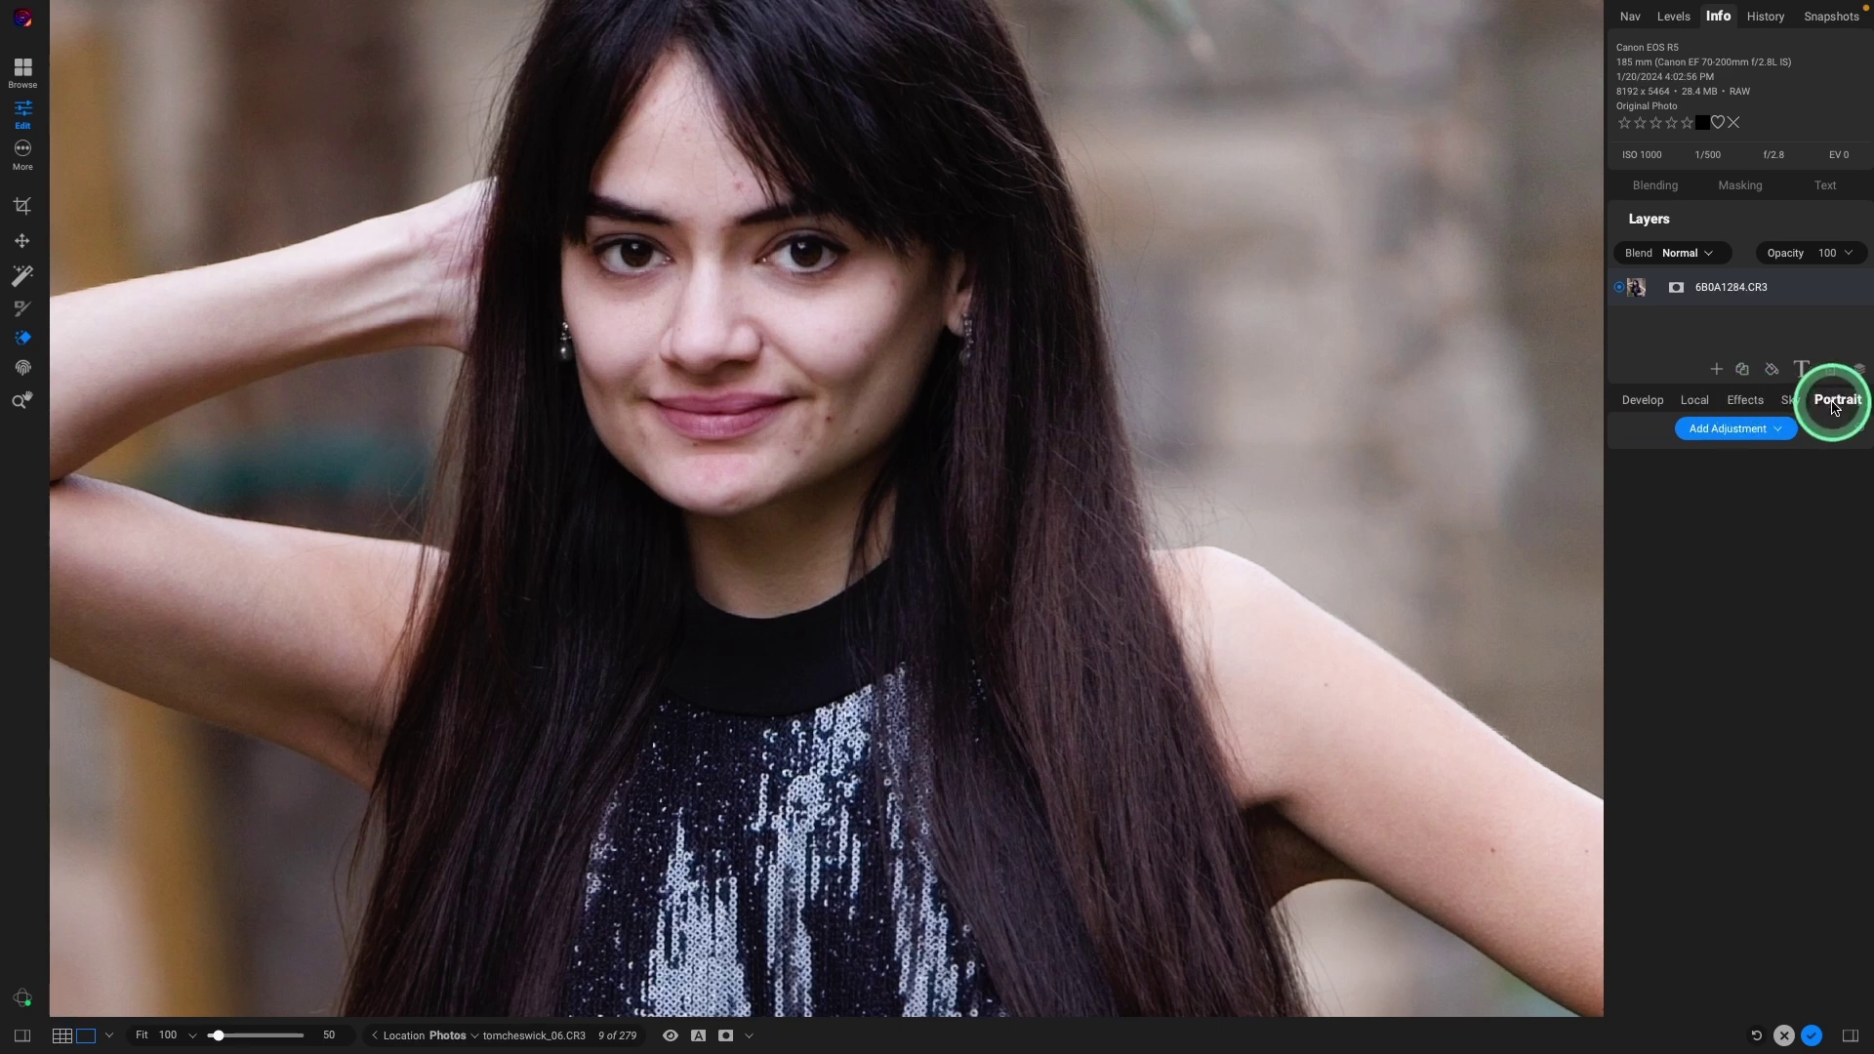
left_click(1620, 628)
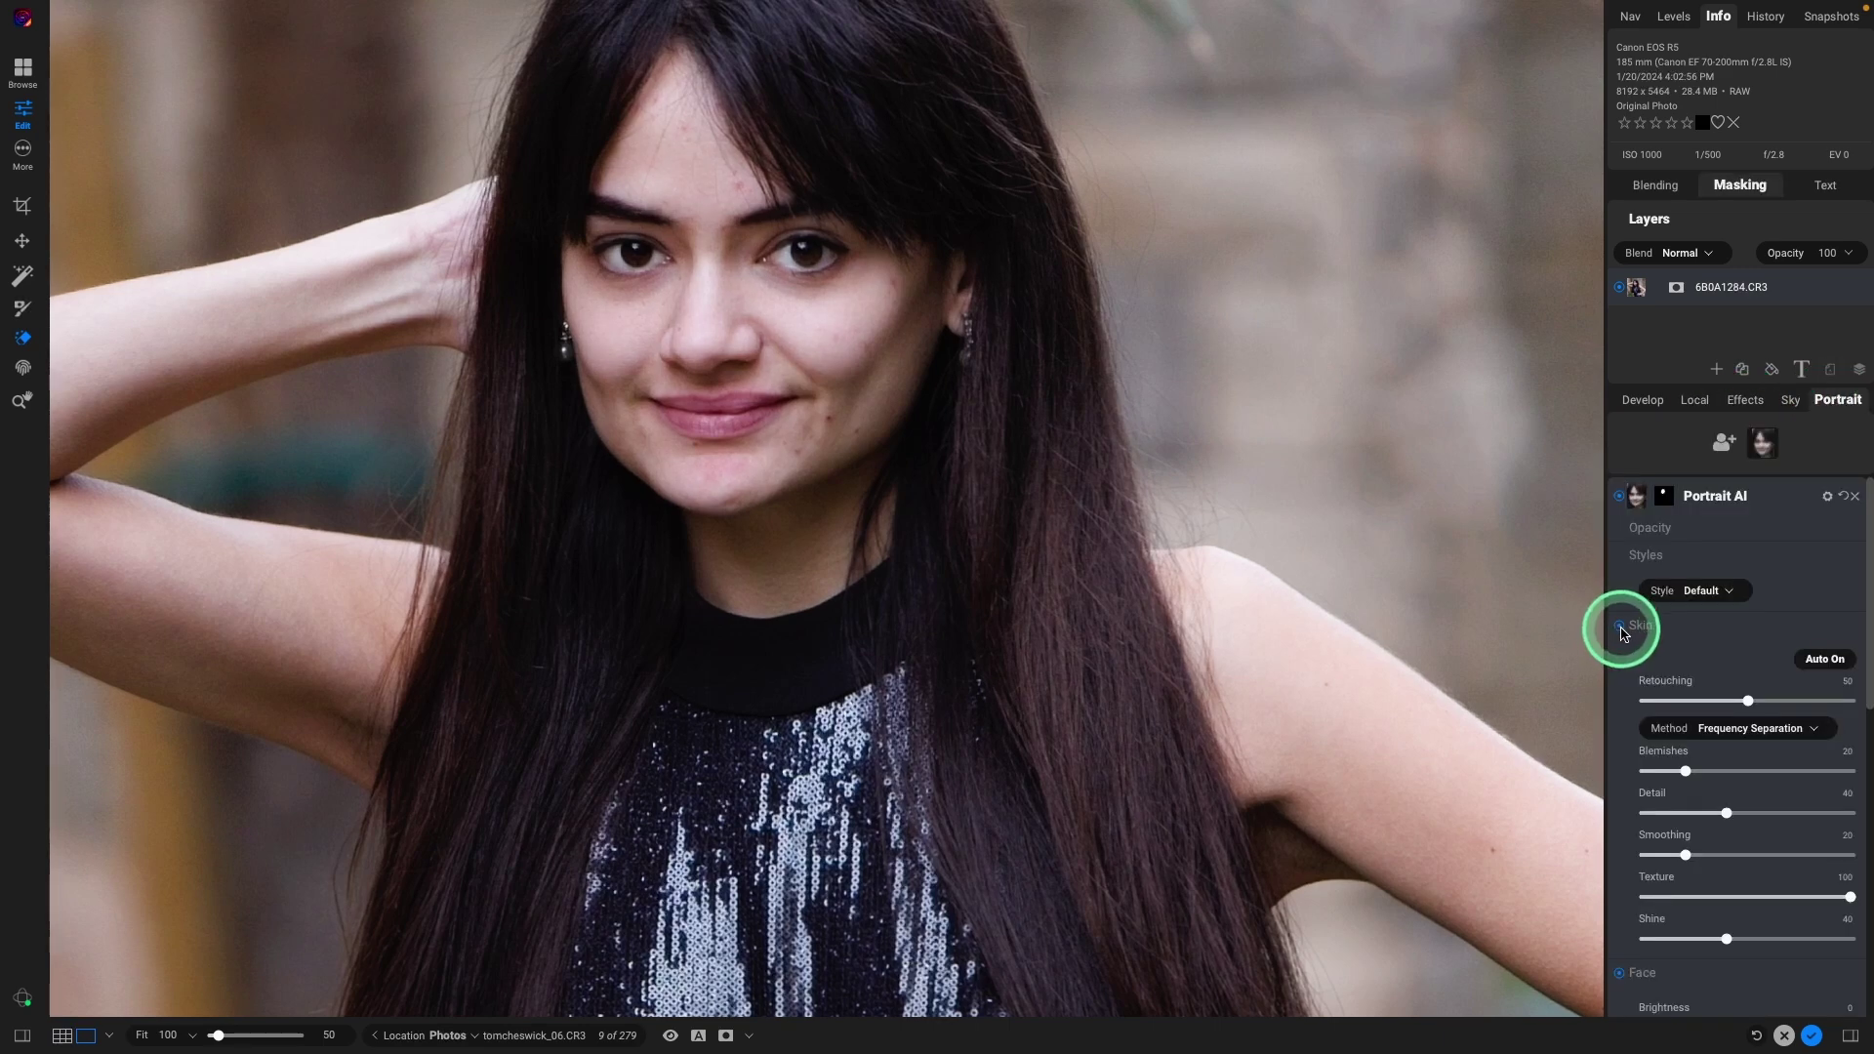
left_click(1620, 628)
left_click(1620, 628)
left_click(1732, 664)
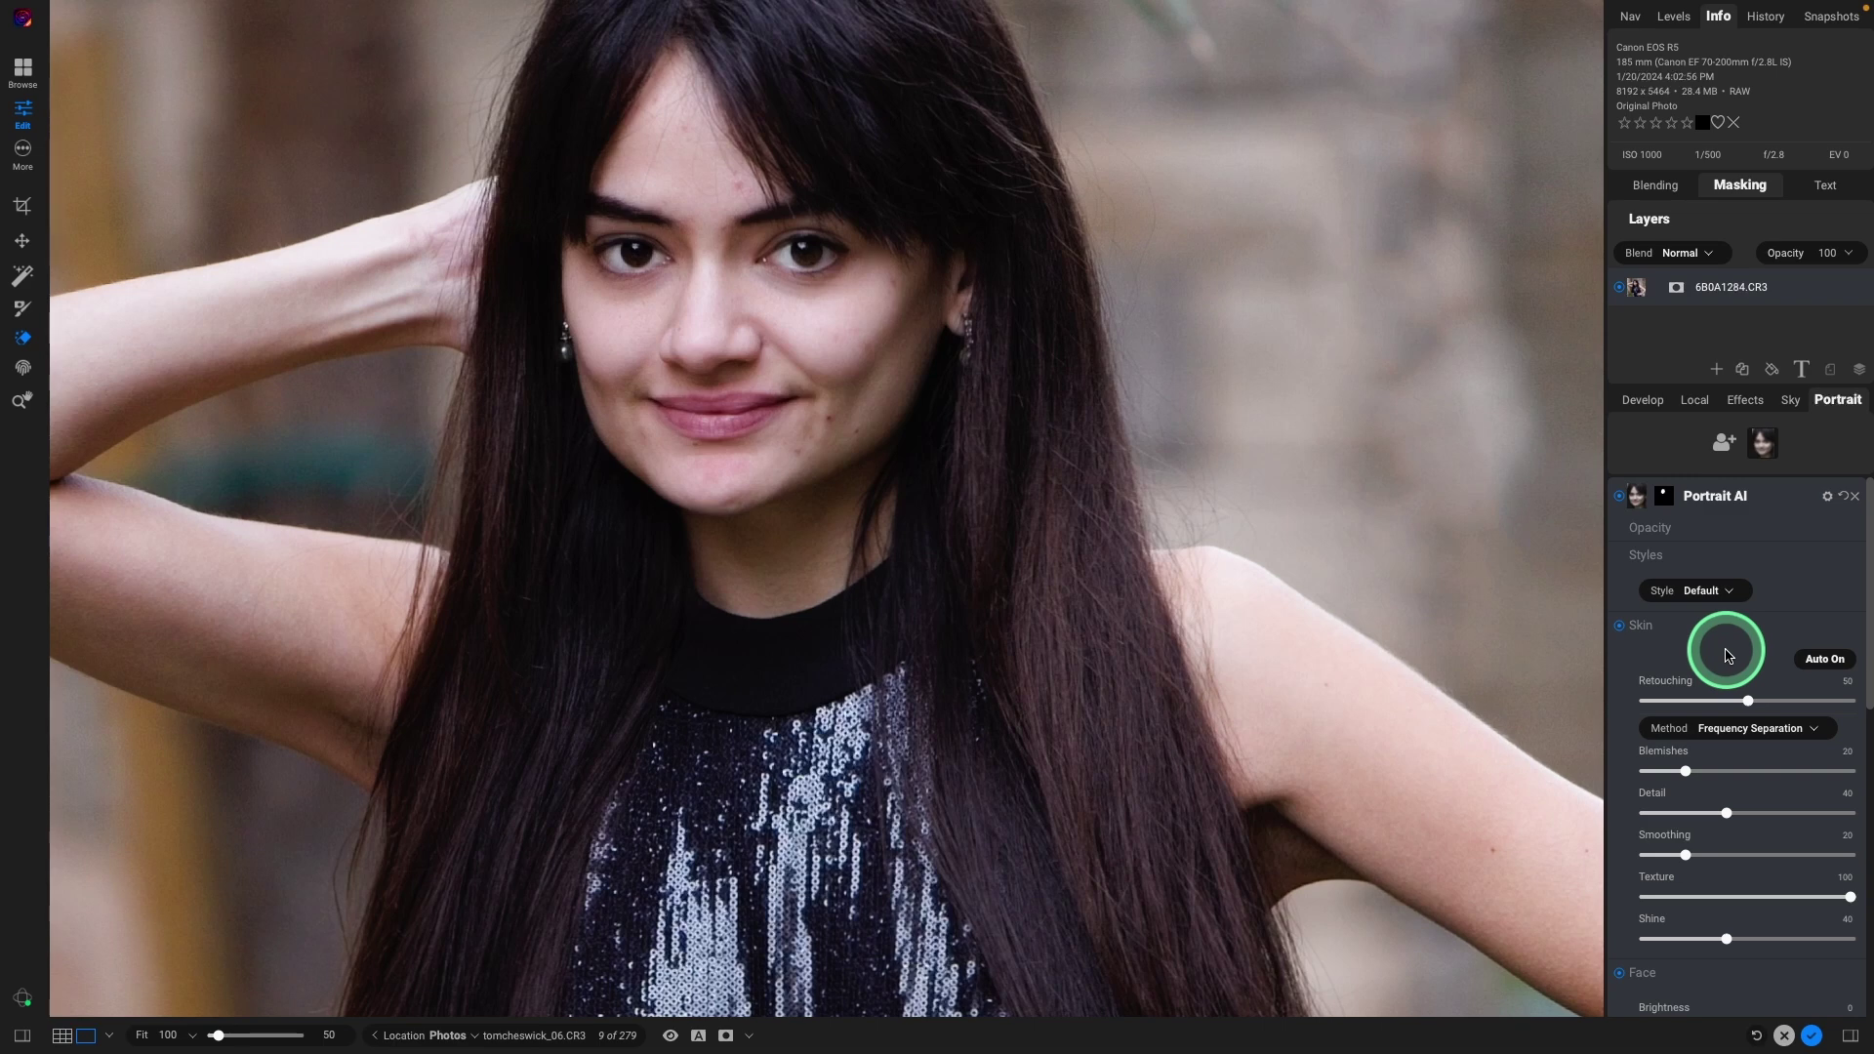
Step: In Portrait AI, turn off the Face adjustments, set Teeth Whitening to 0, turn off the Mouth adjustments and finish editing
left_click(1623, 629)
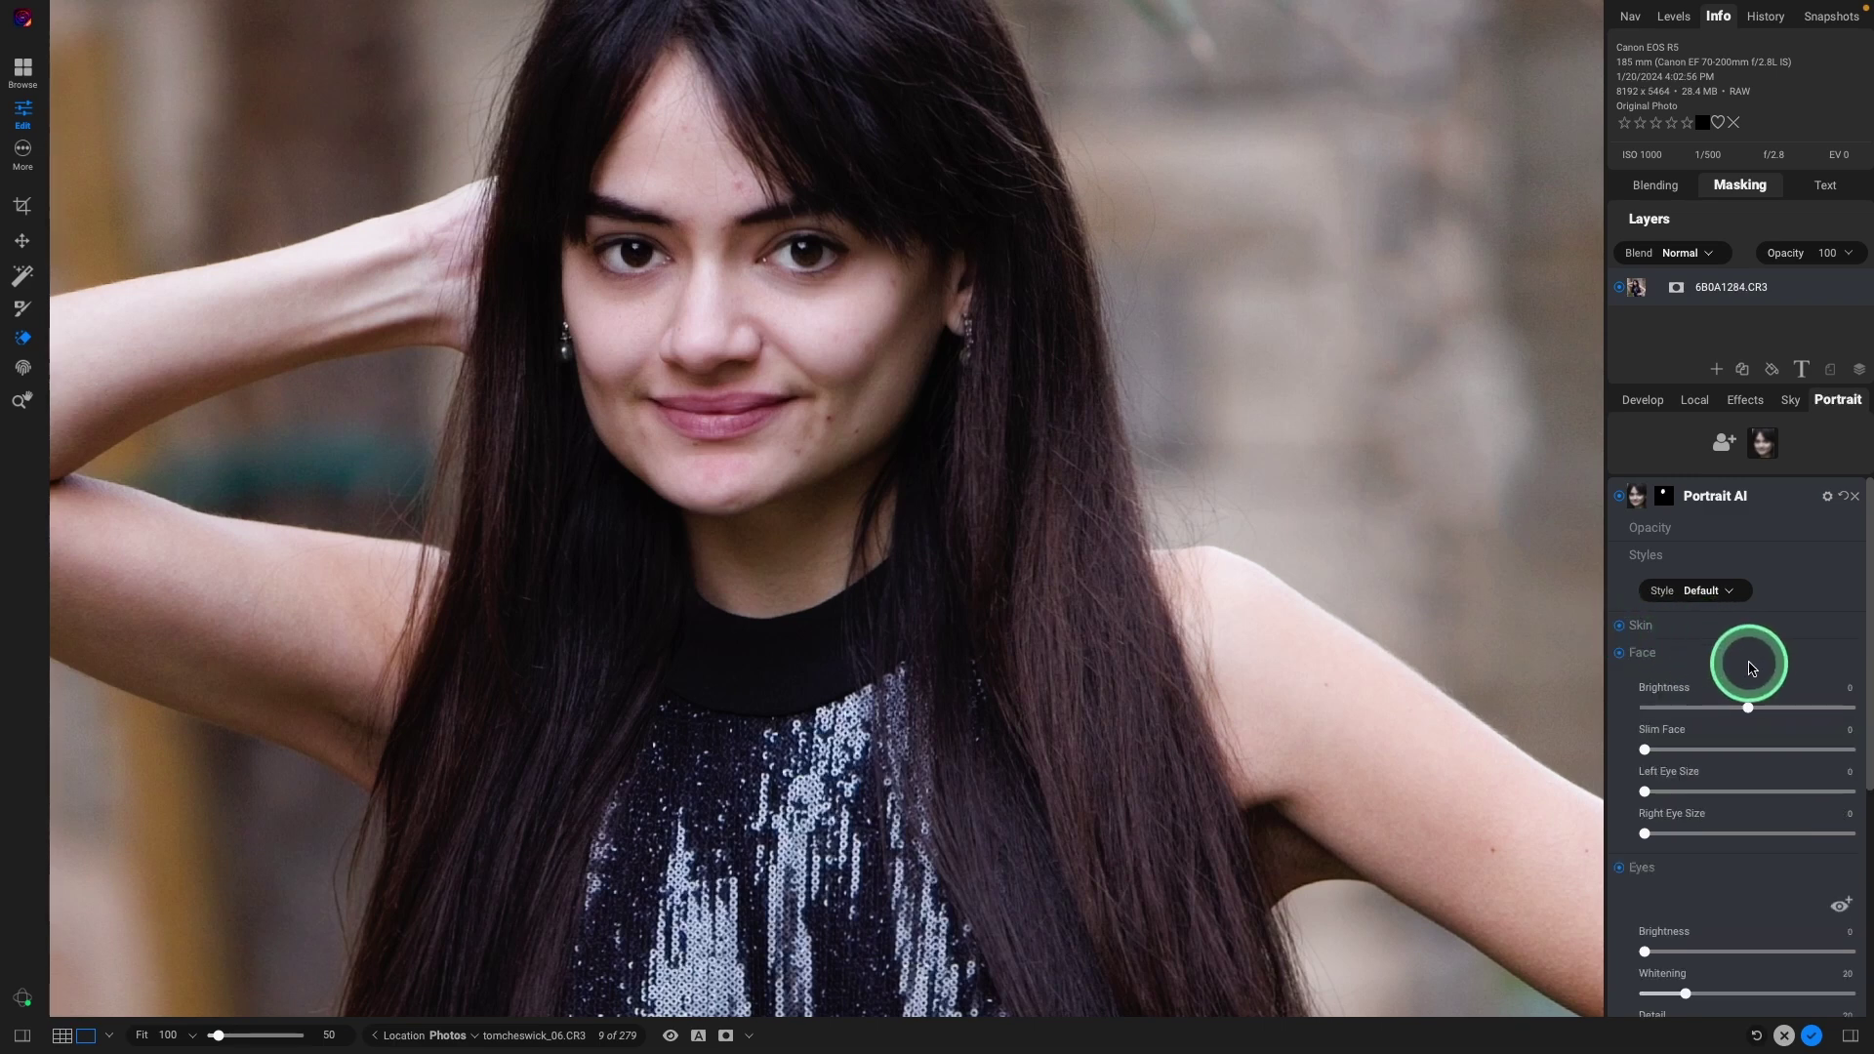
left_click(1622, 657)
scroll(1762, 722, "down", 3)
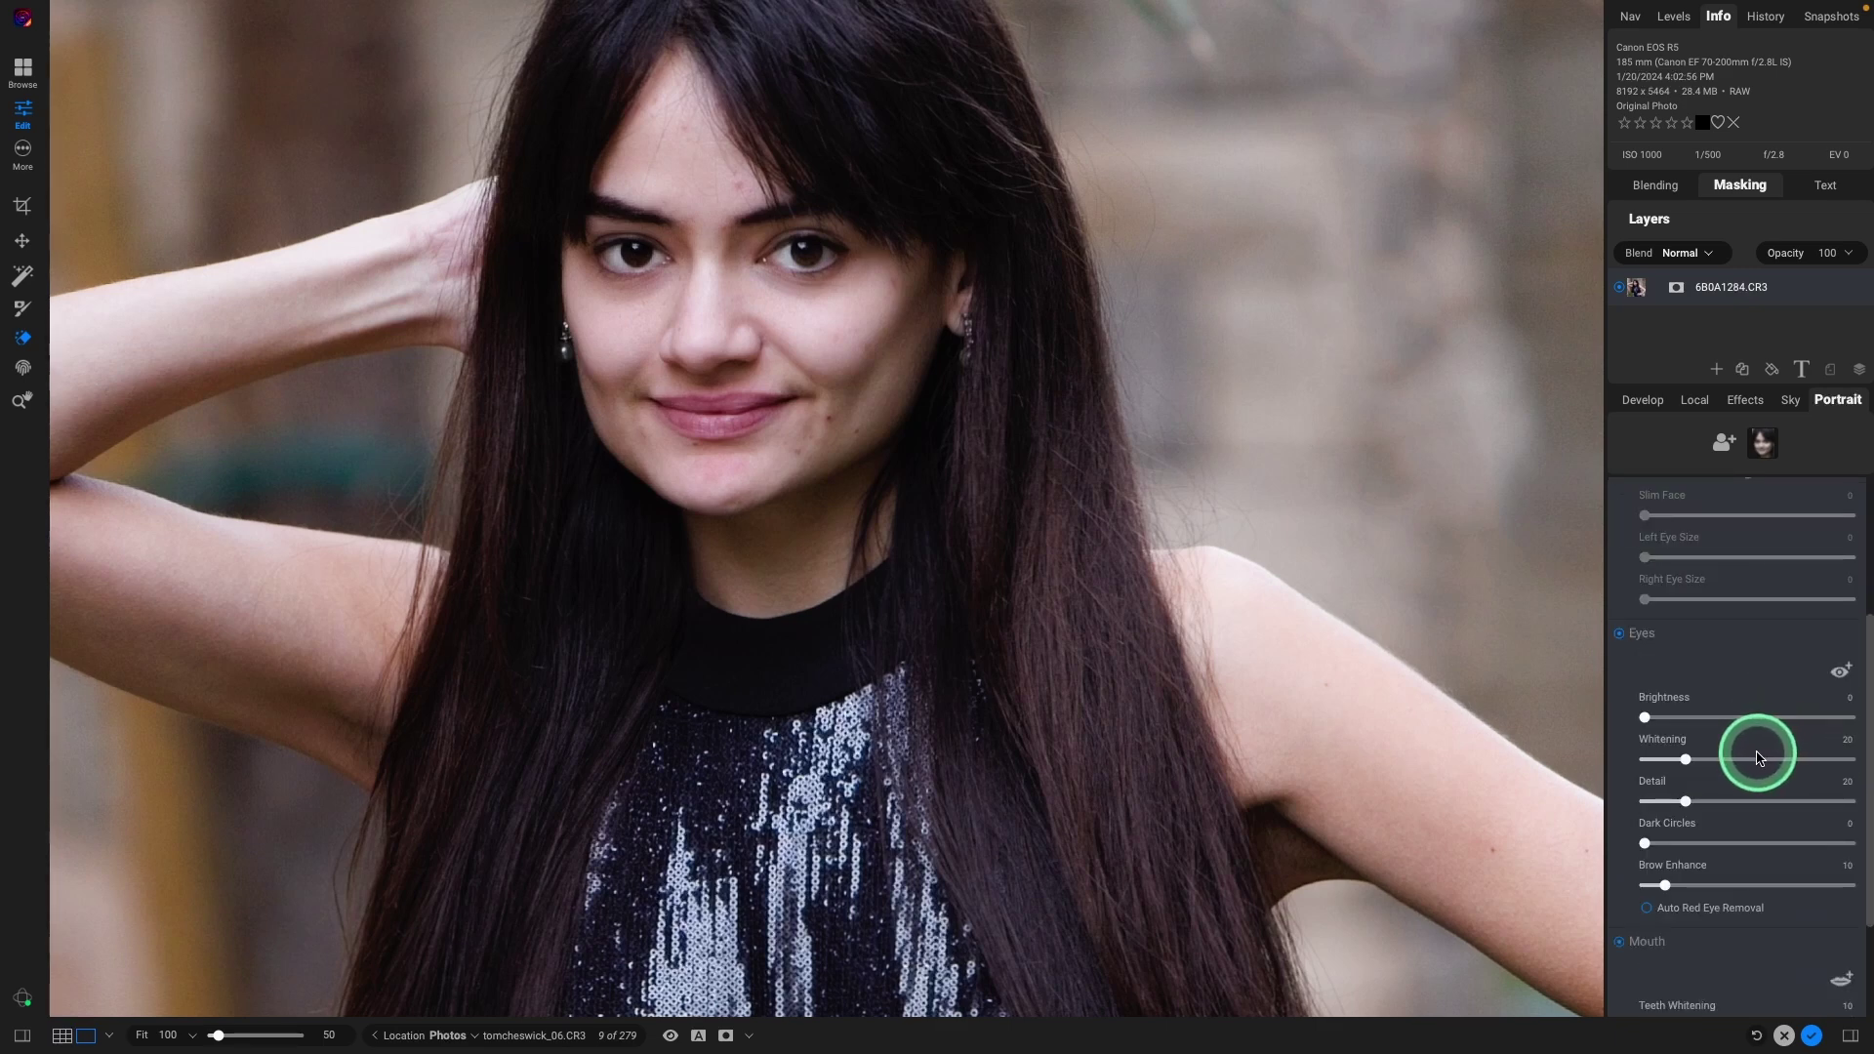
scroll(1760, 756, "down", 2)
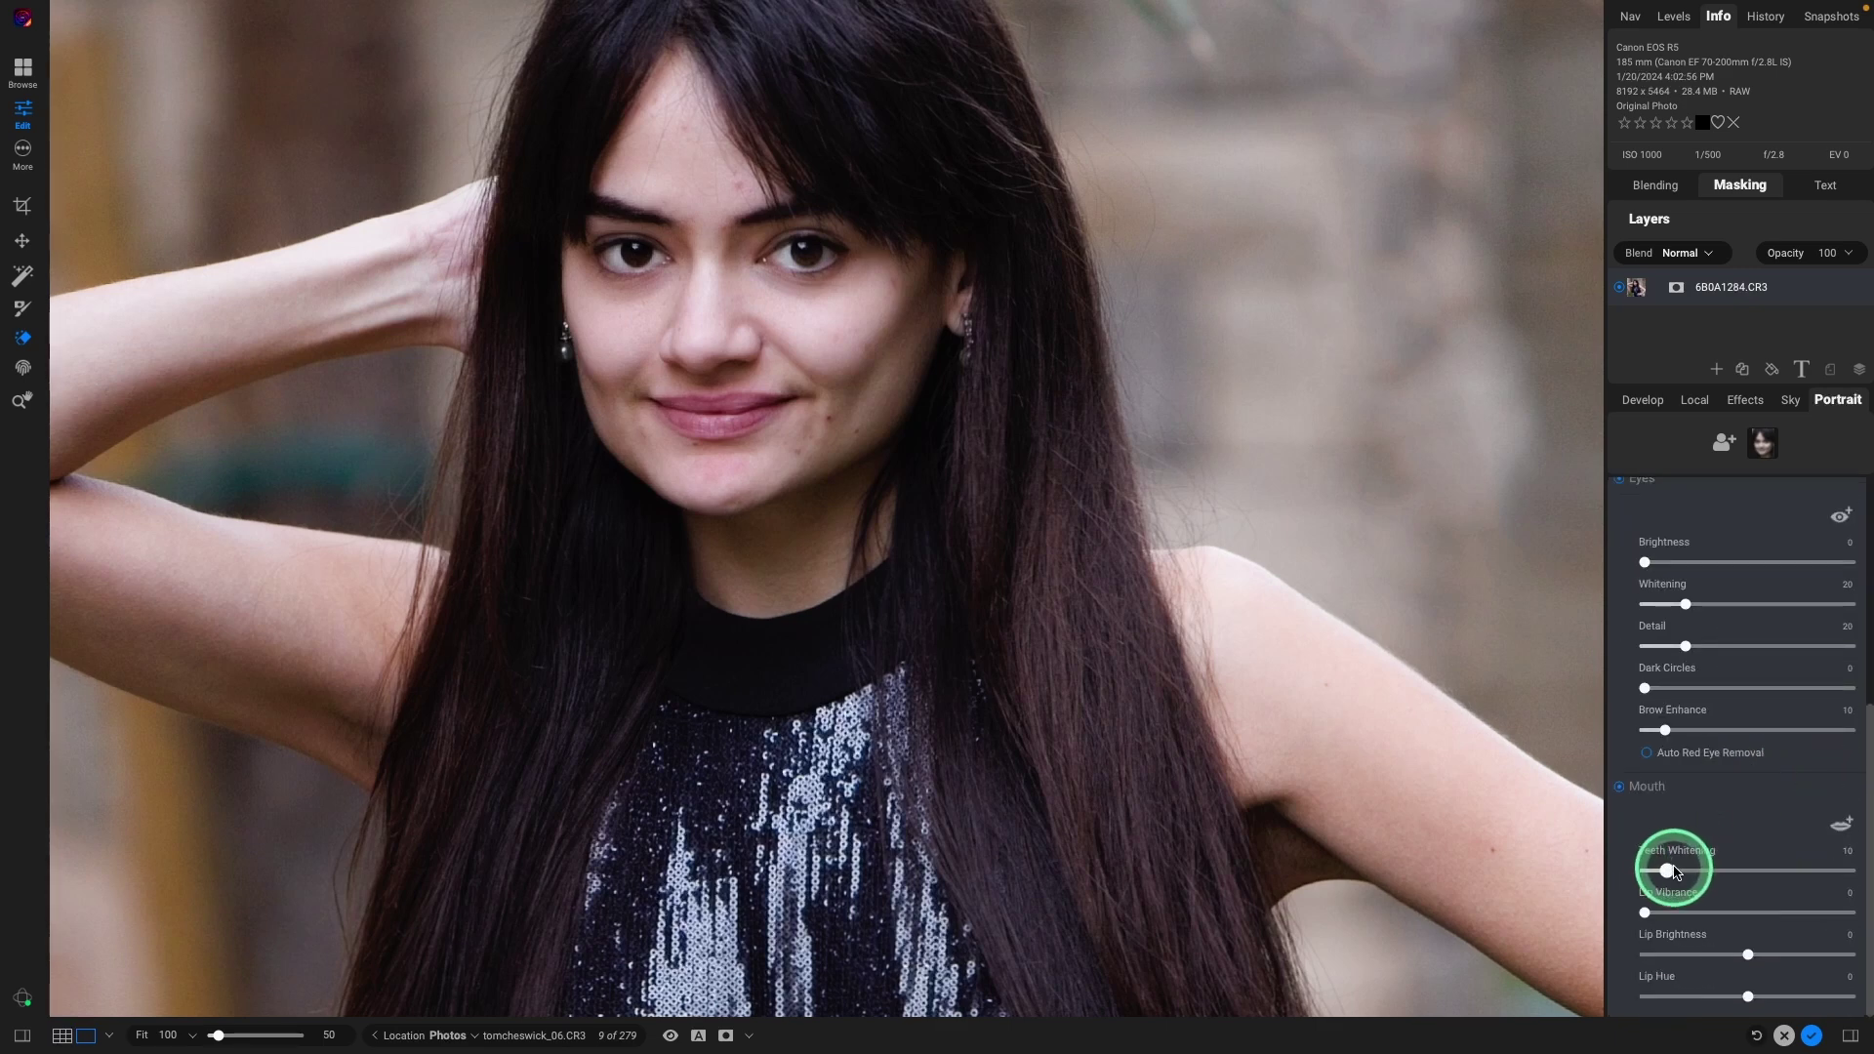
left_click_drag(1664, 869, 1624, 874)
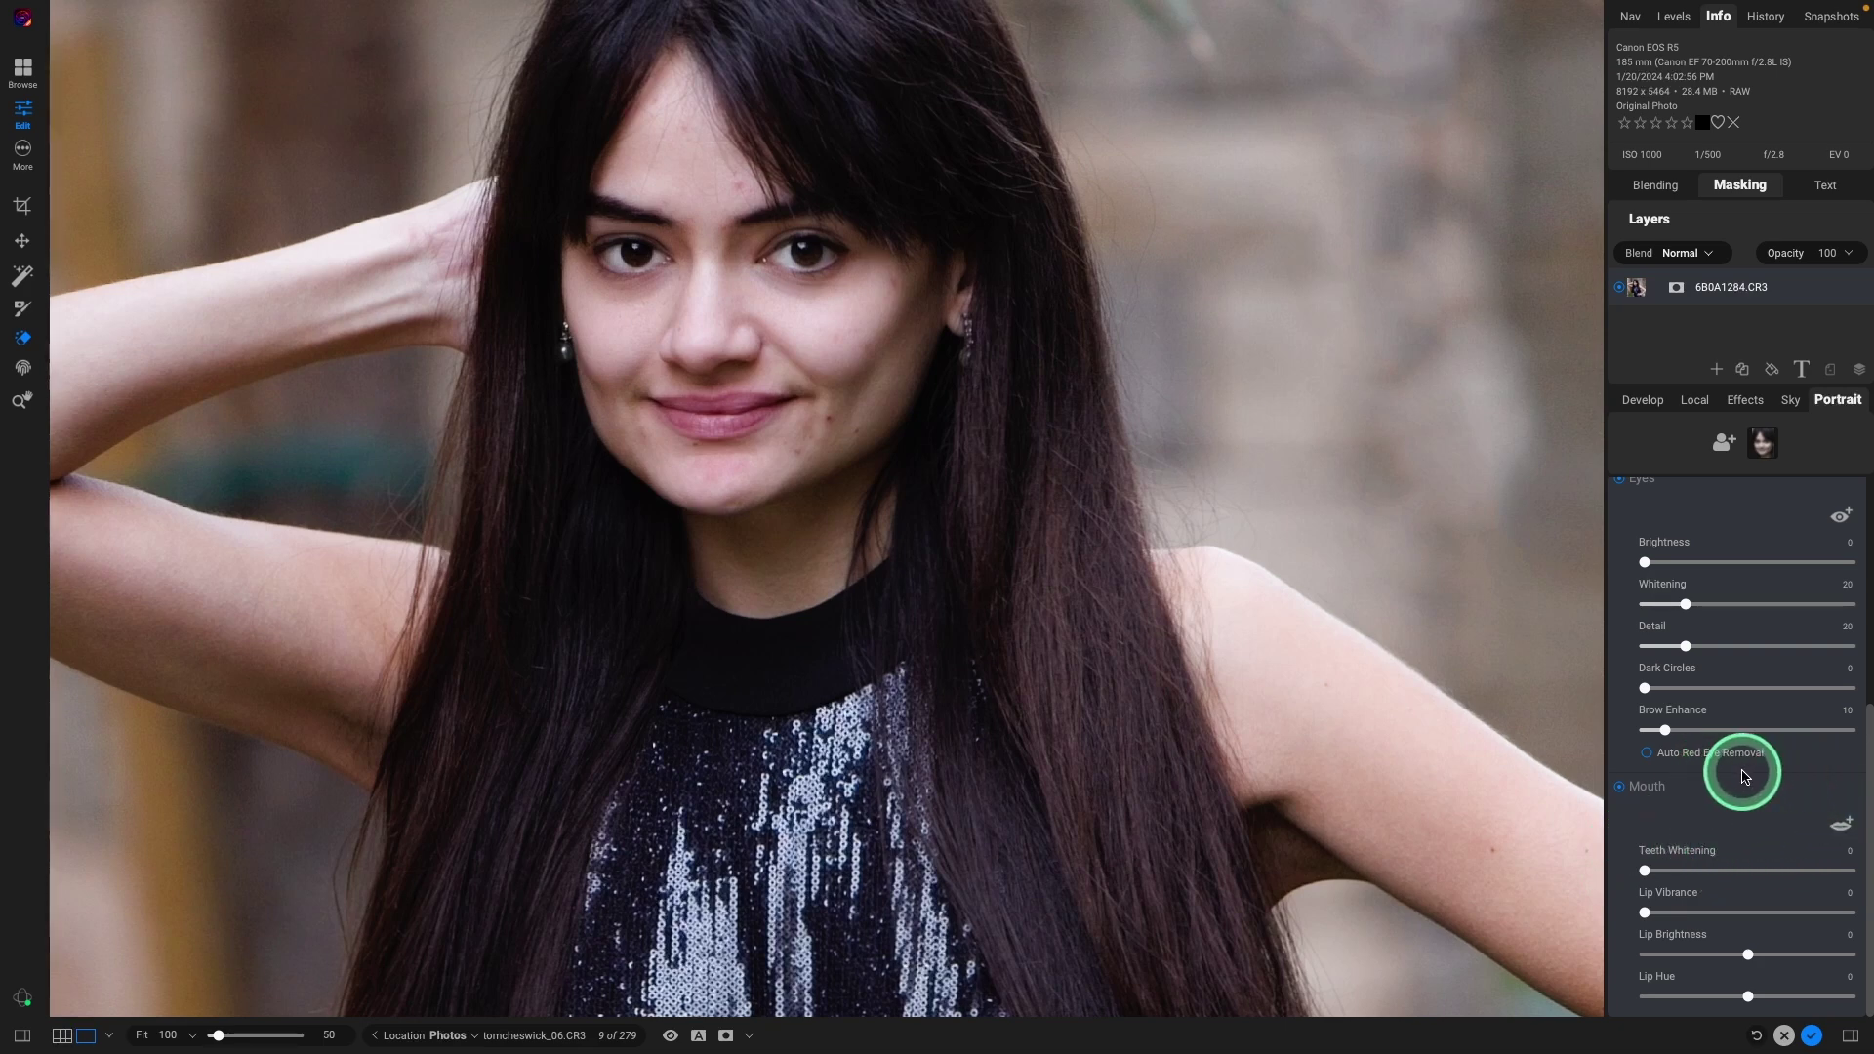
left_click(1621, 789)
scroll(1746, 784, "up", 1)
scroll(1746, 784, "up", 4)
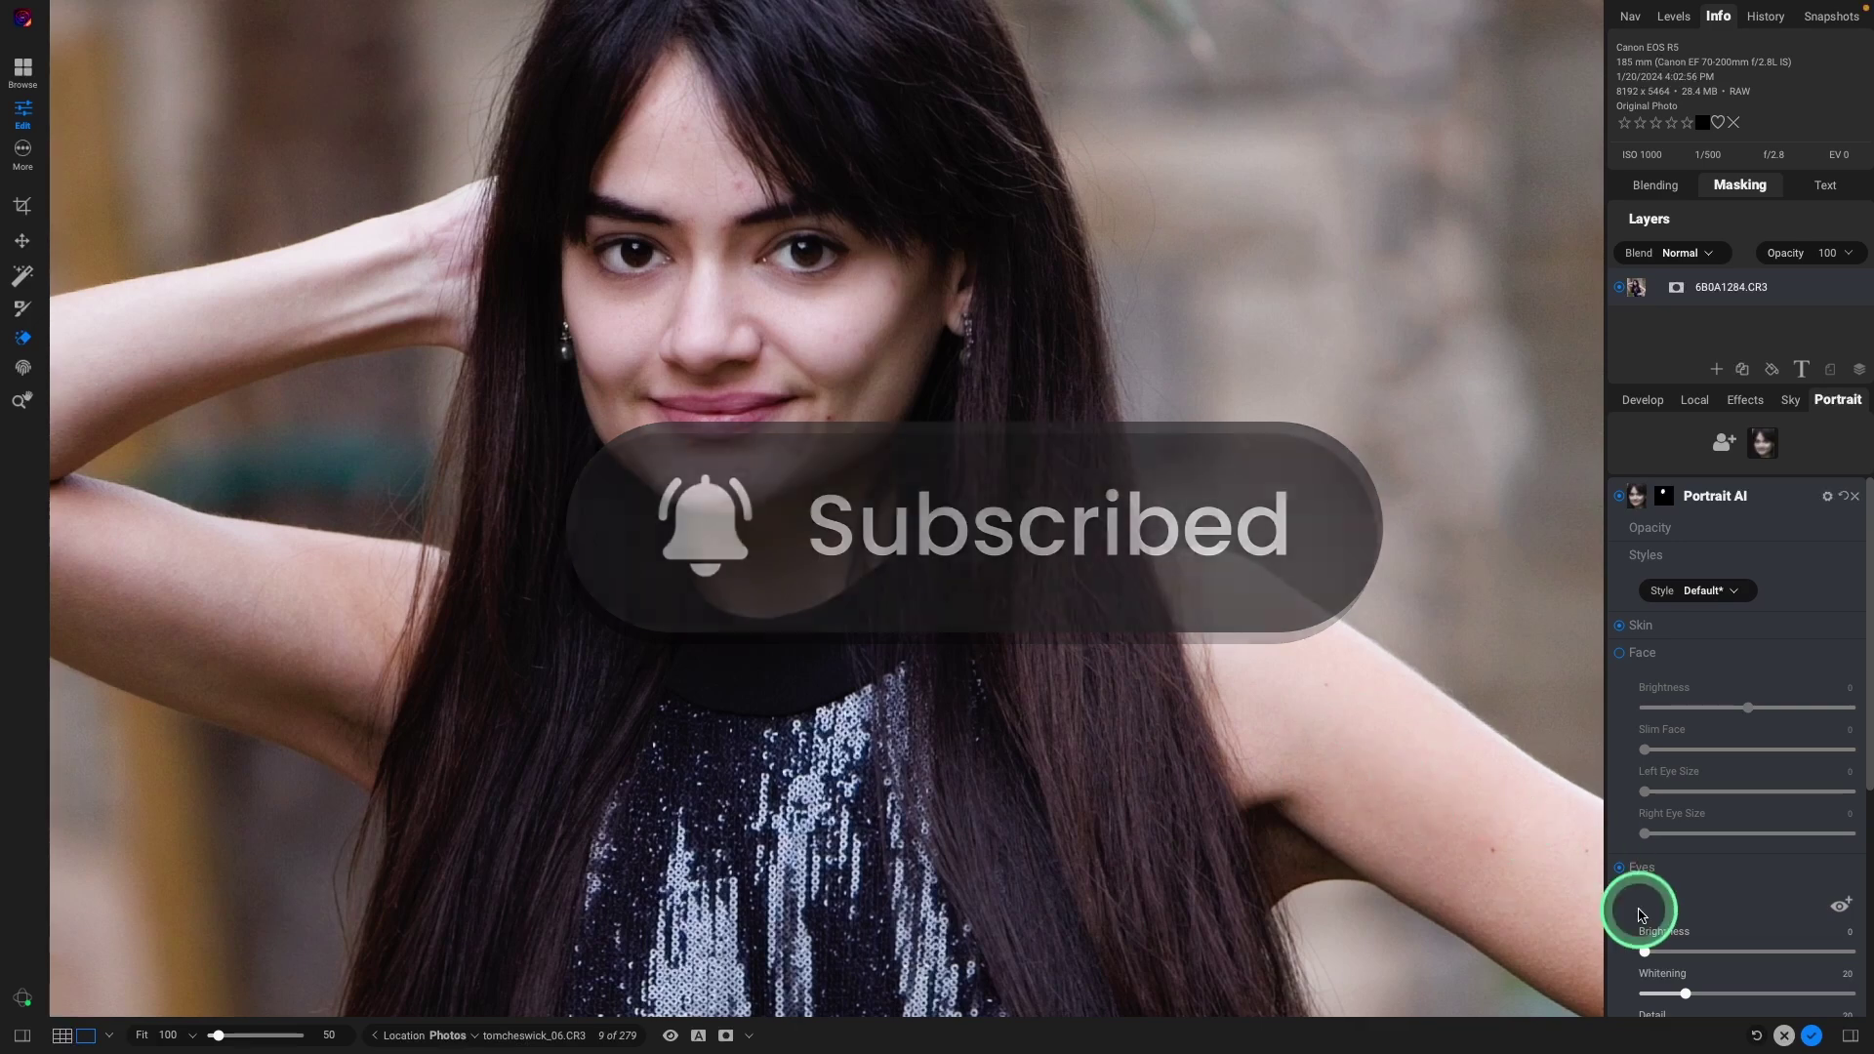
left_click(1812, 1037)
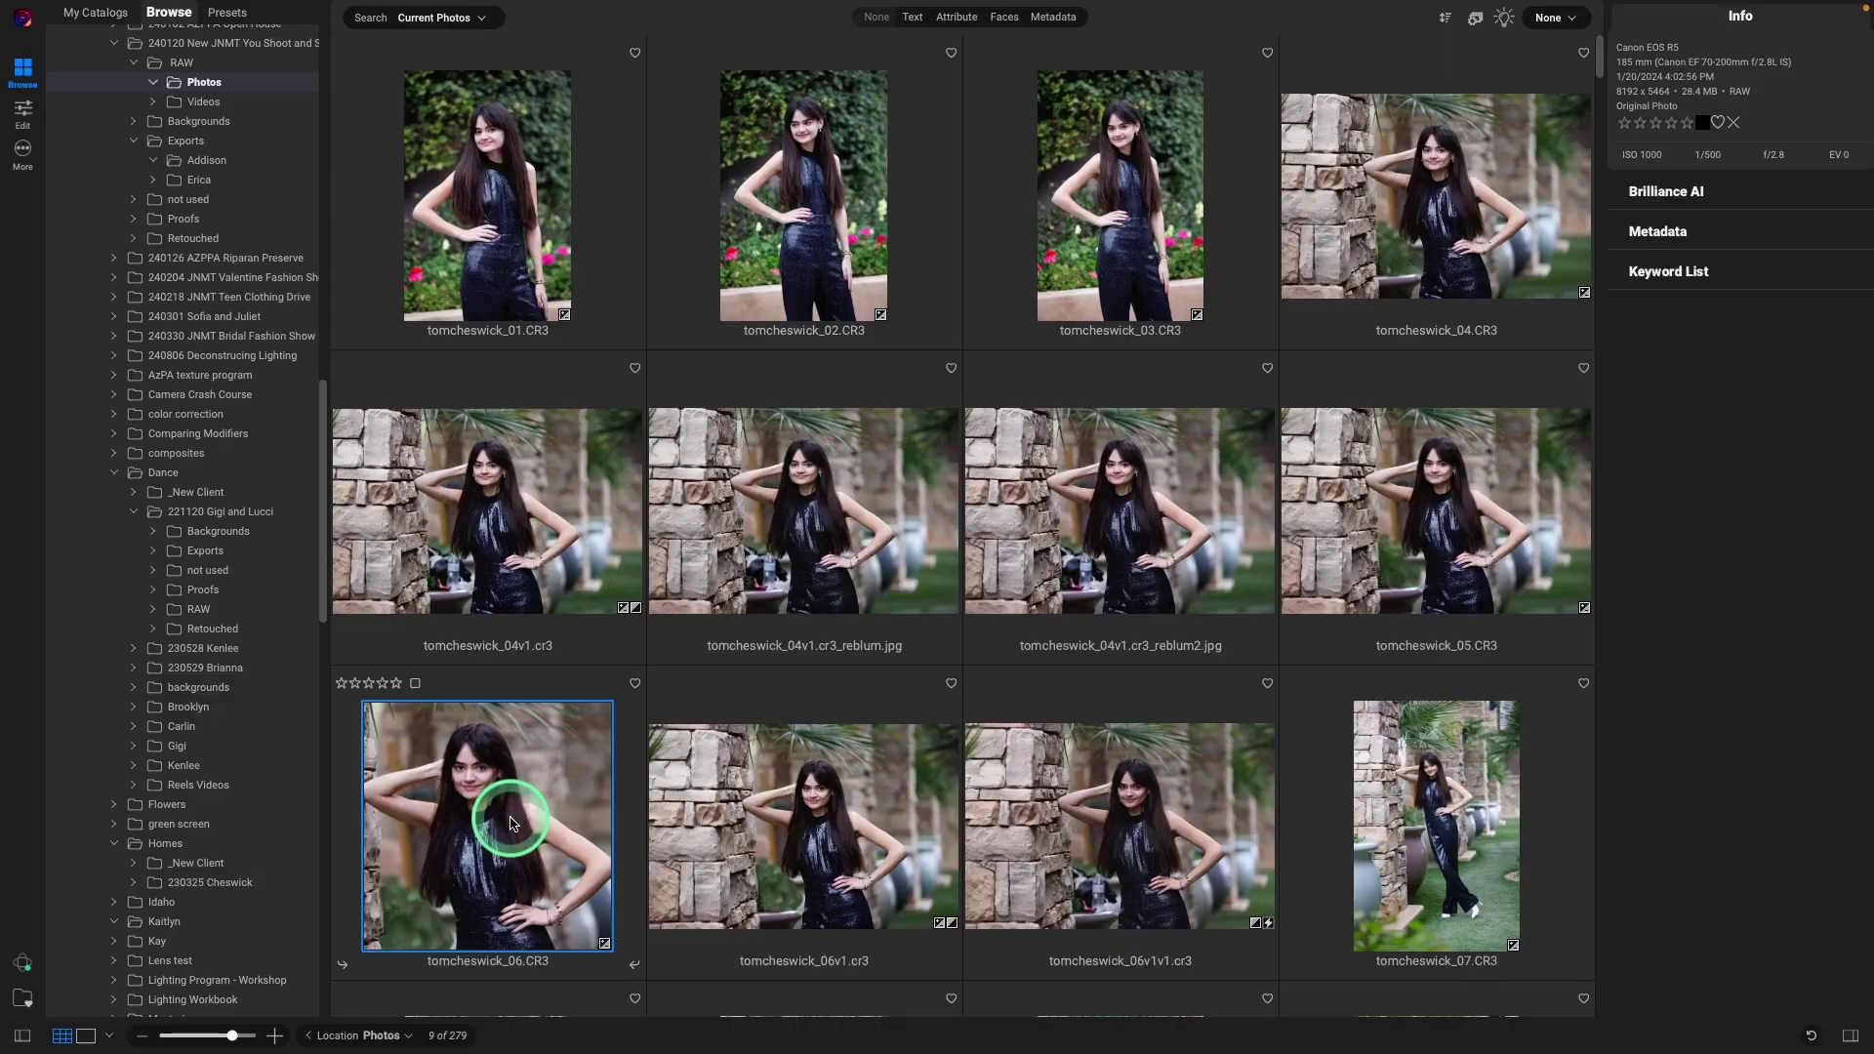
Step: Export the portrait with the Full Res JPG preset, reviewing its naming, destination, file type and resize options
key("super+shift+e")
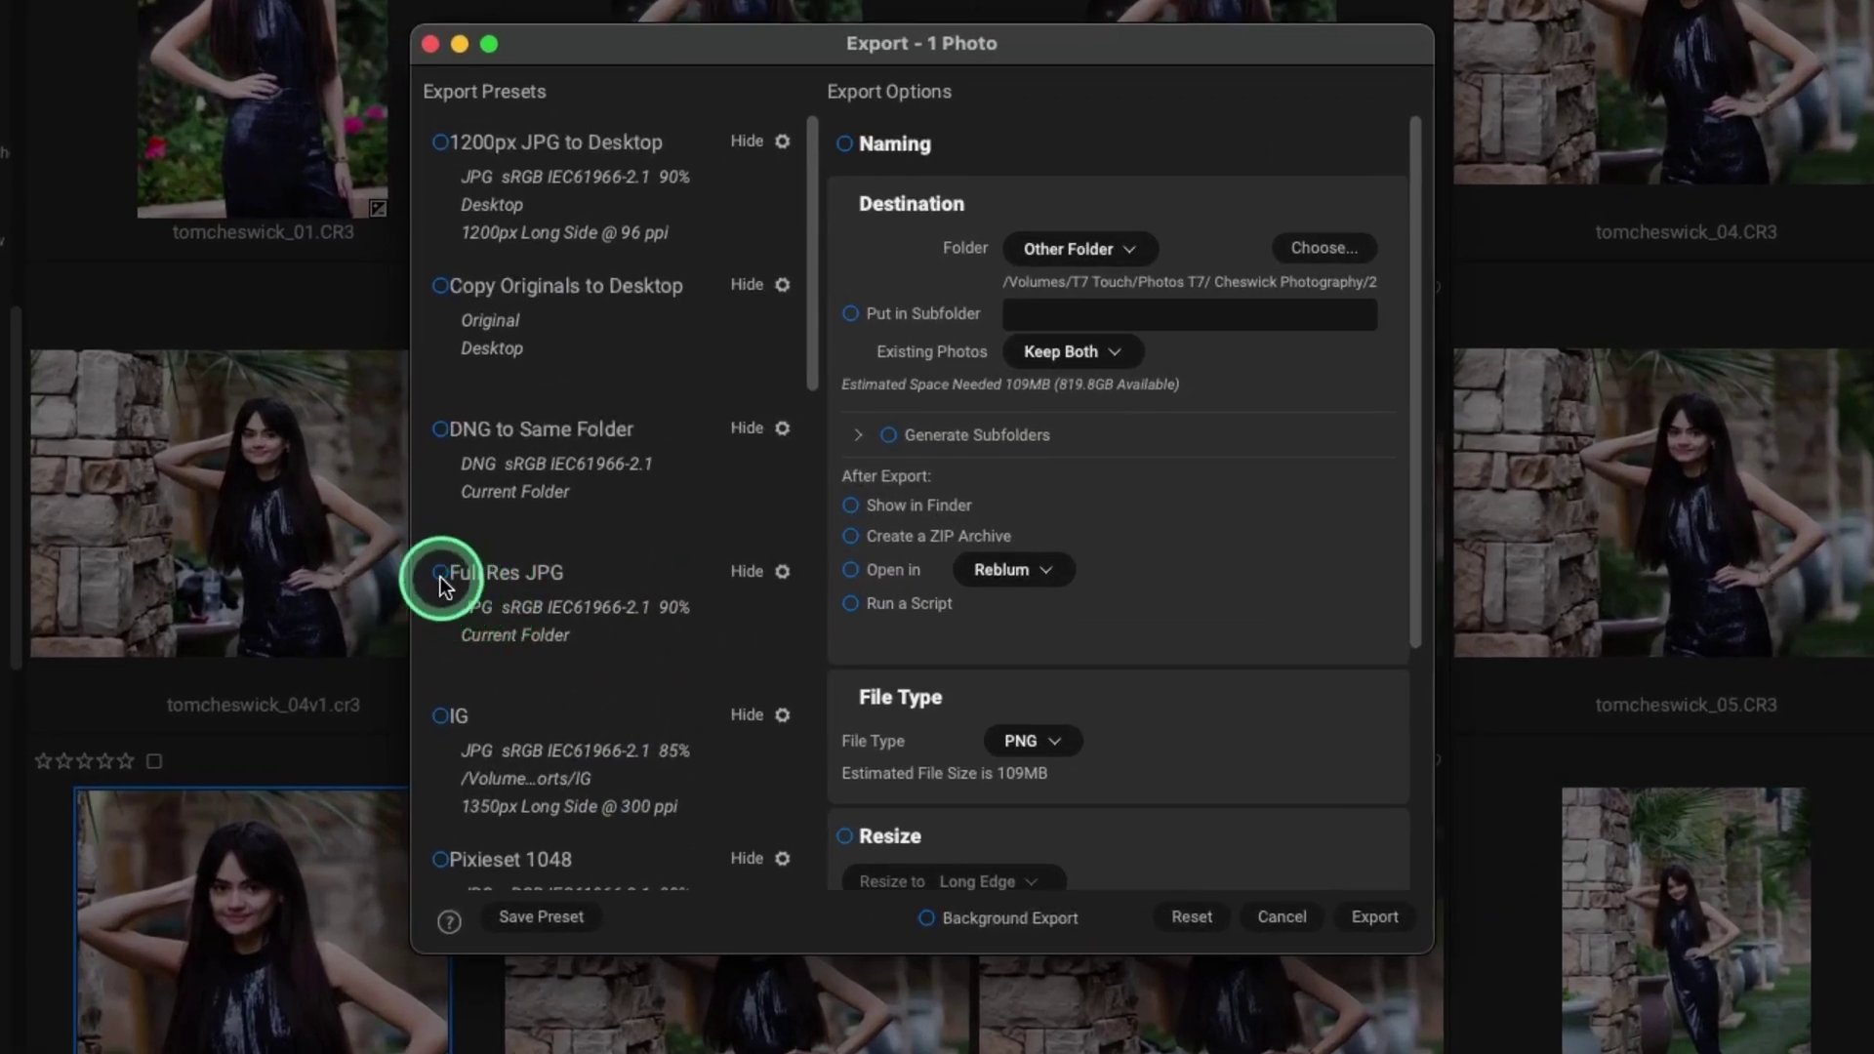
left_click(440, 576)
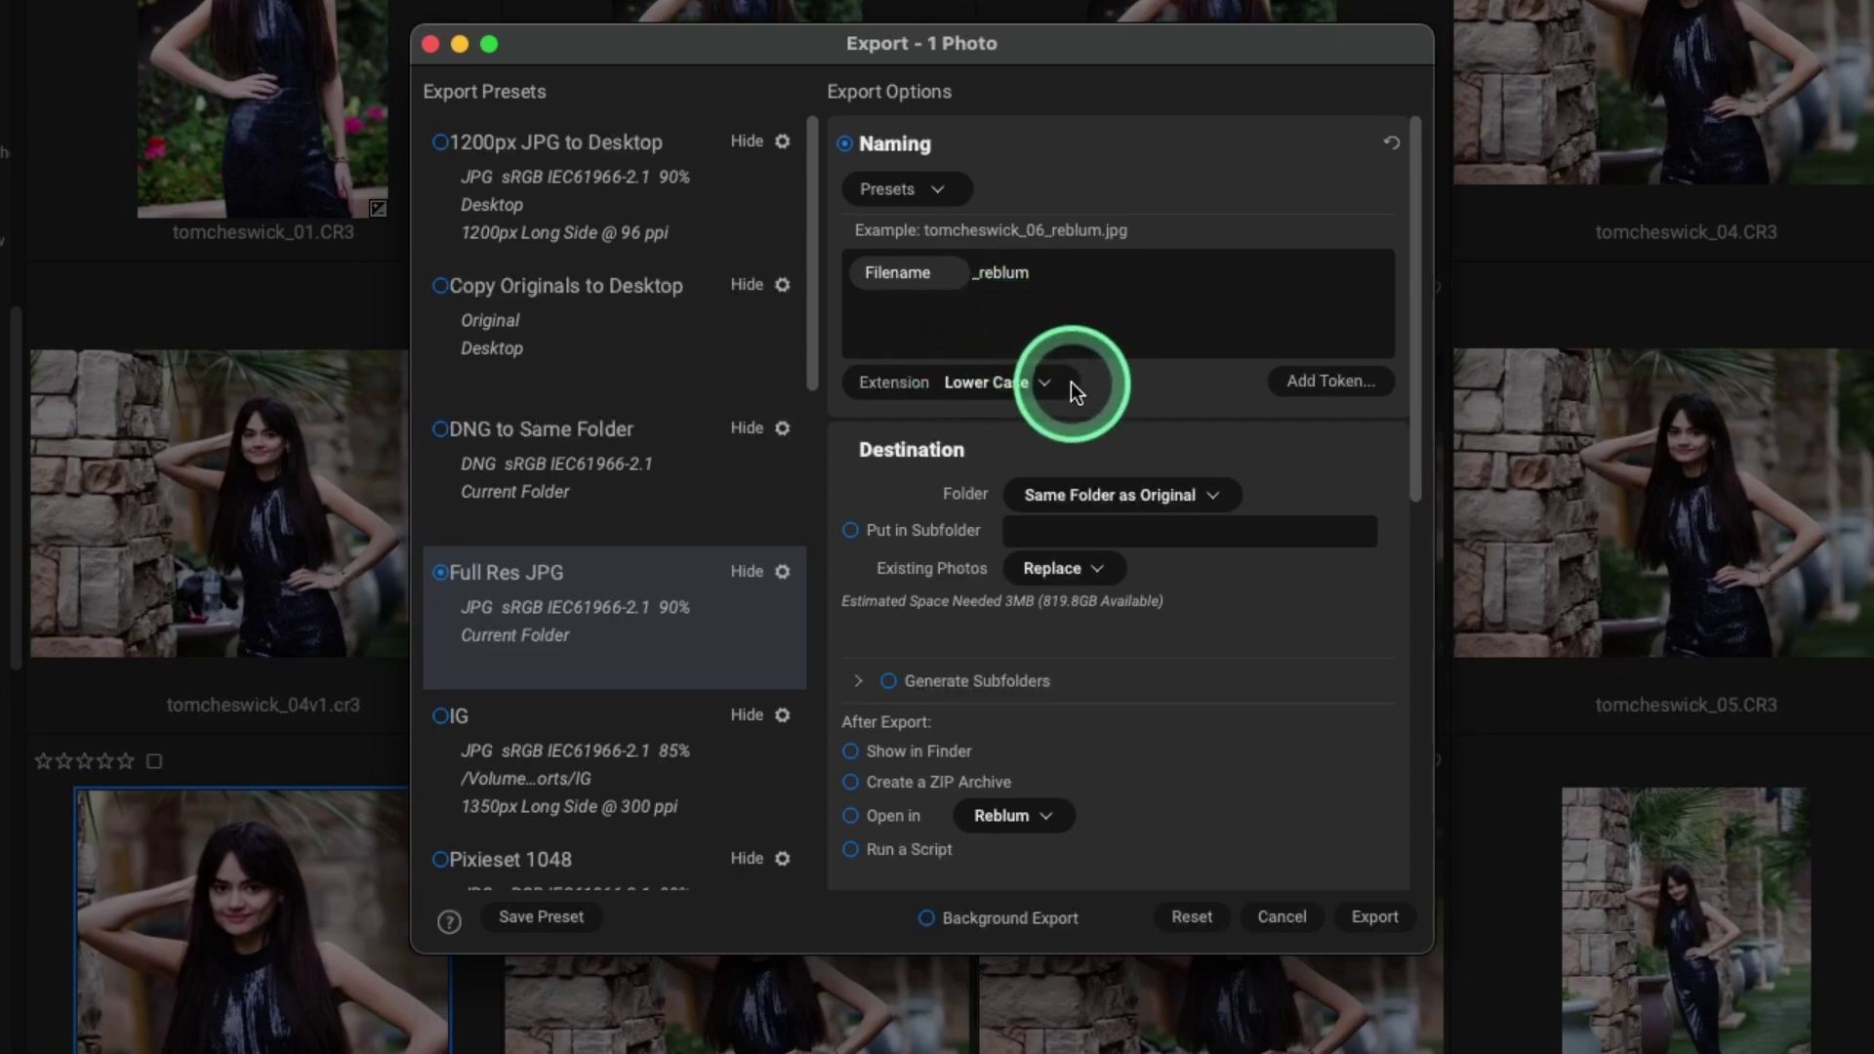
scroll(1070, 382, "down", 3)
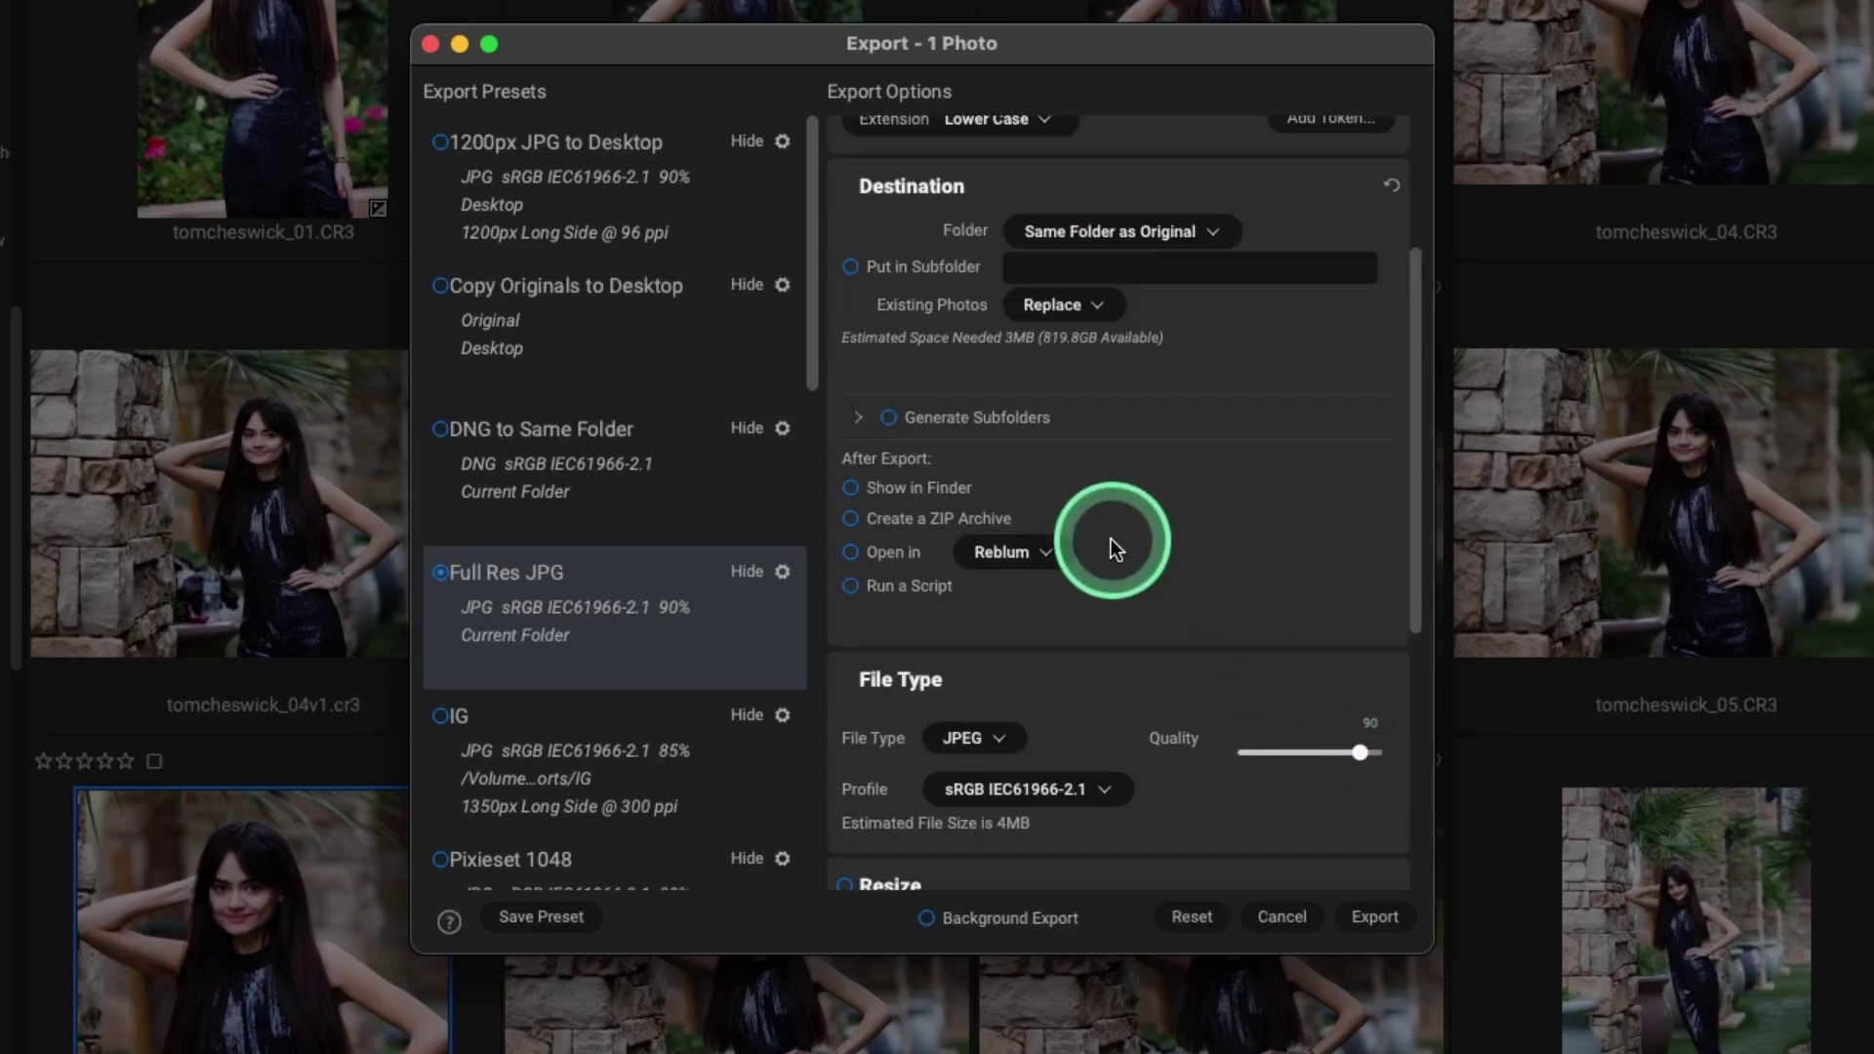
scroll(1107, 536, "down", 3)
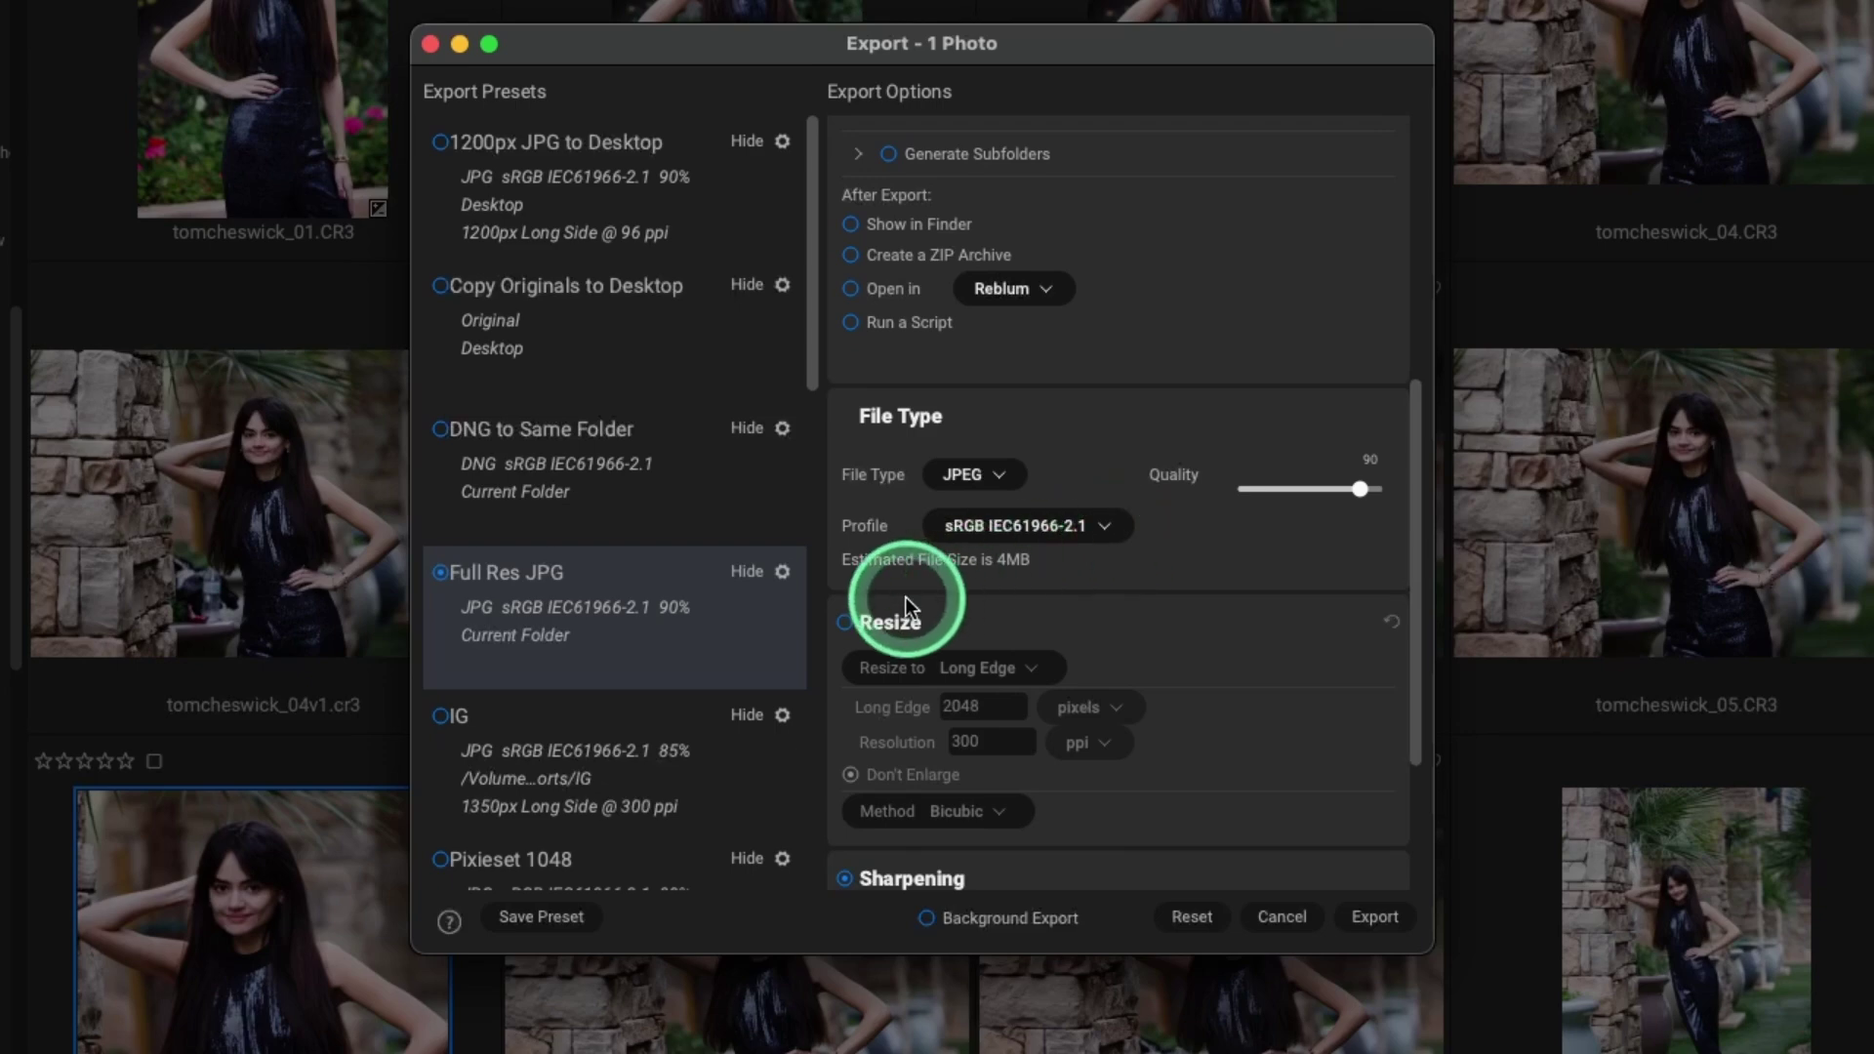
scroll(1210, 641, "down", 3)
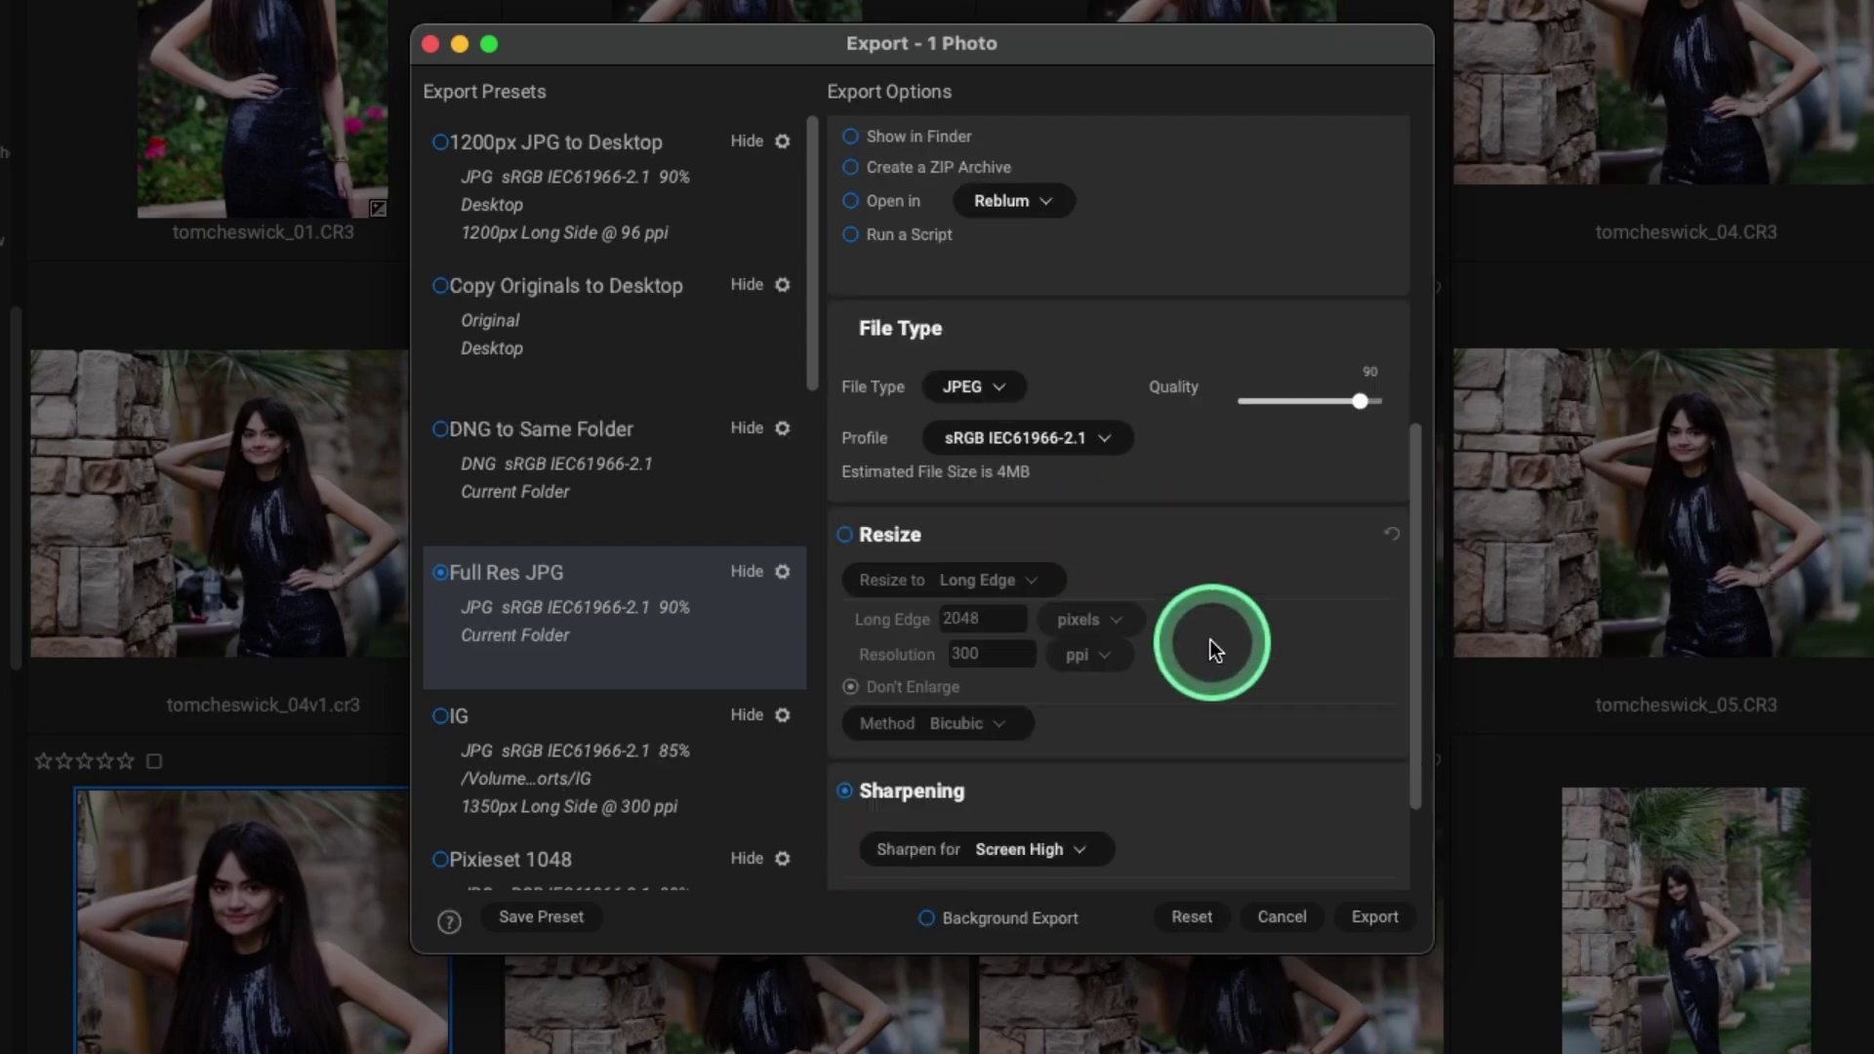
scroll(1210, 640, "up", 4)
scroll(1210, 634, "up", 5)
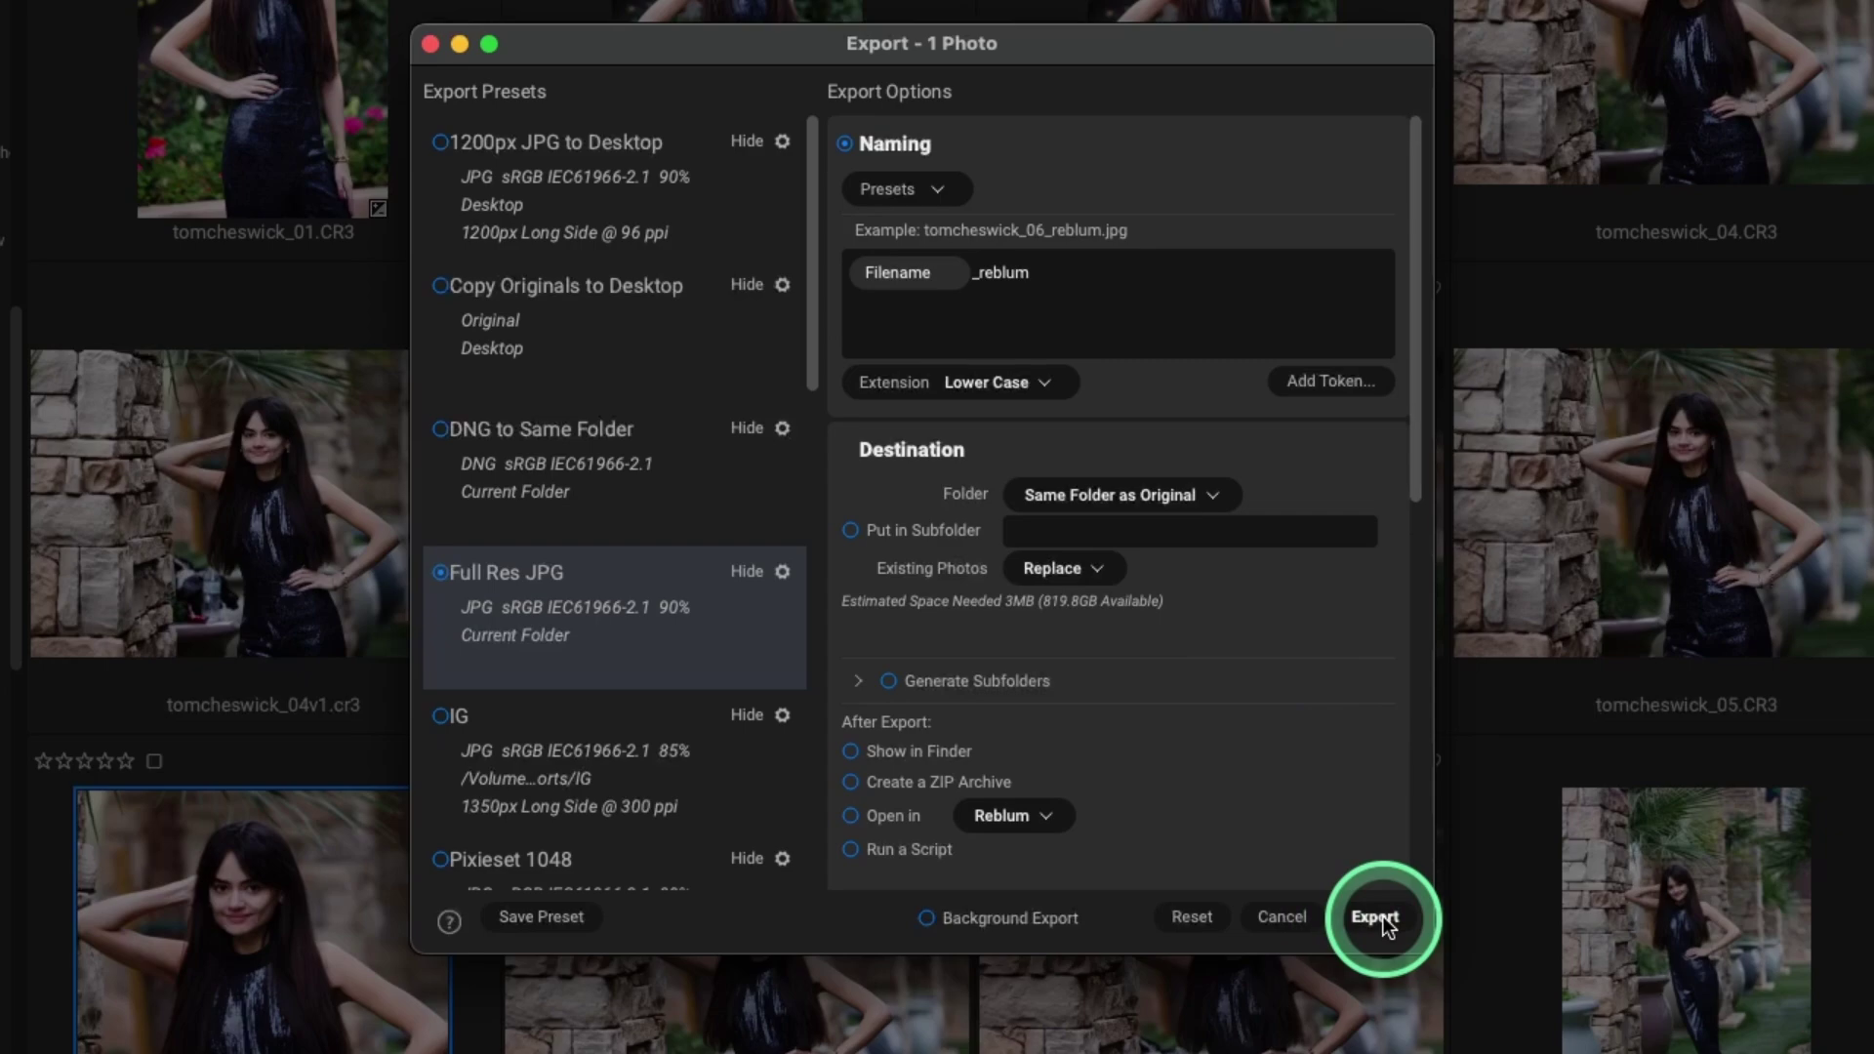
left_click(1376, 916)
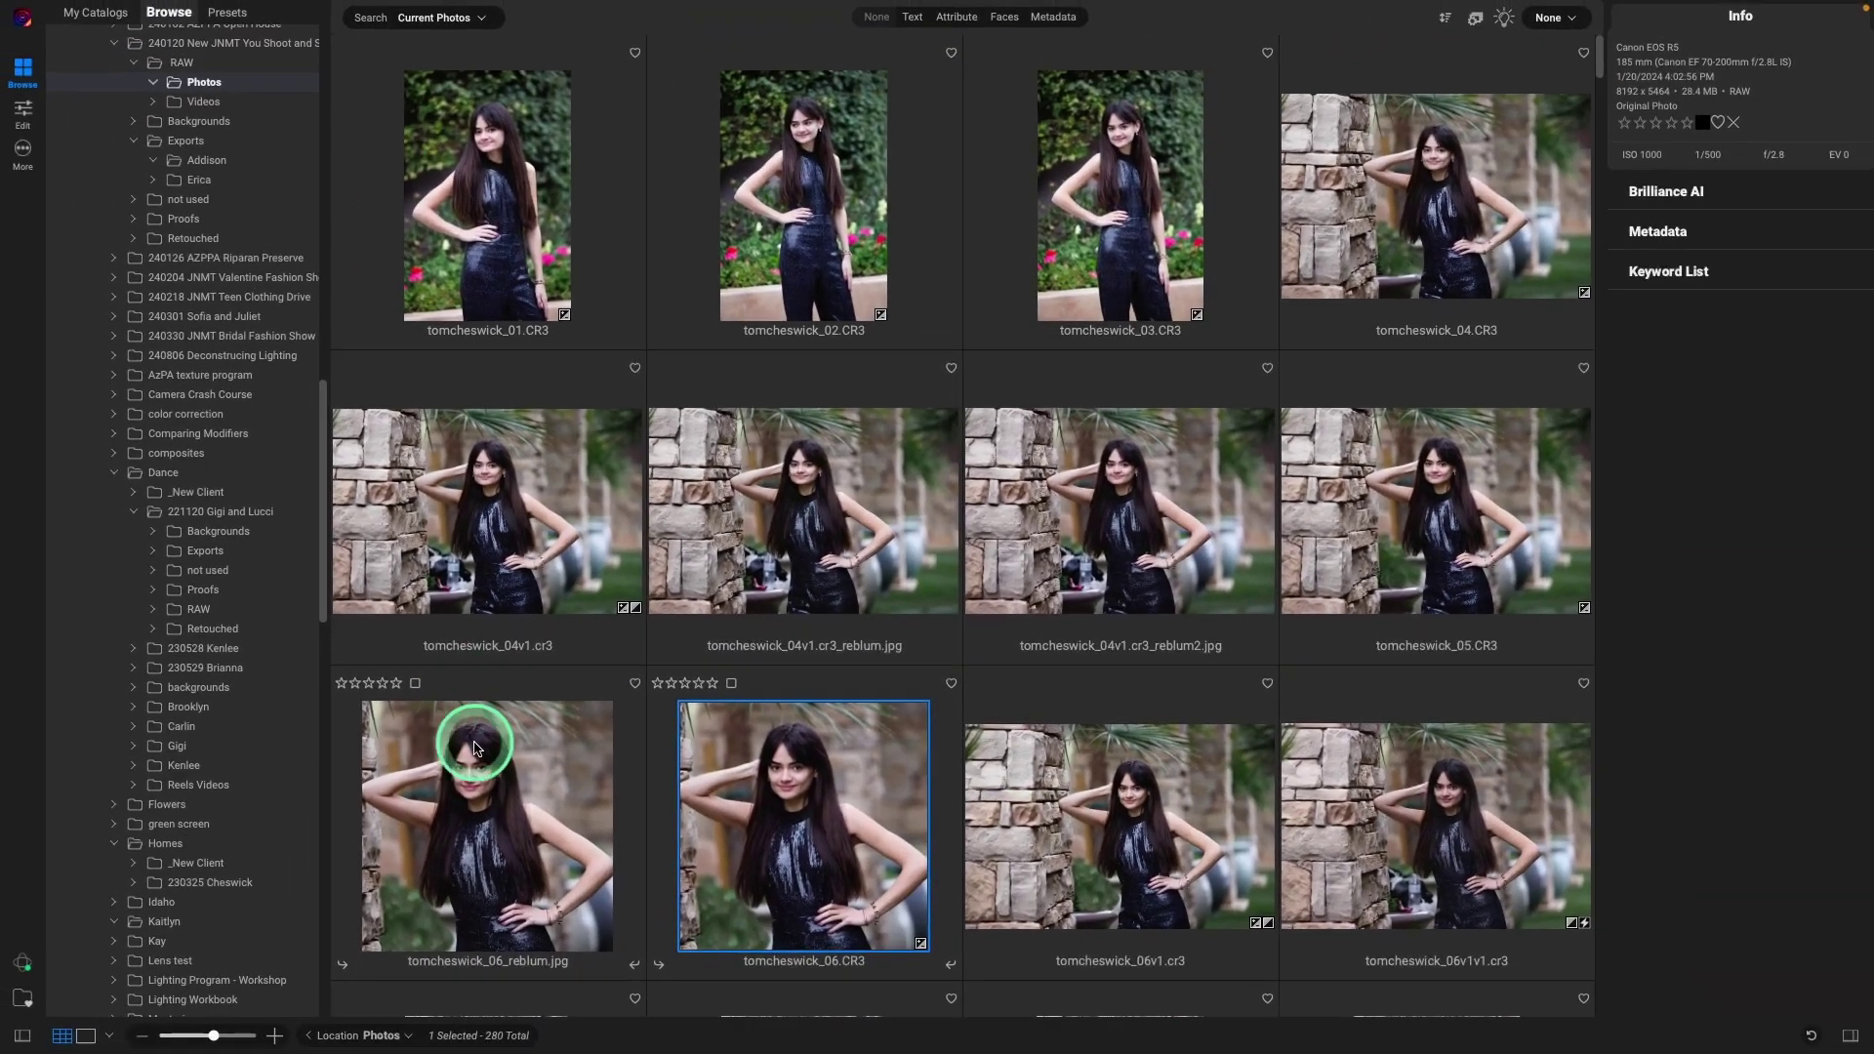
Step: Switch to Reblum, load the exported JPEG of the portrait from the photo browser and show it full screen
left_click(496, 781)
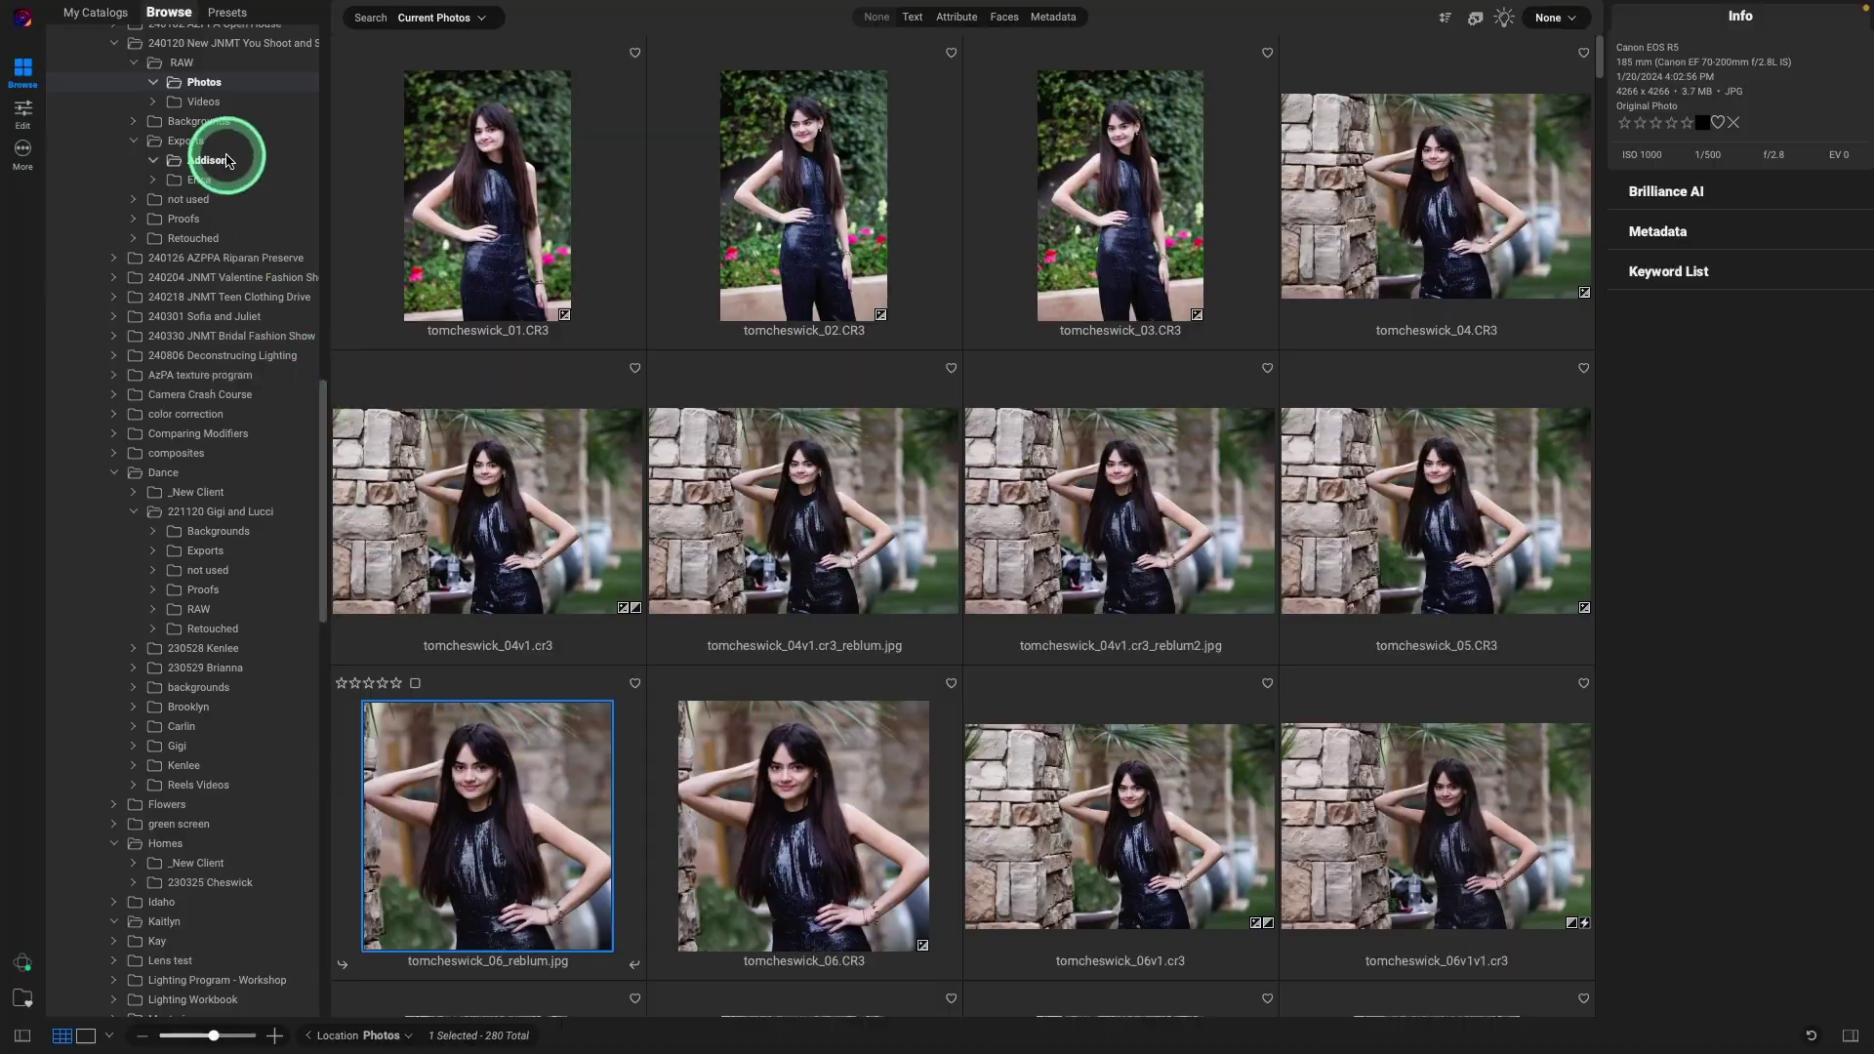
key("ctrl+super+f")
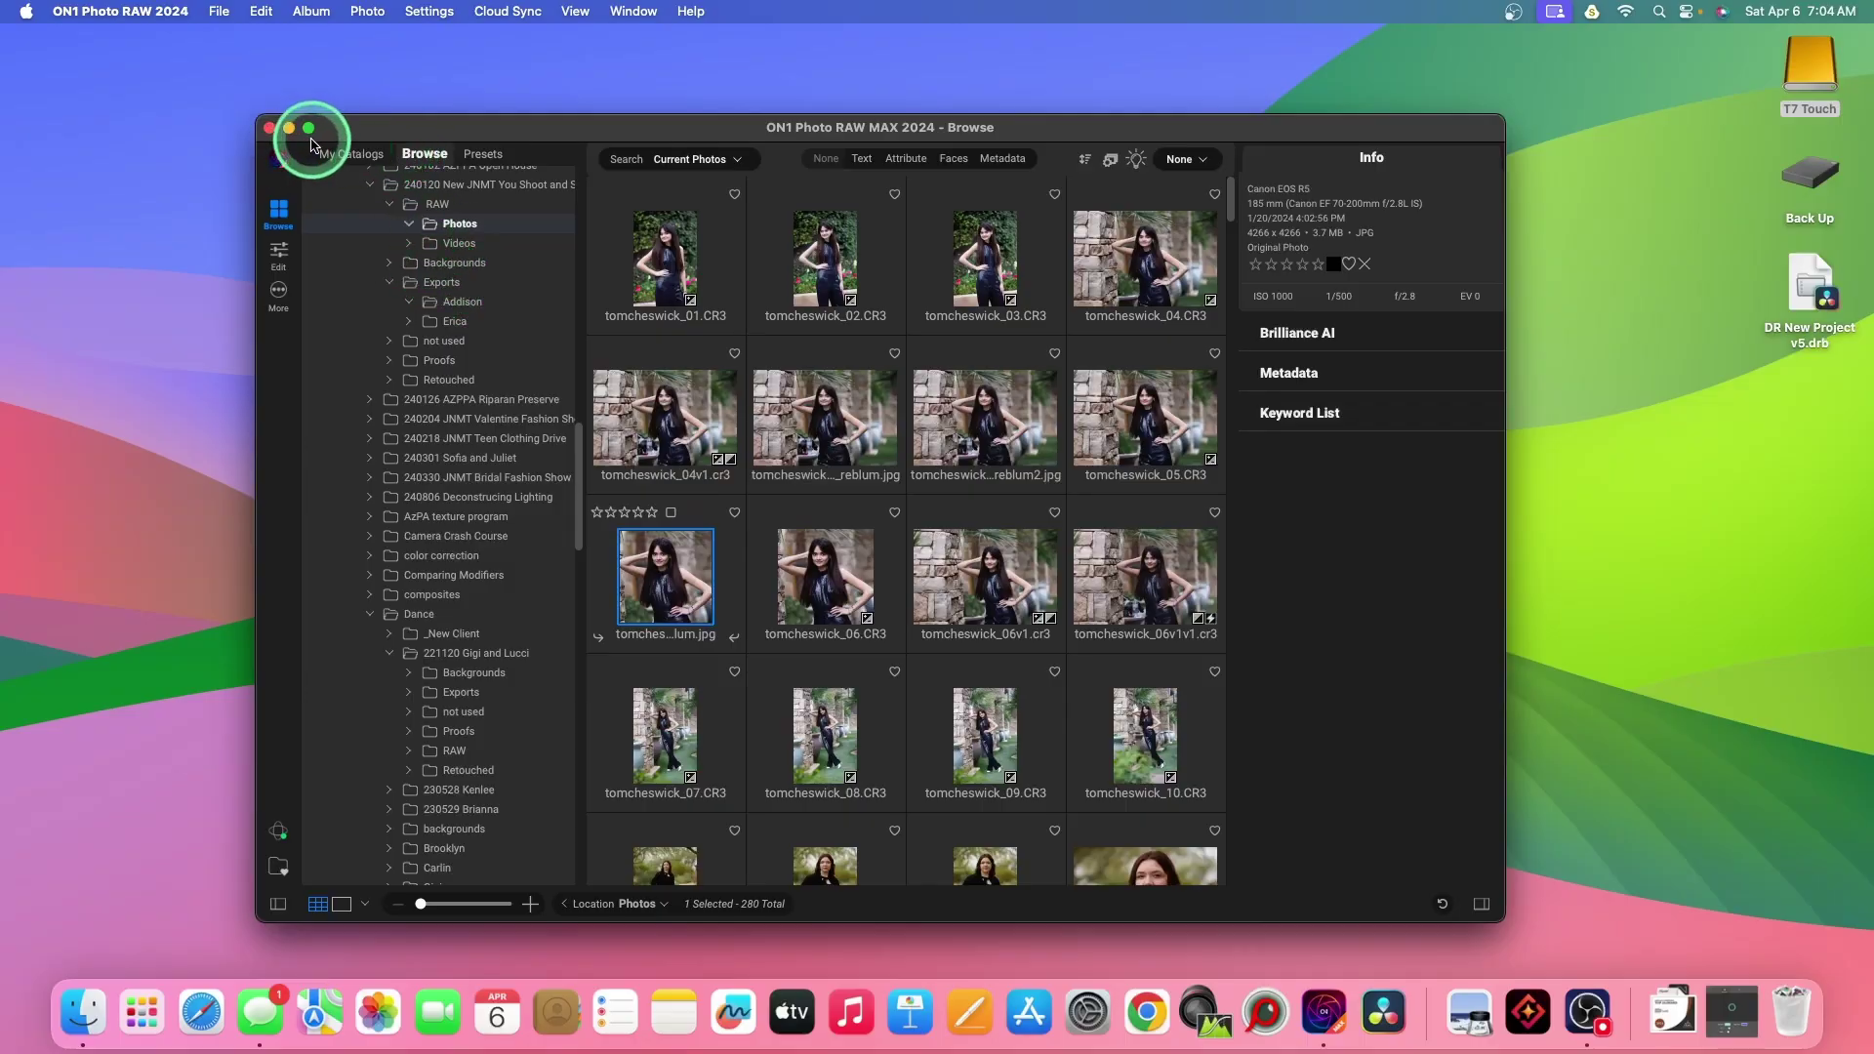
mouse_move(312, 139)
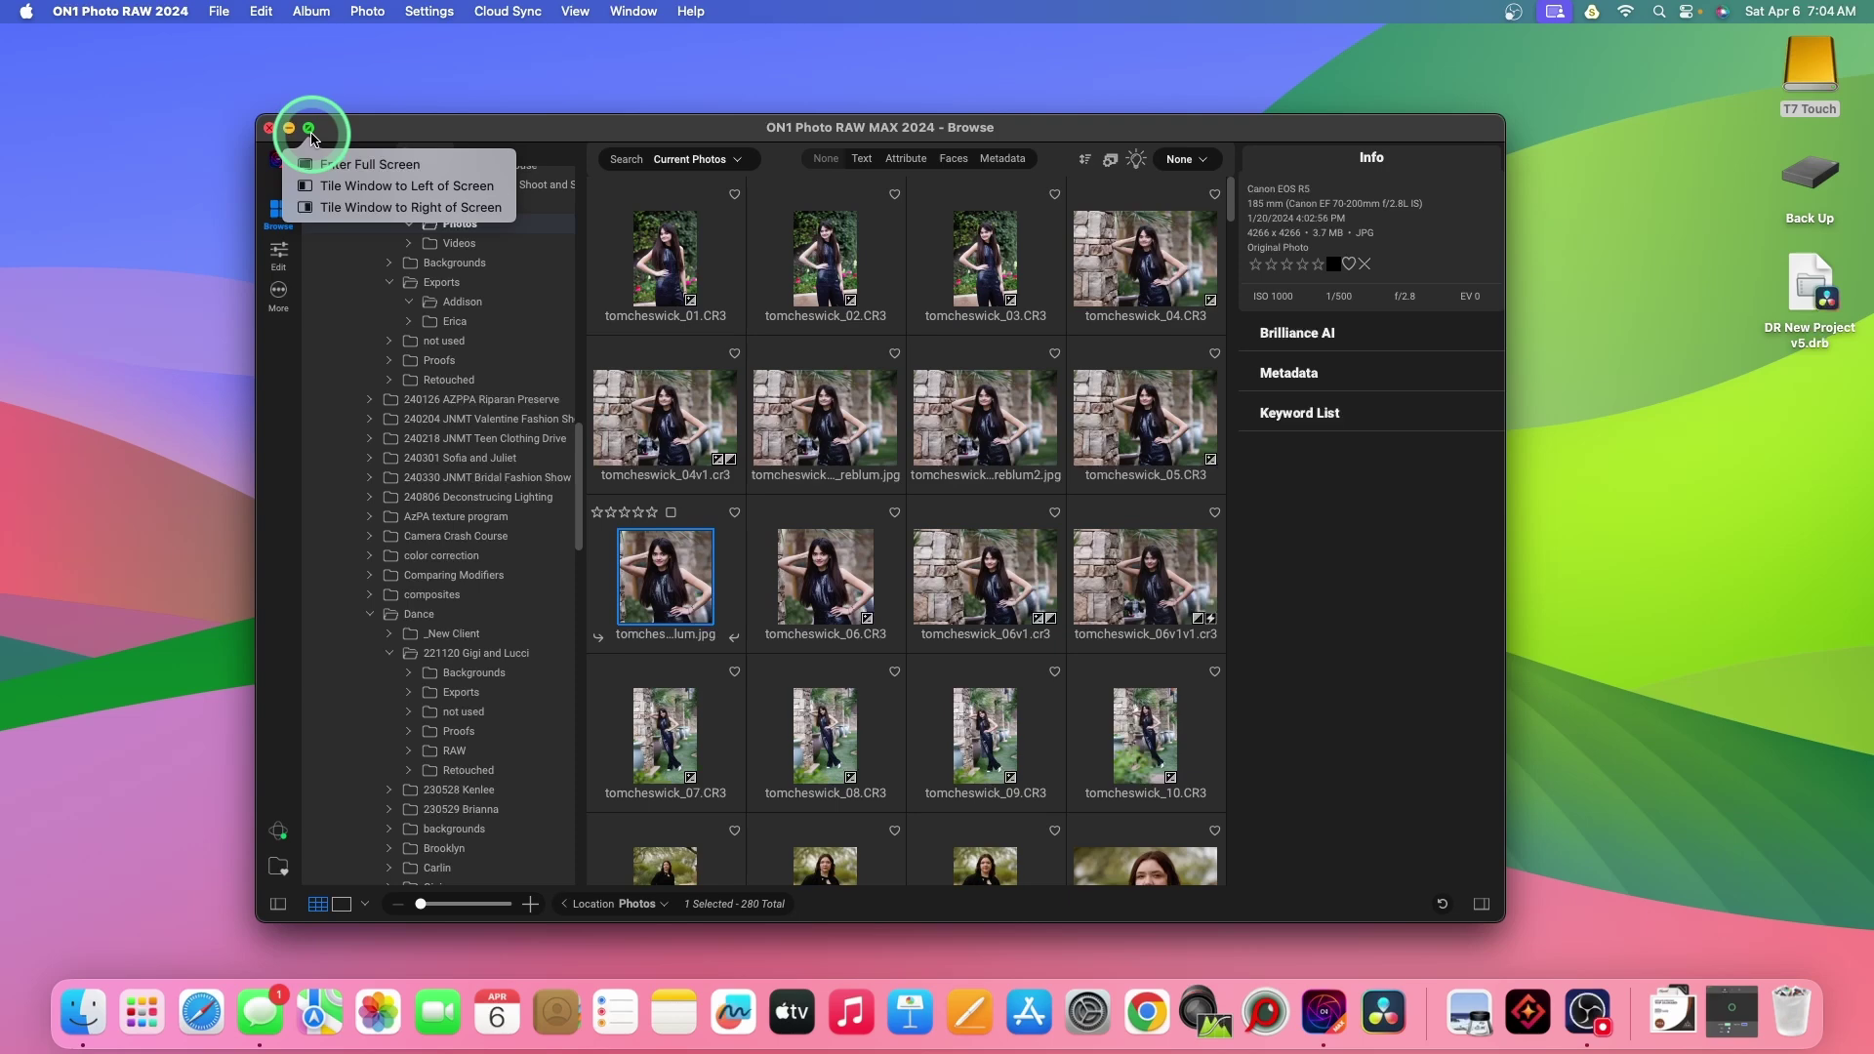
left_click(1528, 1011)
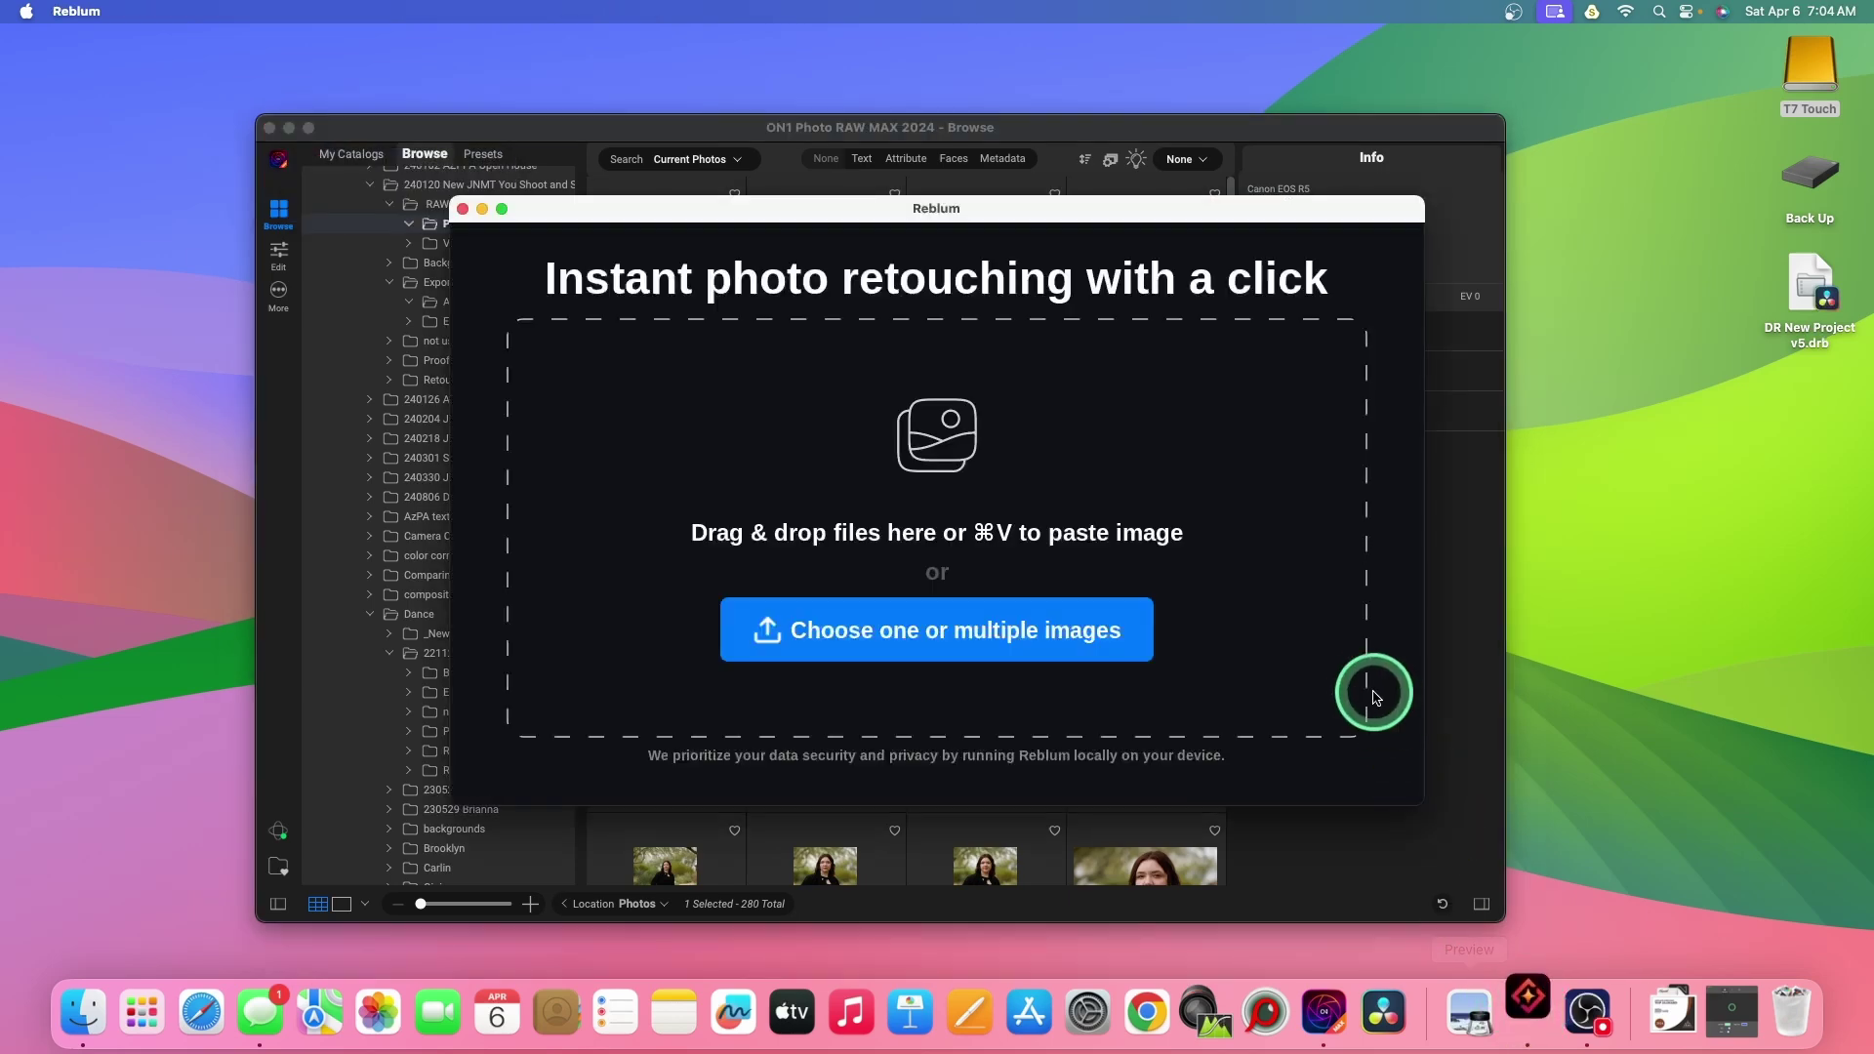
left_click_drag(771, 221, 1200, 393)
left_click(678, 588)
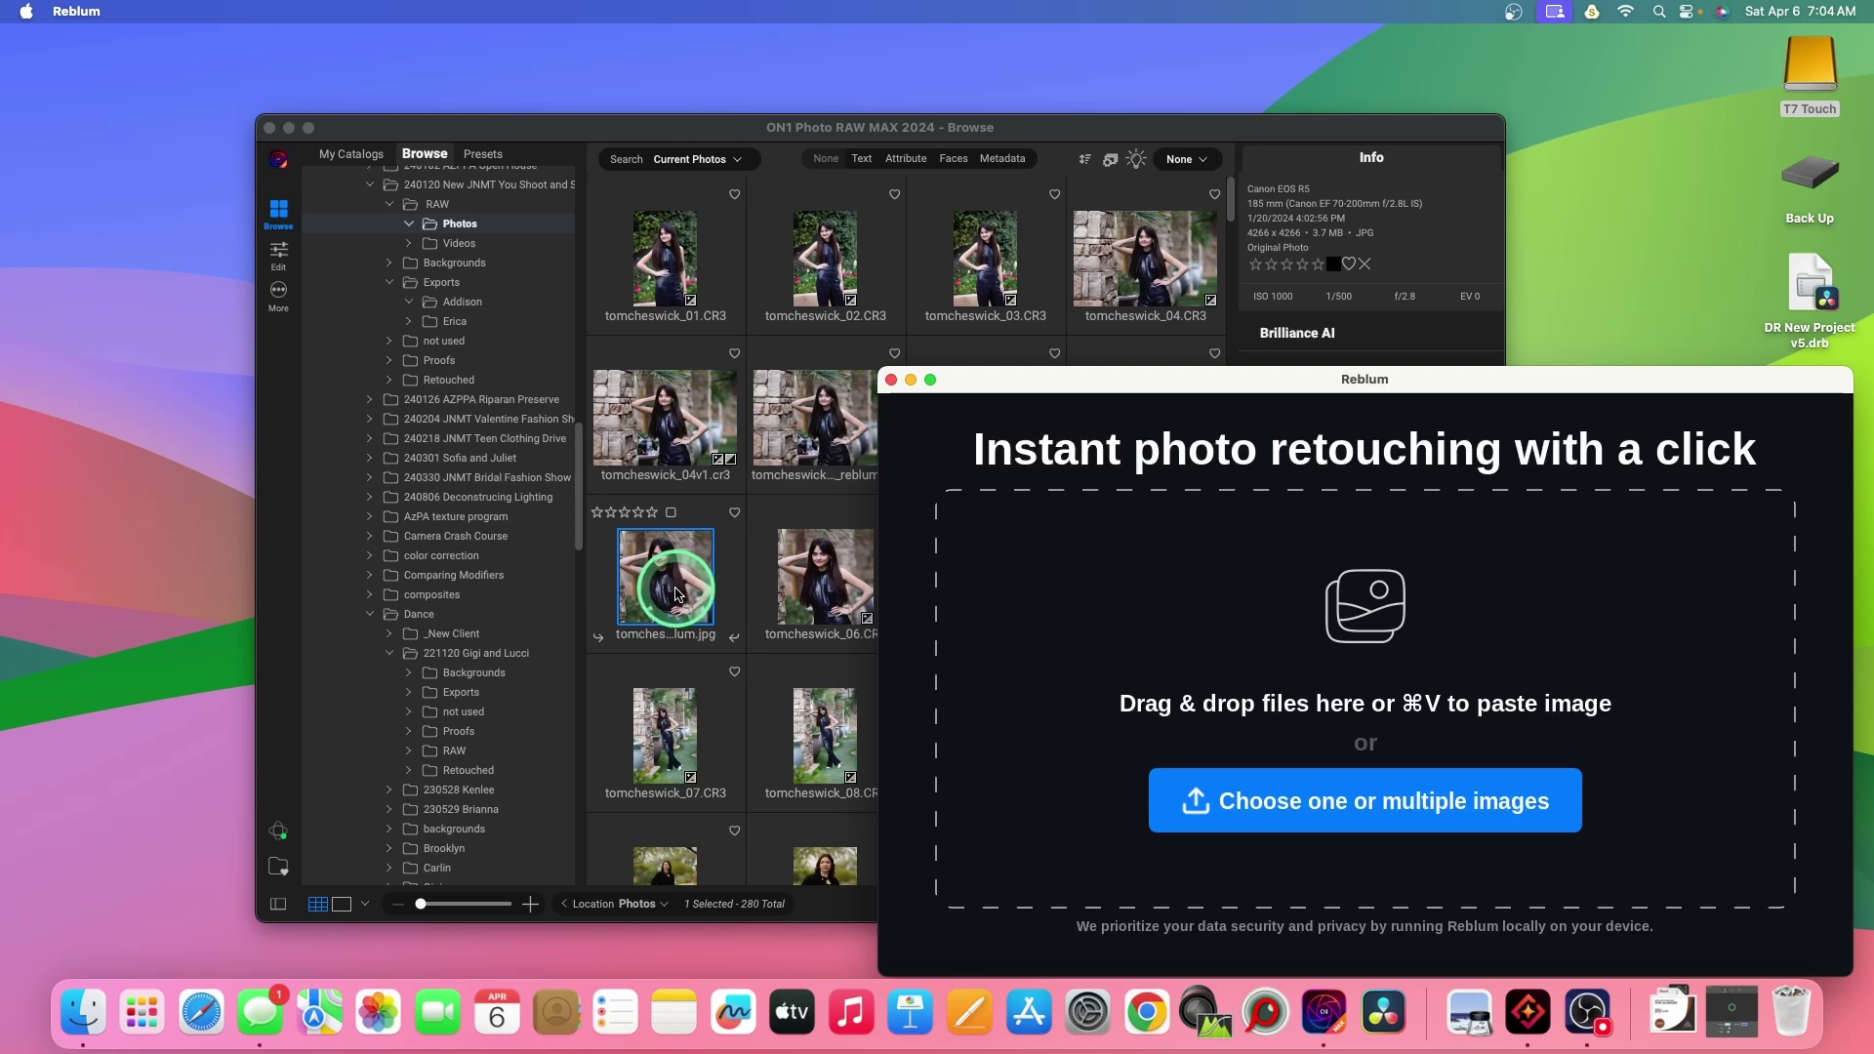
left_click_drag(678, 593, 1551, 605)
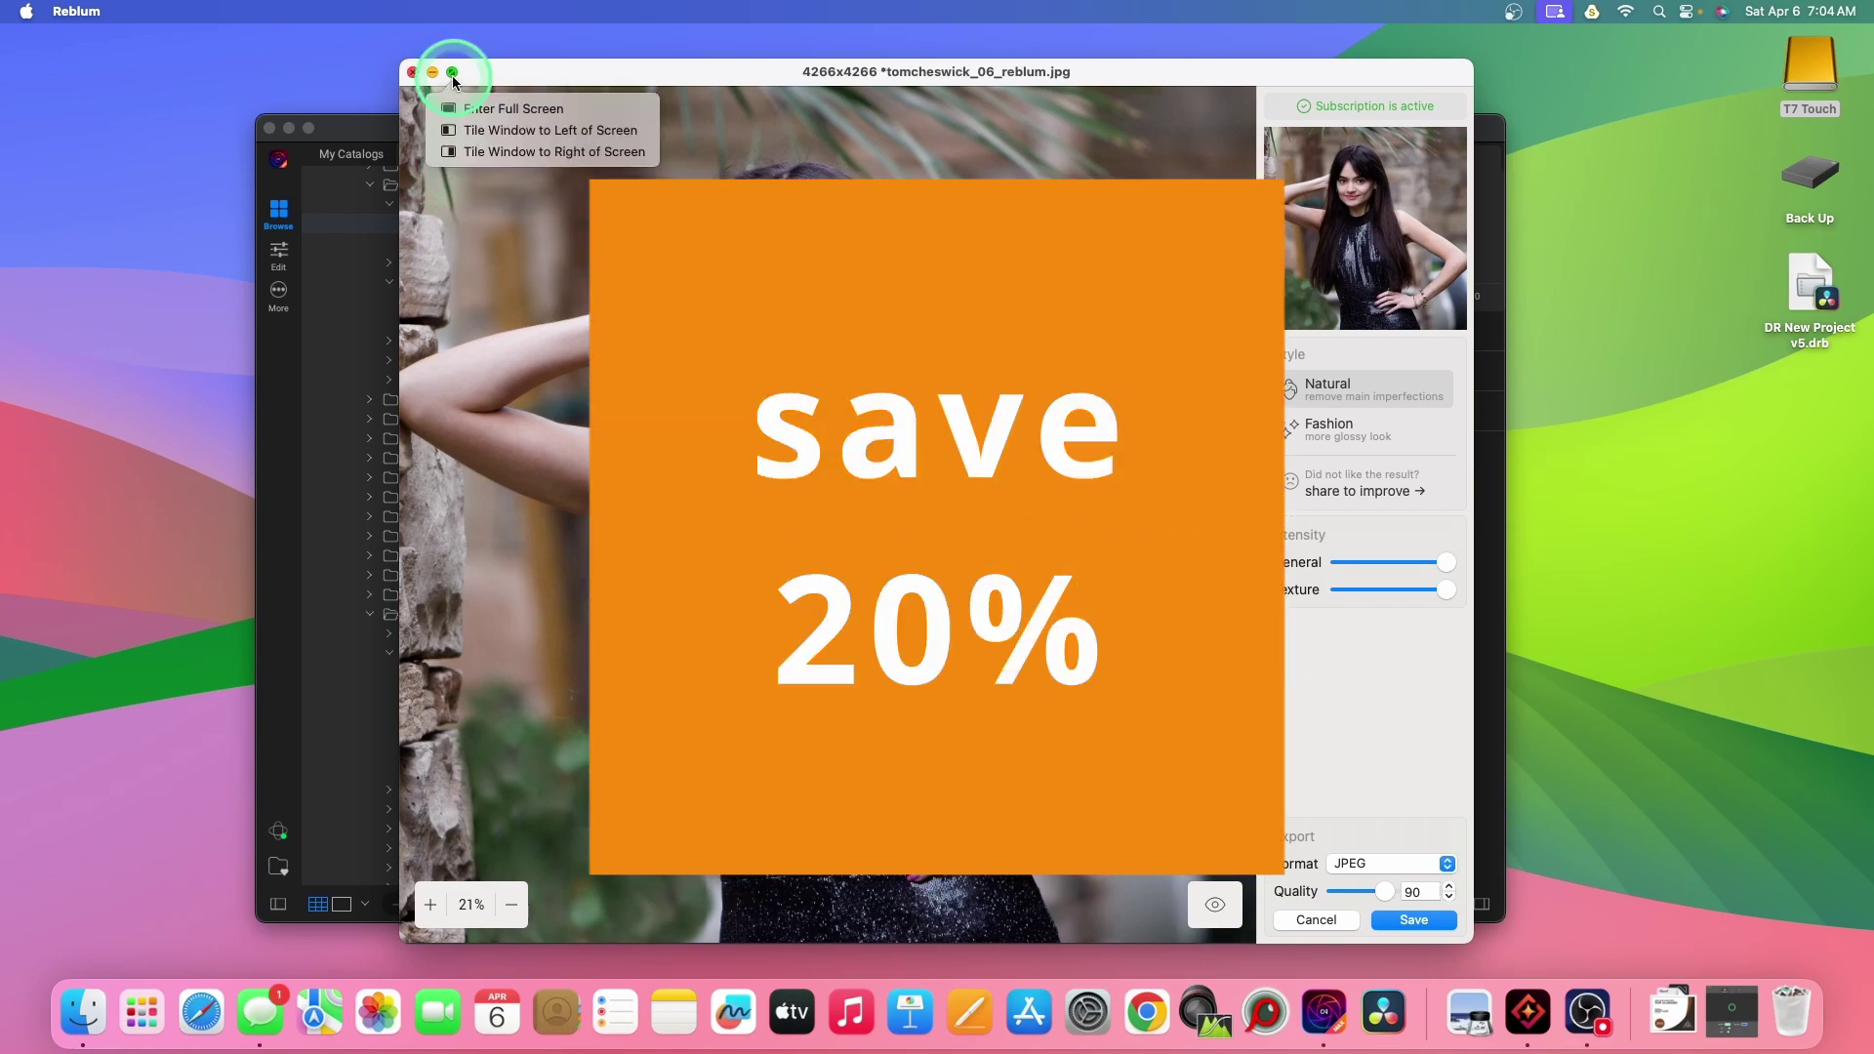
left_click(453, 74)
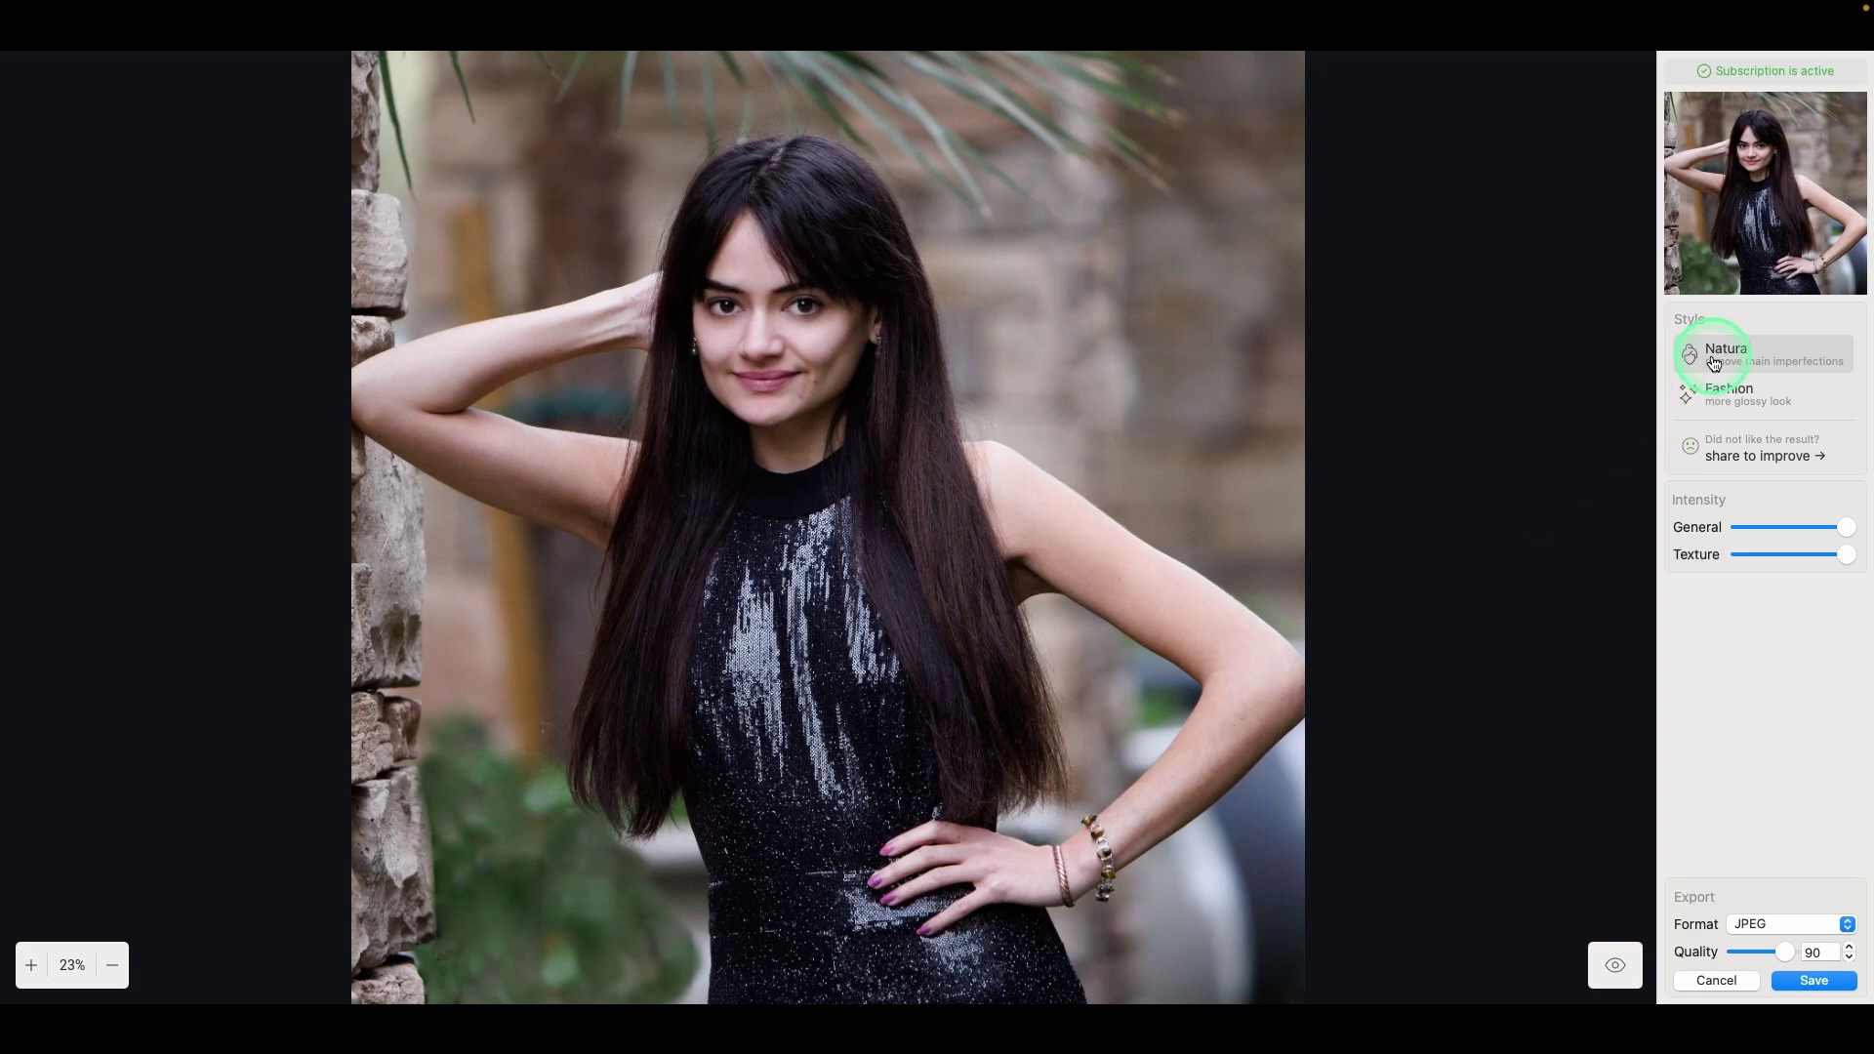
Step: Apply the Fashion retouching style, compare a low General intensity on the face, and raise General to maximum
left_click(1742, 400)
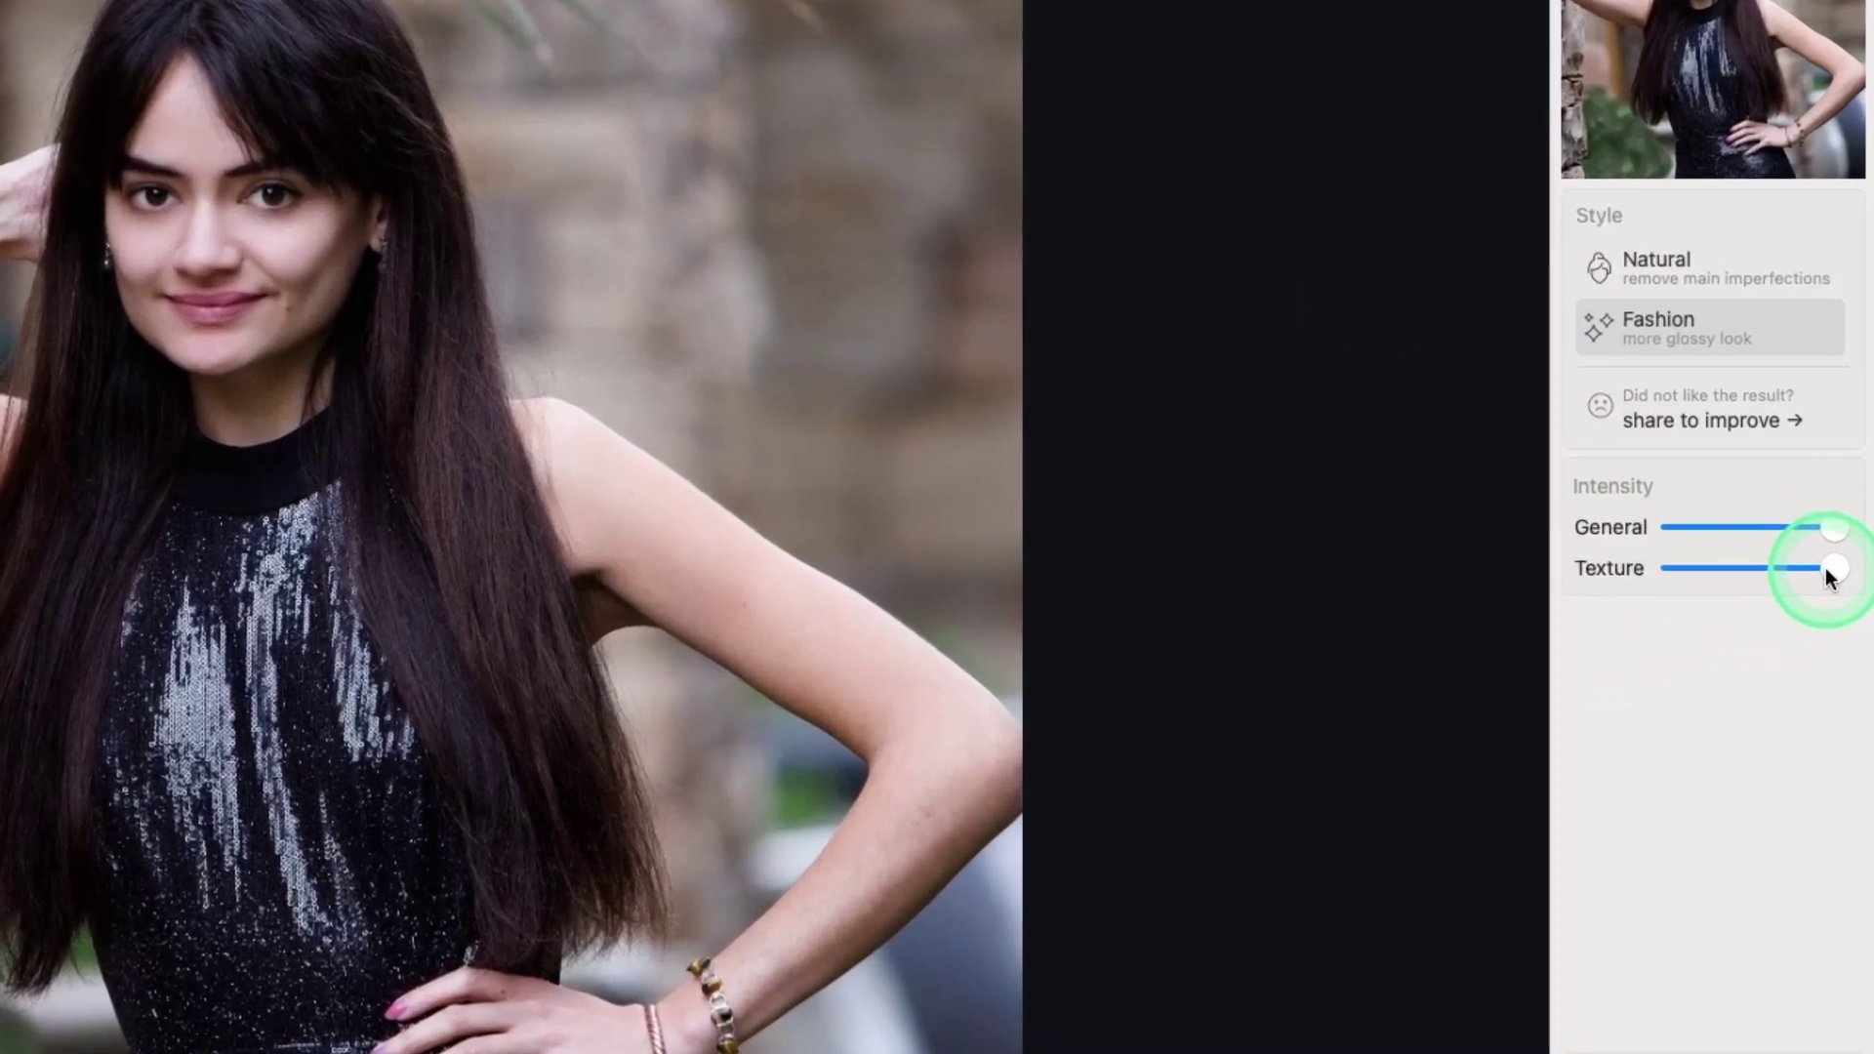
left_click_drag(1831, 532, 1630, 558)
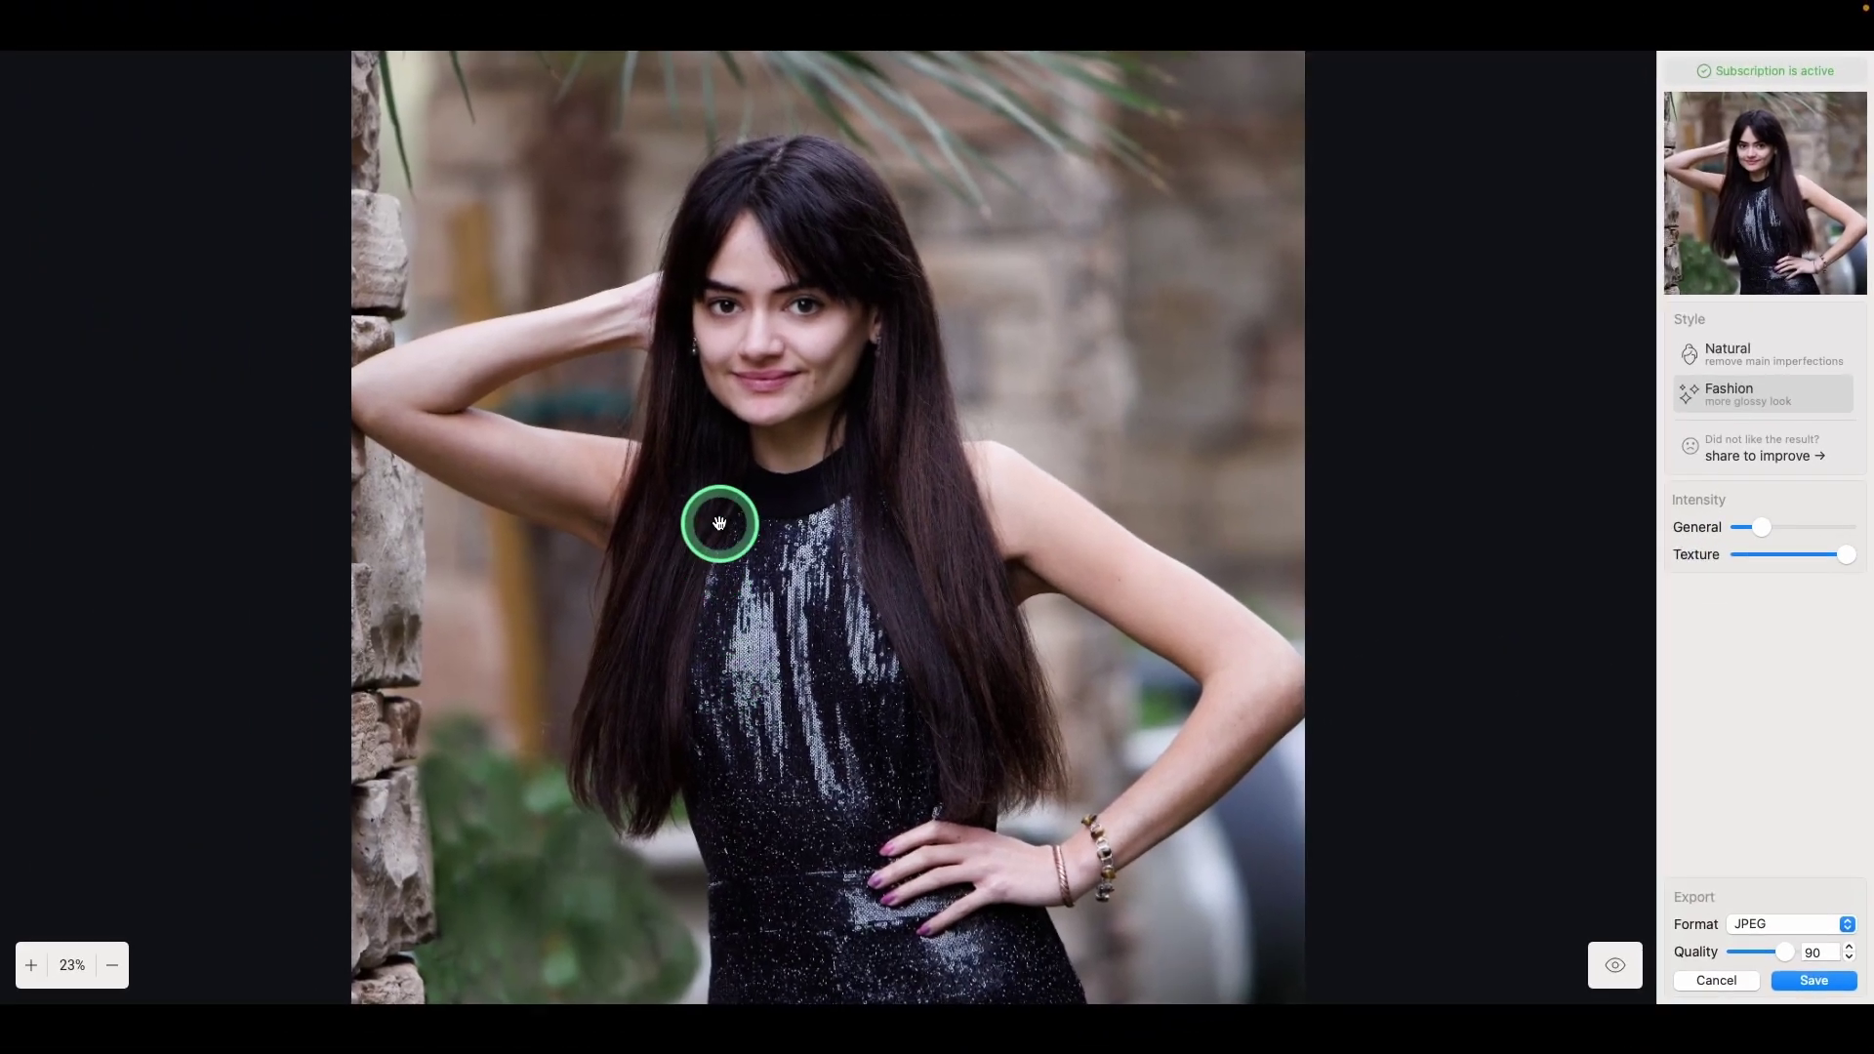
scroll(734, 481, "up", 5)
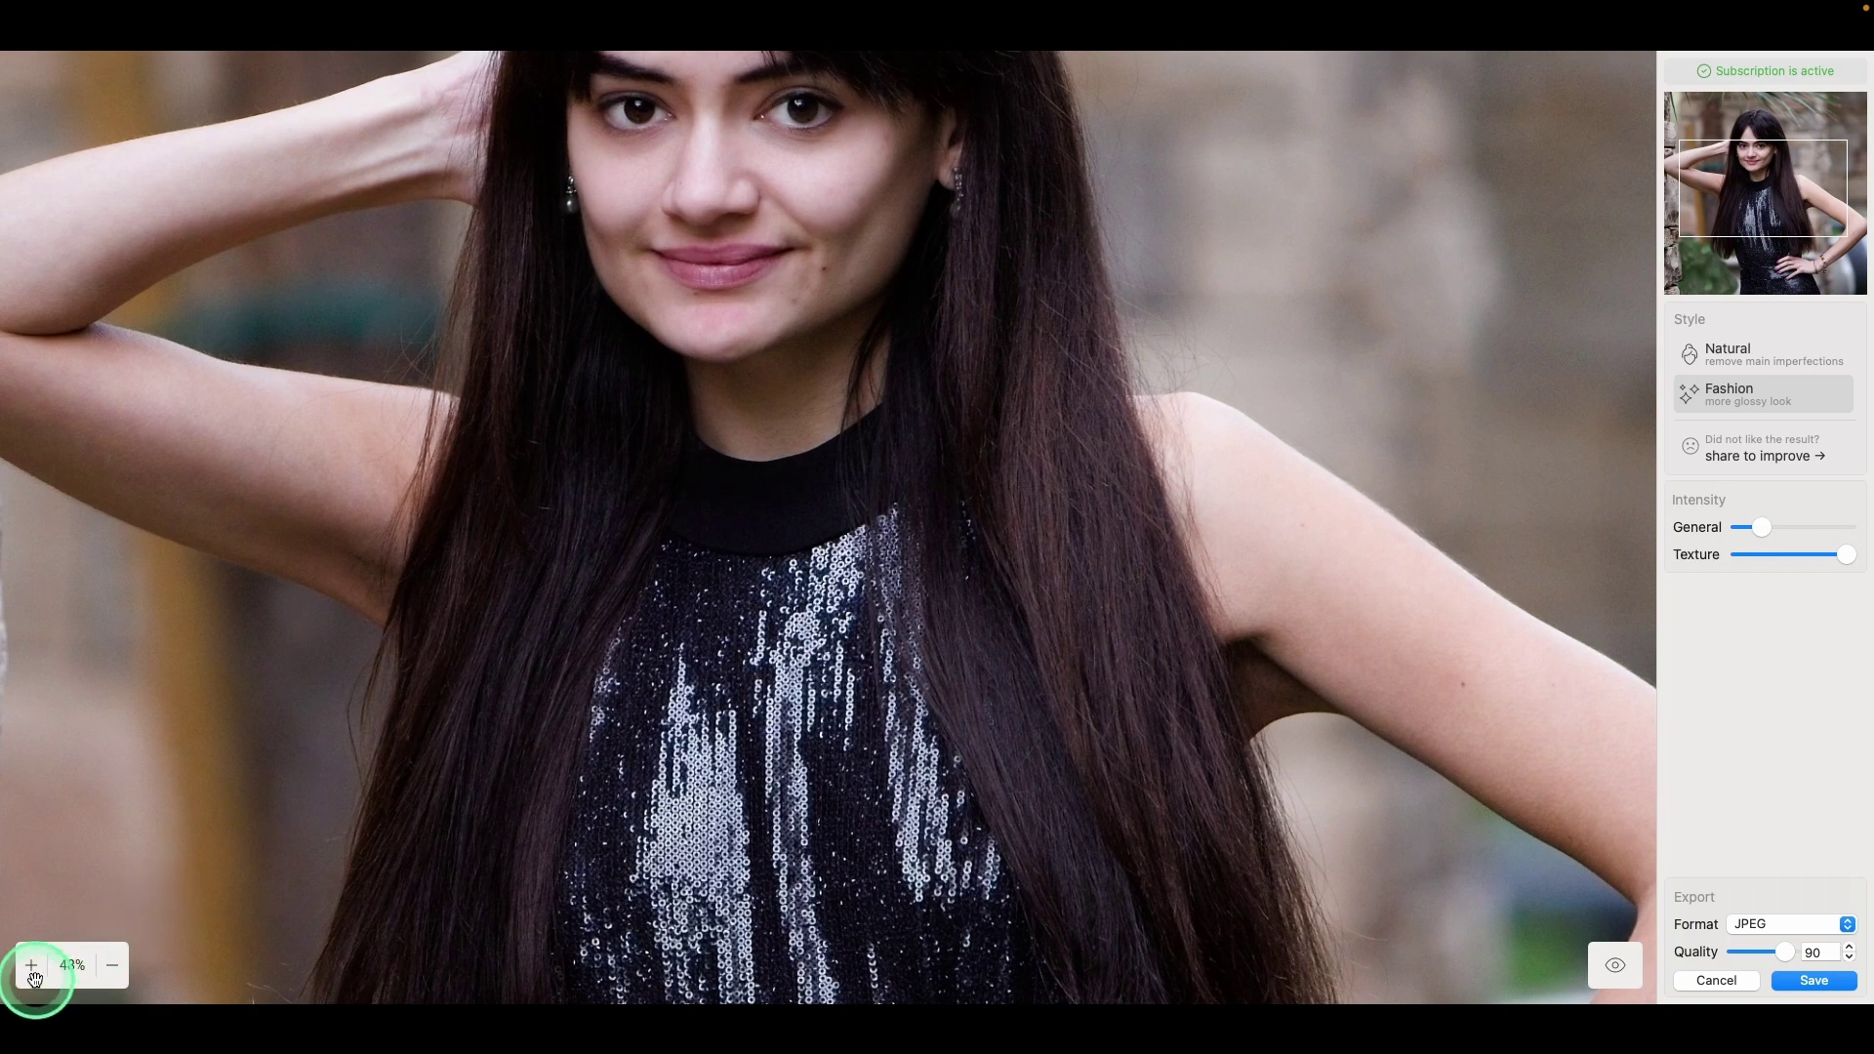
left_click_drag(732, 430, 824, 762)
scroll(802, 601, "up", 1)
left_click(1763, 528)
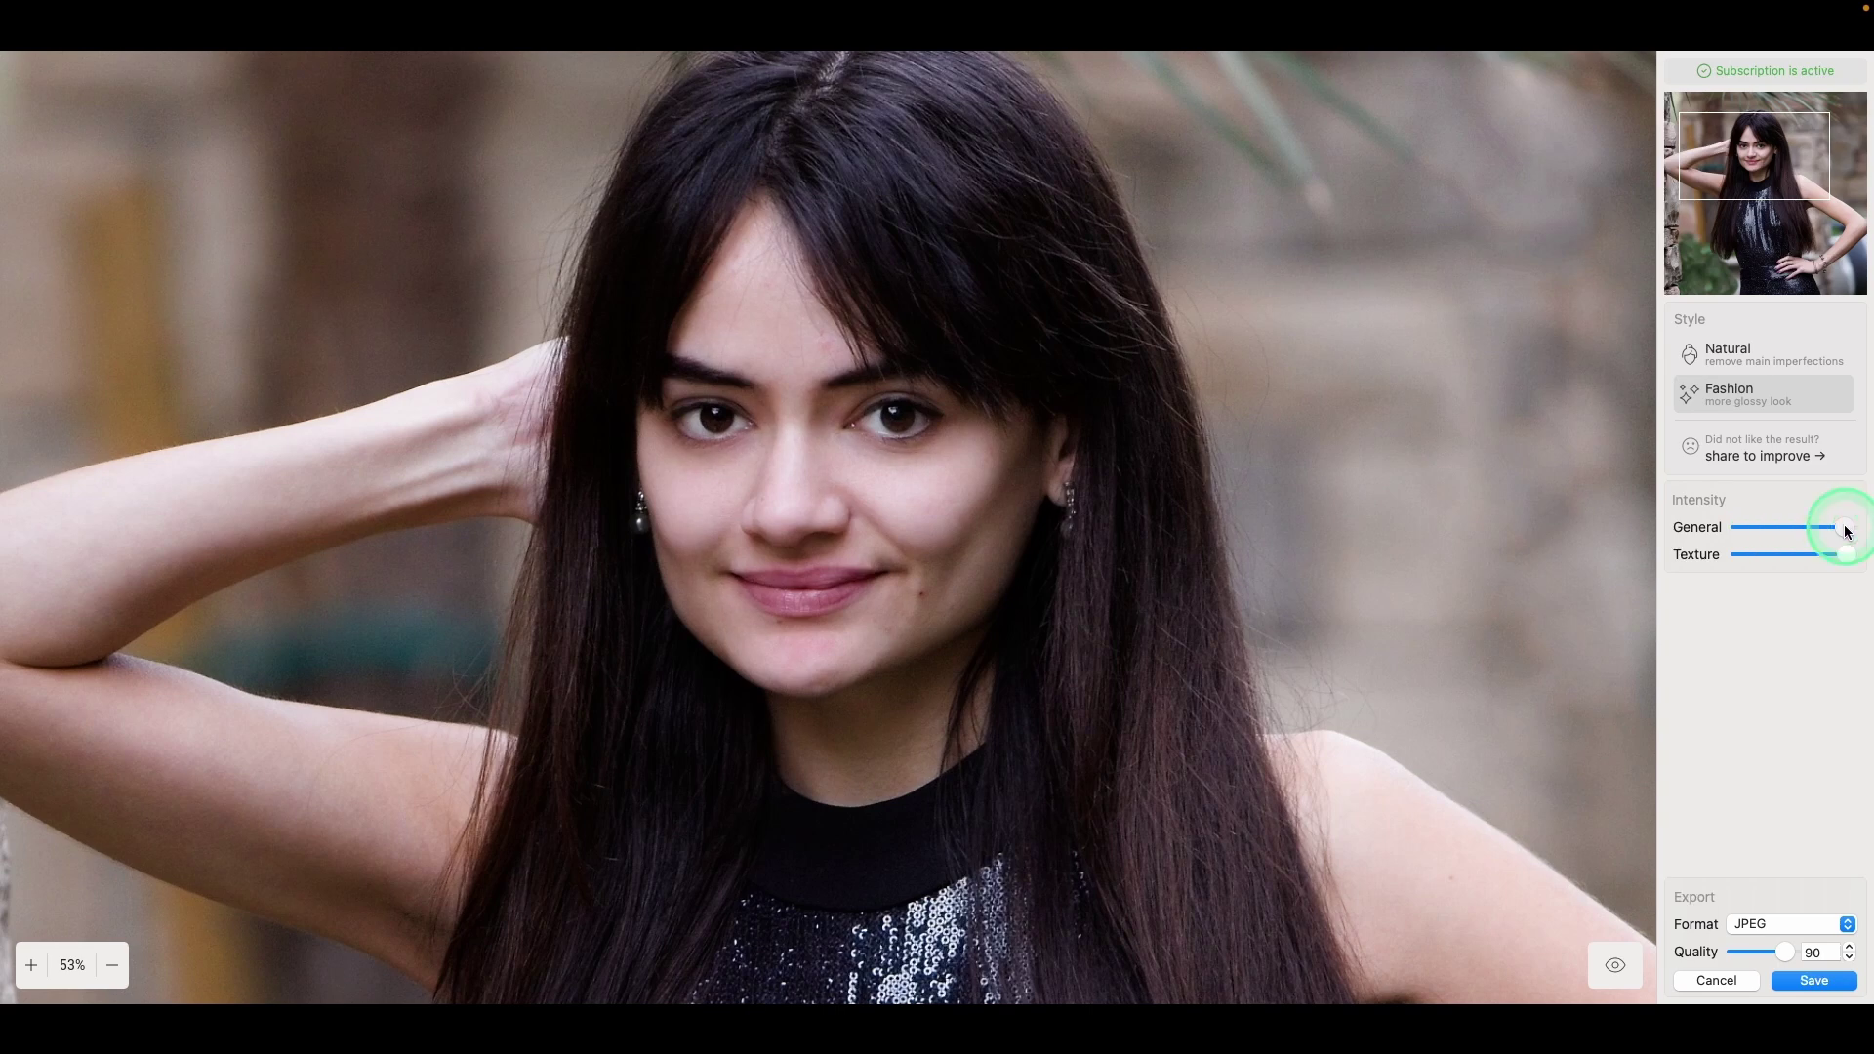
mouse_move(1846, 554)
left_mouse_down()
mouse_move(1700, 559)
mouse_move(1845, 556)
left_mouse_up()
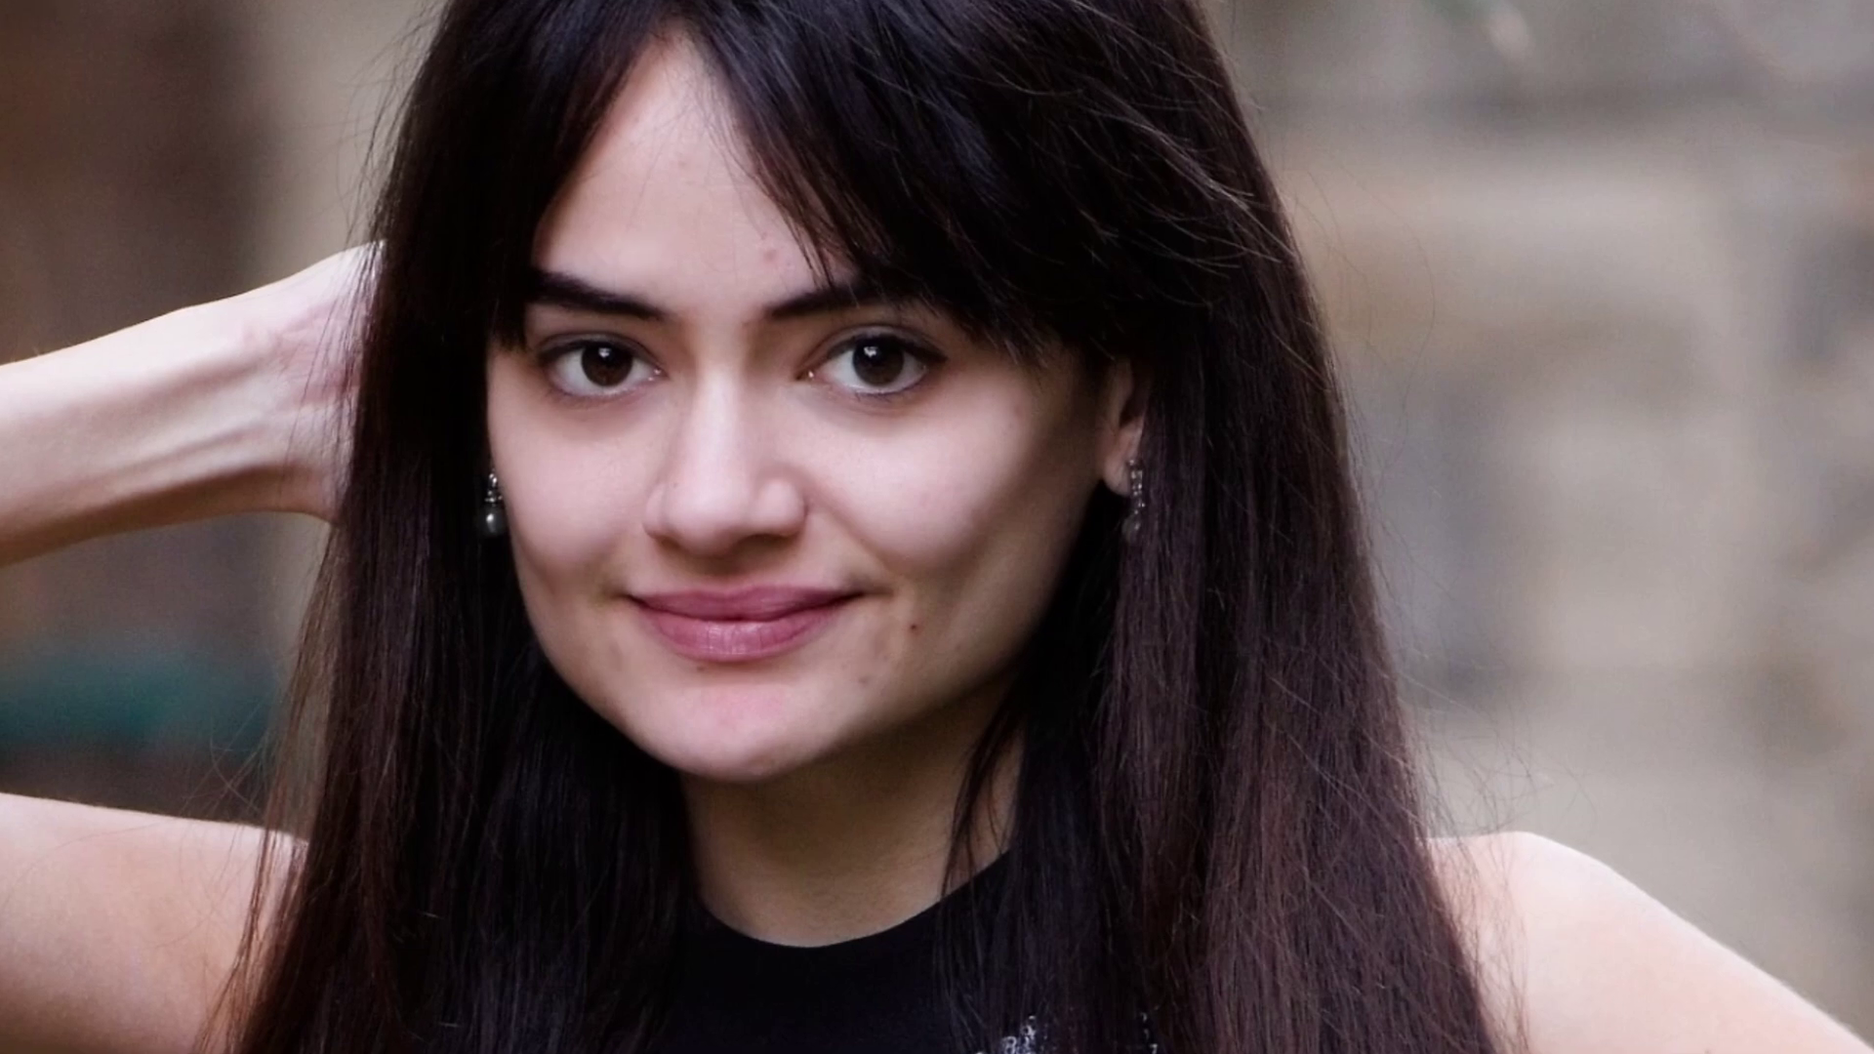
Step: Apply the Fashion style to the portrait and save the retouched image as a JPEG at quality 90
left_click(1199, 960)
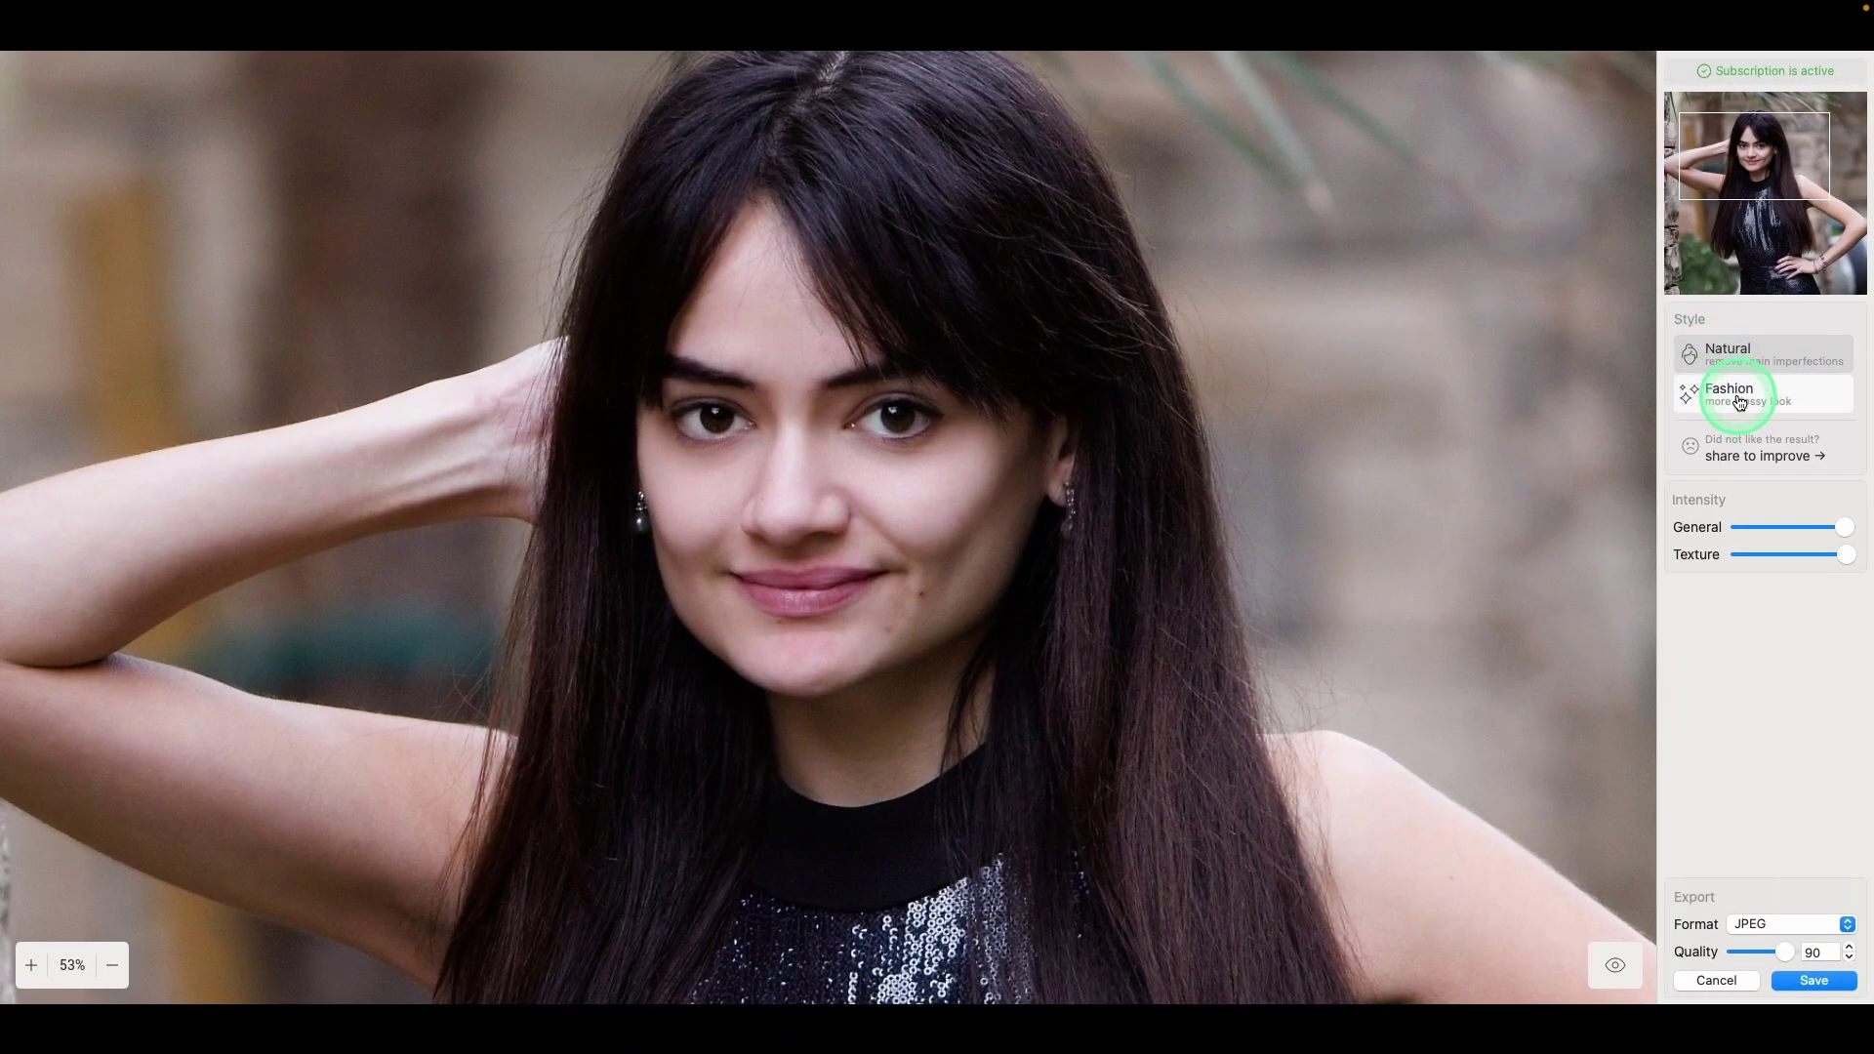
left_click(1740, 401)
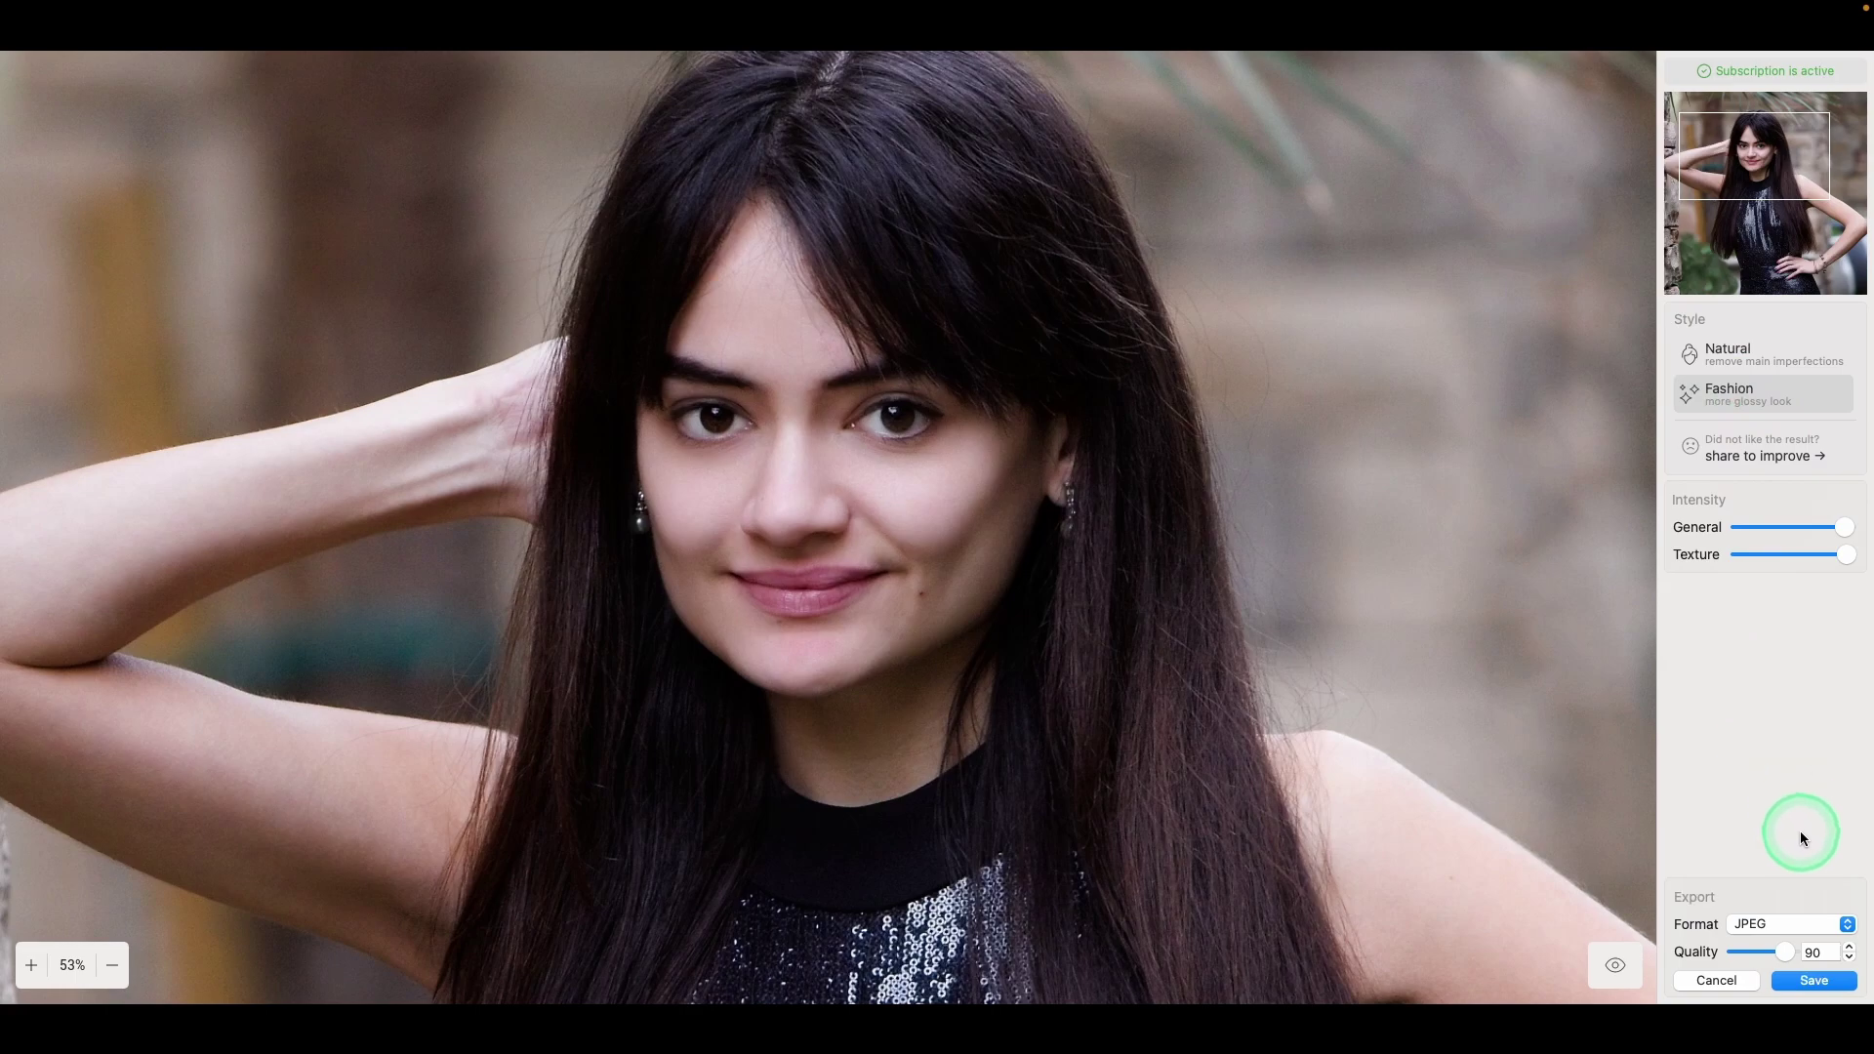
left_click(1814, 980)
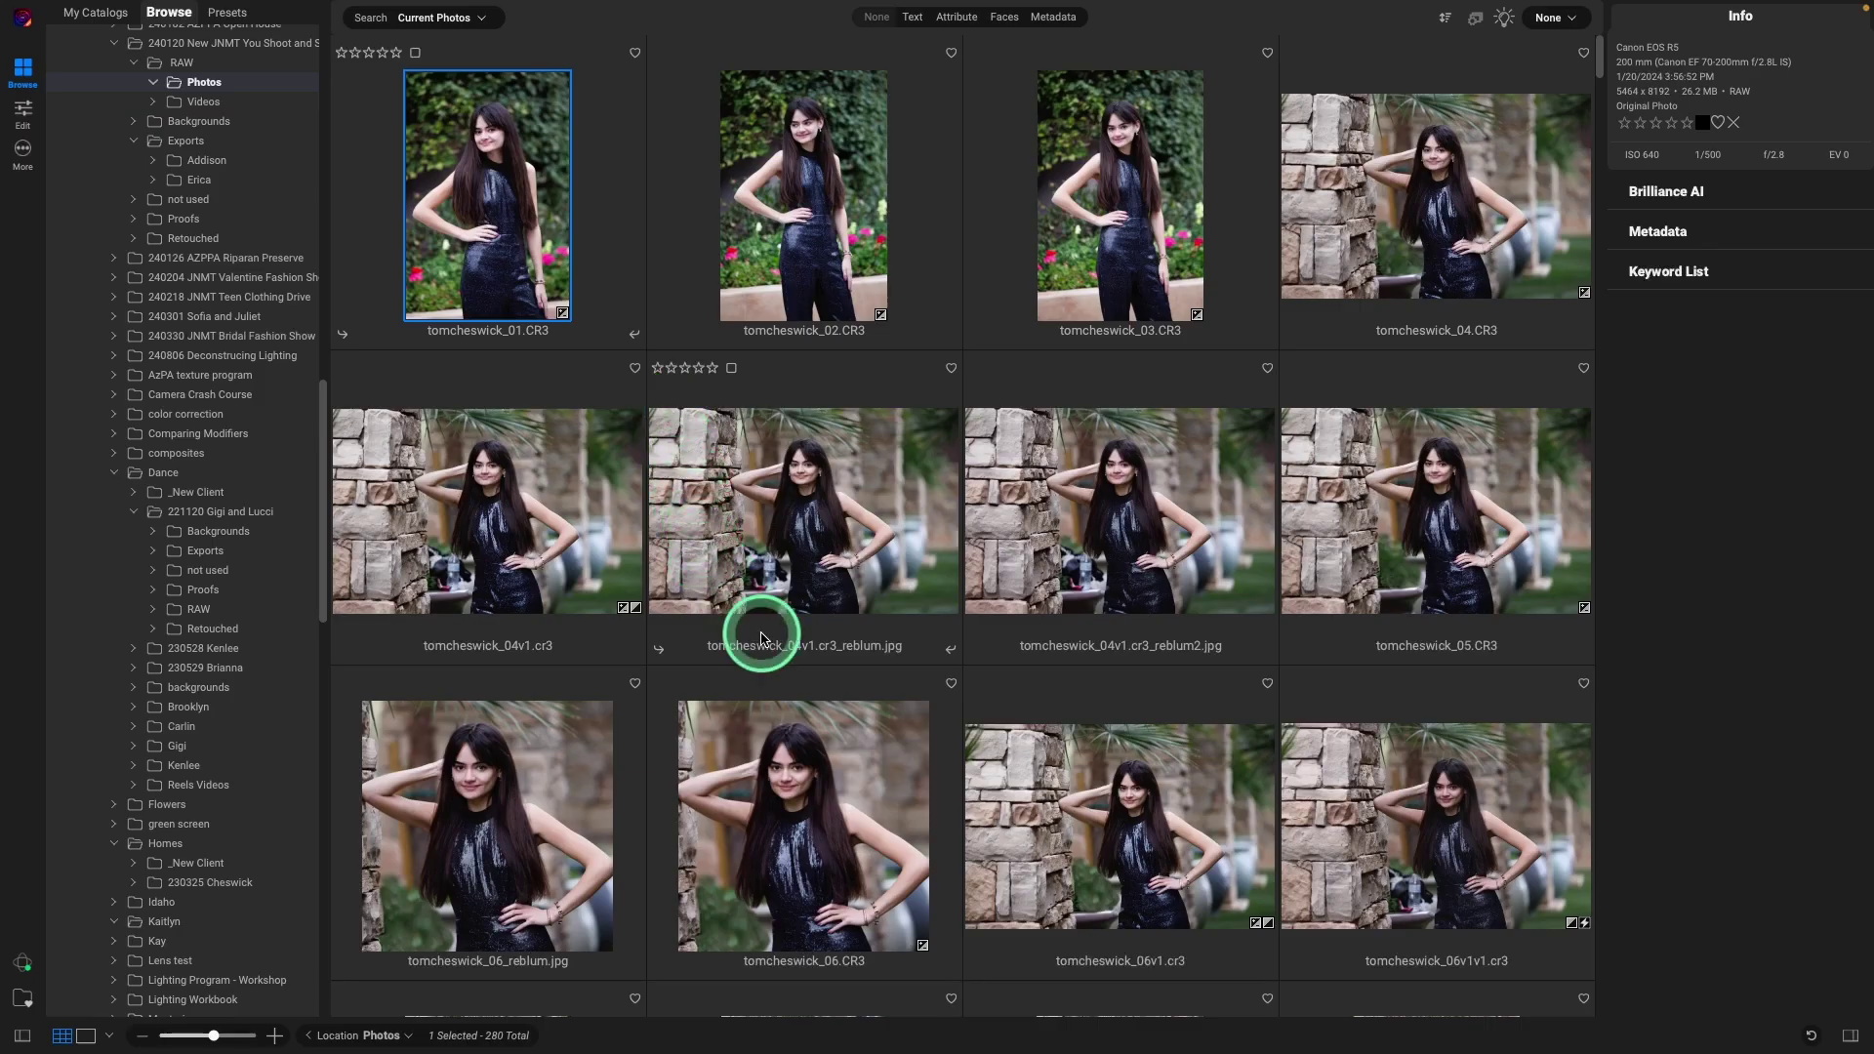
Step: Back in ON1 Photo RAW, open the portrait's _06_reblum JPEG for editing and show the face at 100%
left_click(477, 830)
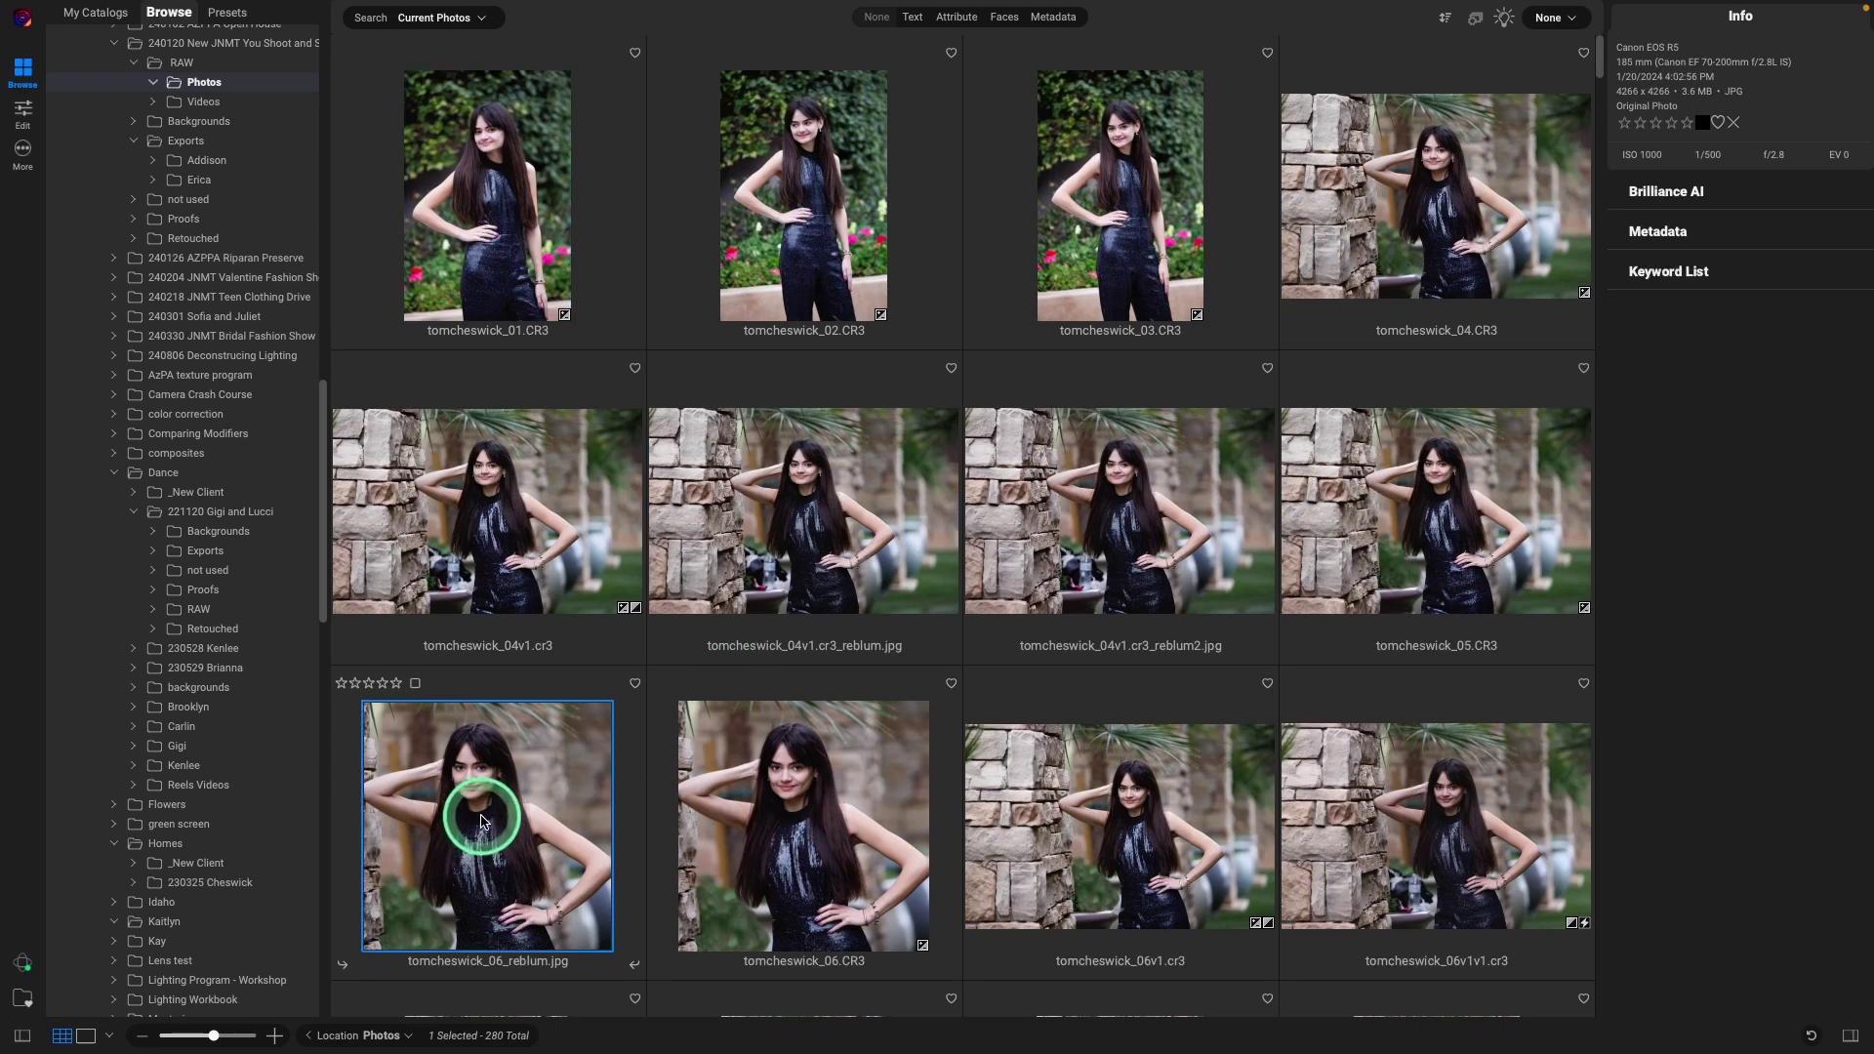
double_click(481, 820)
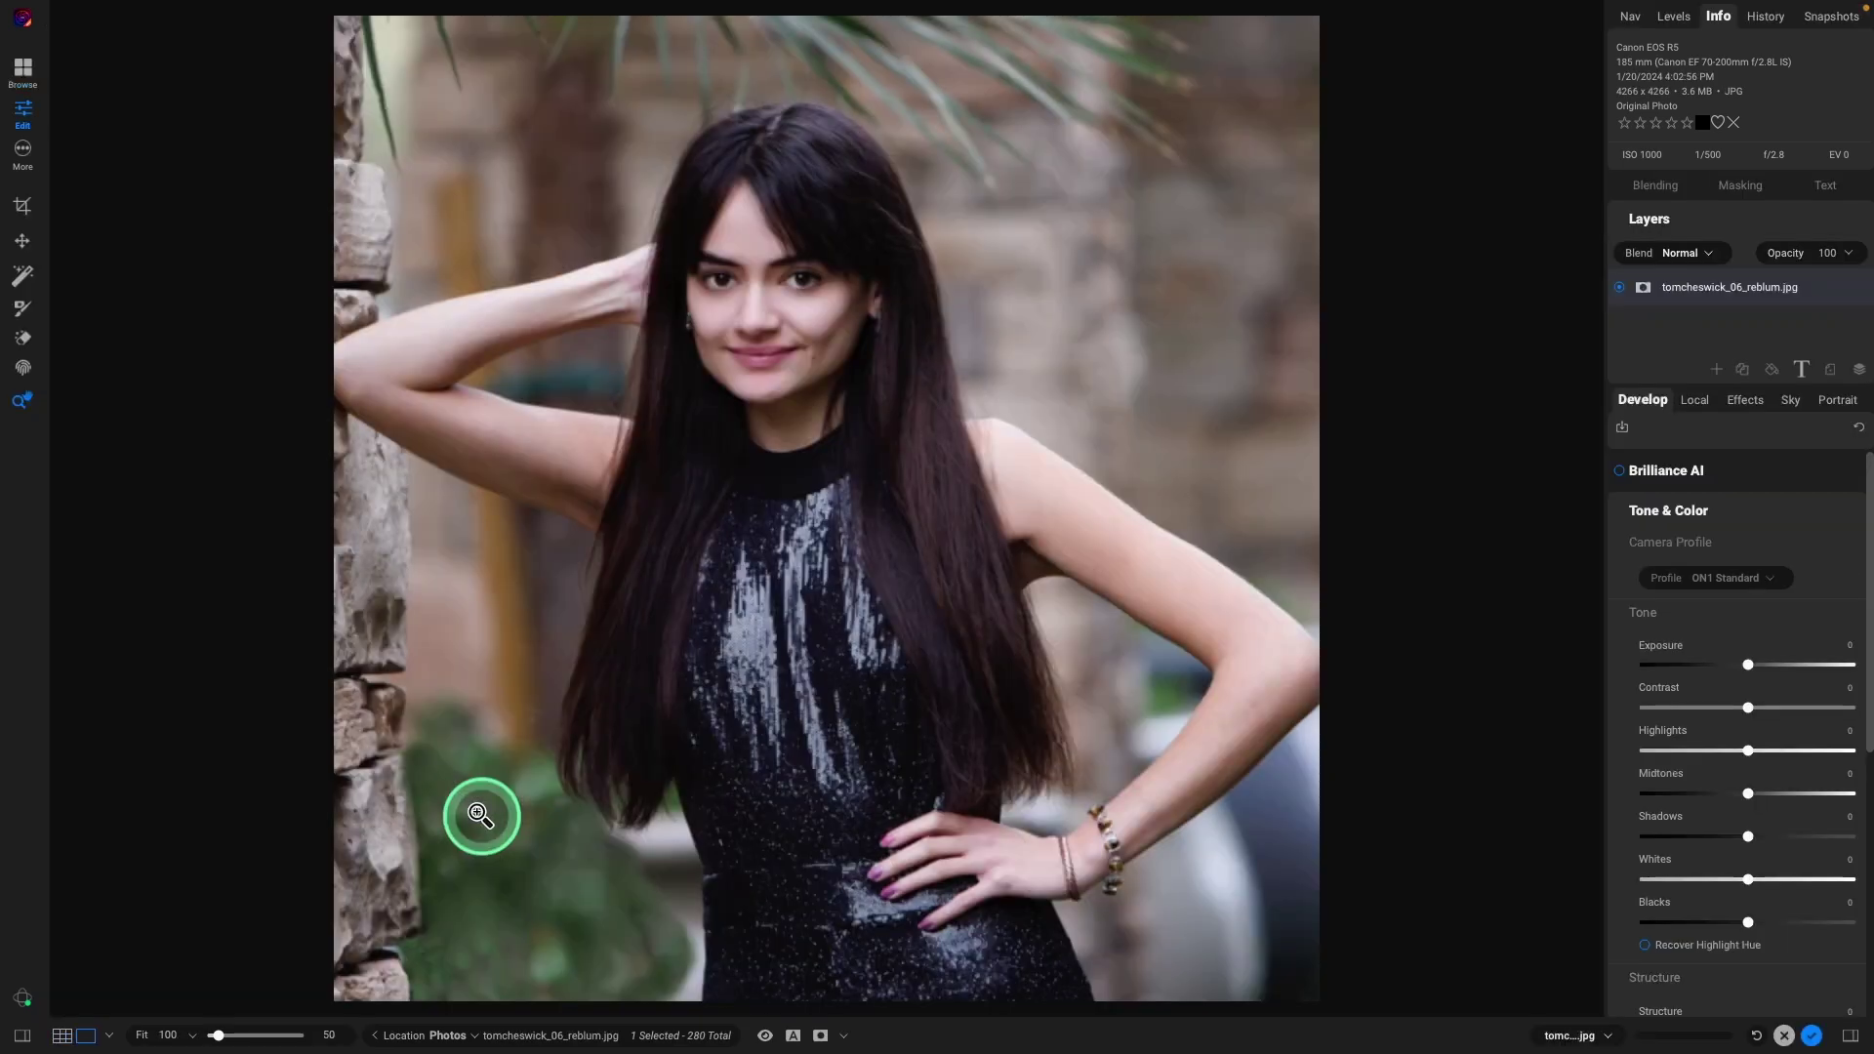
left_click(753, 324)
left_click_drag(776, 322, 760, 504)
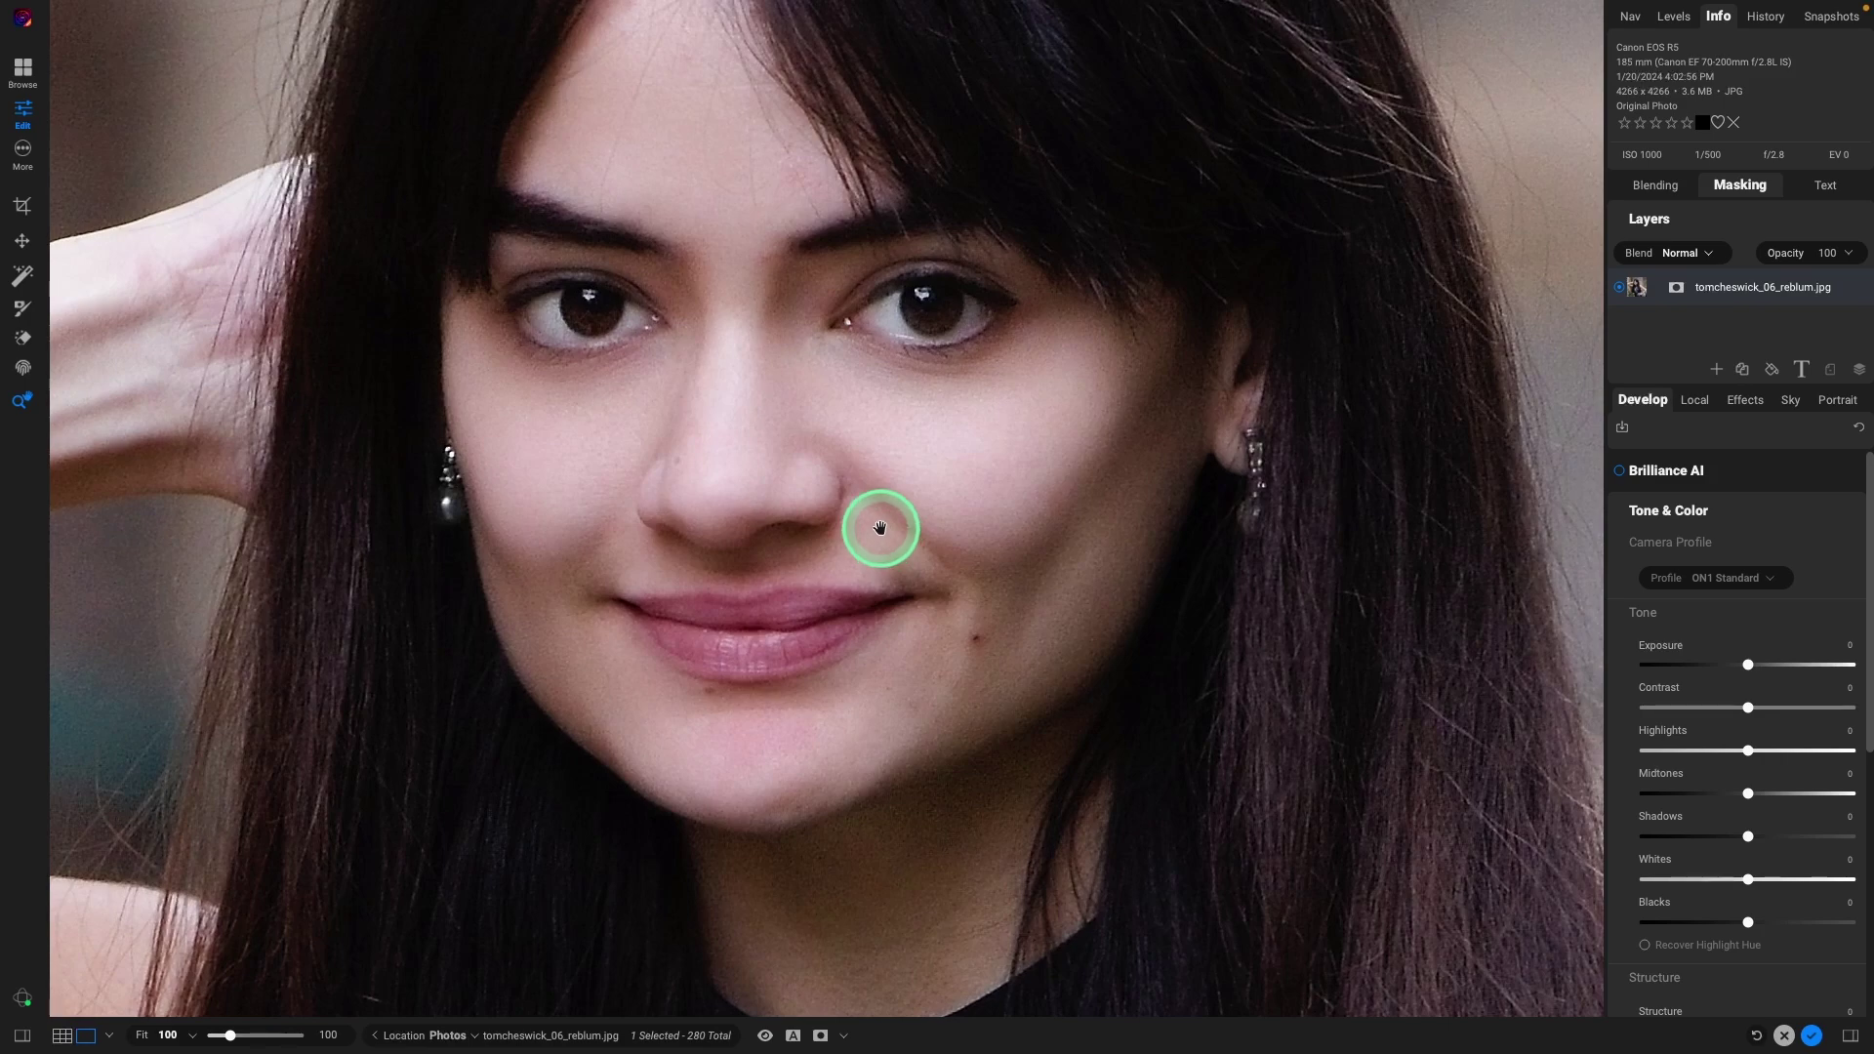
Step: Retouch the spot between the eyes and the mole beside the mouth with the Heal brush and apply the corrections
key("q")
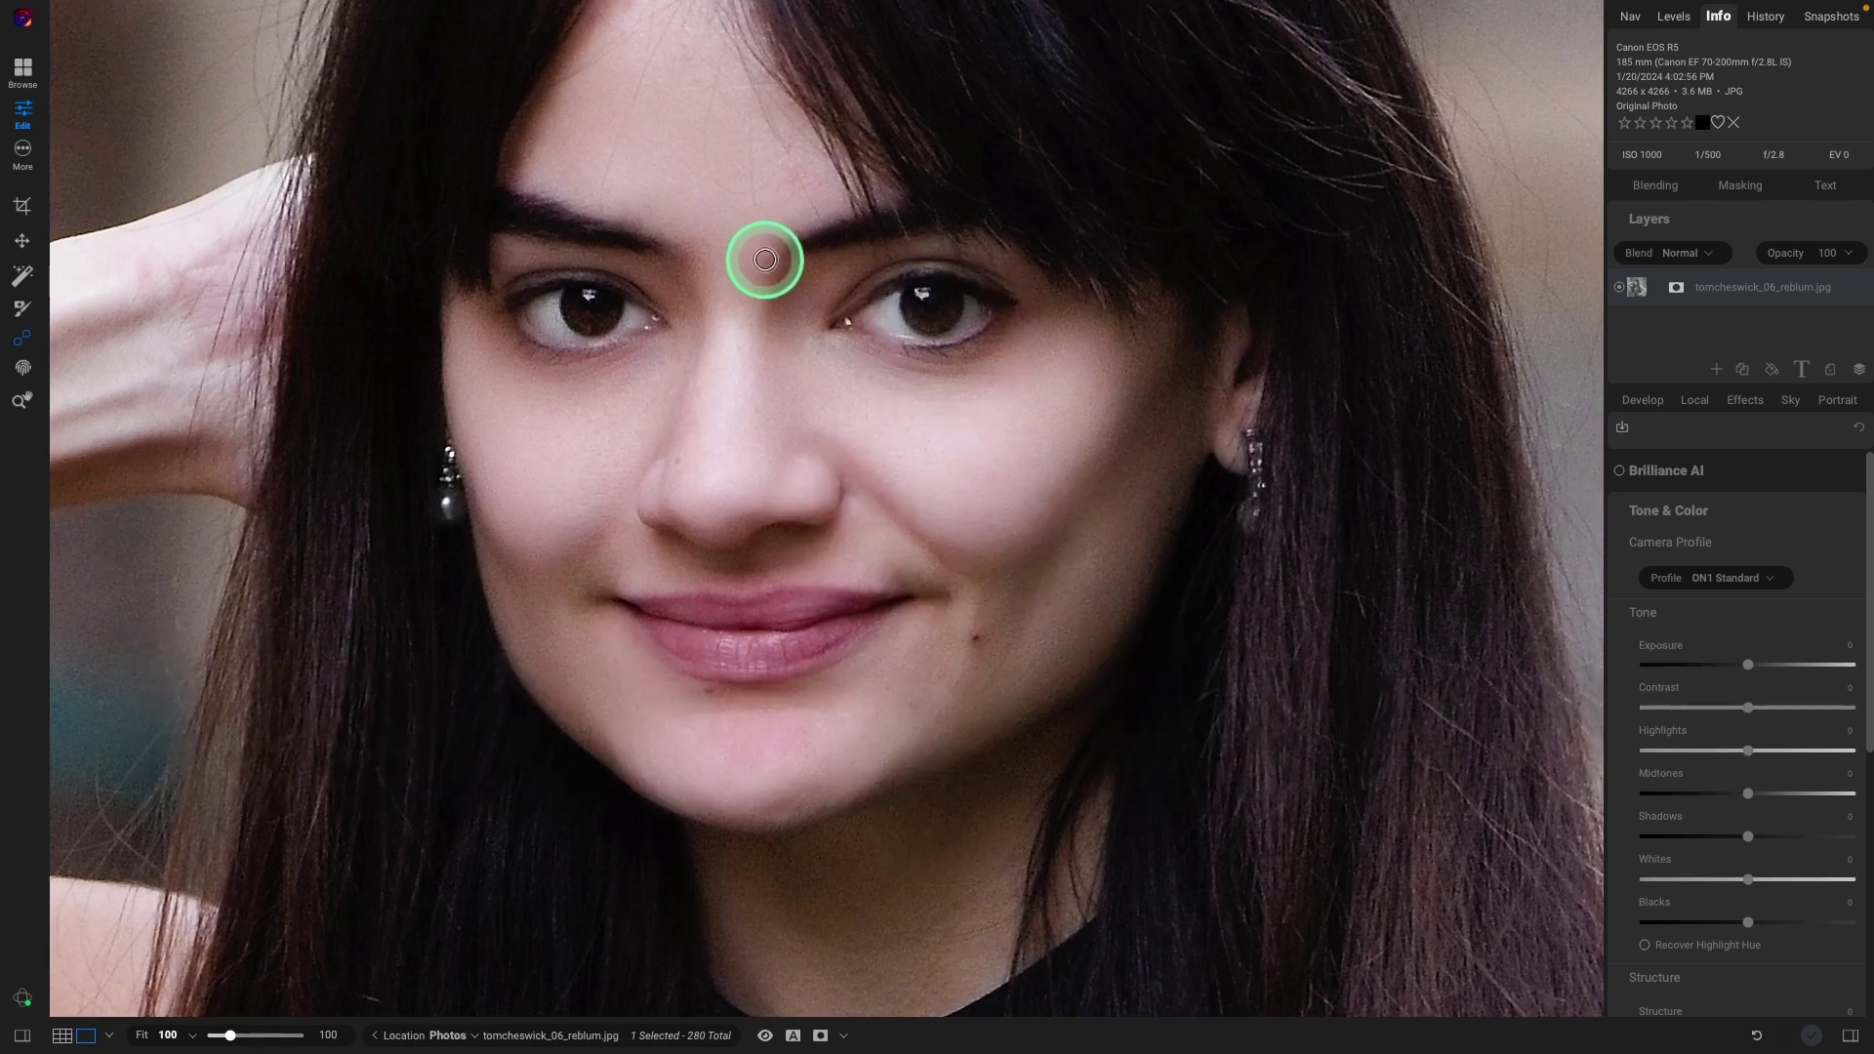
left_click(765, 258)
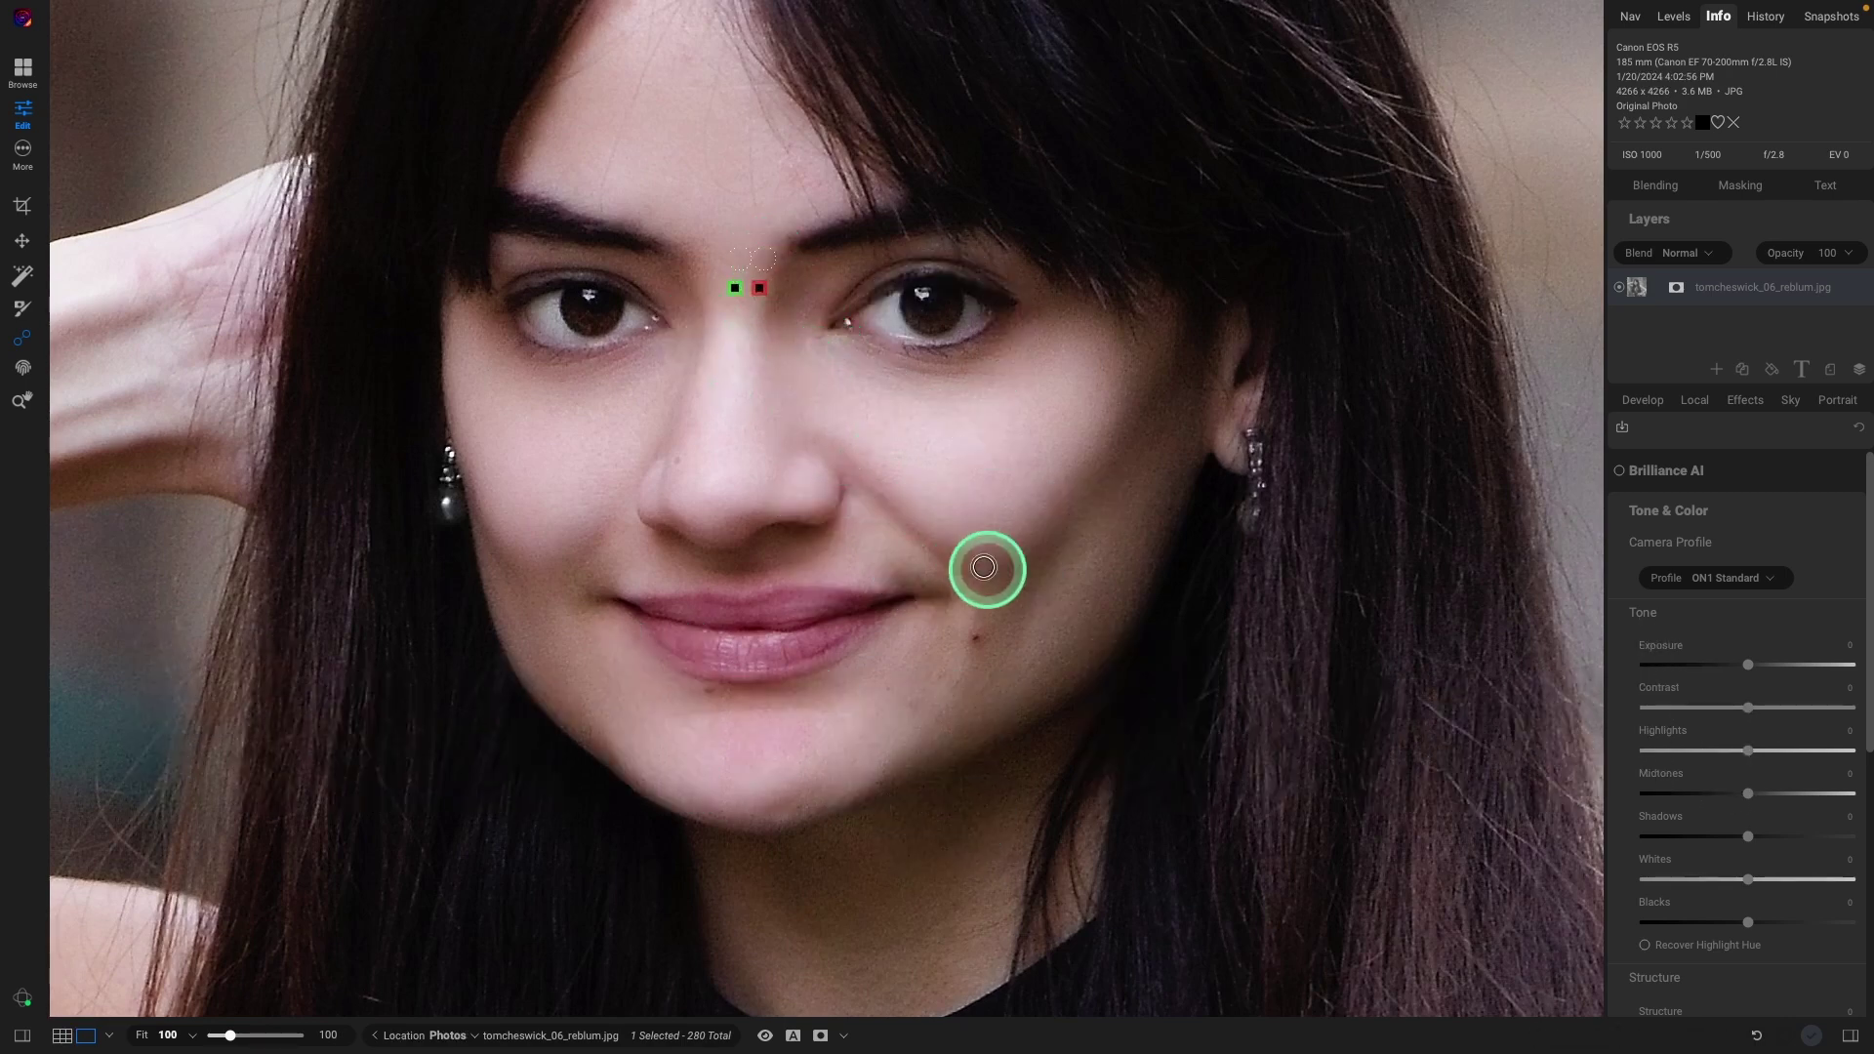
left_click(976, 641)
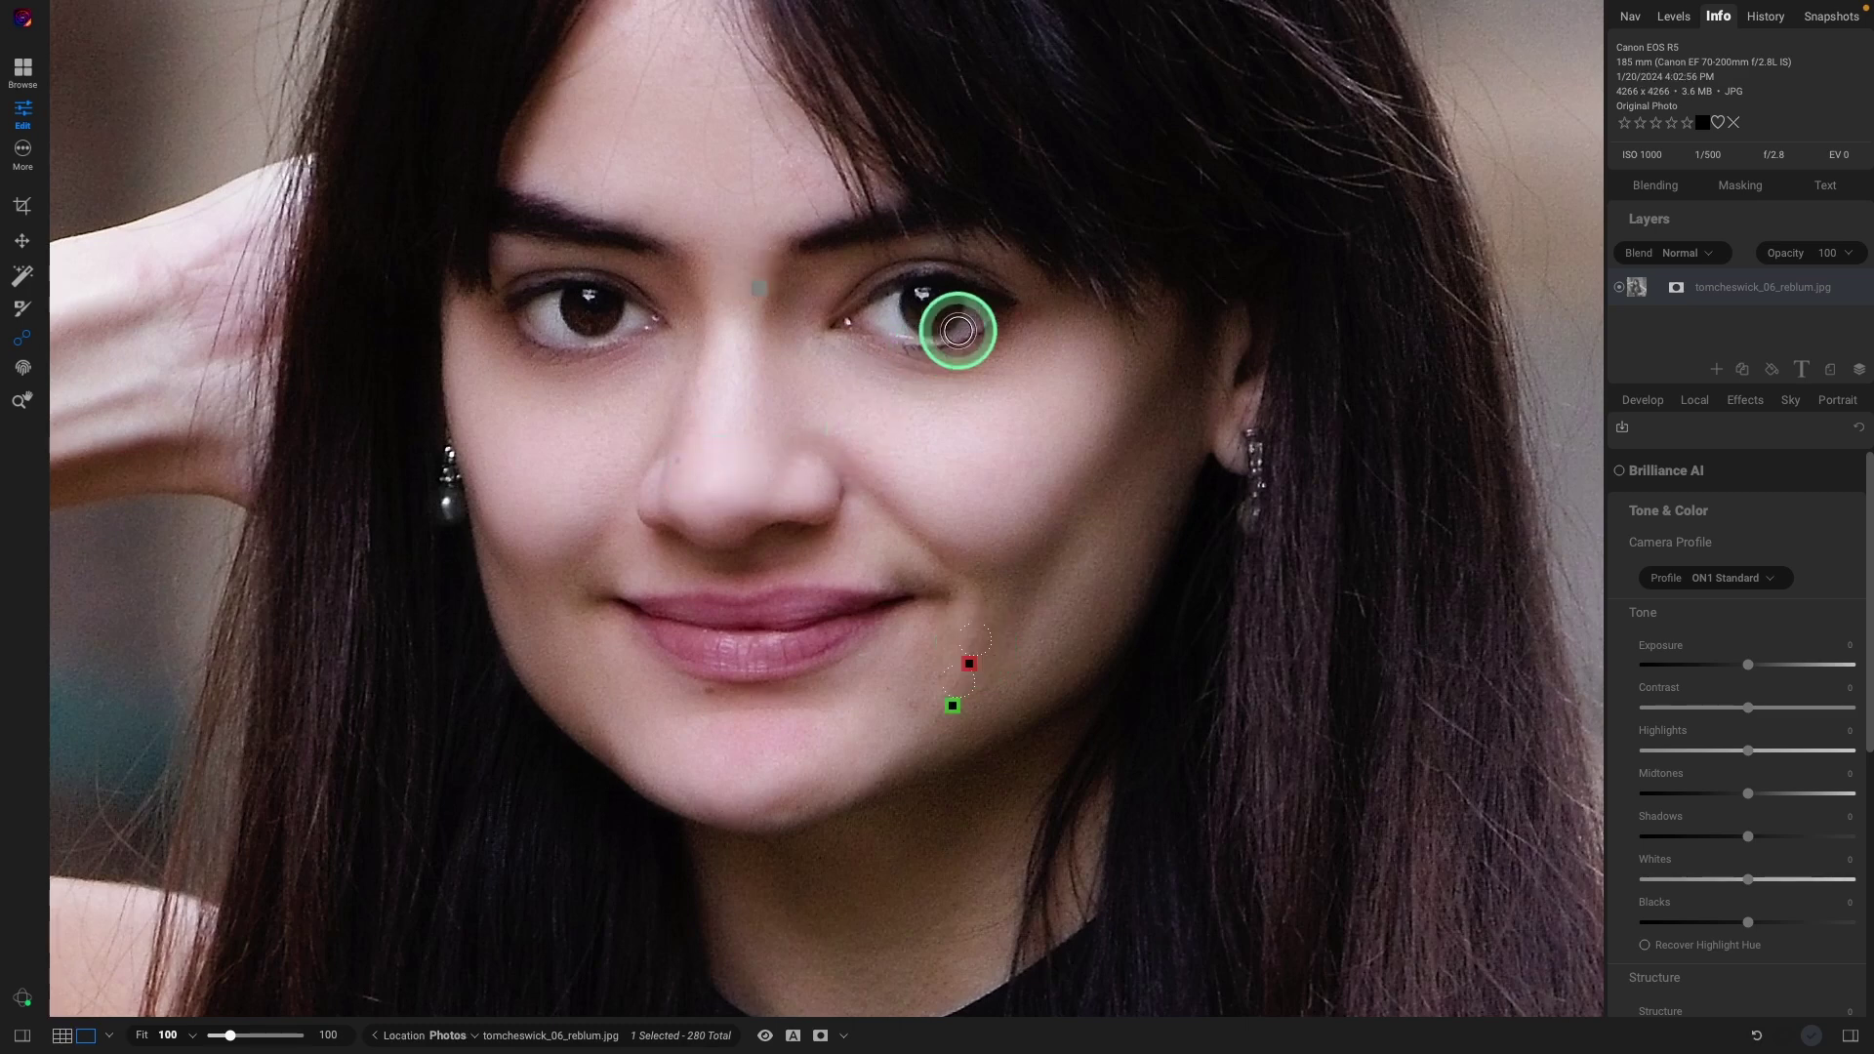
mouse_move(774, 7)
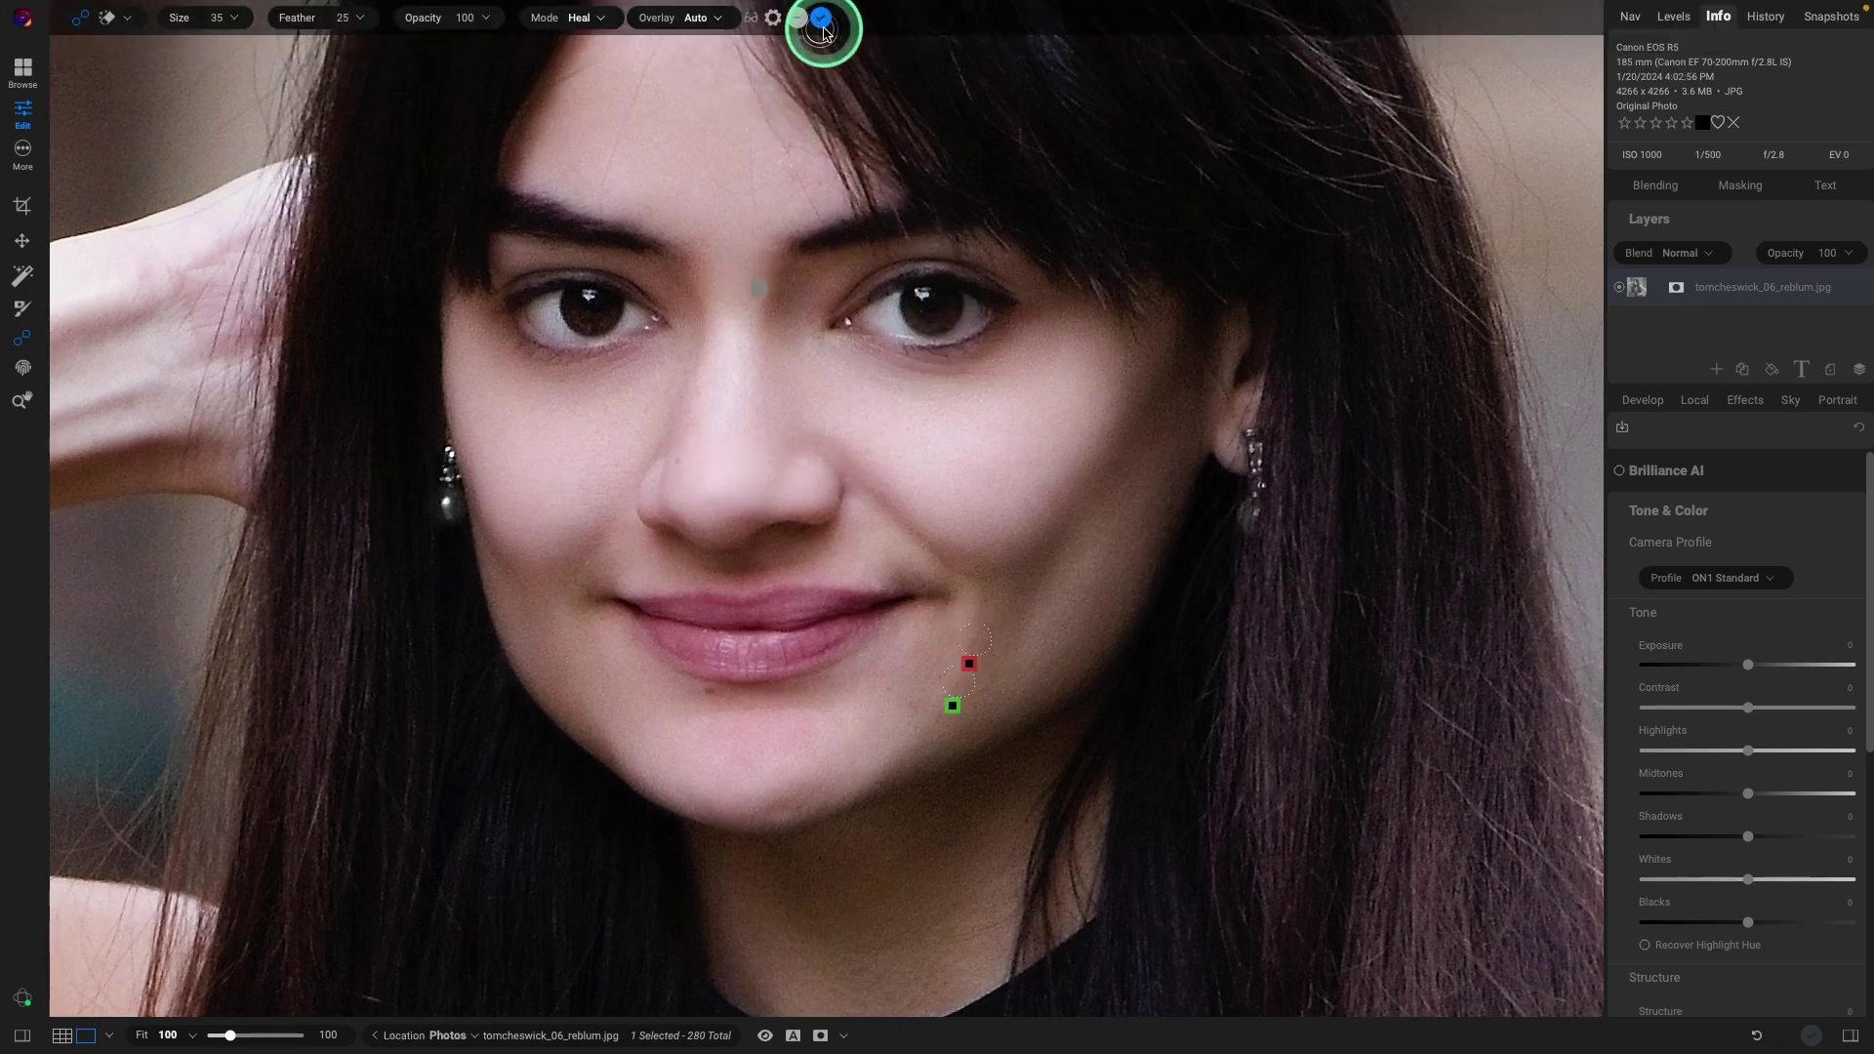
left_click(821, 18)
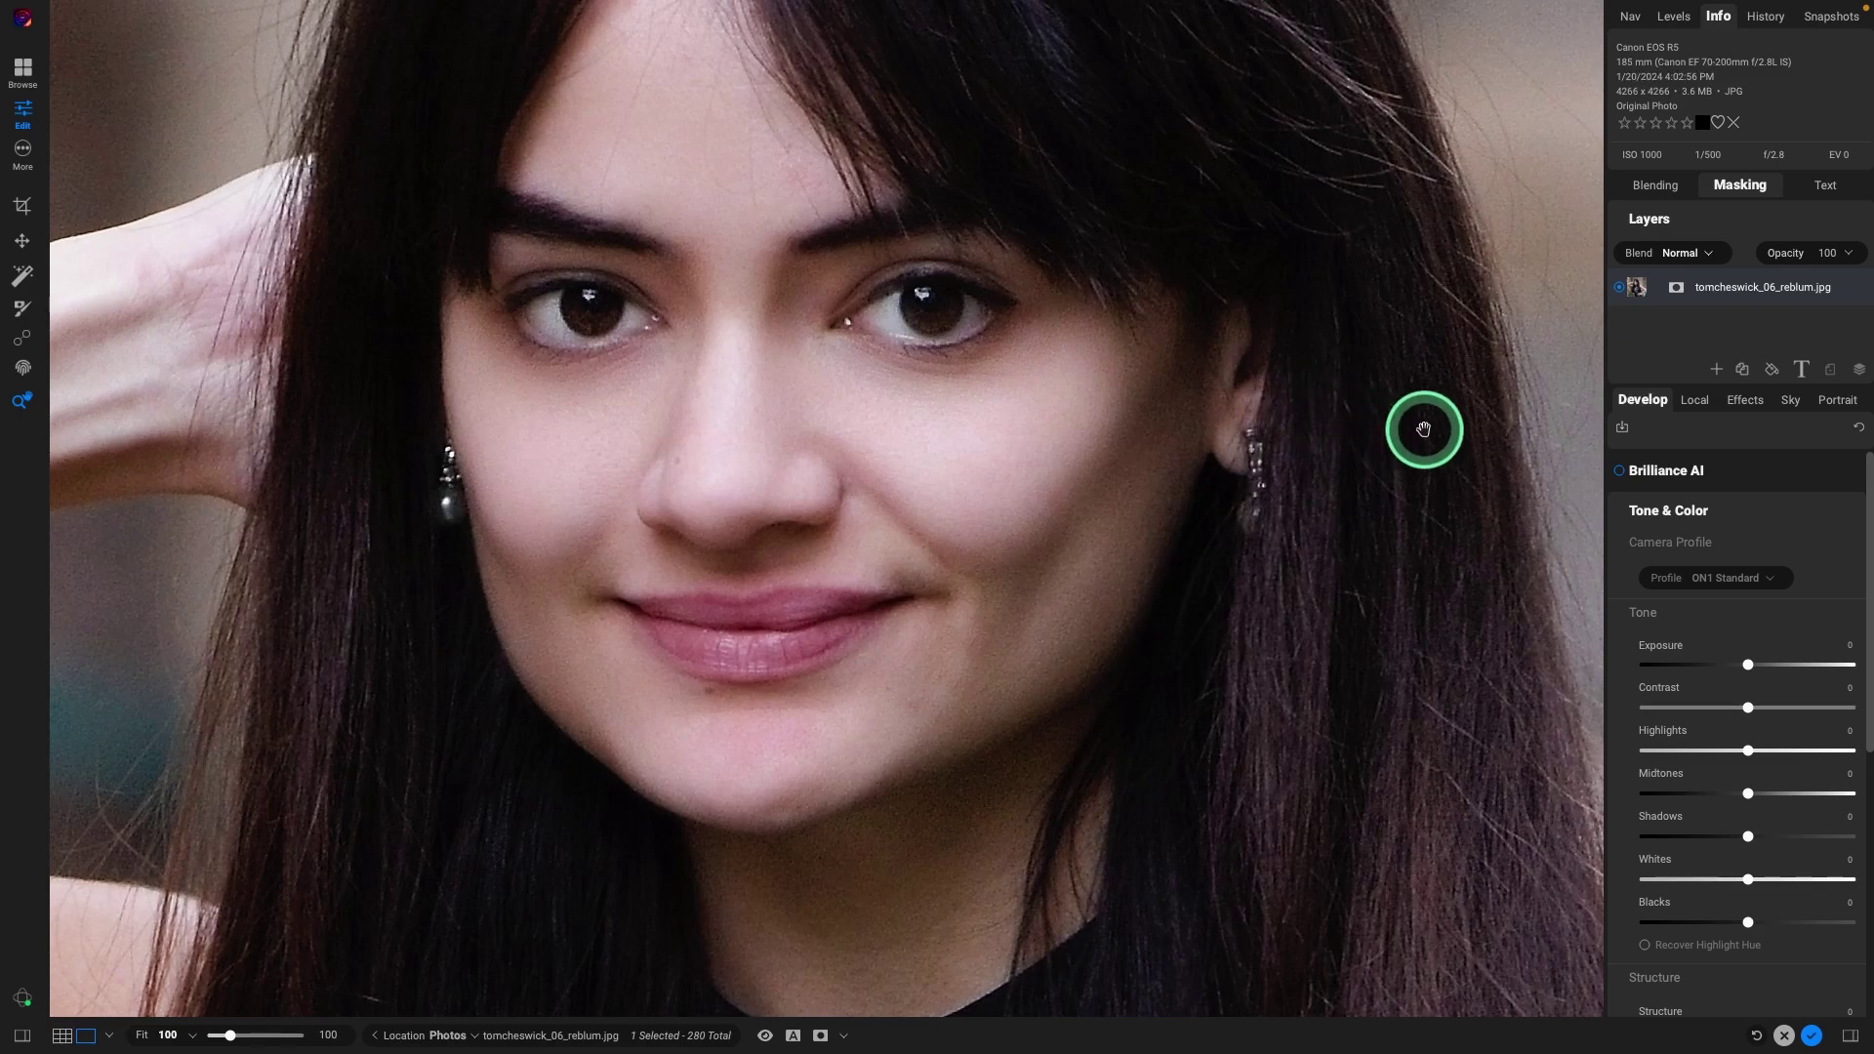
Step: Add a local adjustment with the Vibrance style and set its Midtones to 21
left_click(1697, 401)
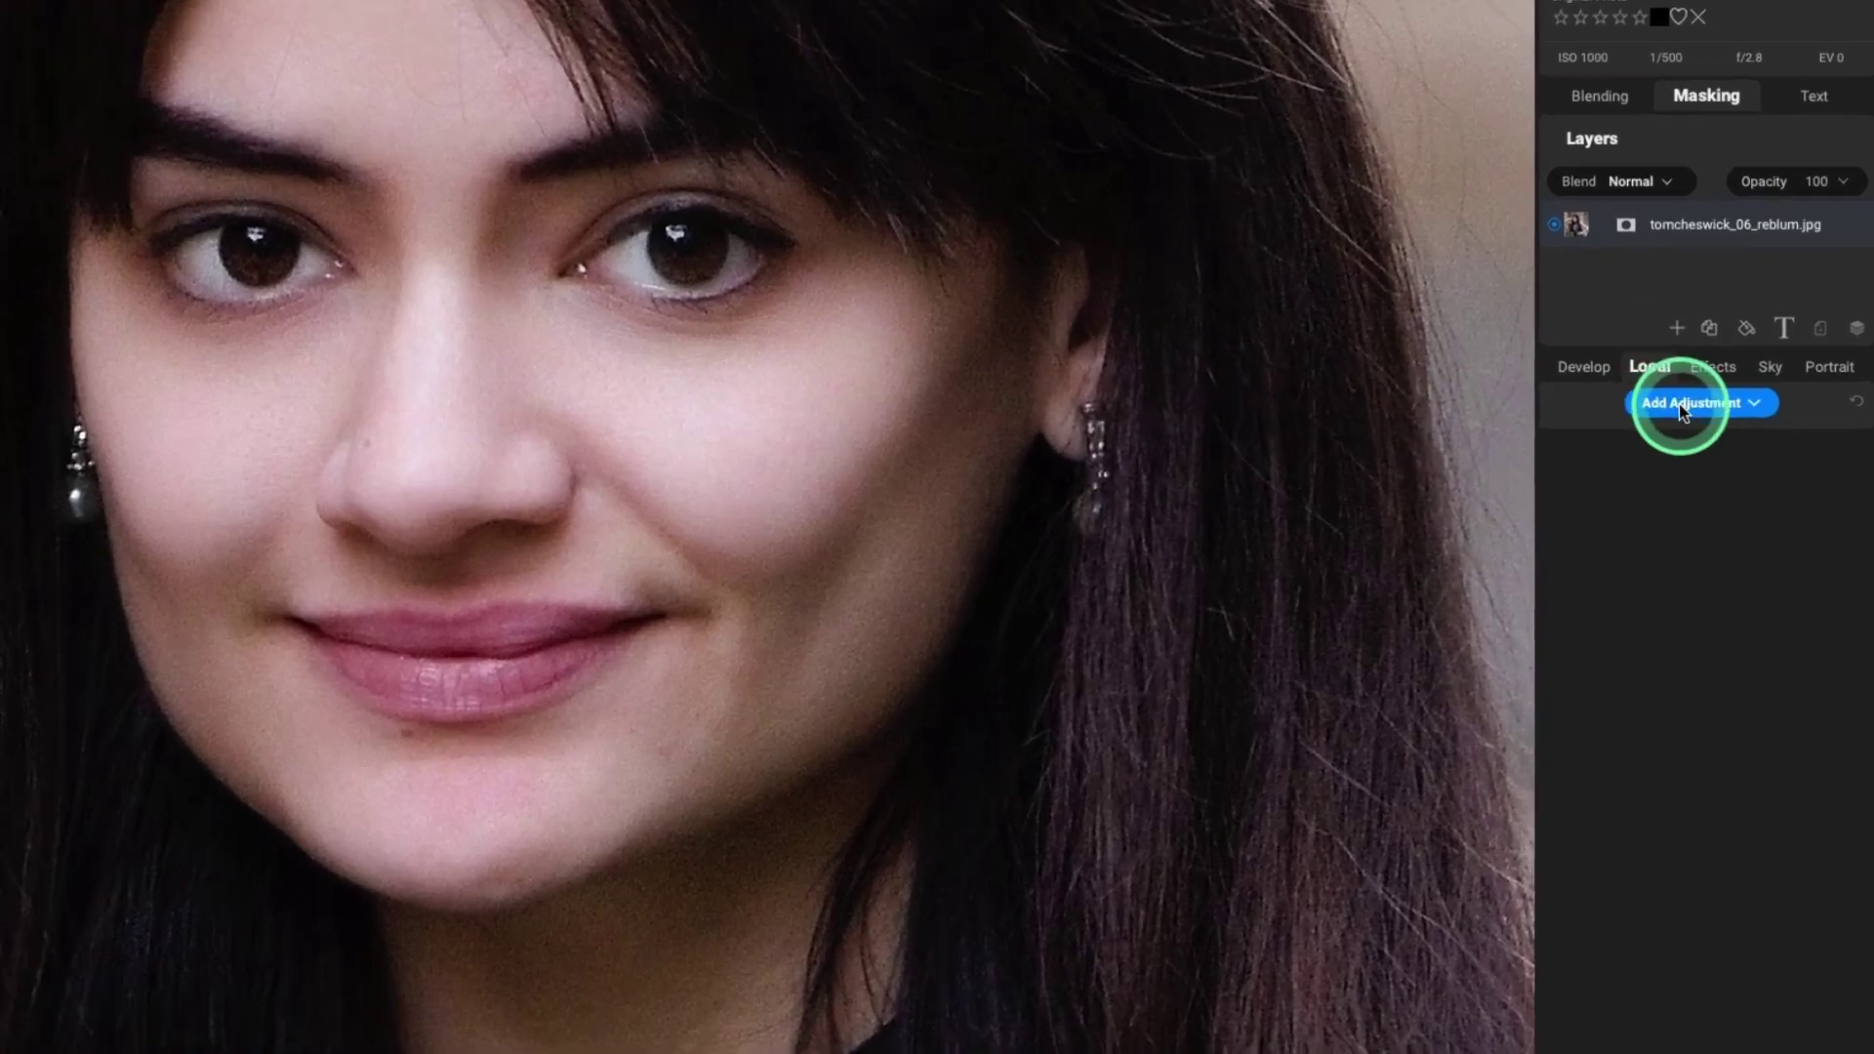
left_click(1656, 387)
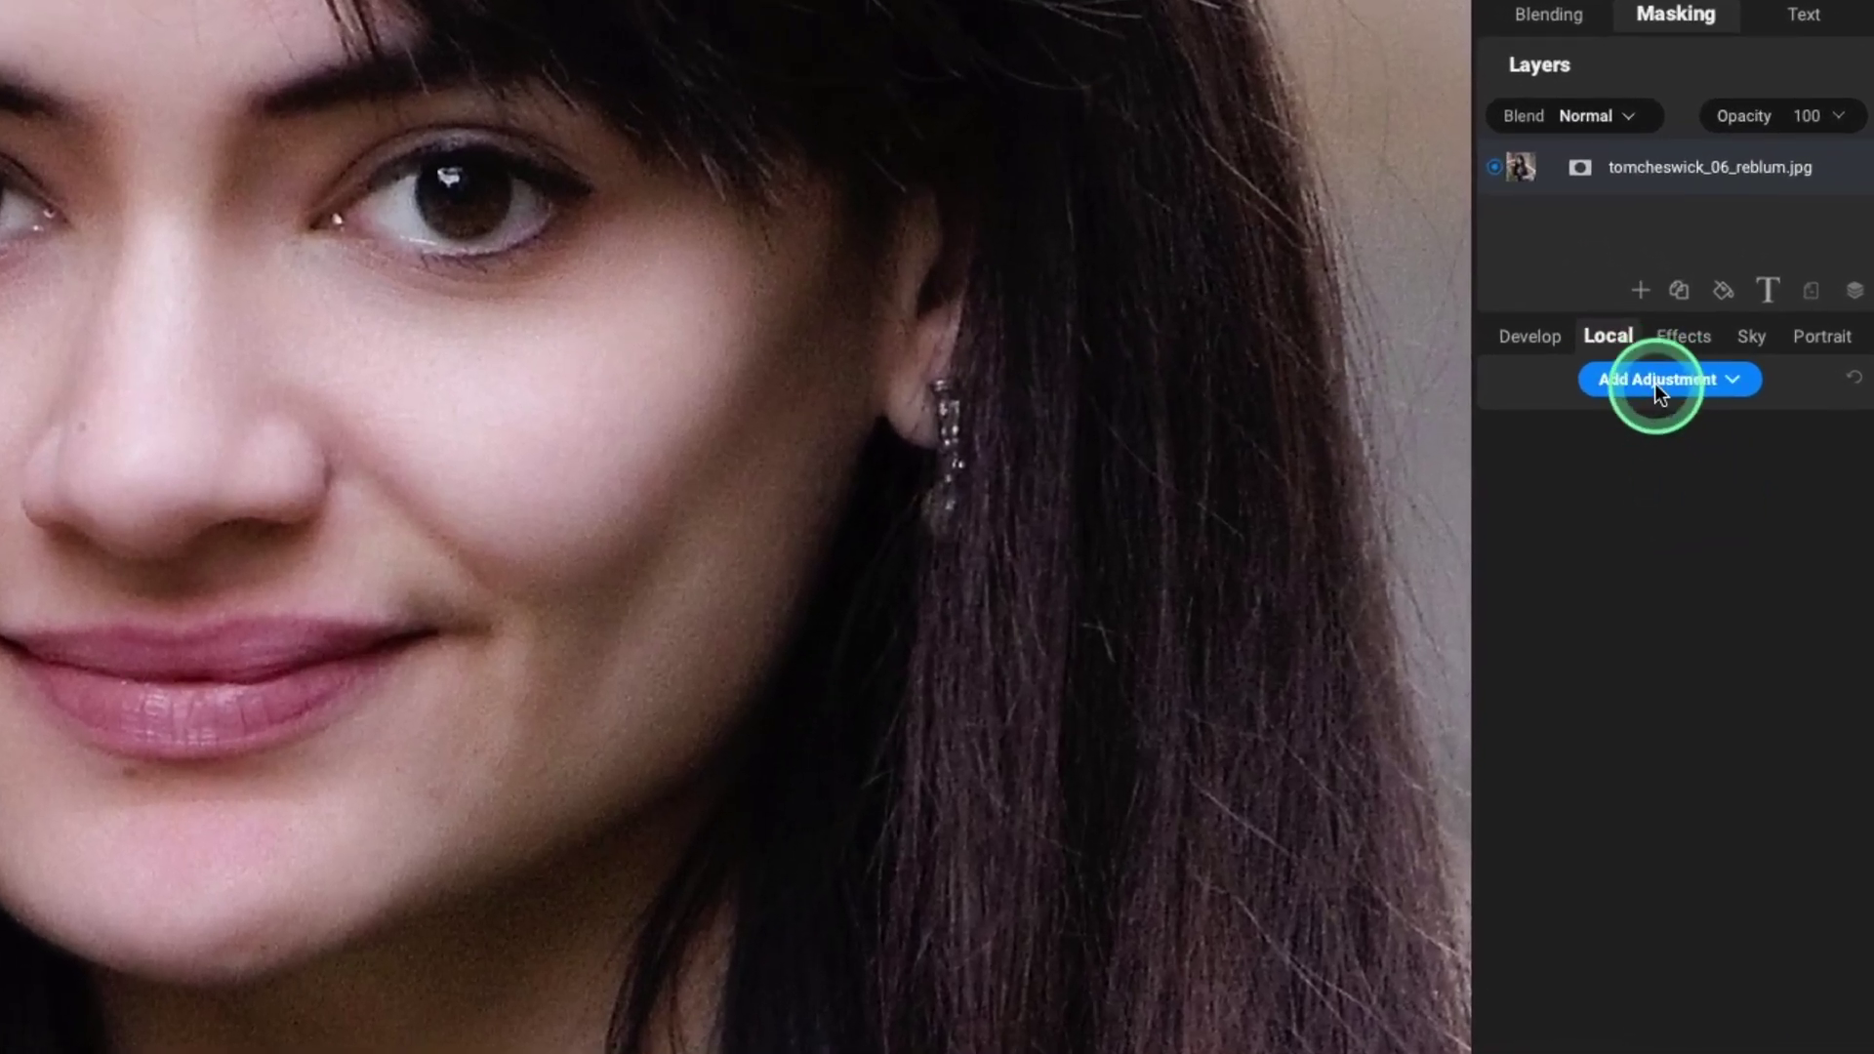
left_click(1743, 625)
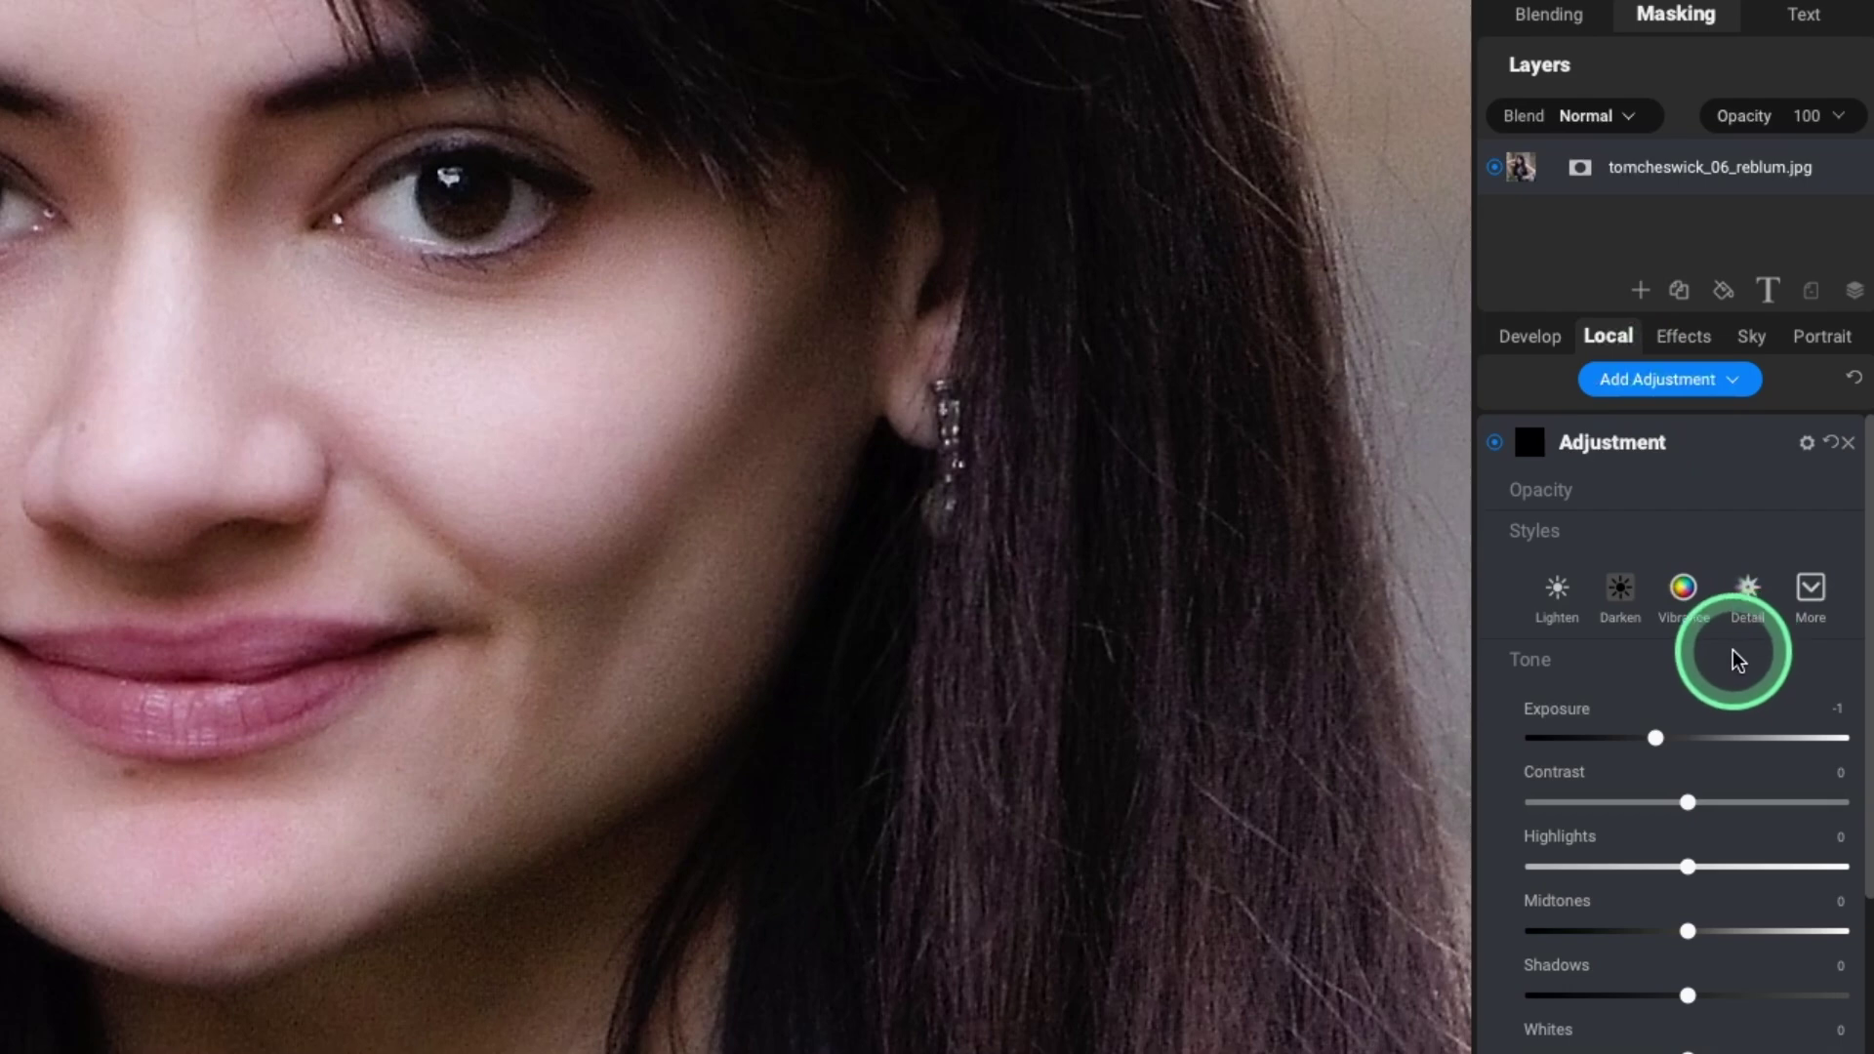
left_click(1683, 605)
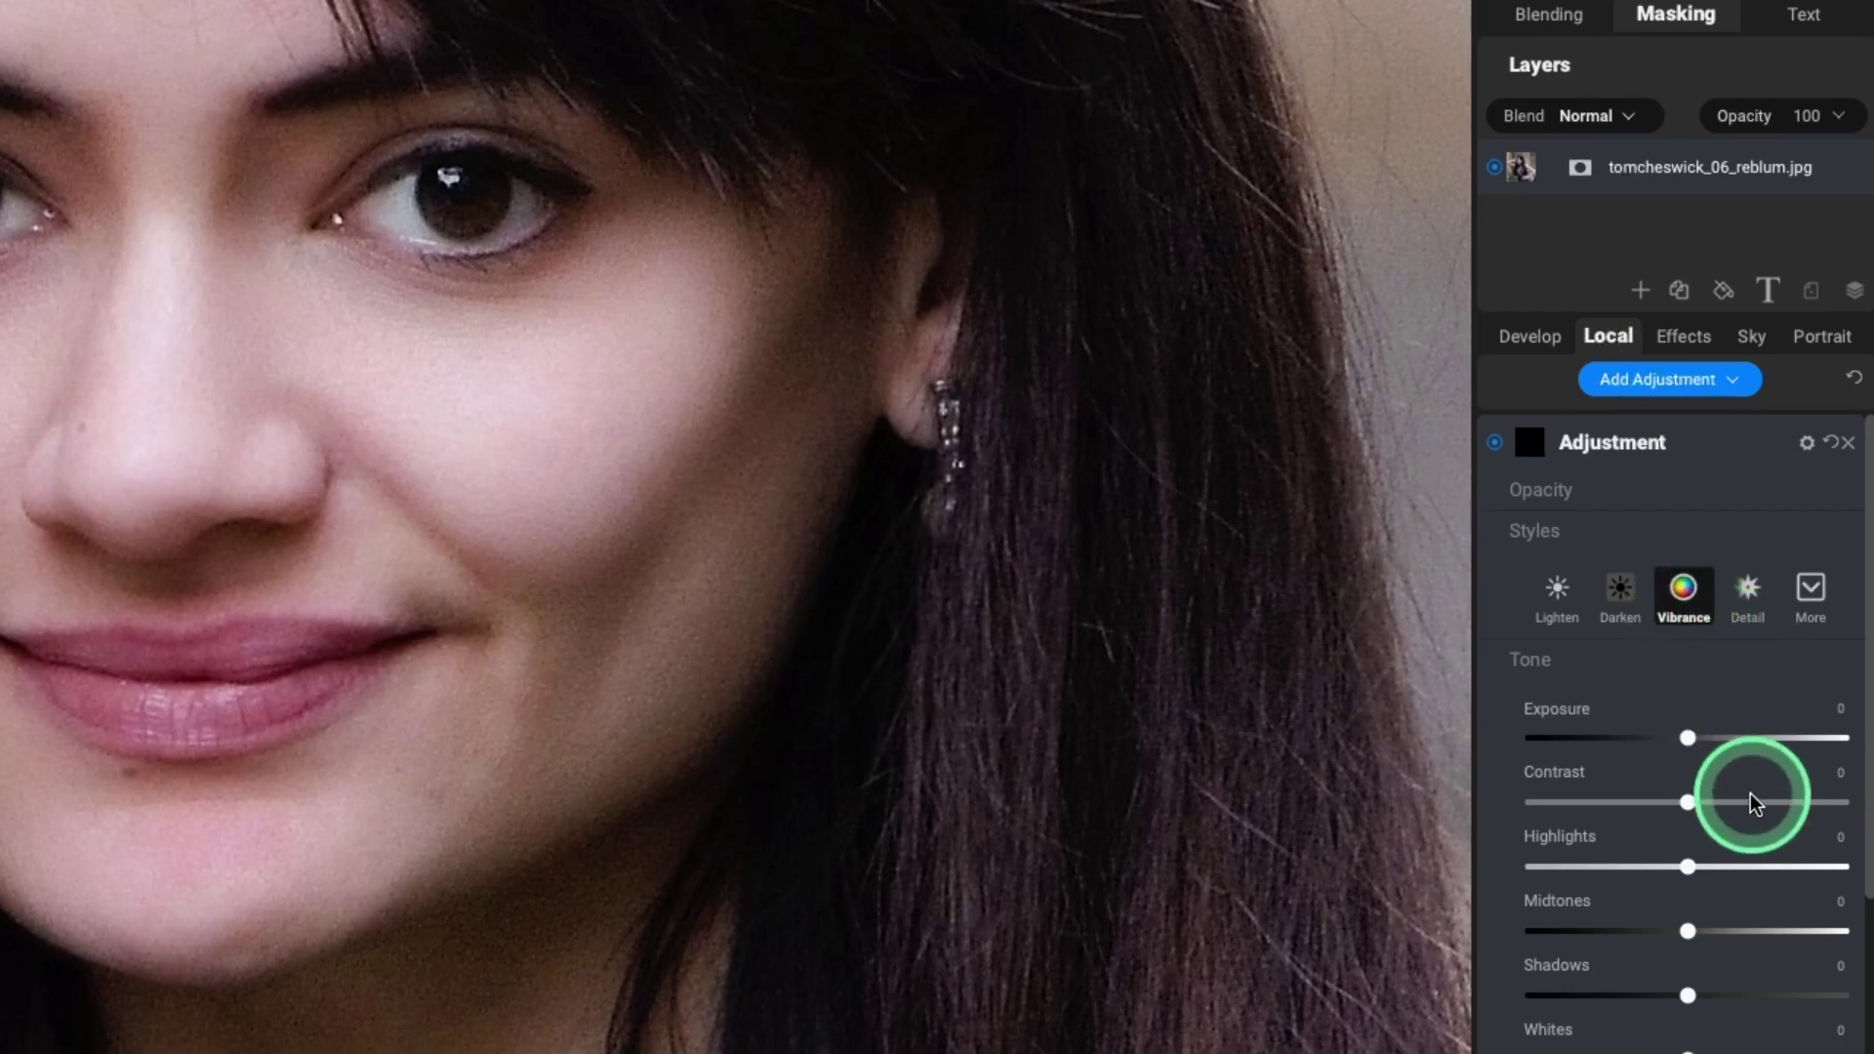
left_click_drag(1688, 933, 1720, 933)
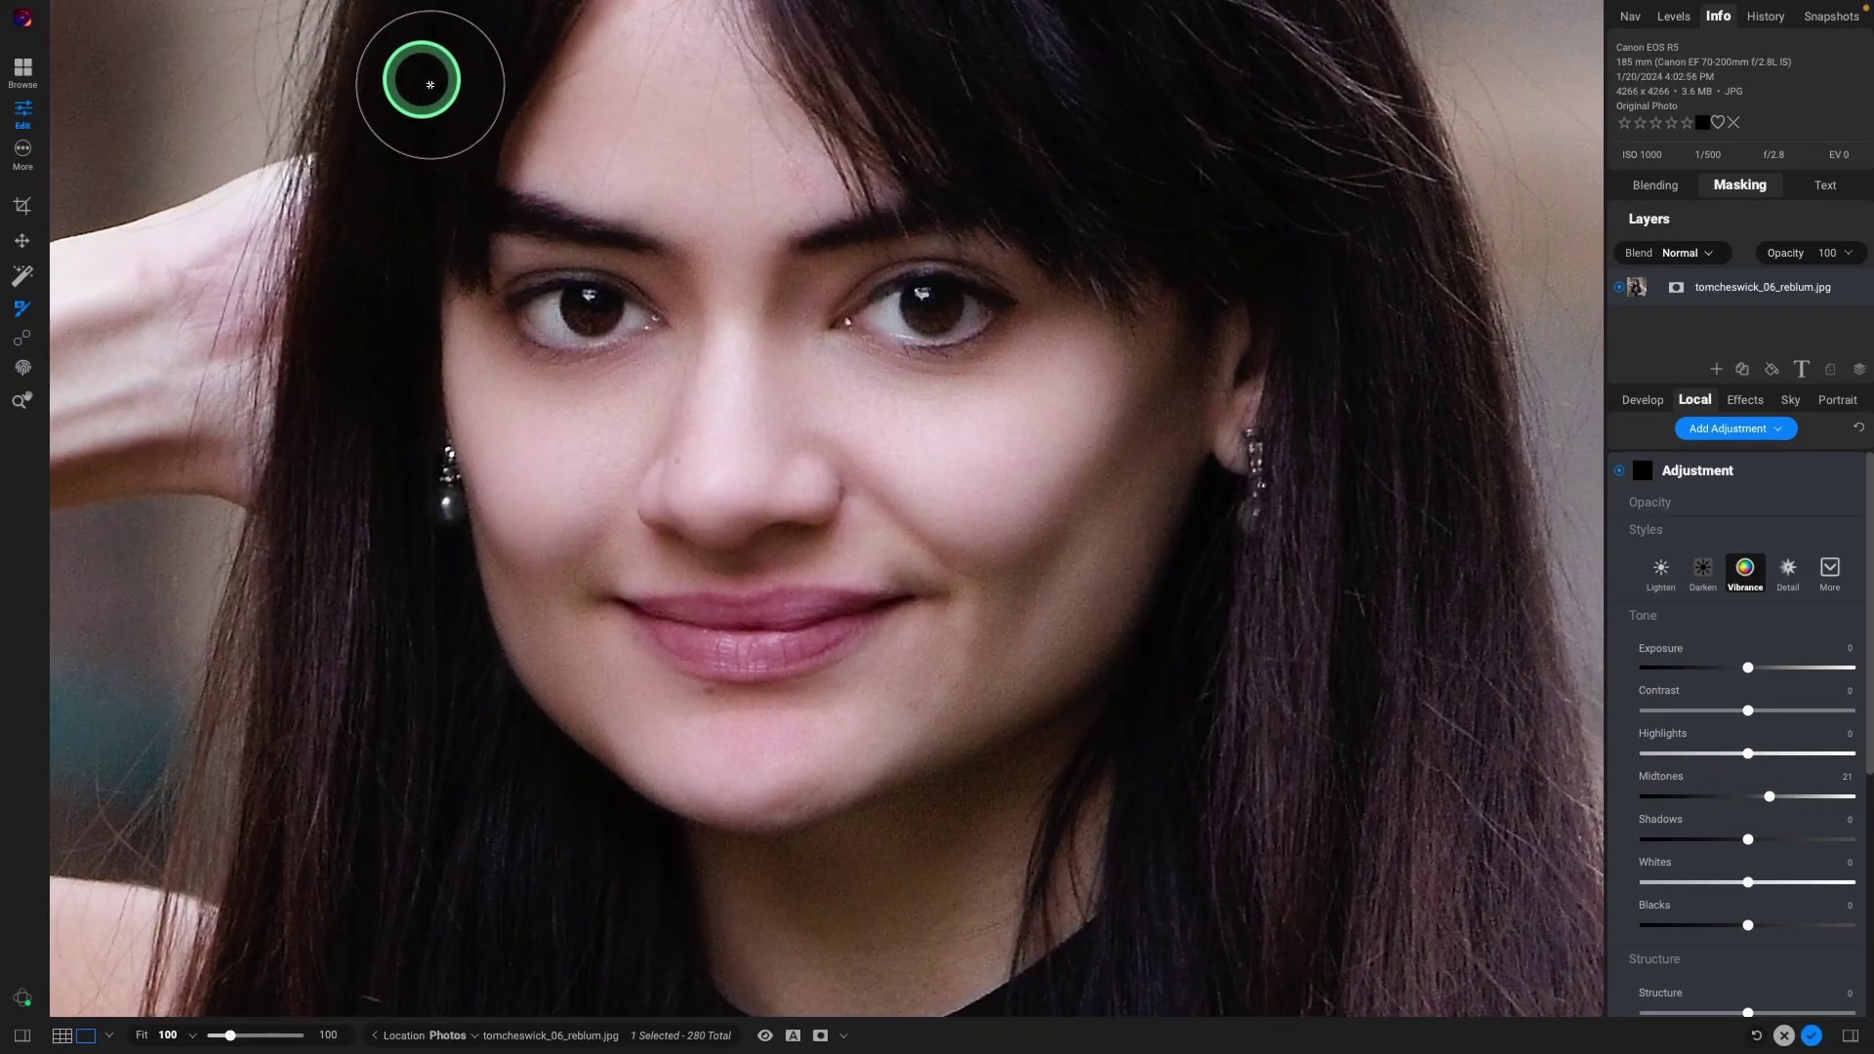
Step: Paint the adjustment onto both irises at brush opacity 32, resizing the brush to fit, and raise its Midtones further
mouse_move(418, 21)
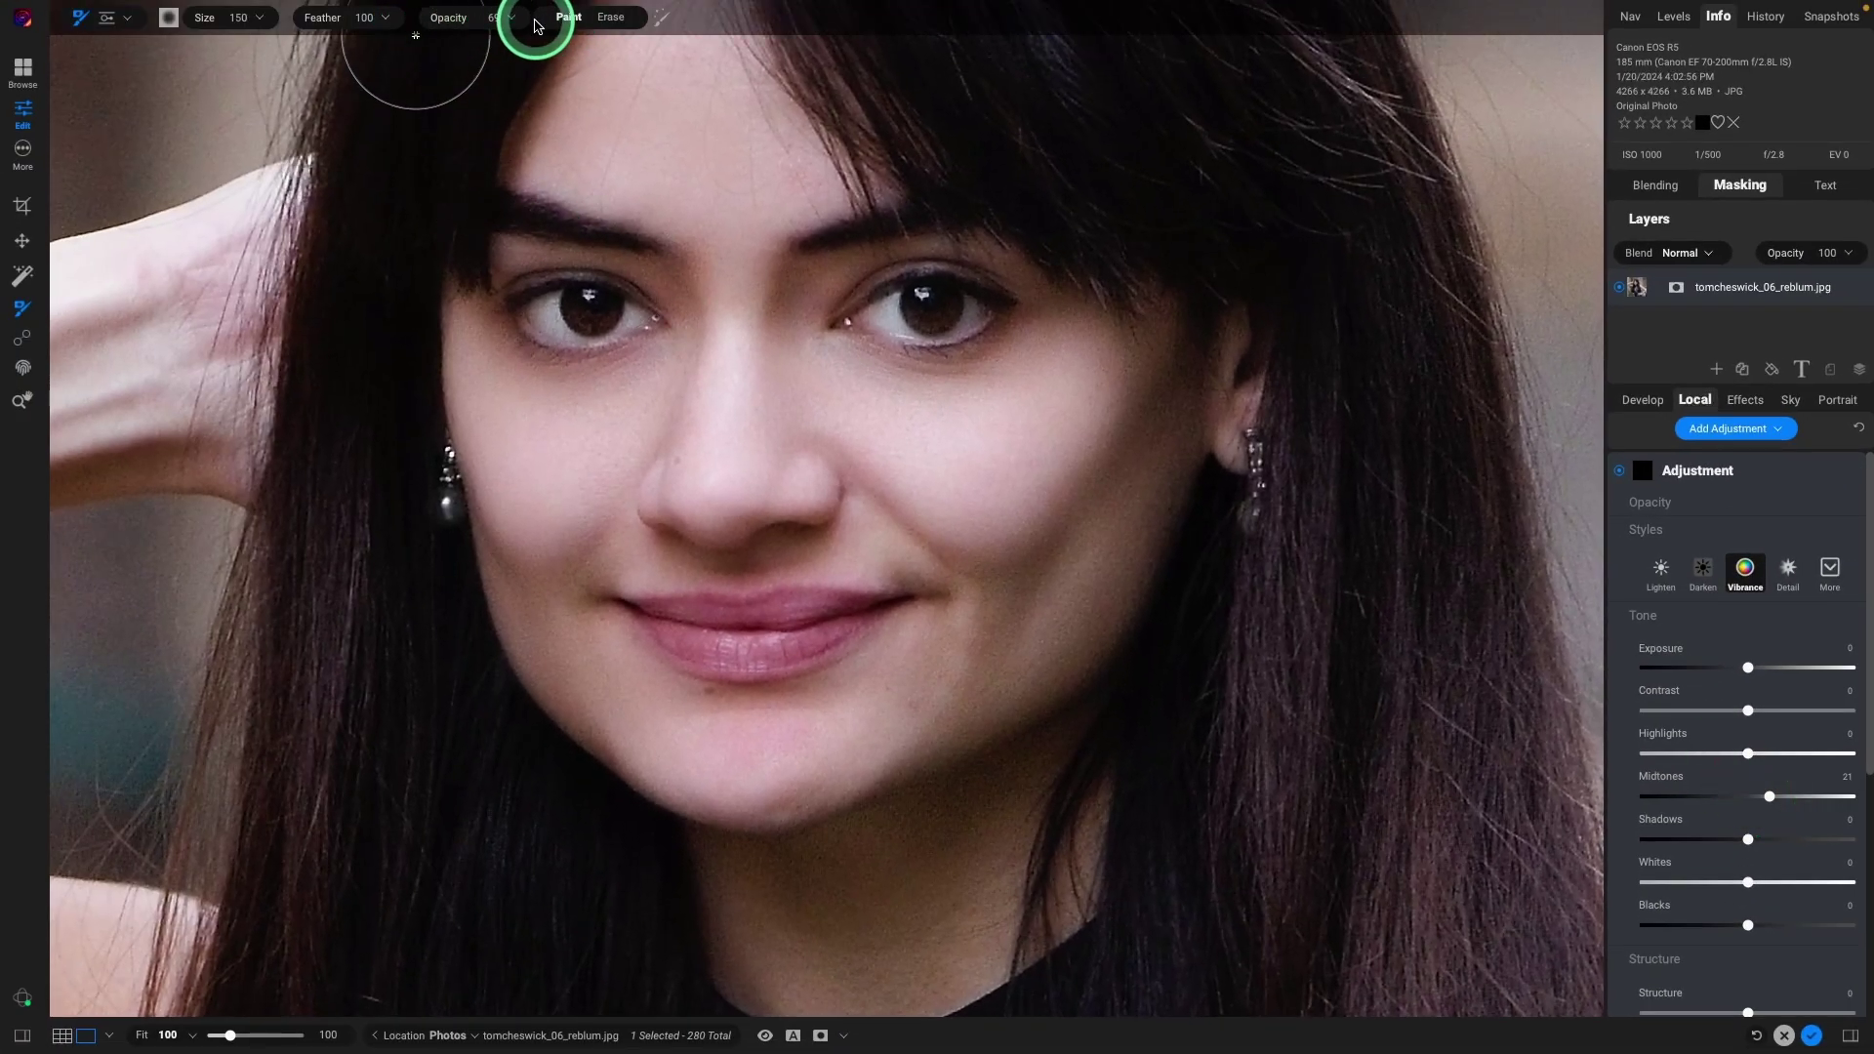
left_click(504, 19)
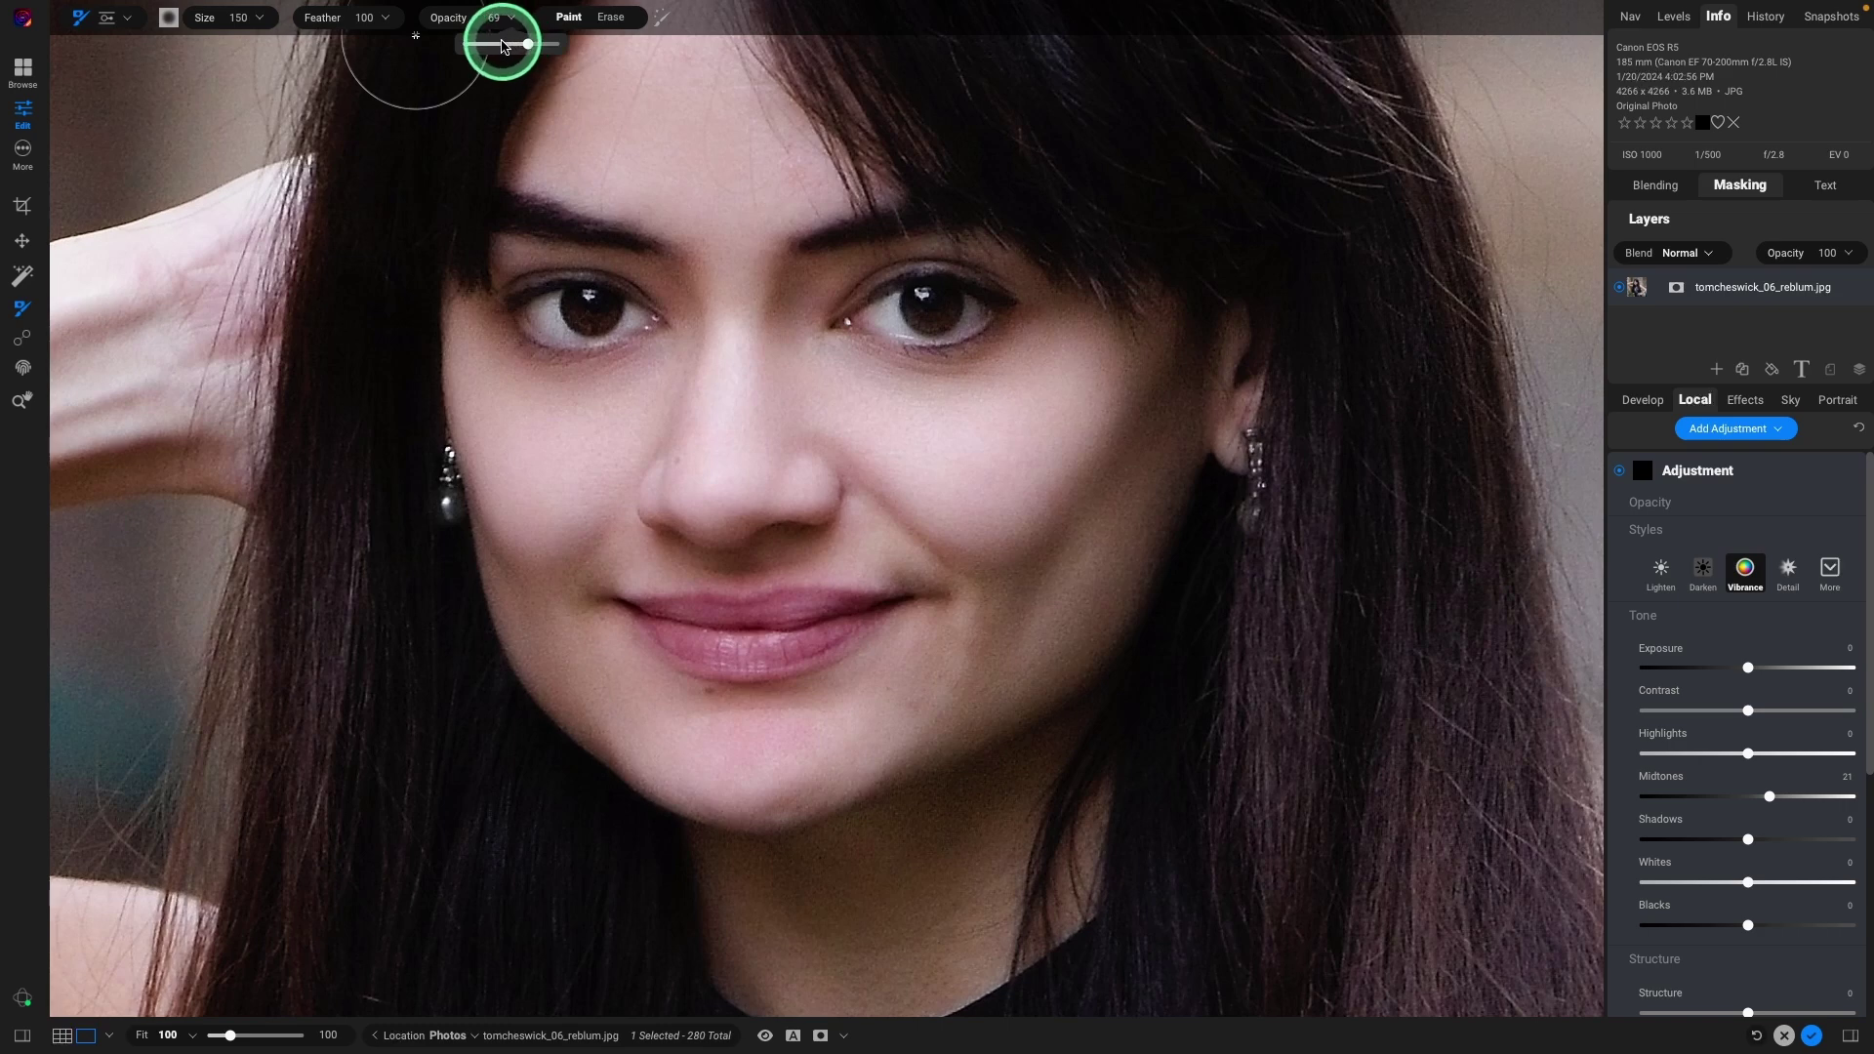
left_click(494, 44)
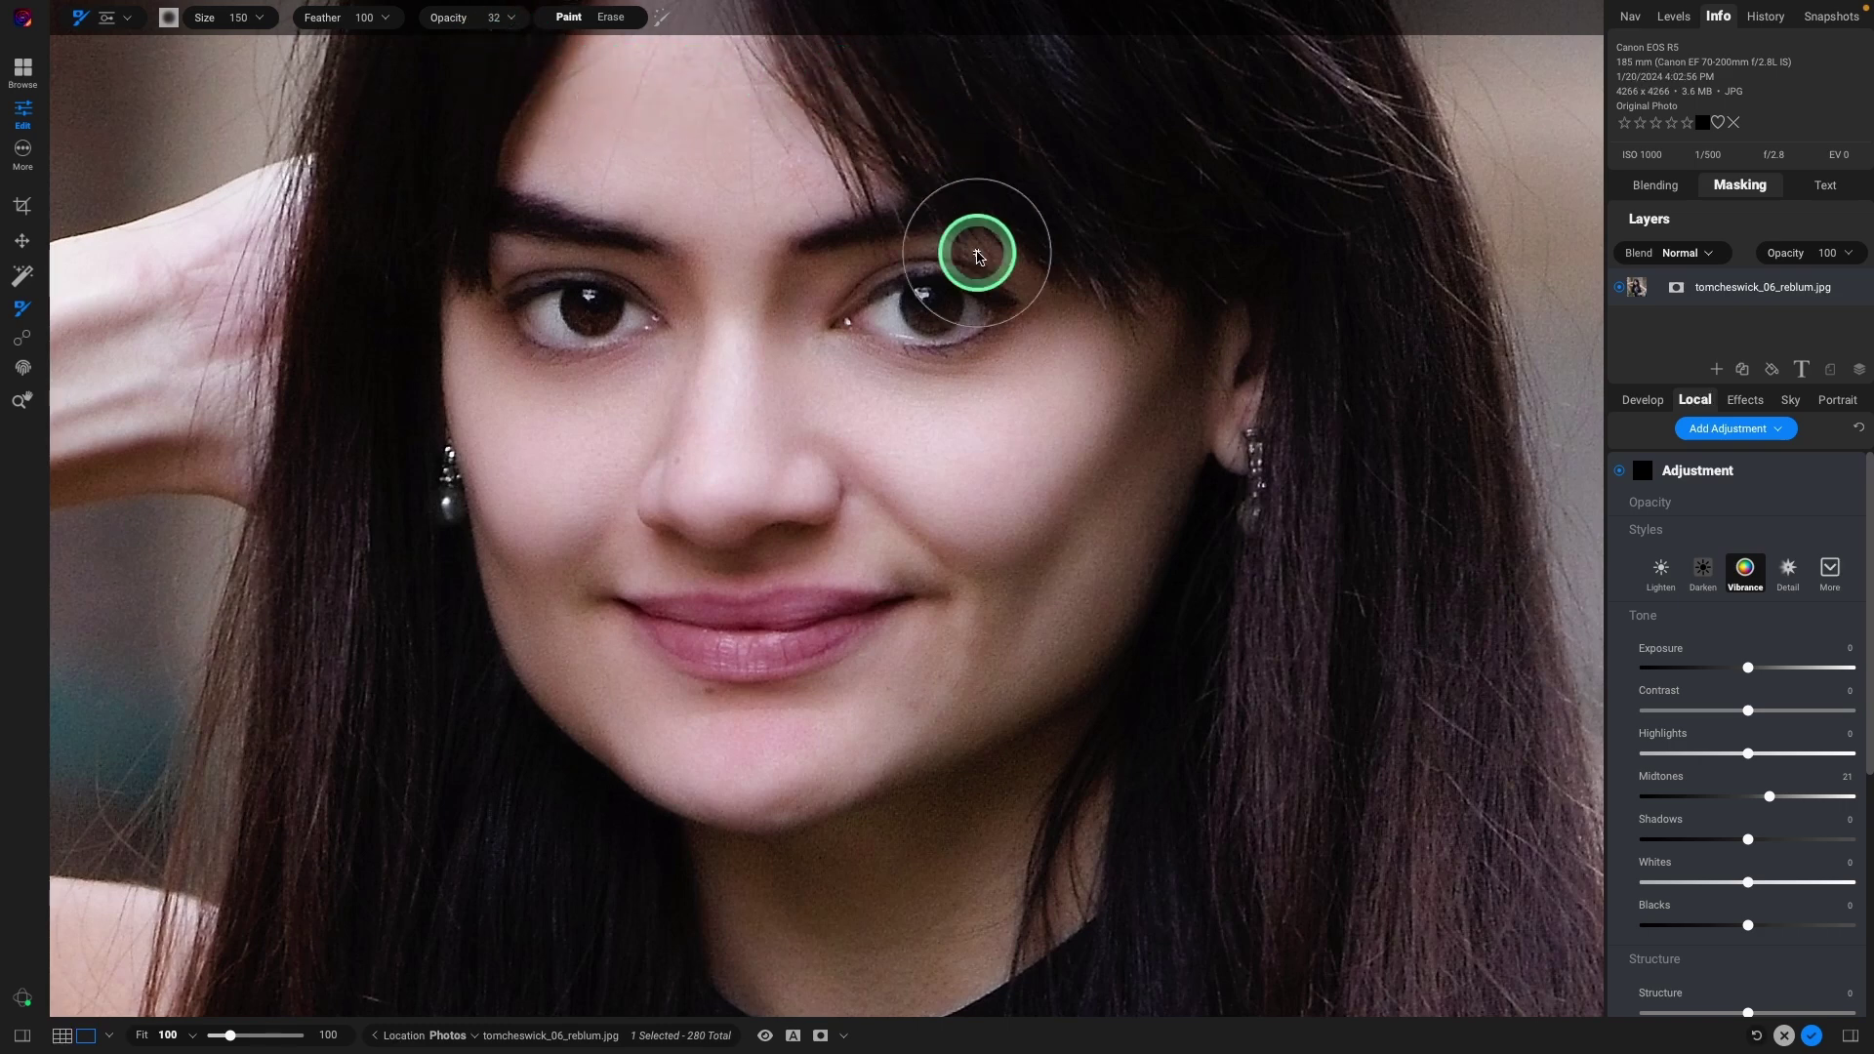
mouse_move(606, 348)
left_mouse_down()
mouse_move(548, 335)
mouse_move(533, 350)
left_mouse_up()
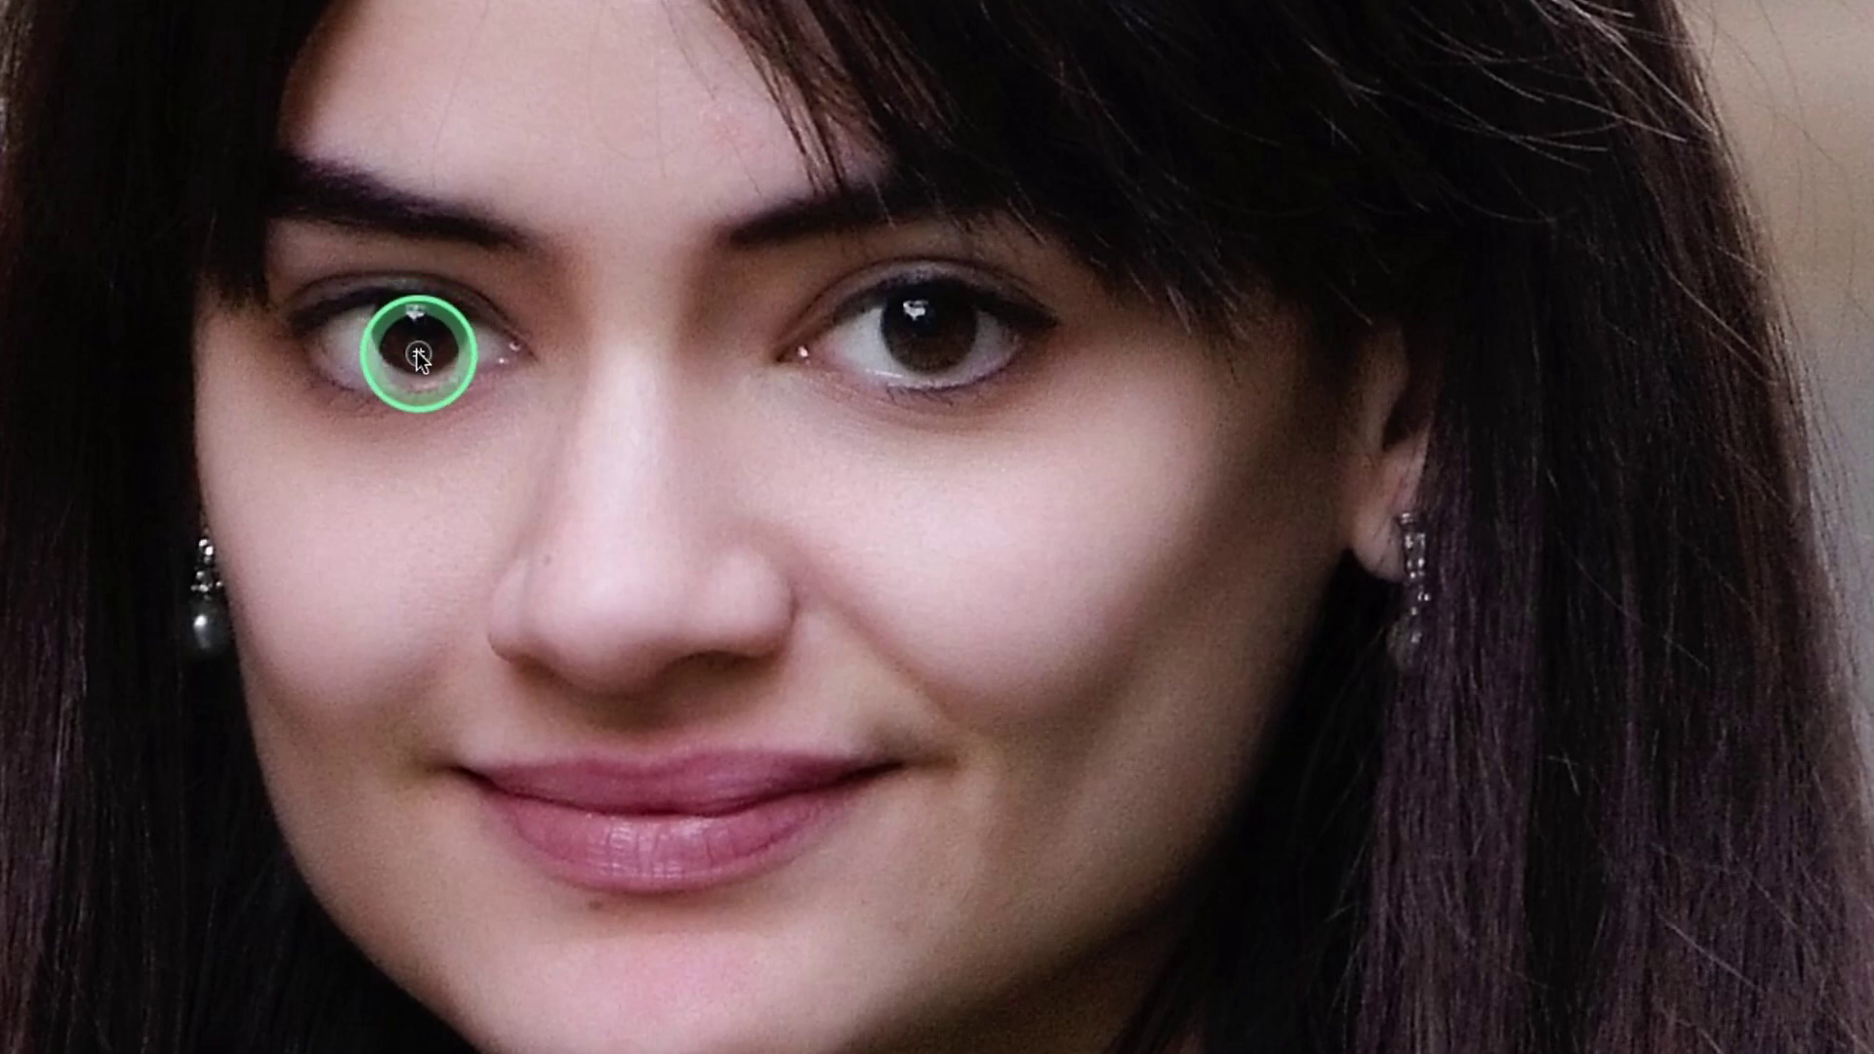
key("bracketleft")
key("bracketleft")
key("bracketleft")
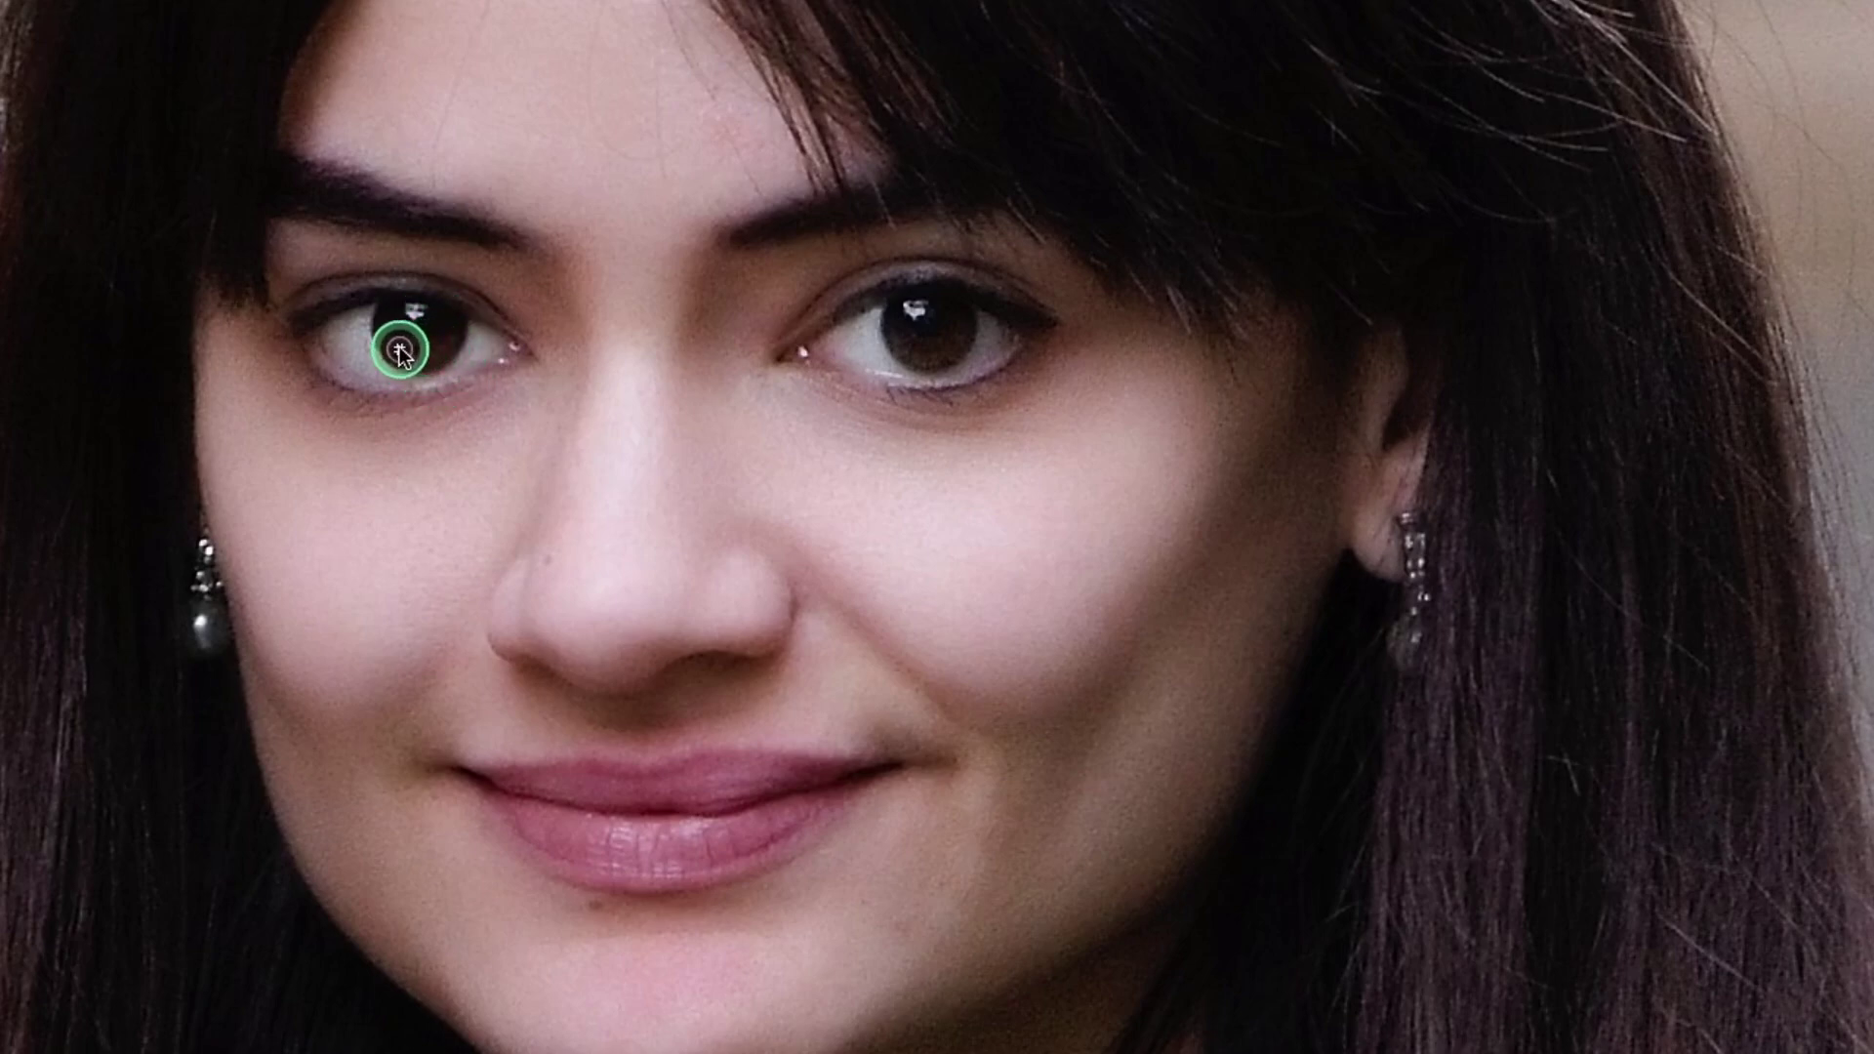
key("bracketright")
key("bracketright")
key("bracketright")
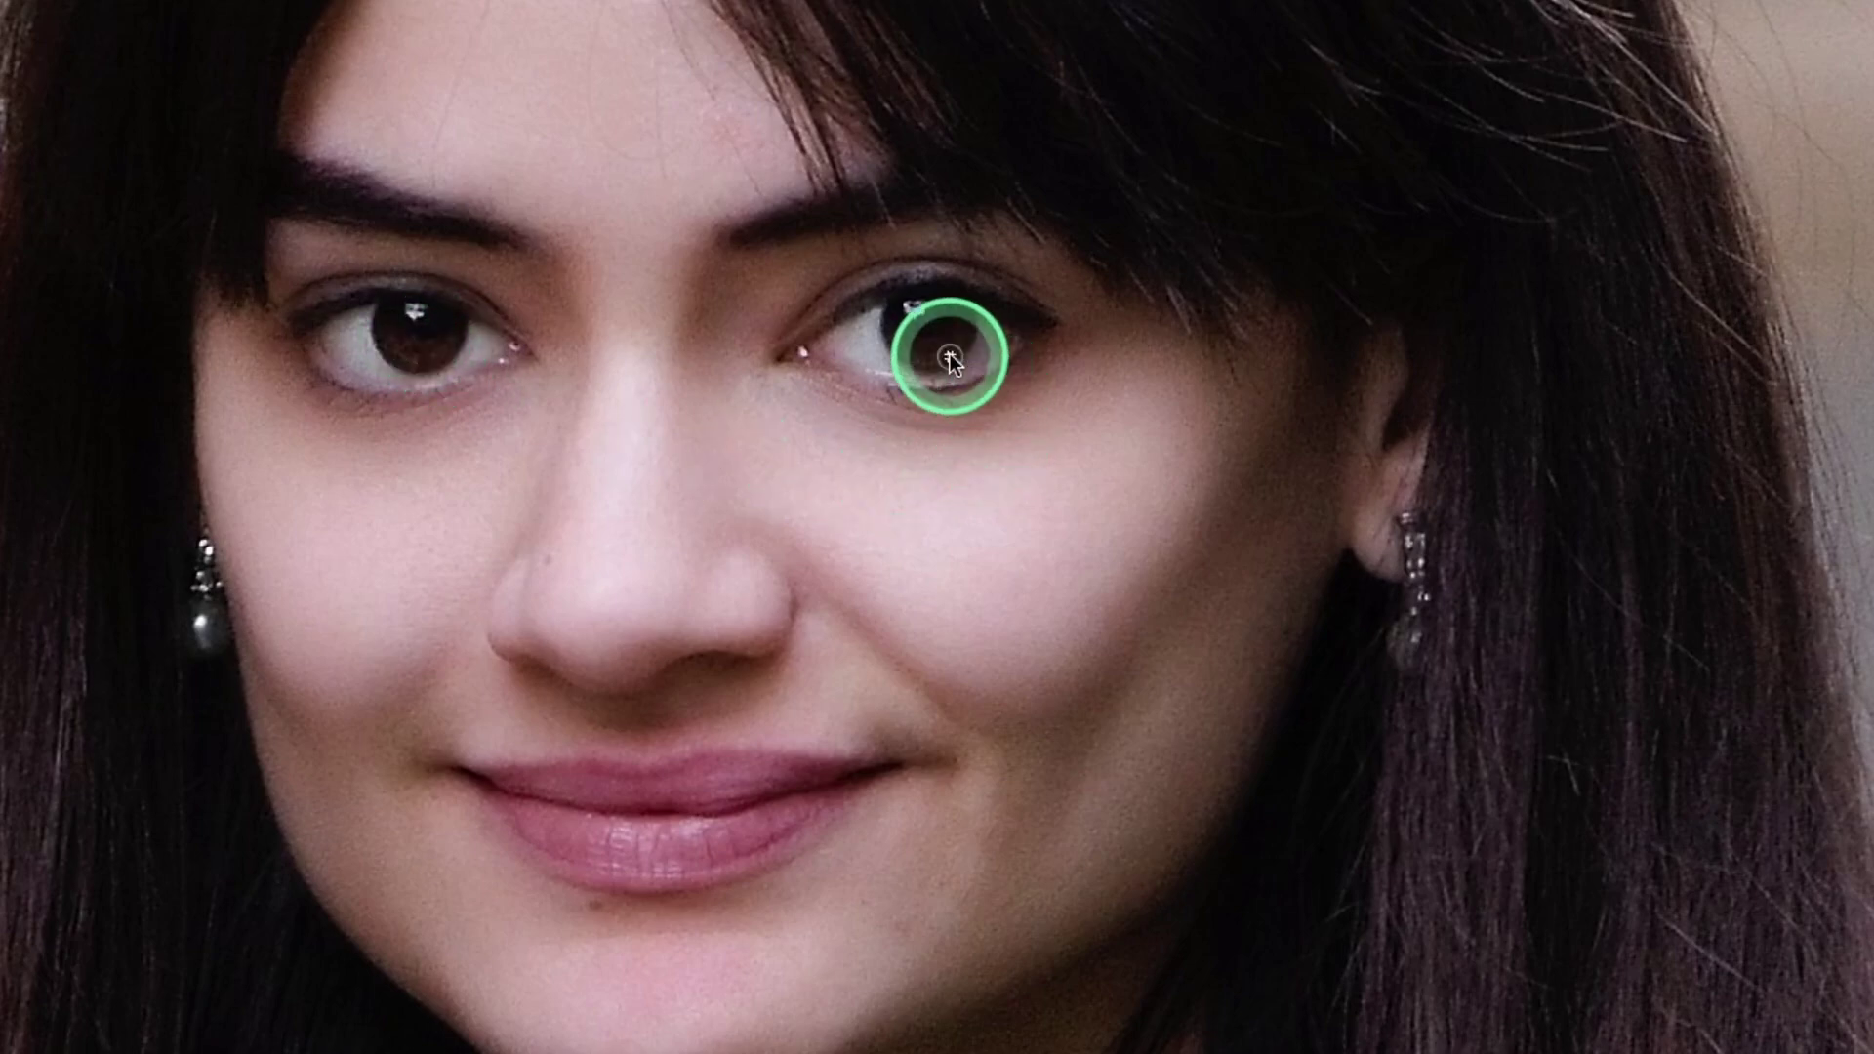
key("bracketleft")
key("bracketleft")
key("bracketleft")
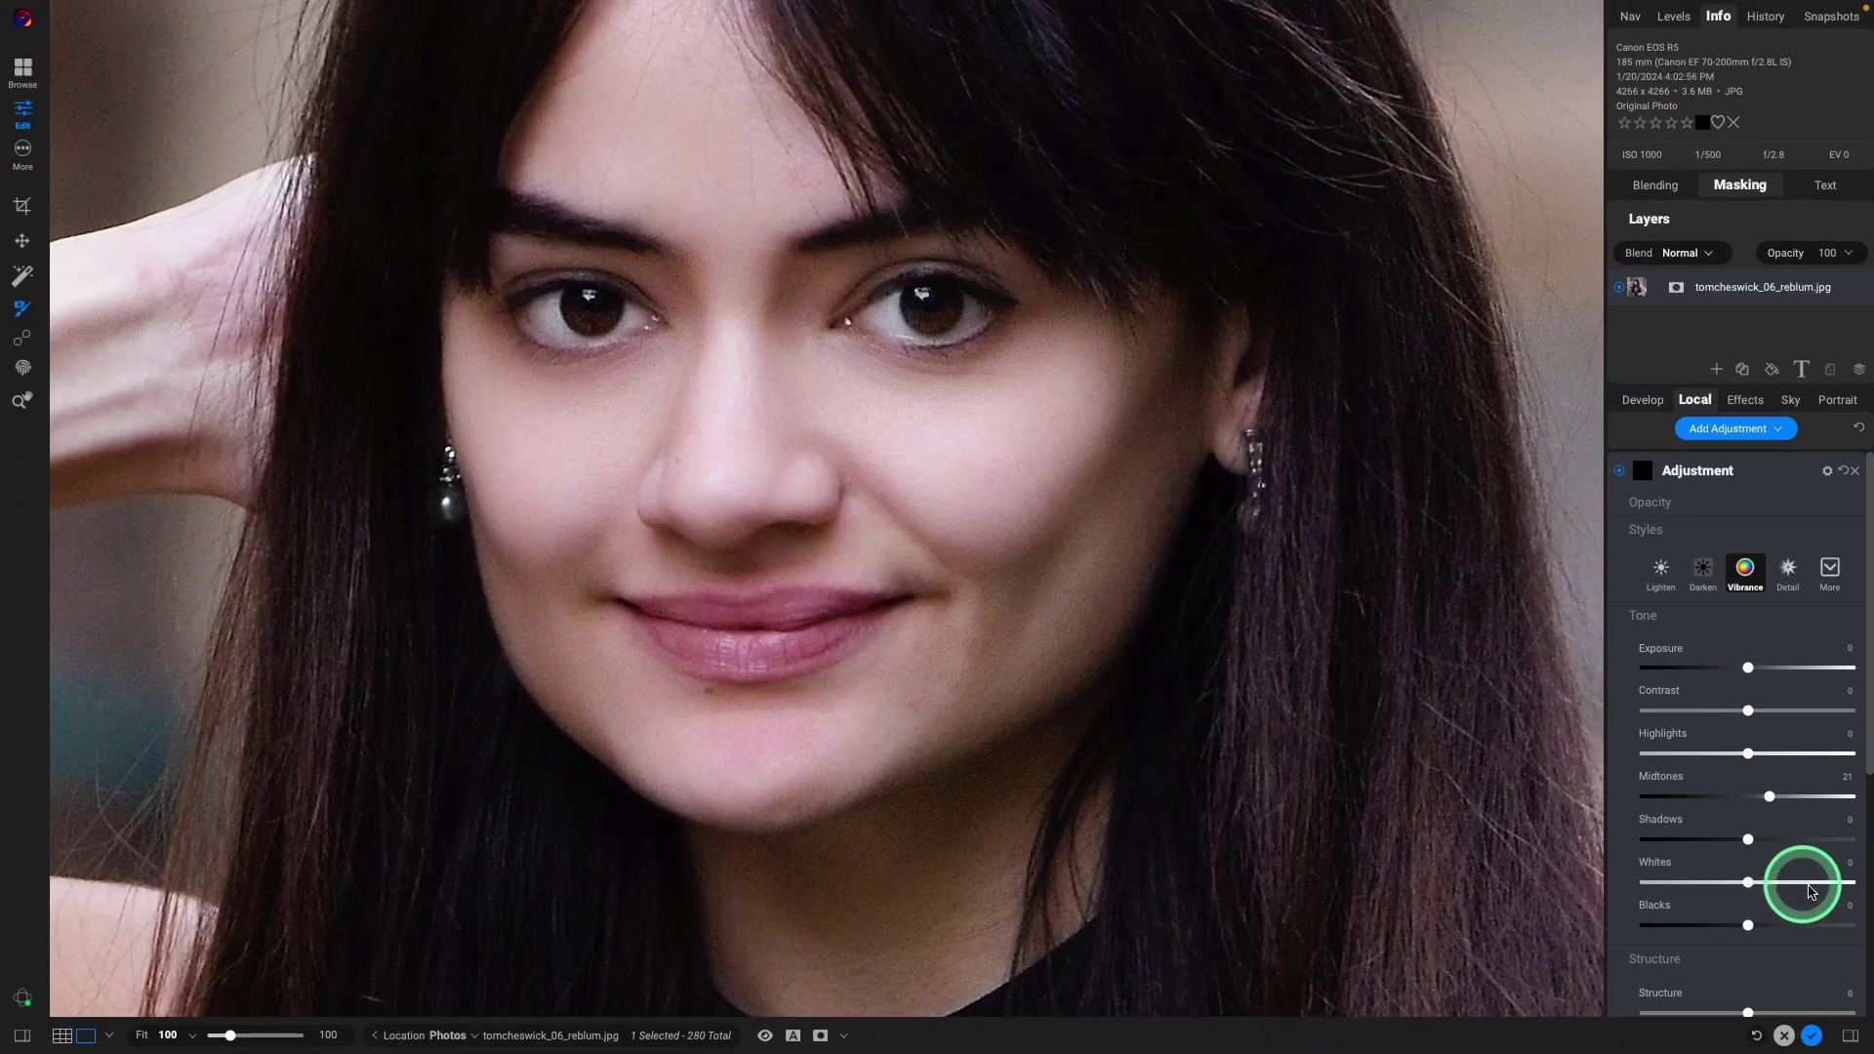
left_click_drag(1757, 795, 1797, 798)
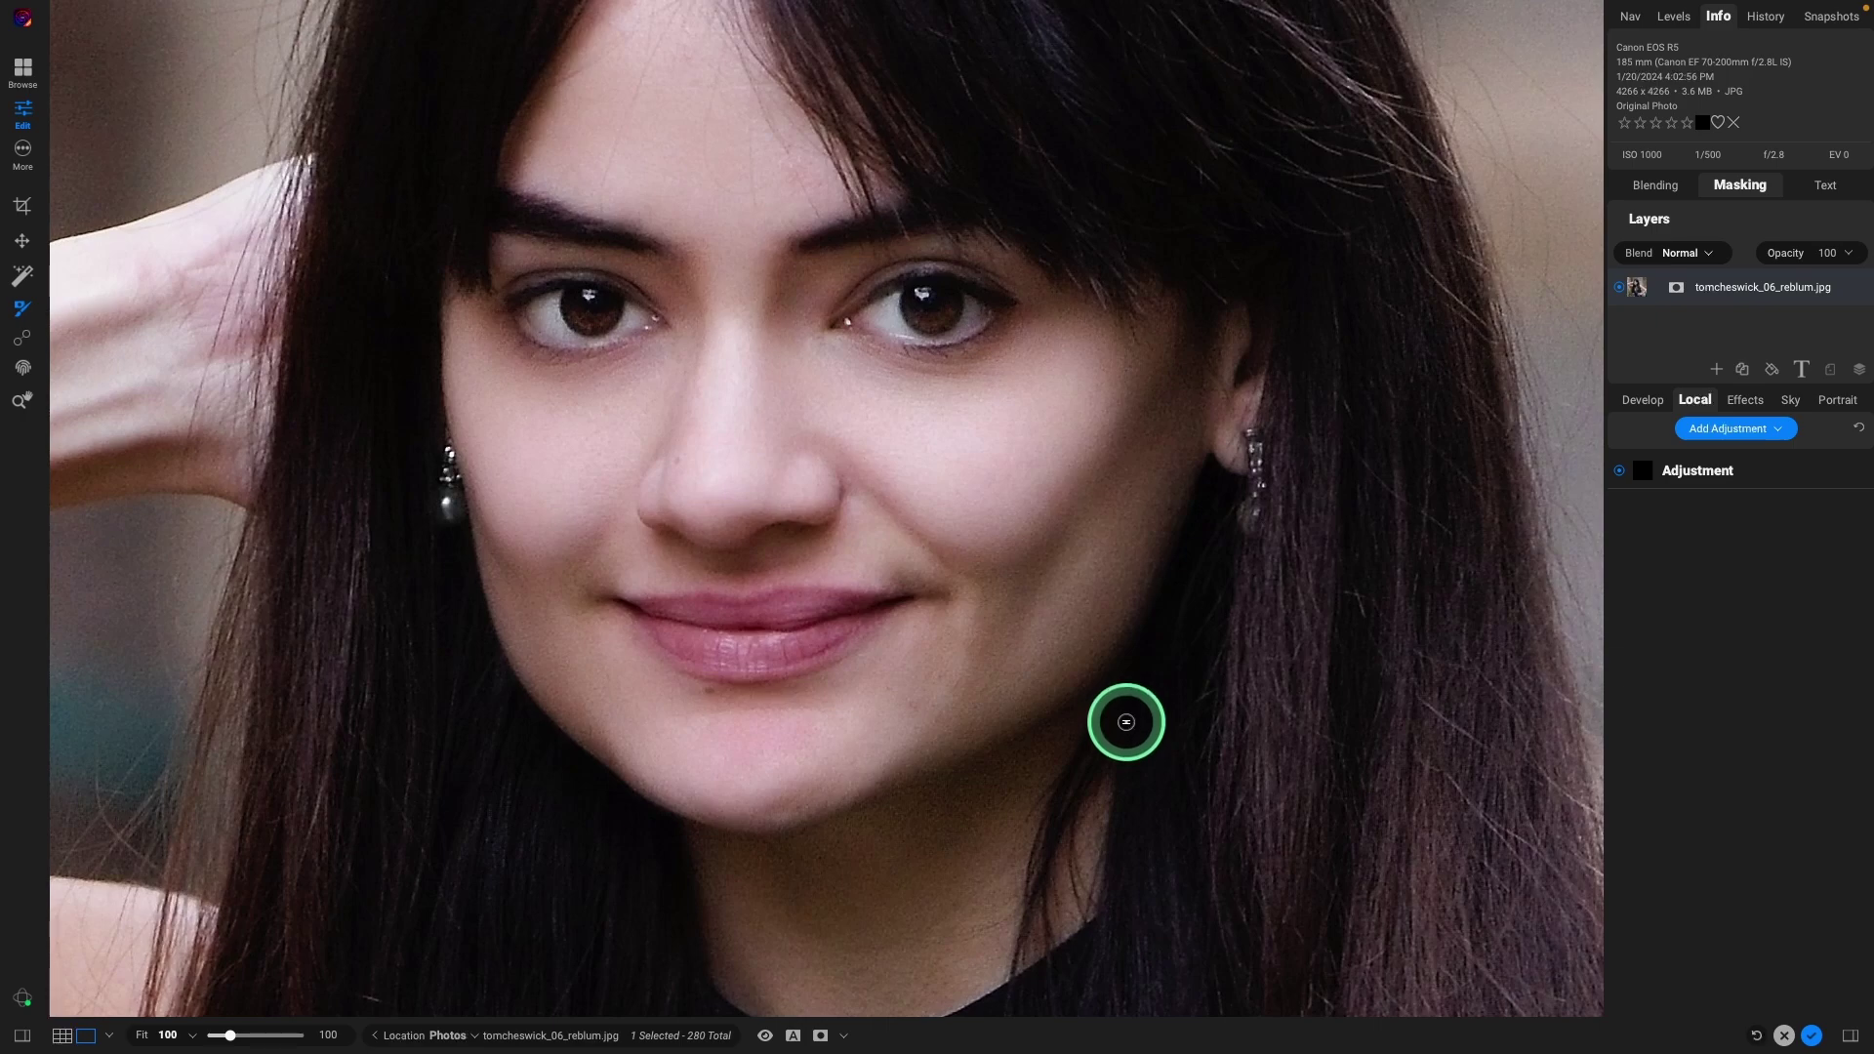
Step: Add a LUTs filter to the whole portrait and set its category to Color Grading
key("ctrl+0")
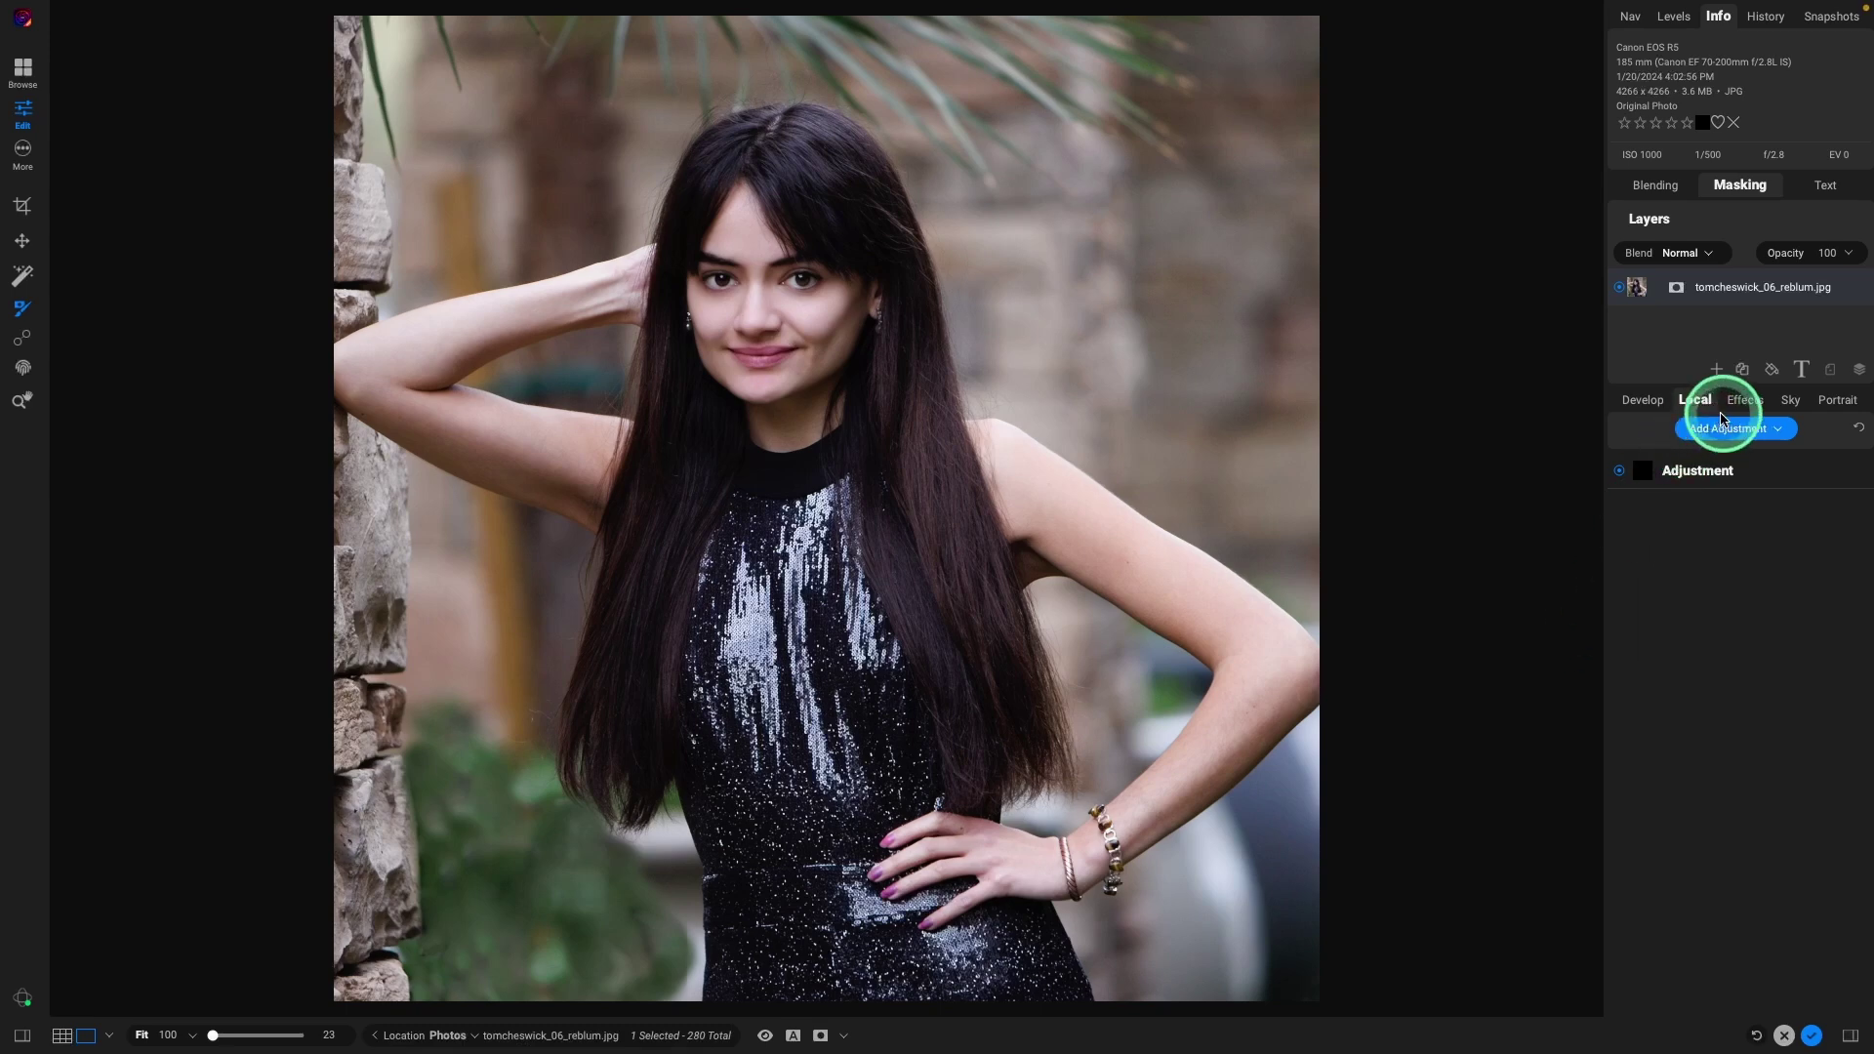
left_click(1743, 399)
left_click(1745, 471)
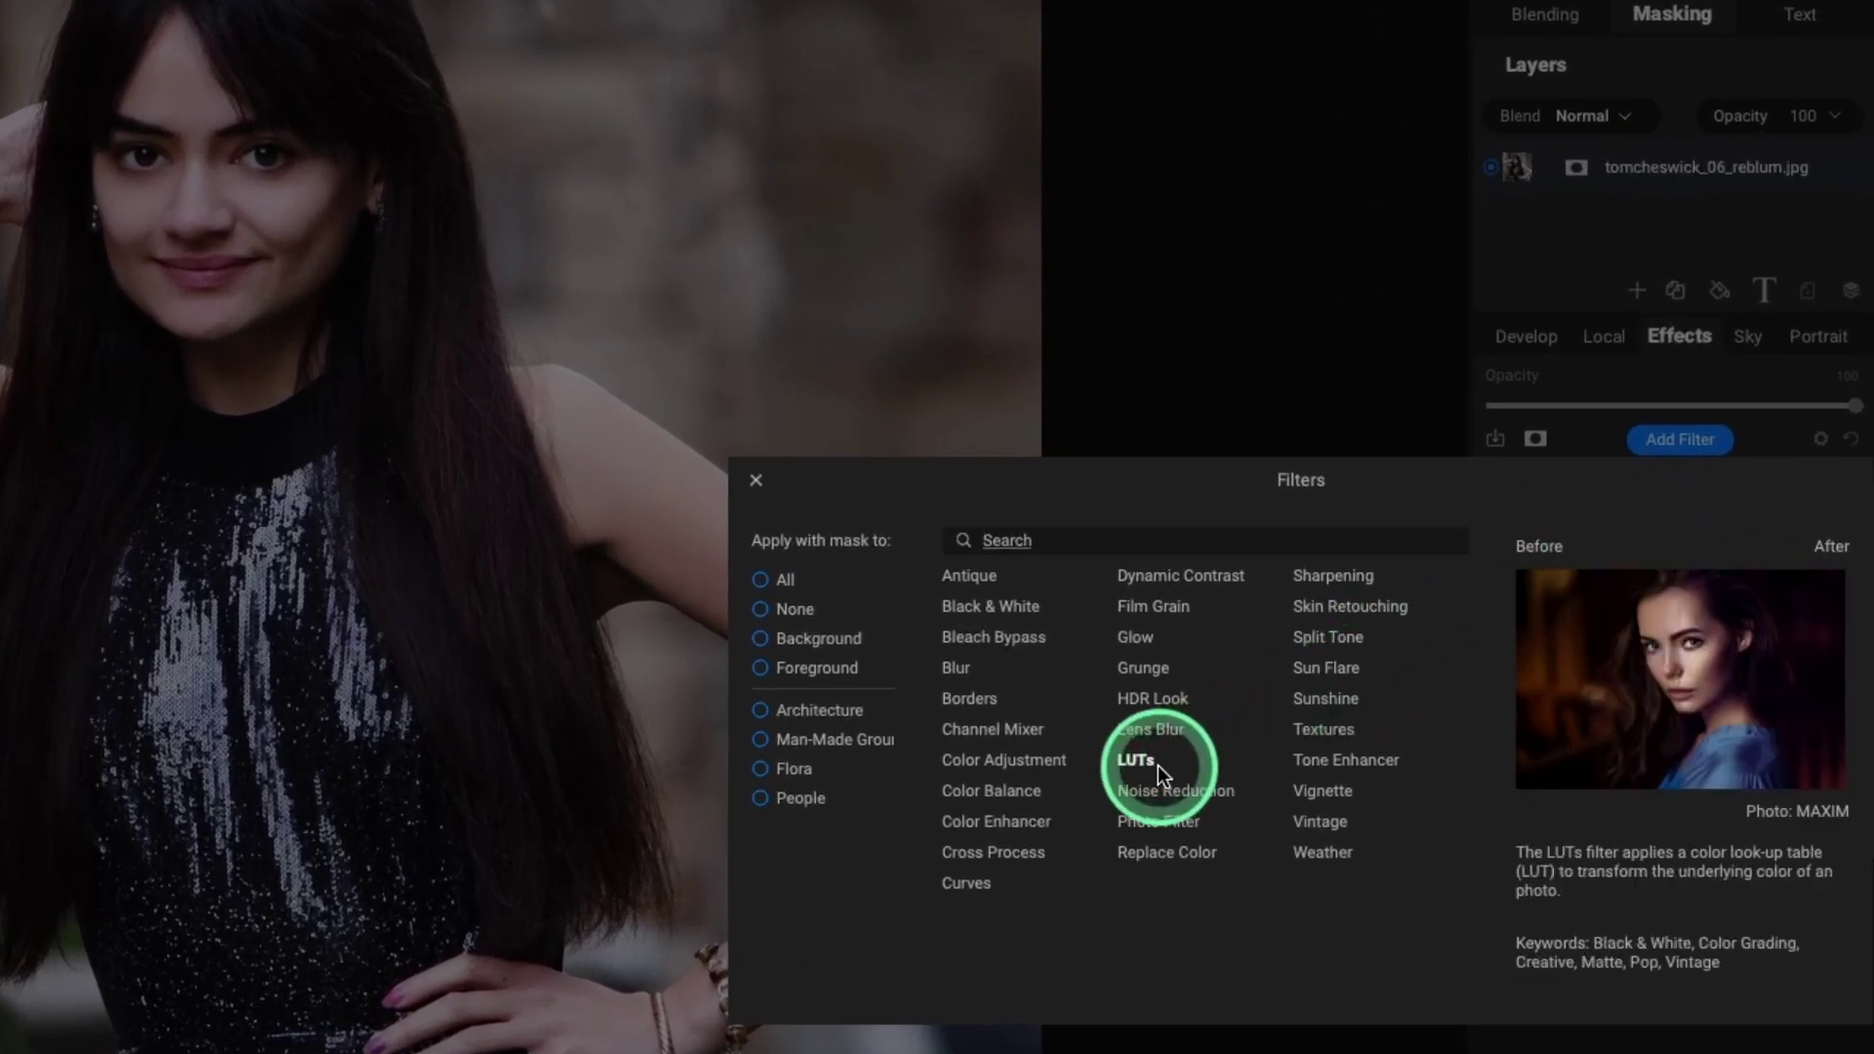
left_click(1158, 766)
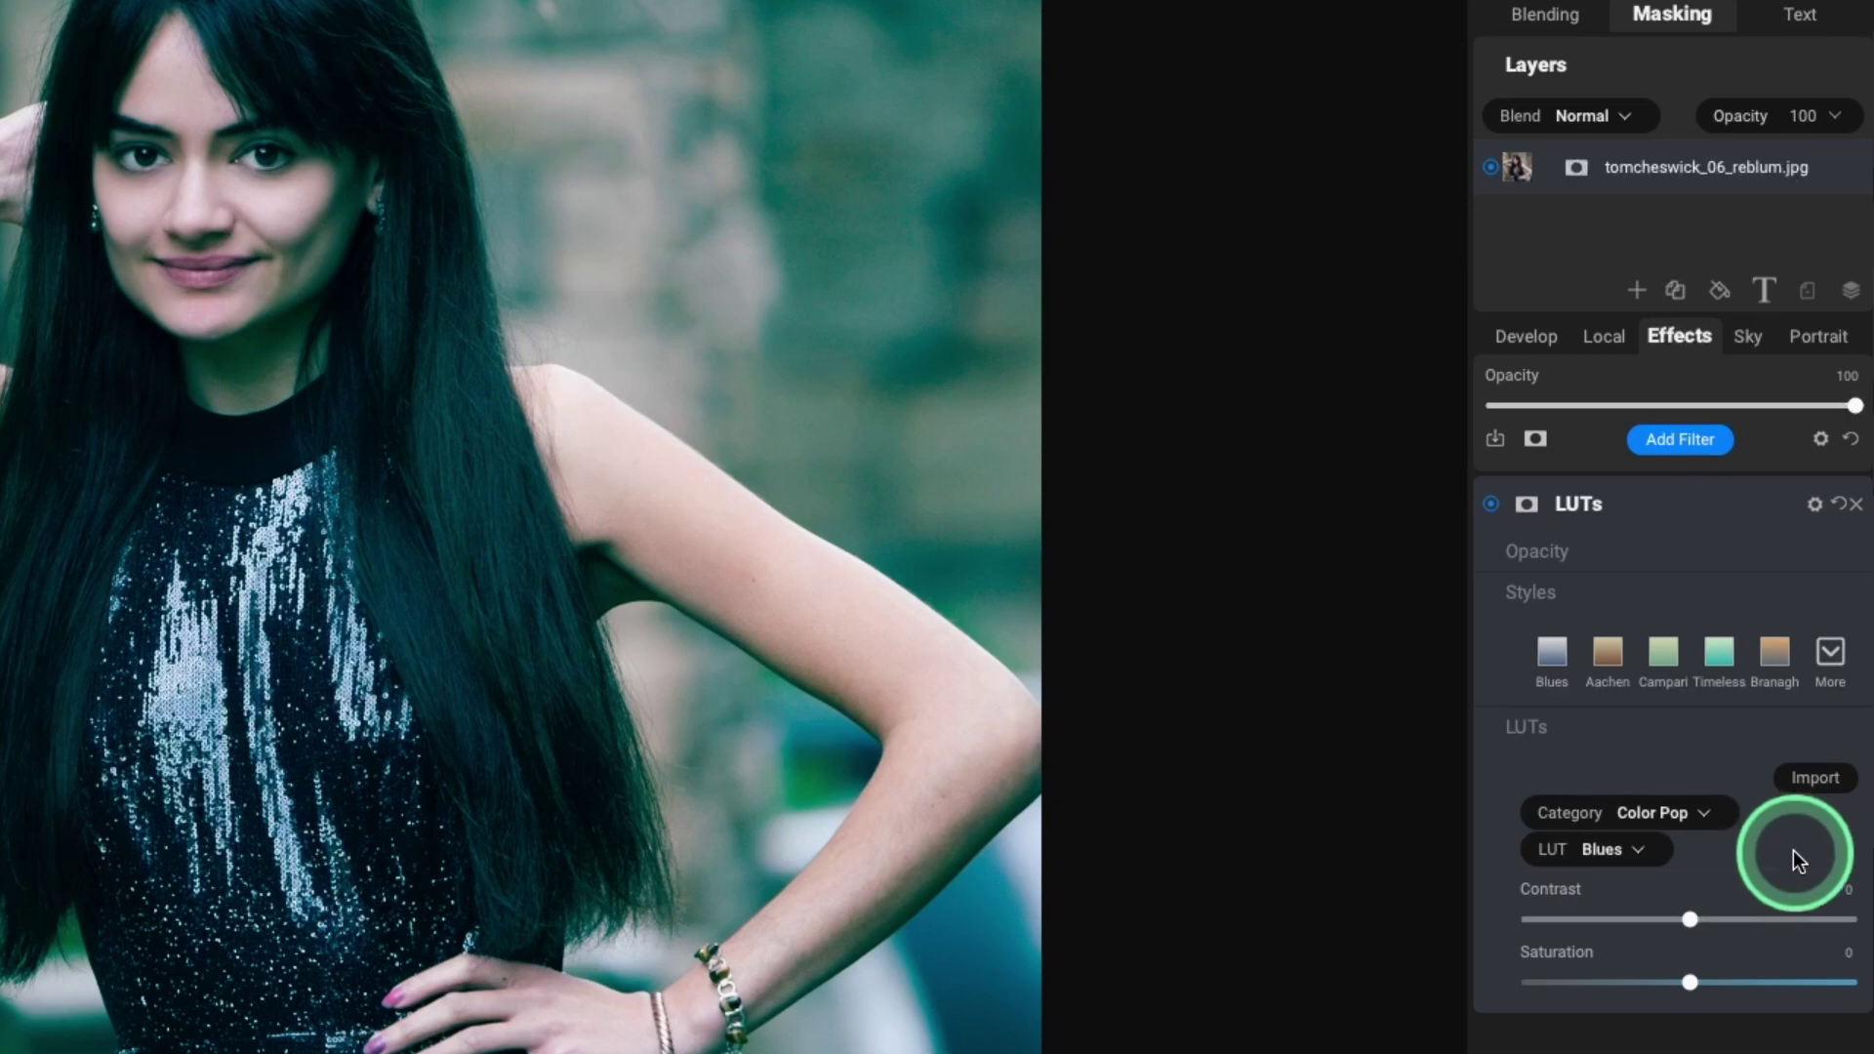
left_click(1697, 812)
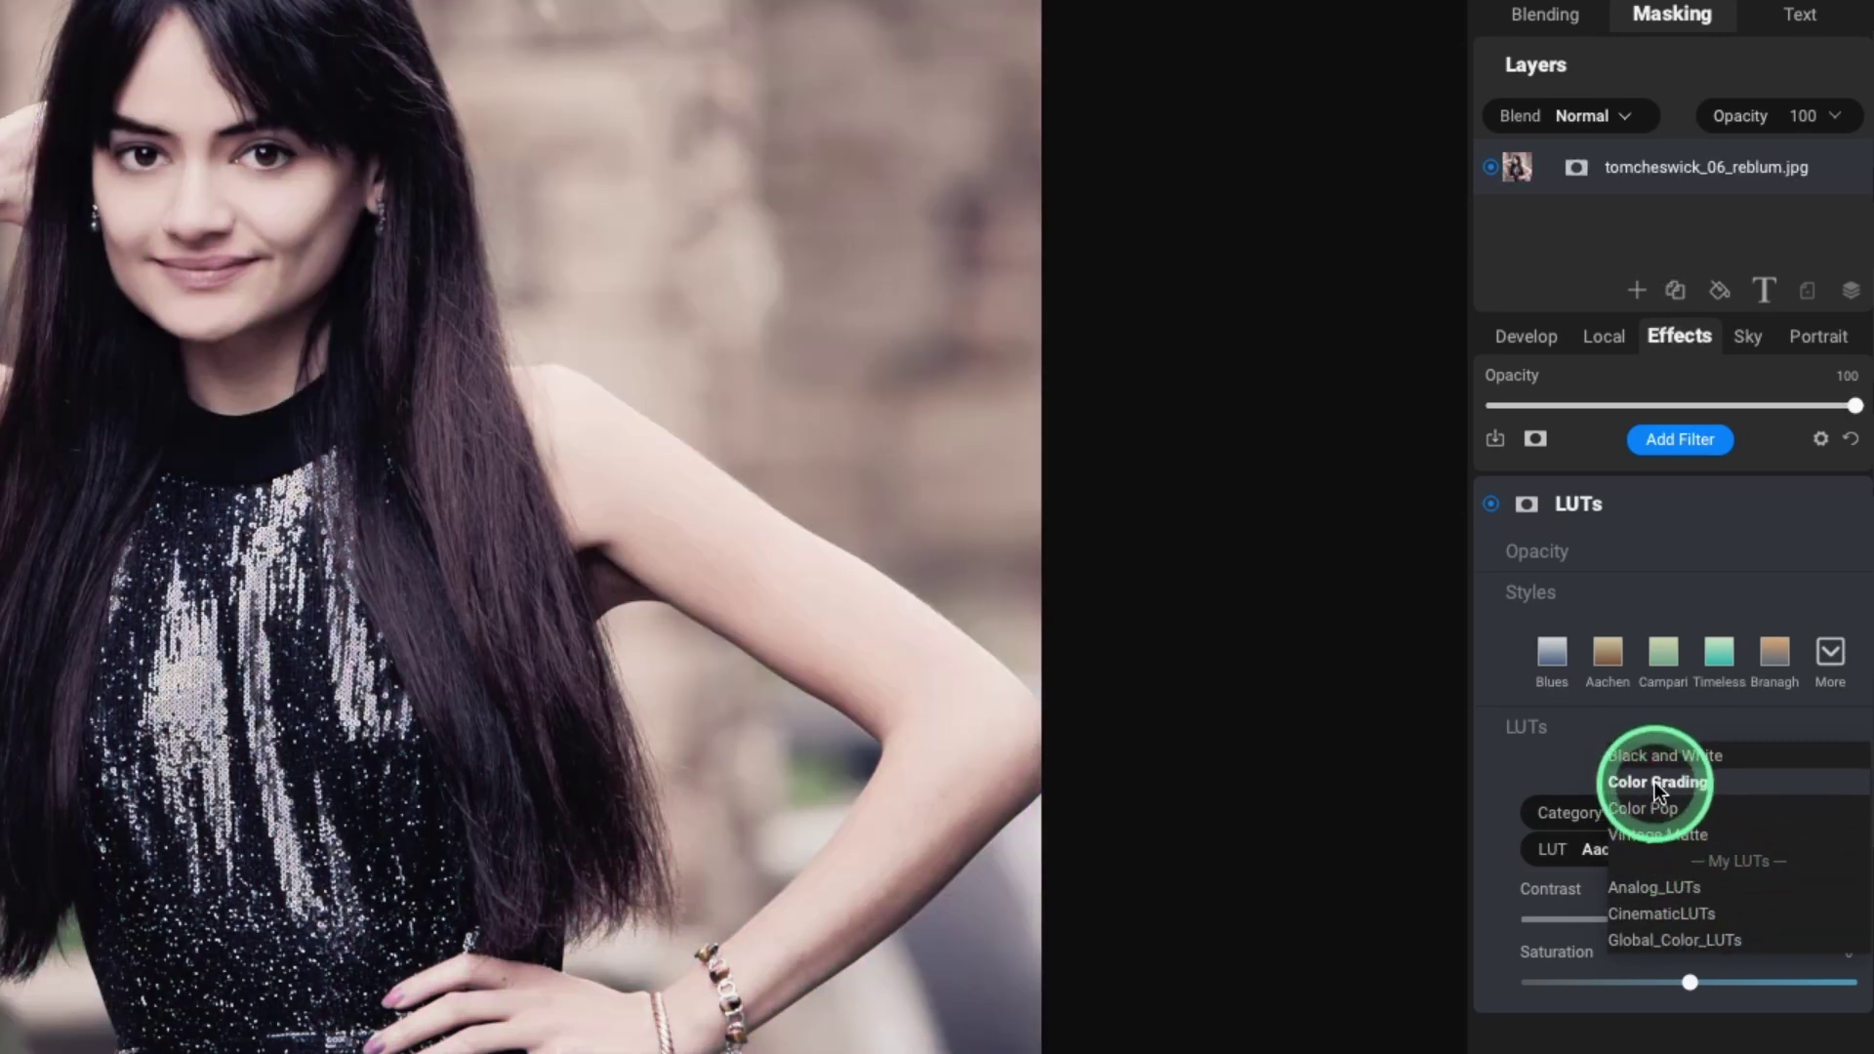
left_click(1655, 781)
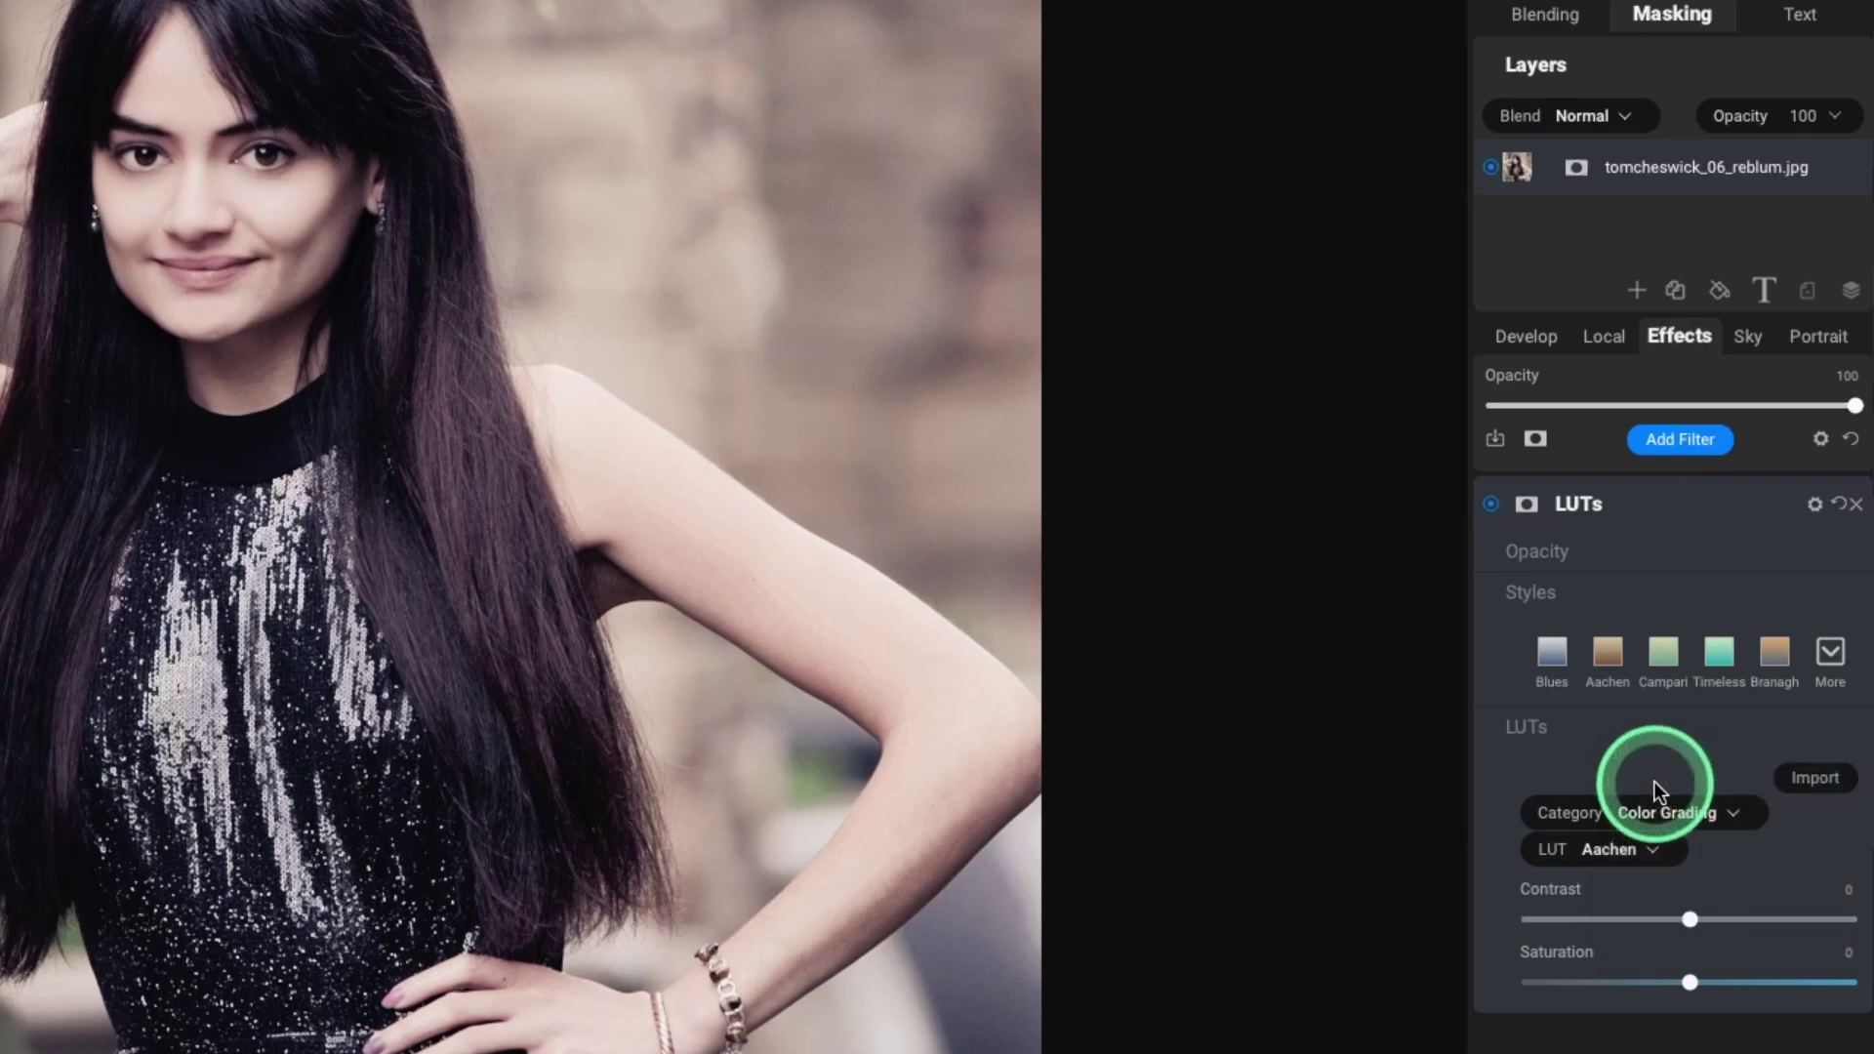
Step: Preview the Color Grading LUTs on the portrait, choose Keen, and compare the photo with the filter off and on
left_click(1648, 851)
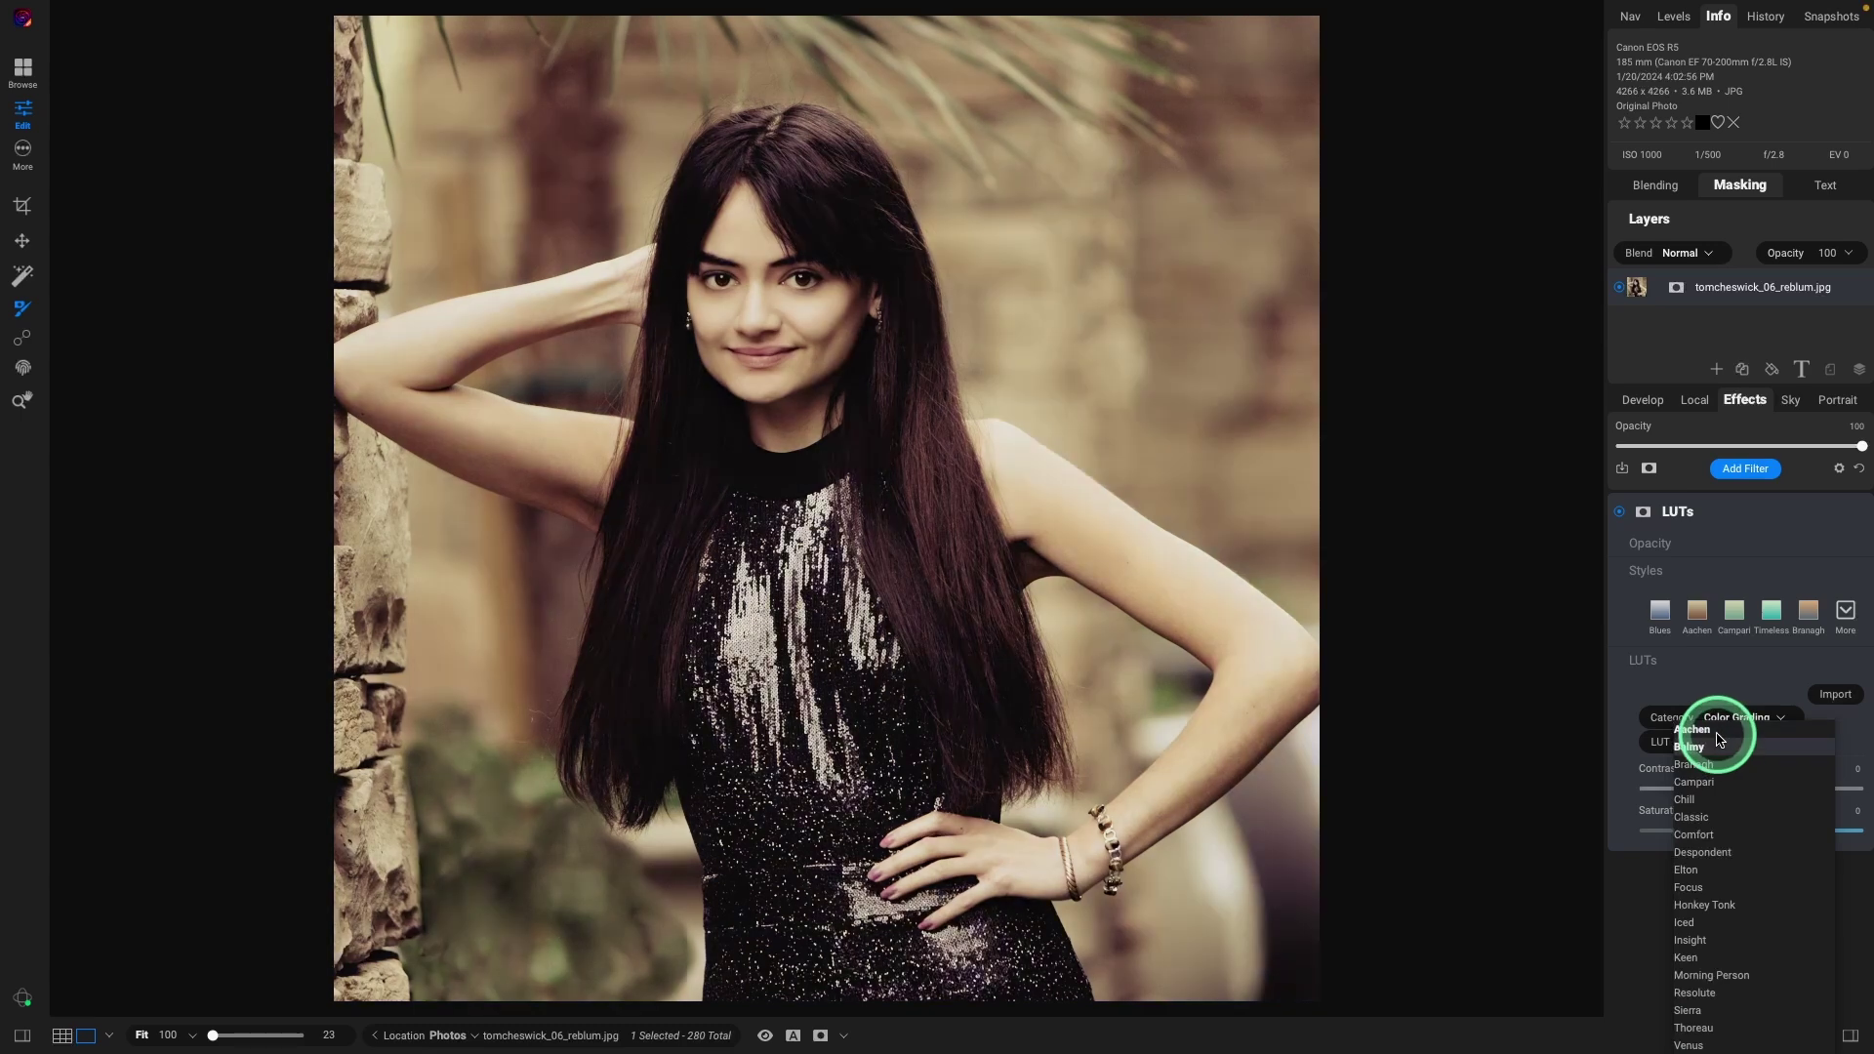
key("Down")
key("Down")
key("Down")
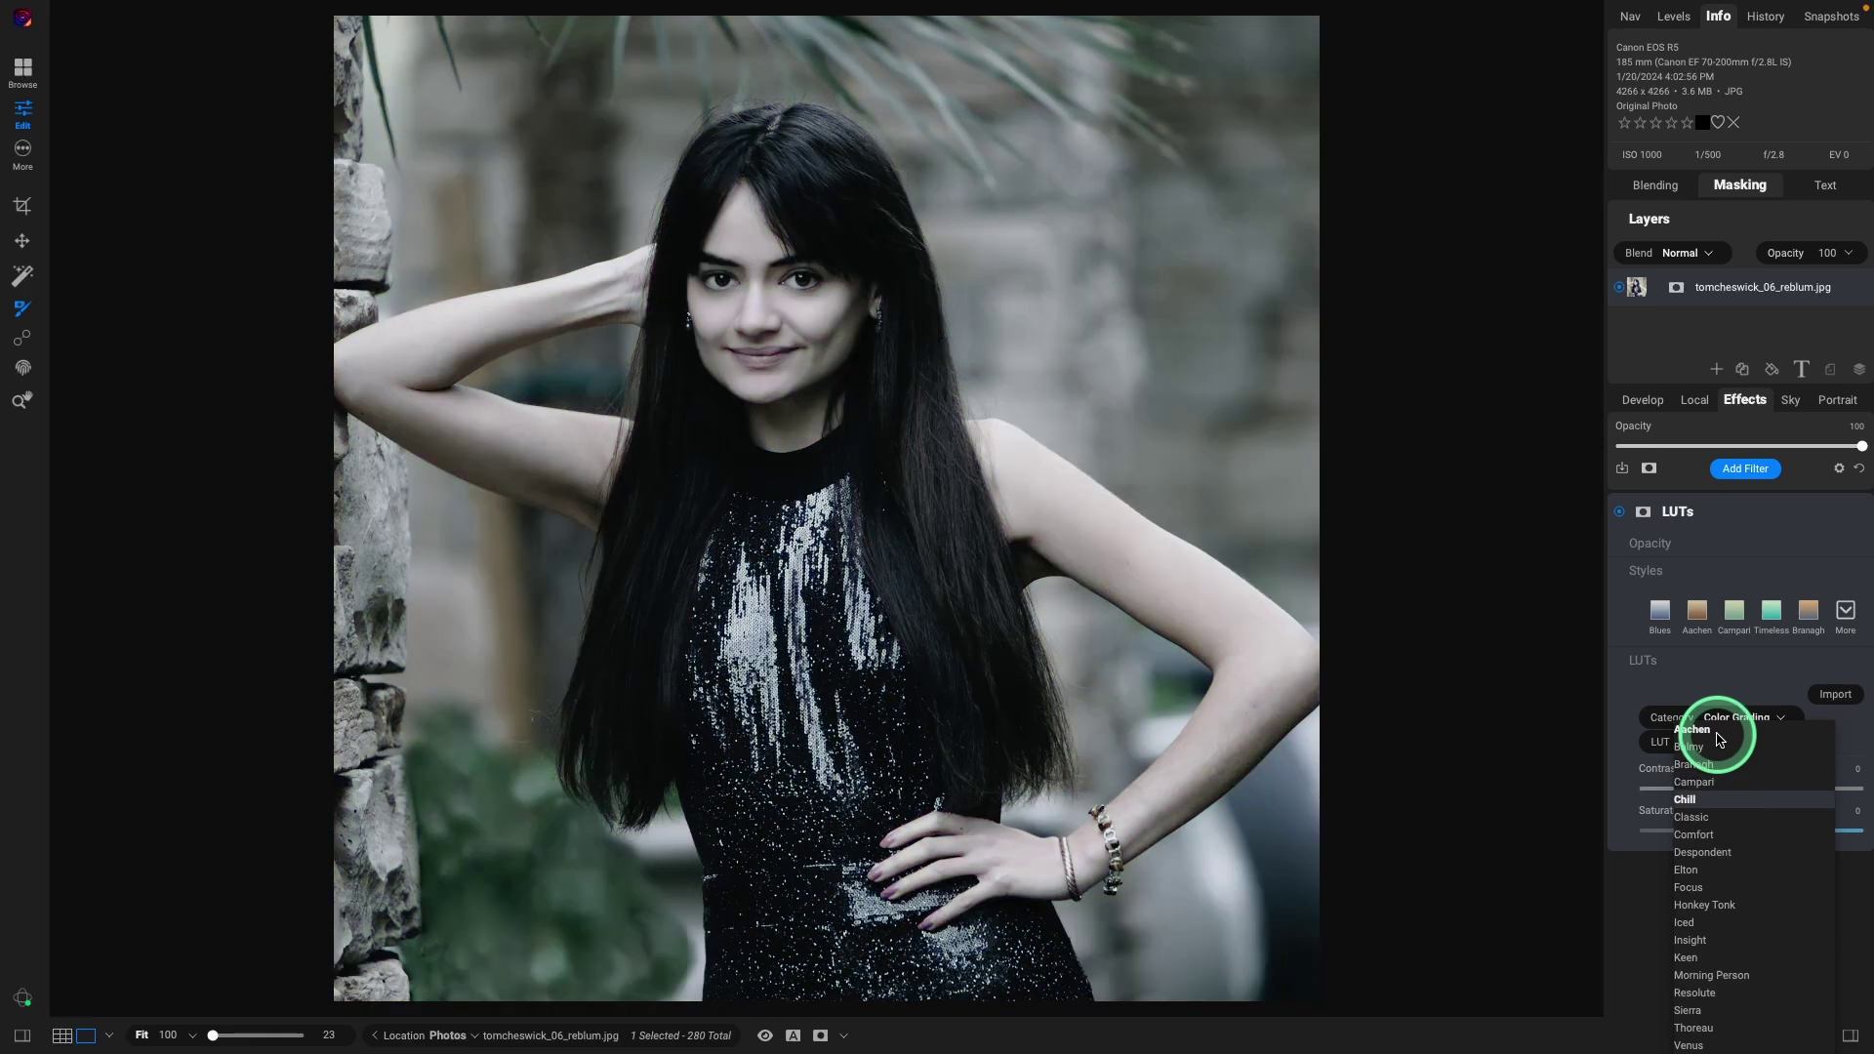
key("Down")
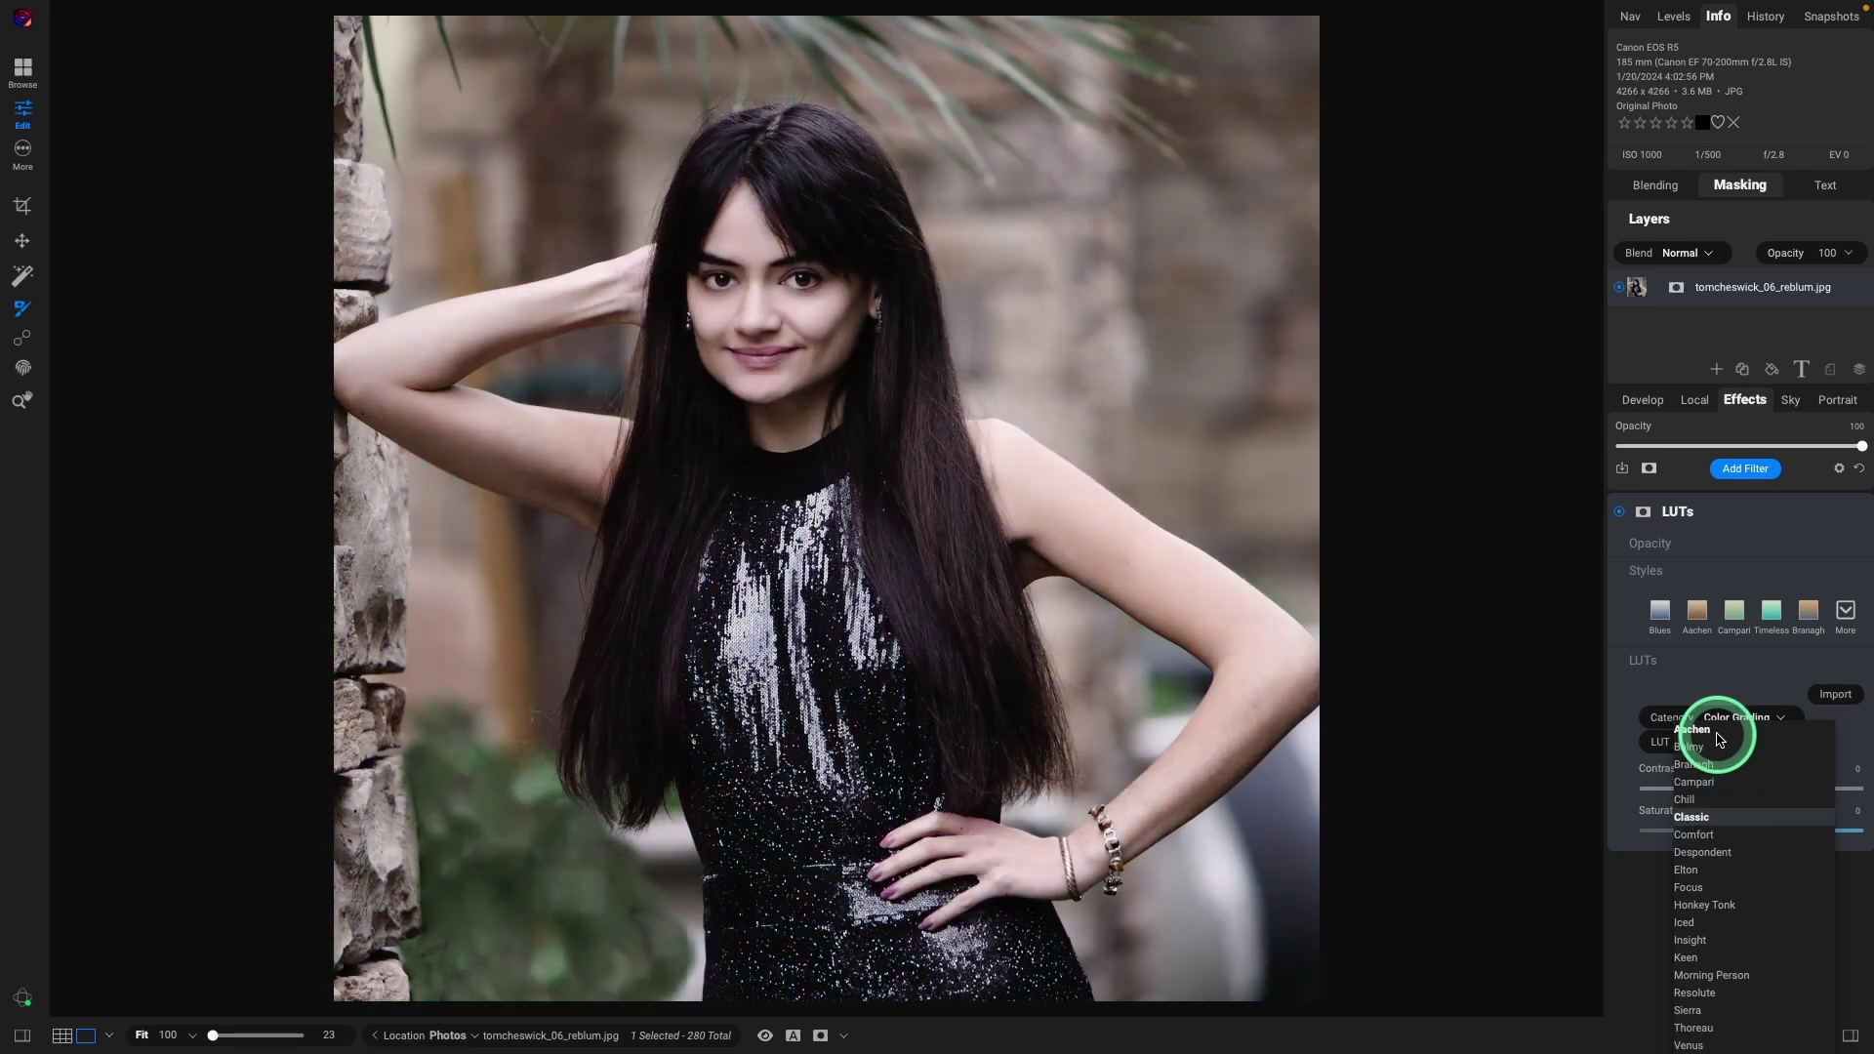
key("Down")
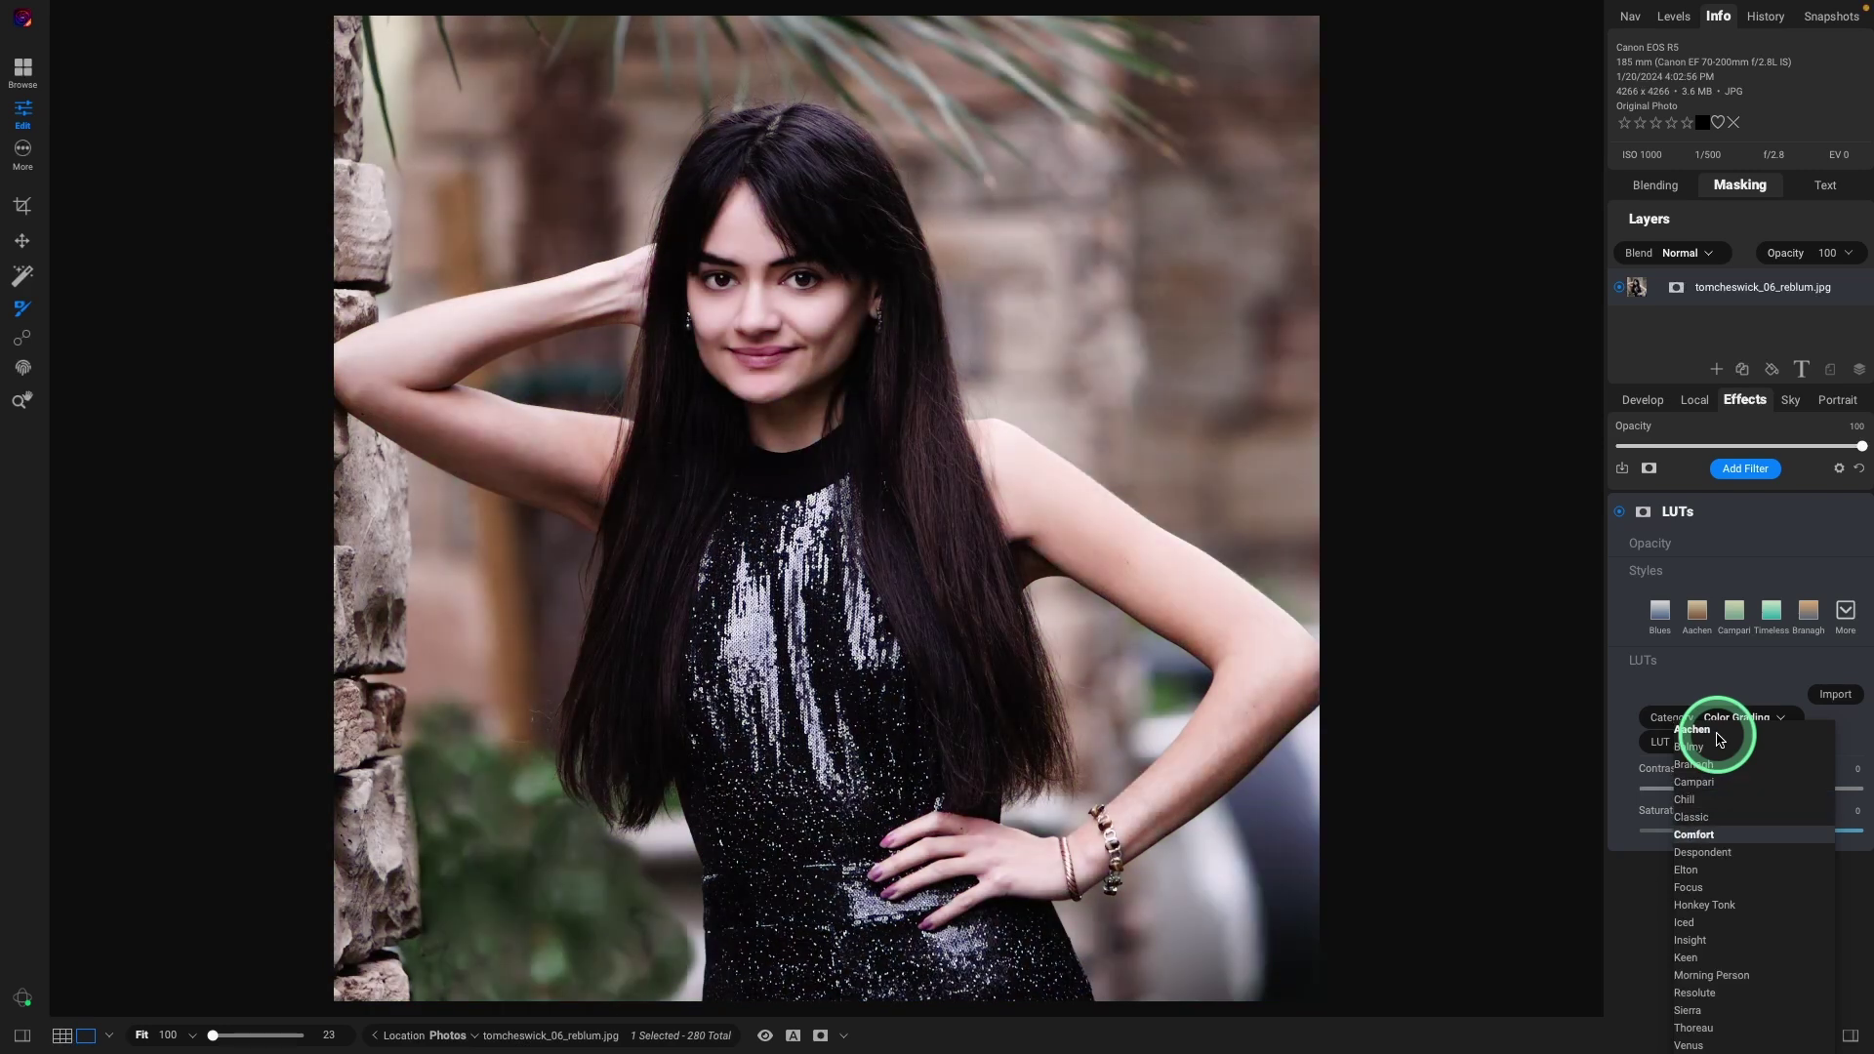
key("Down")
key("Down")
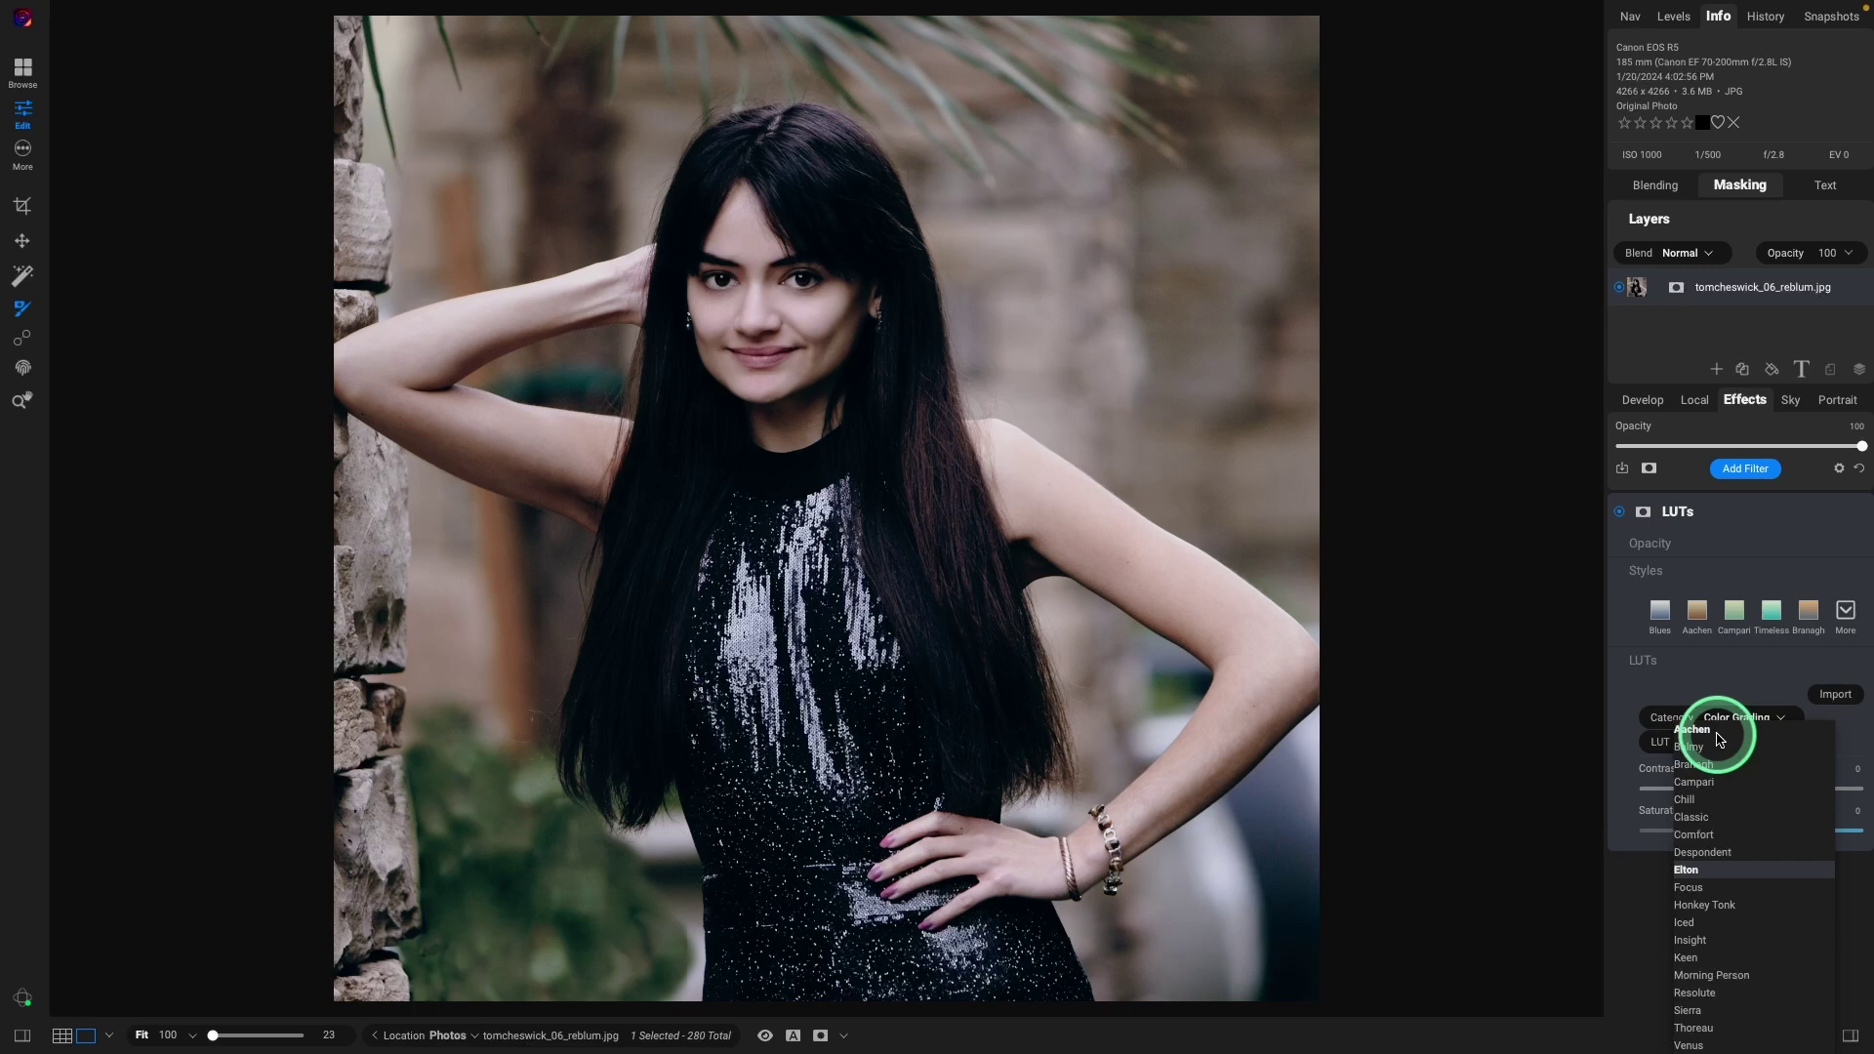
key("Down")
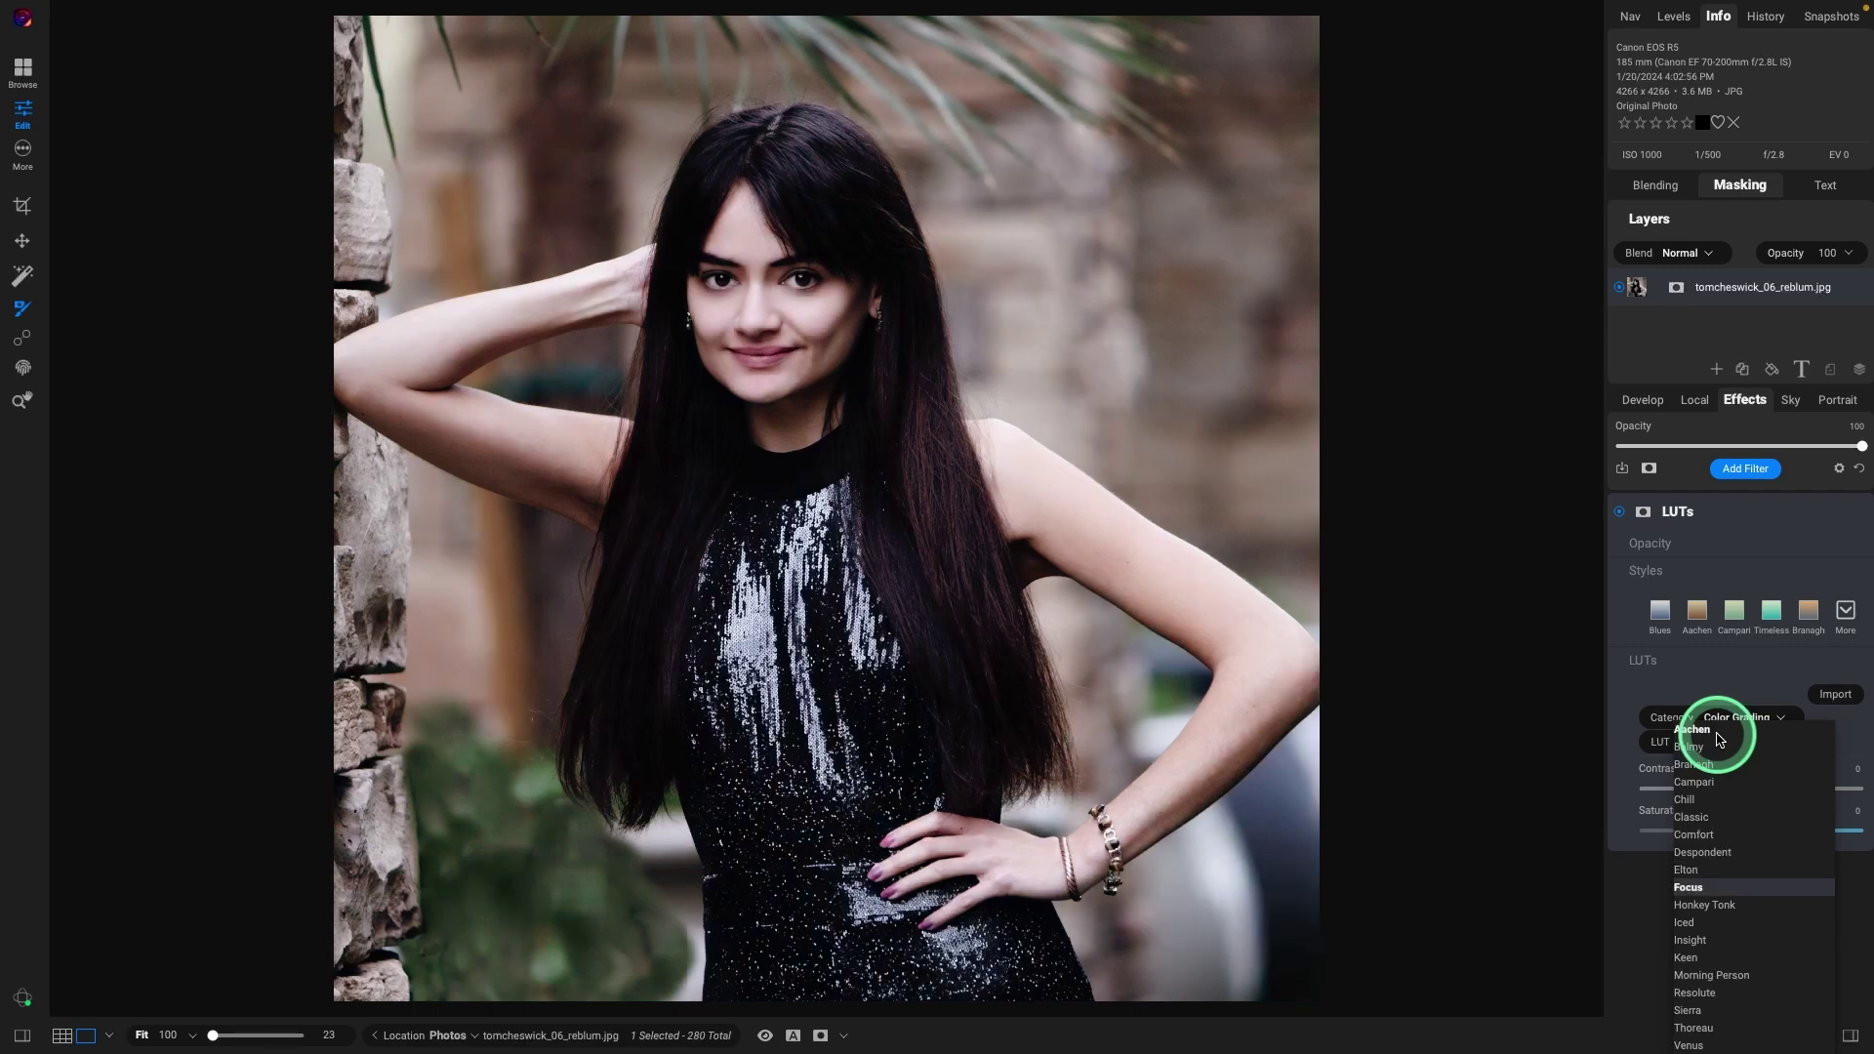
key("Down")
key("Down")
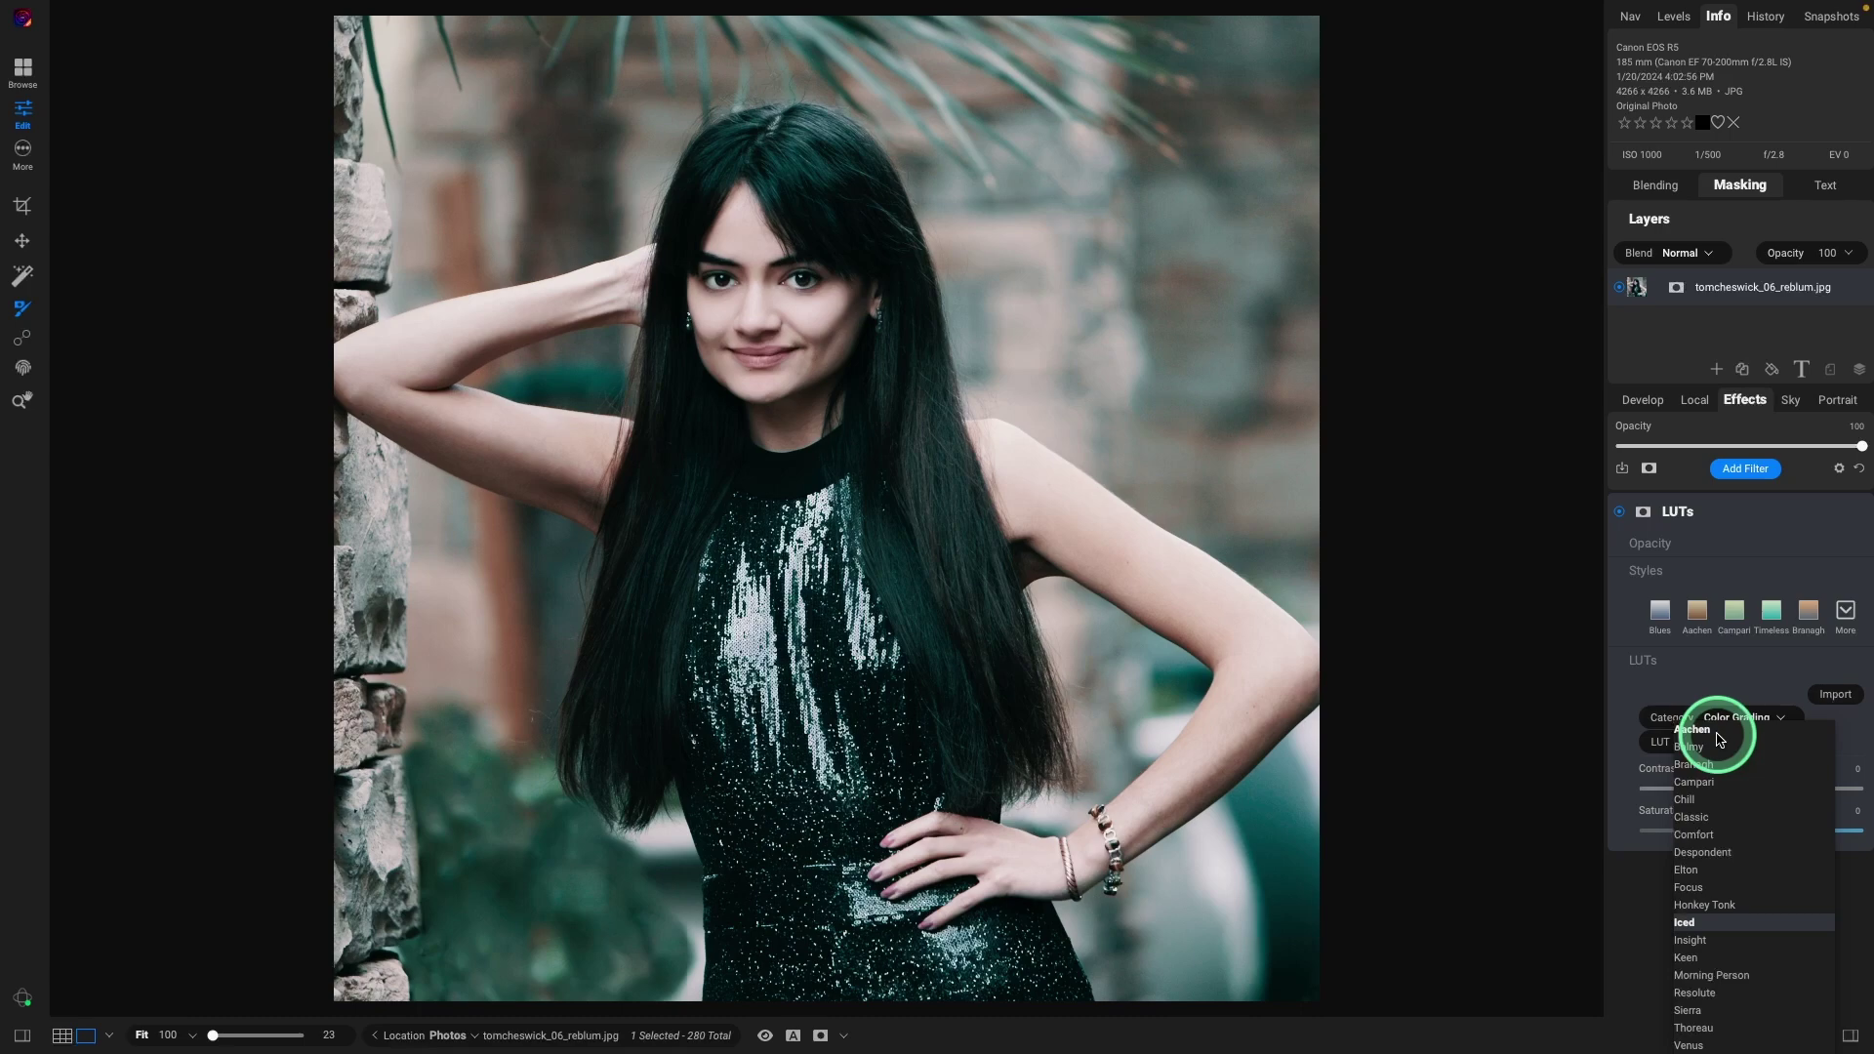
key("Down")
key("Down")
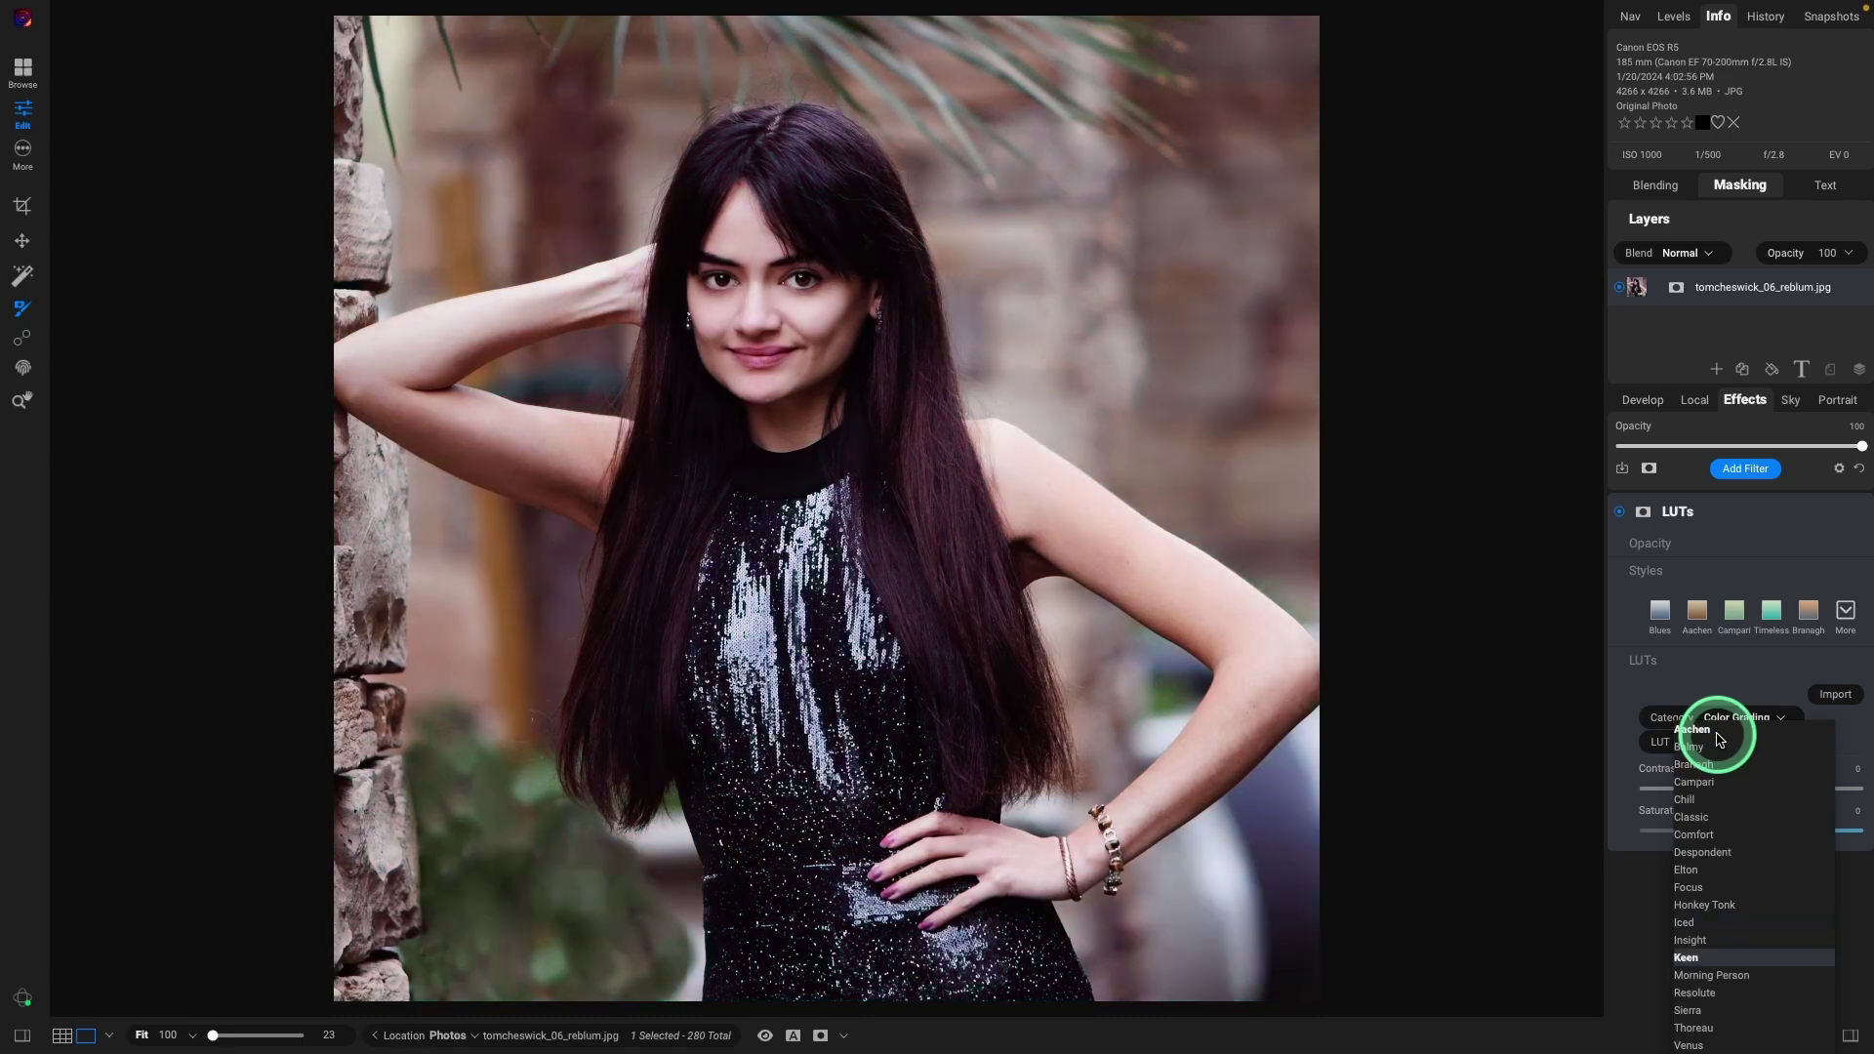
key("Down")
key("Down")
key("Down")
key("Down")
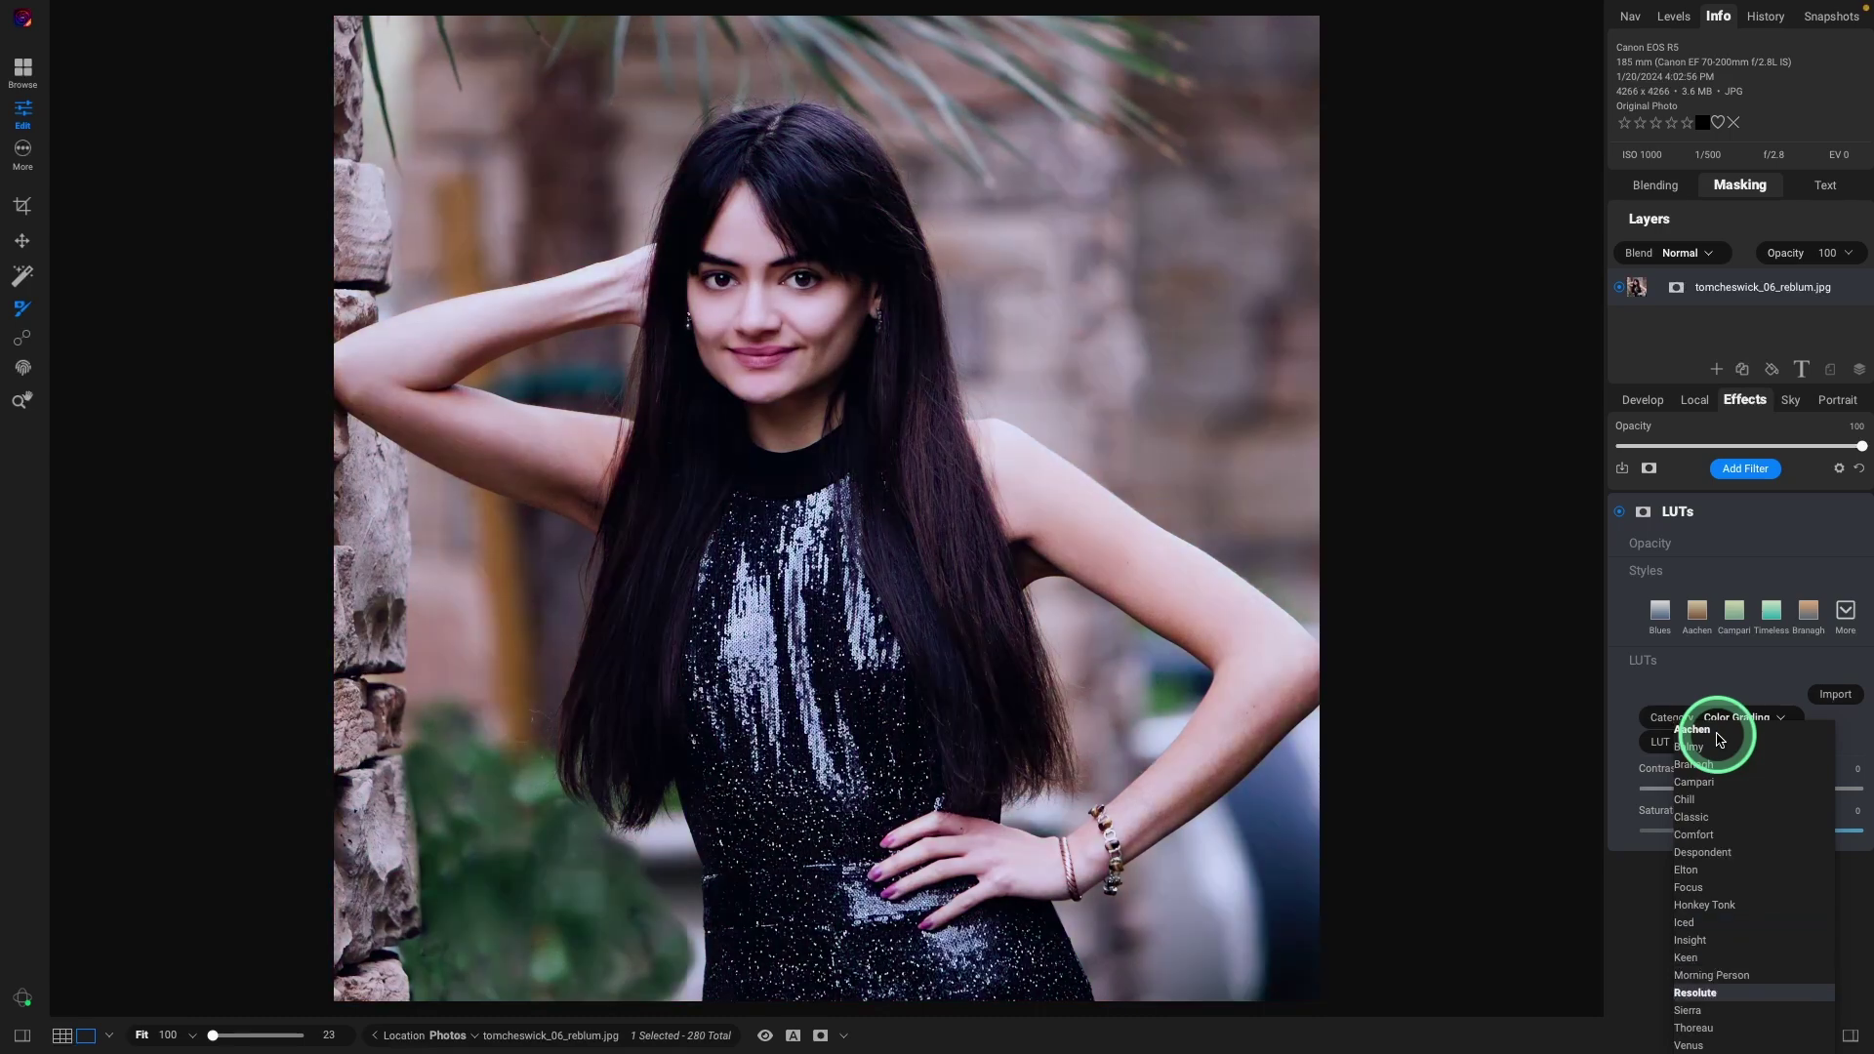
key("Up")
key("Up")
key("Up")
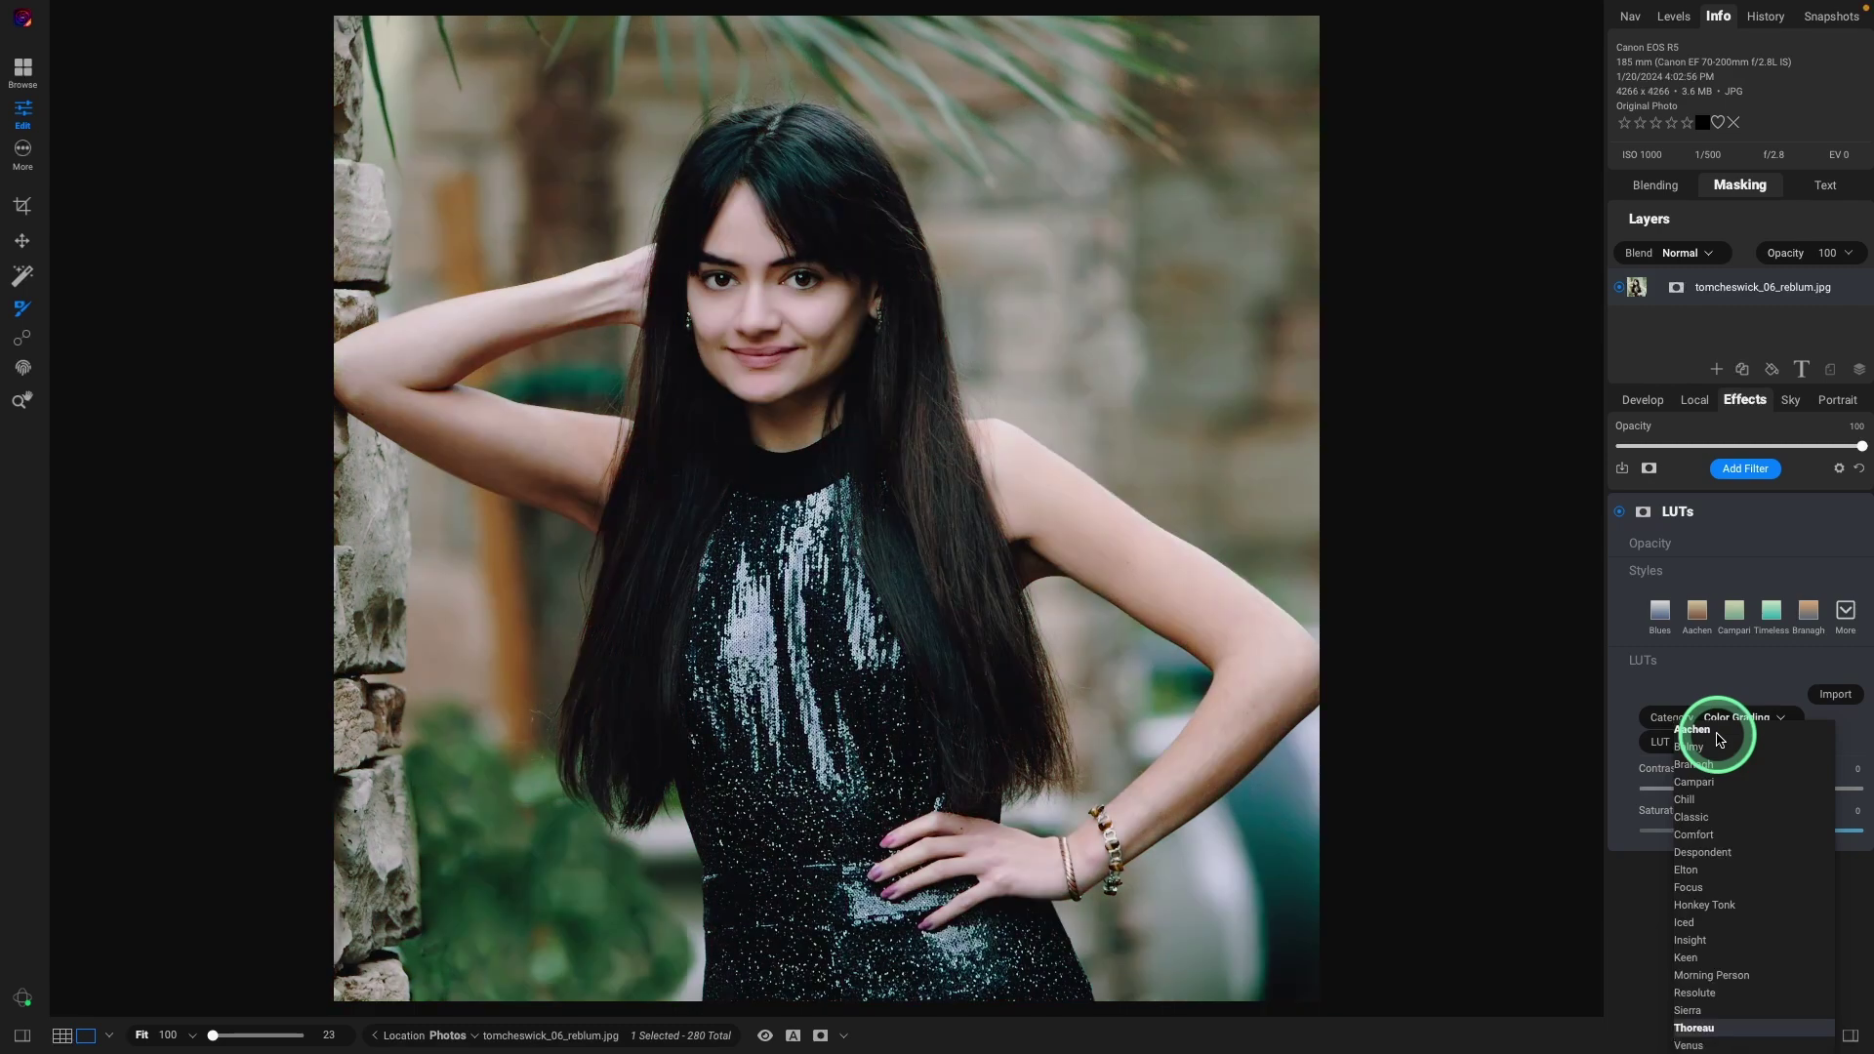
key("Up")
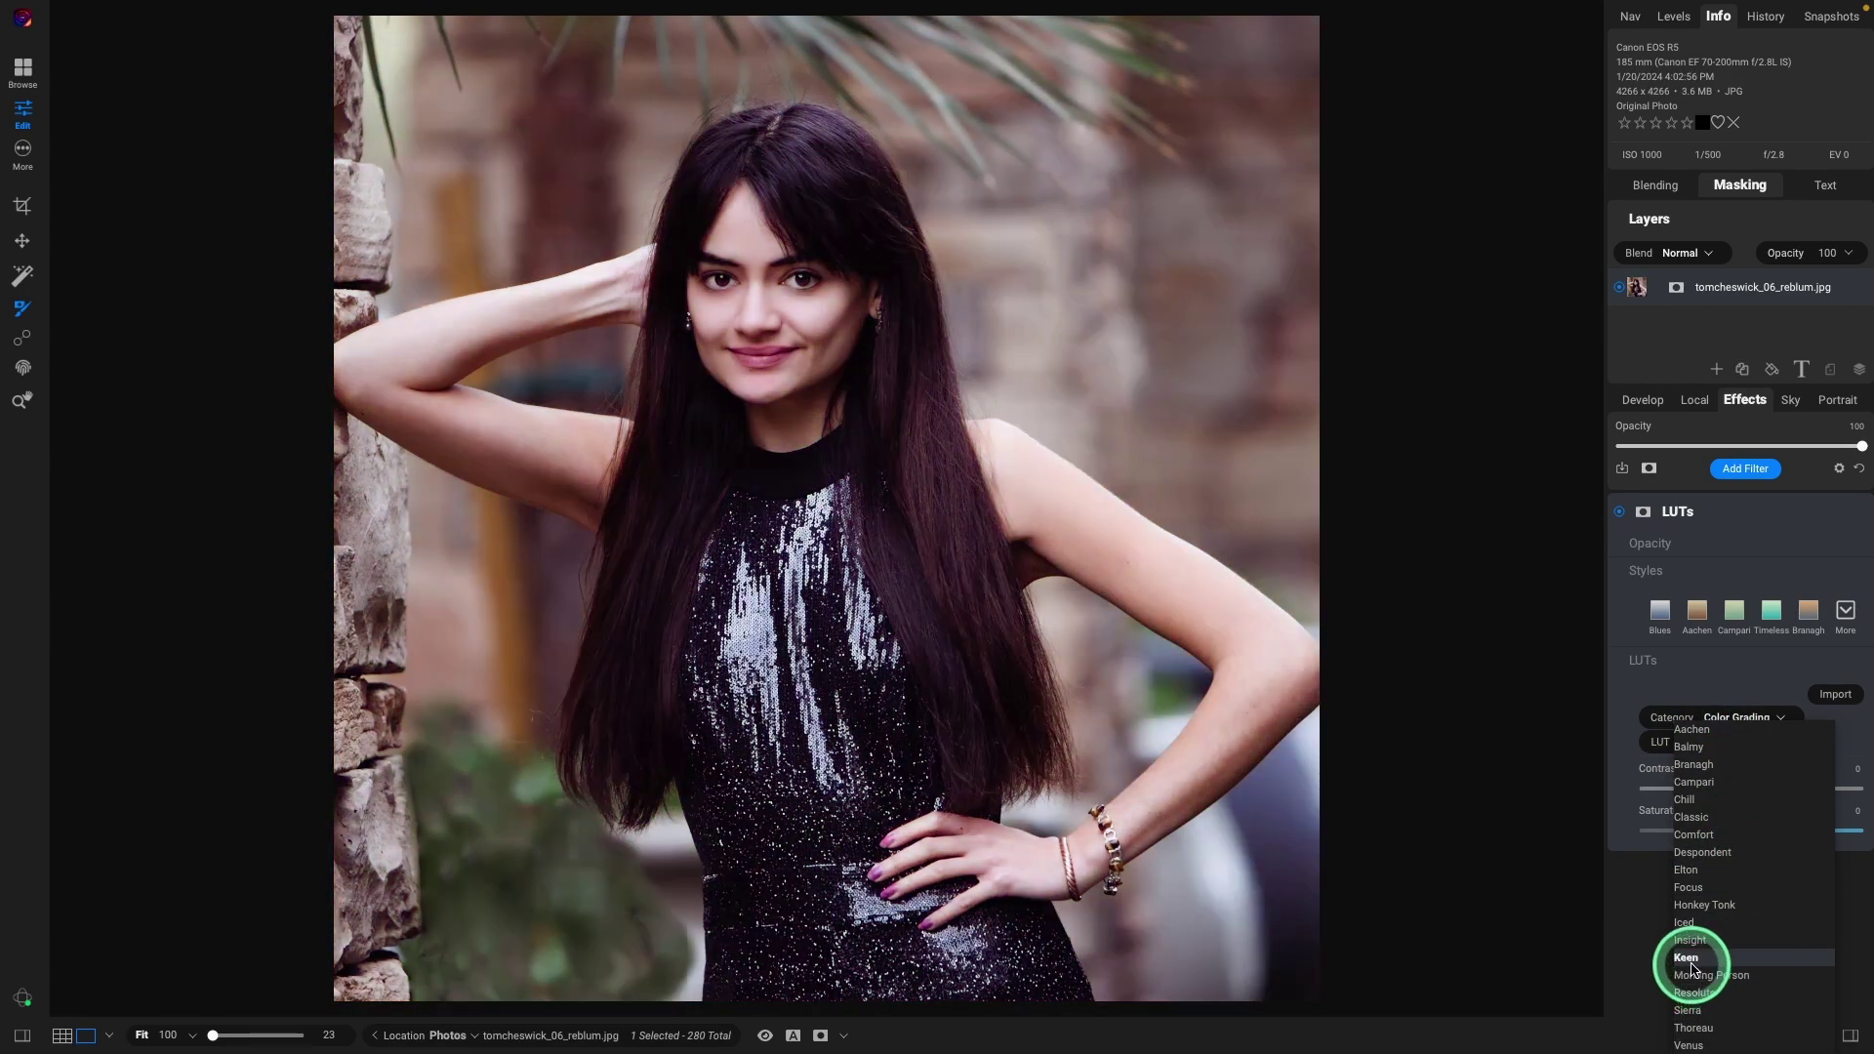
left_click(1694, 960)
left_click(1622, 513)
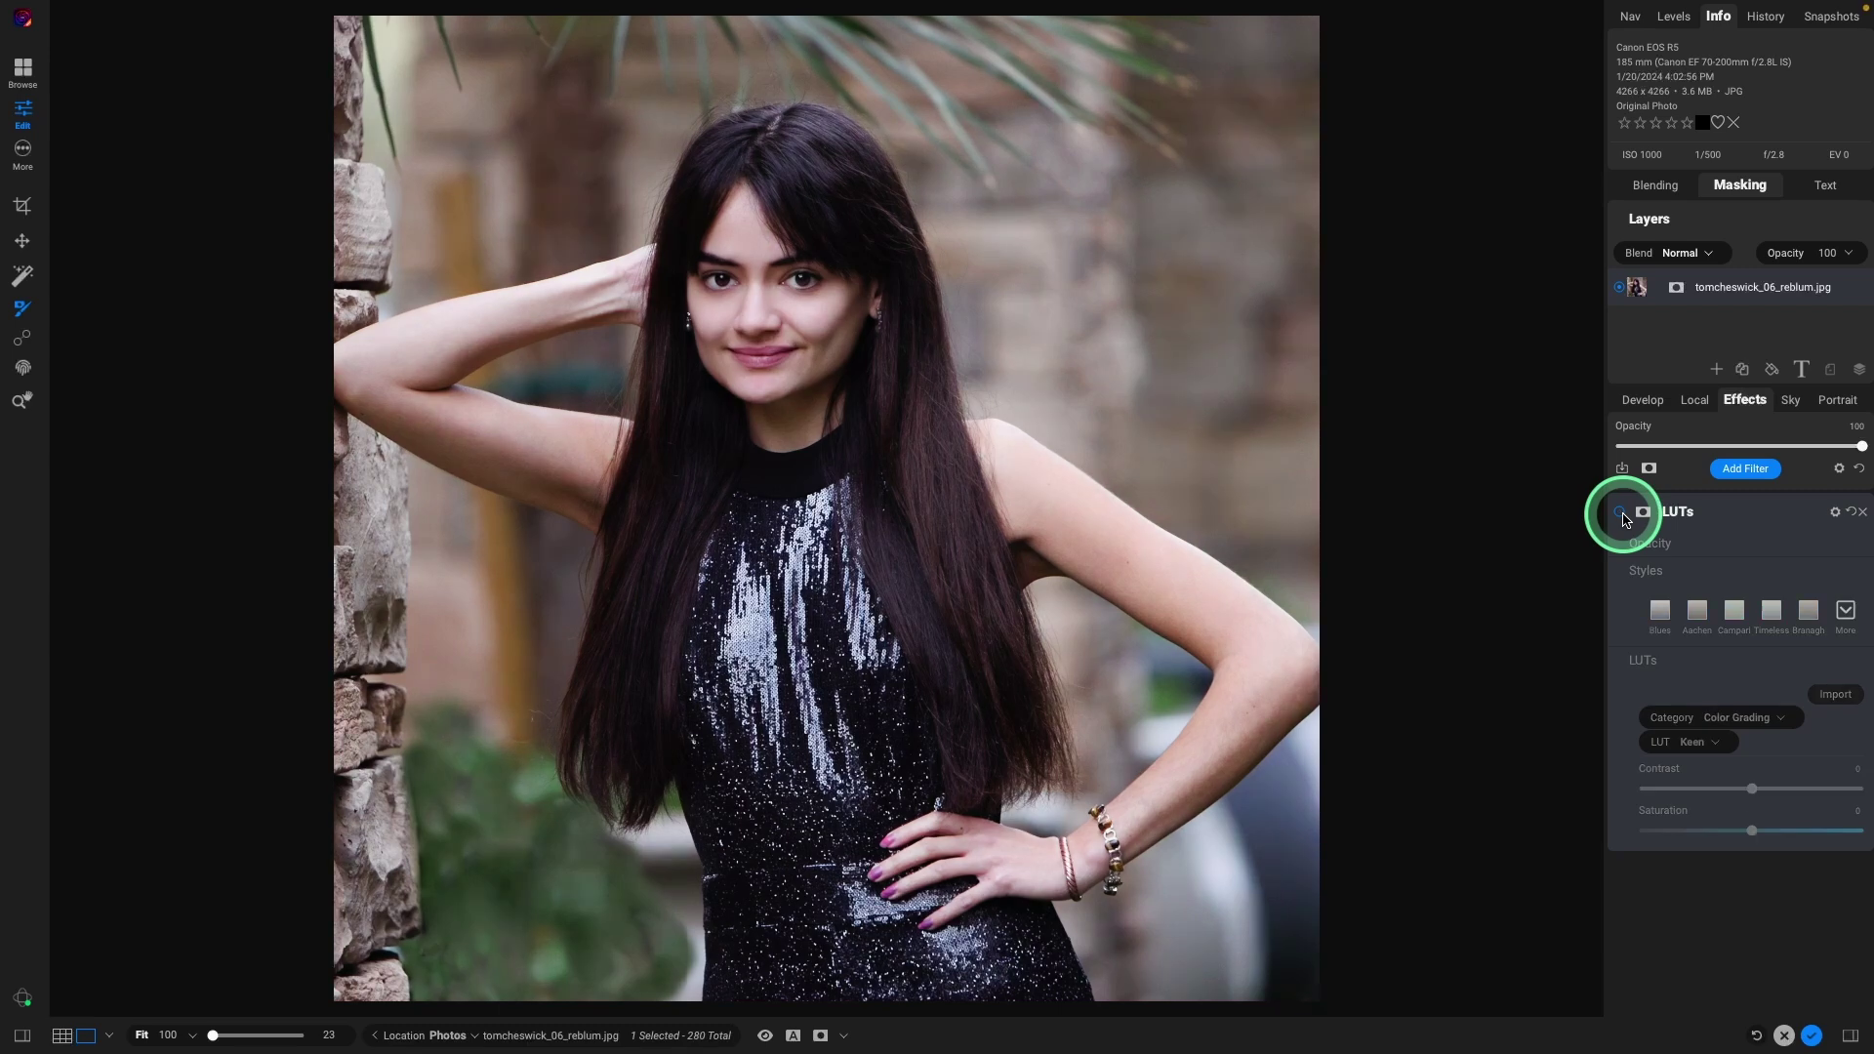
left_click(1622, 514)
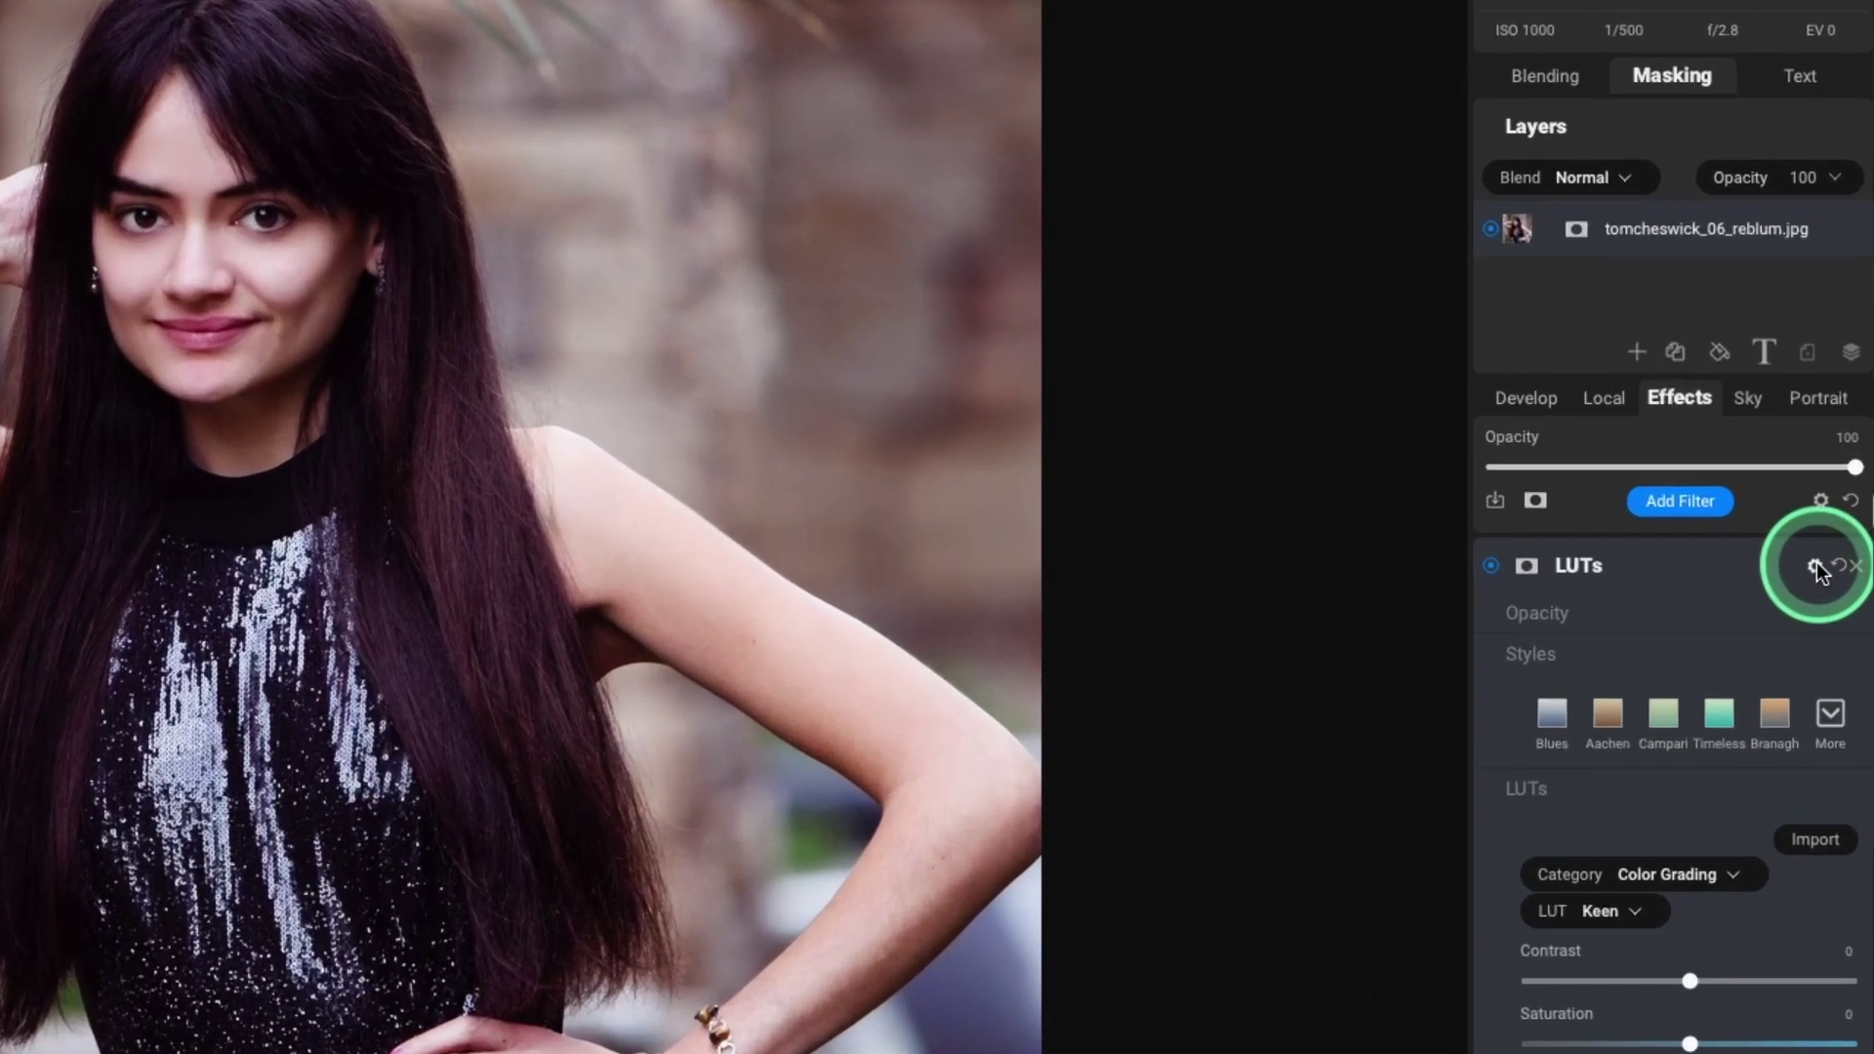
Step: Open the LUTs filter's blending options and lower the filter's opacity to 50
left_click(1816, 571)
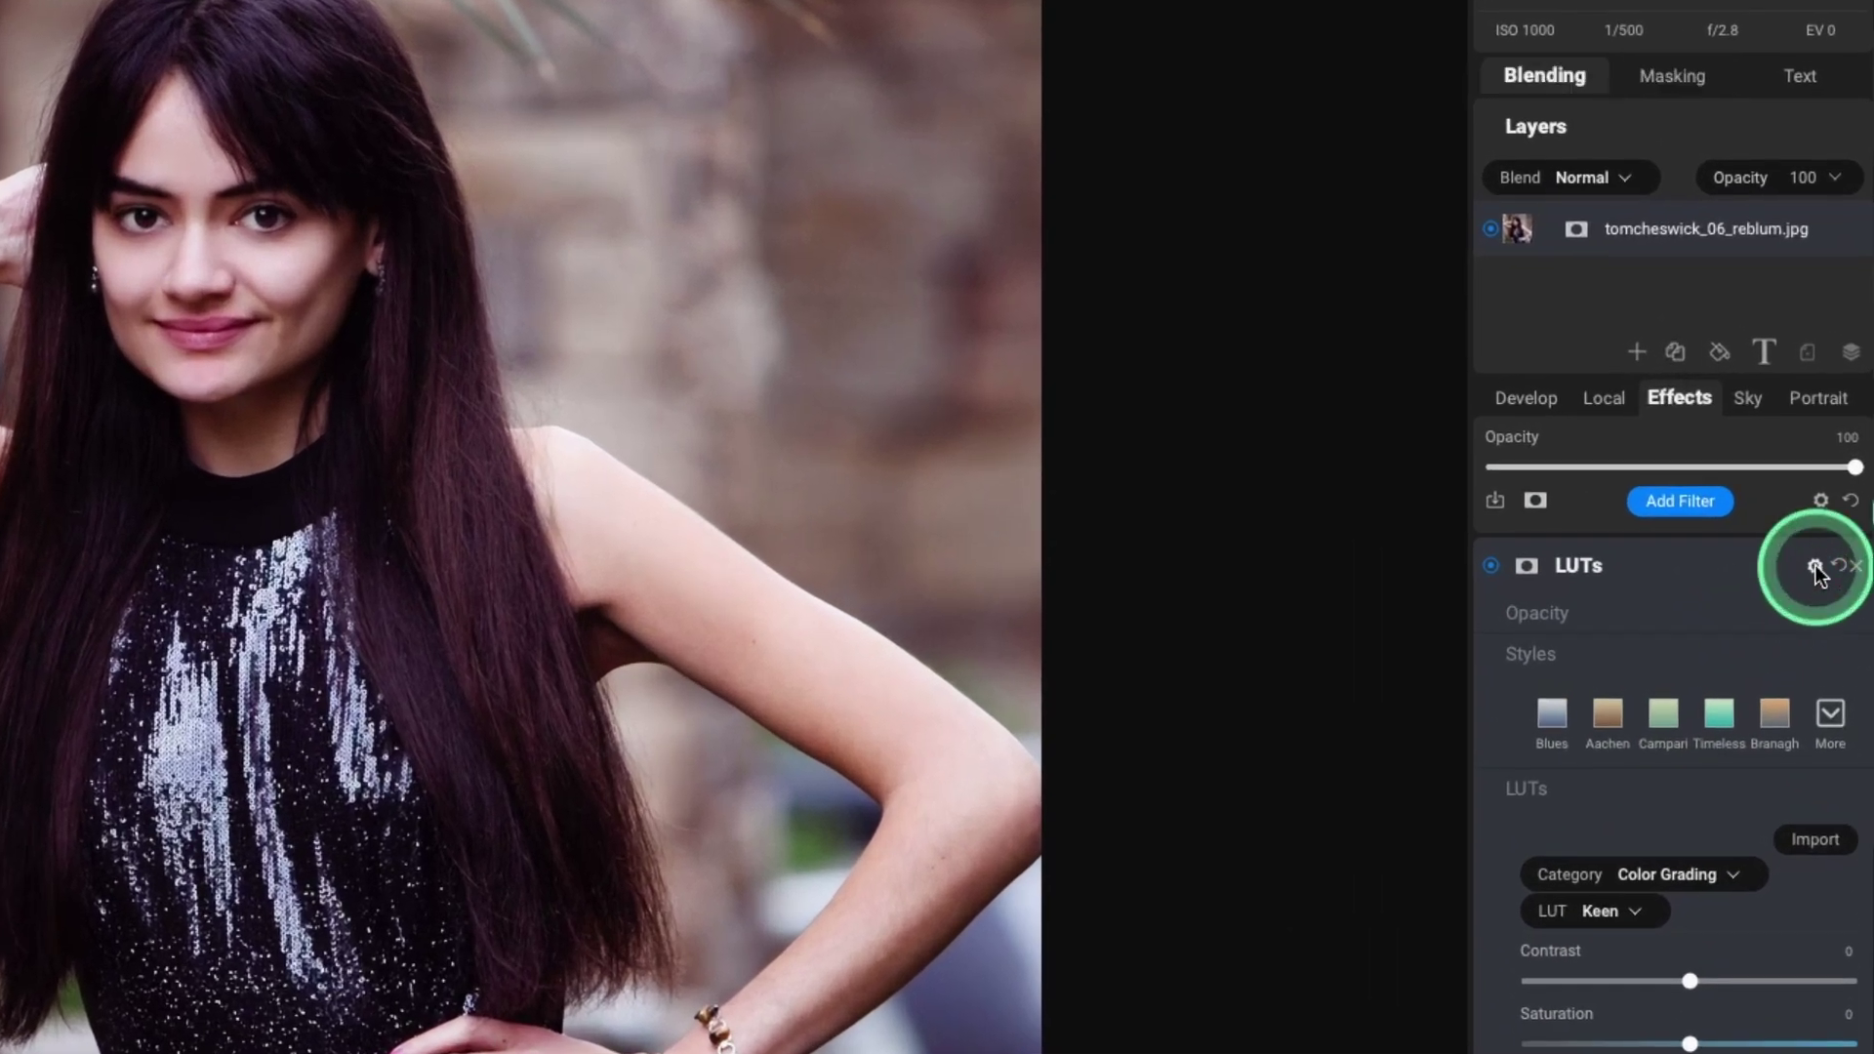
left_click(1658, 88)
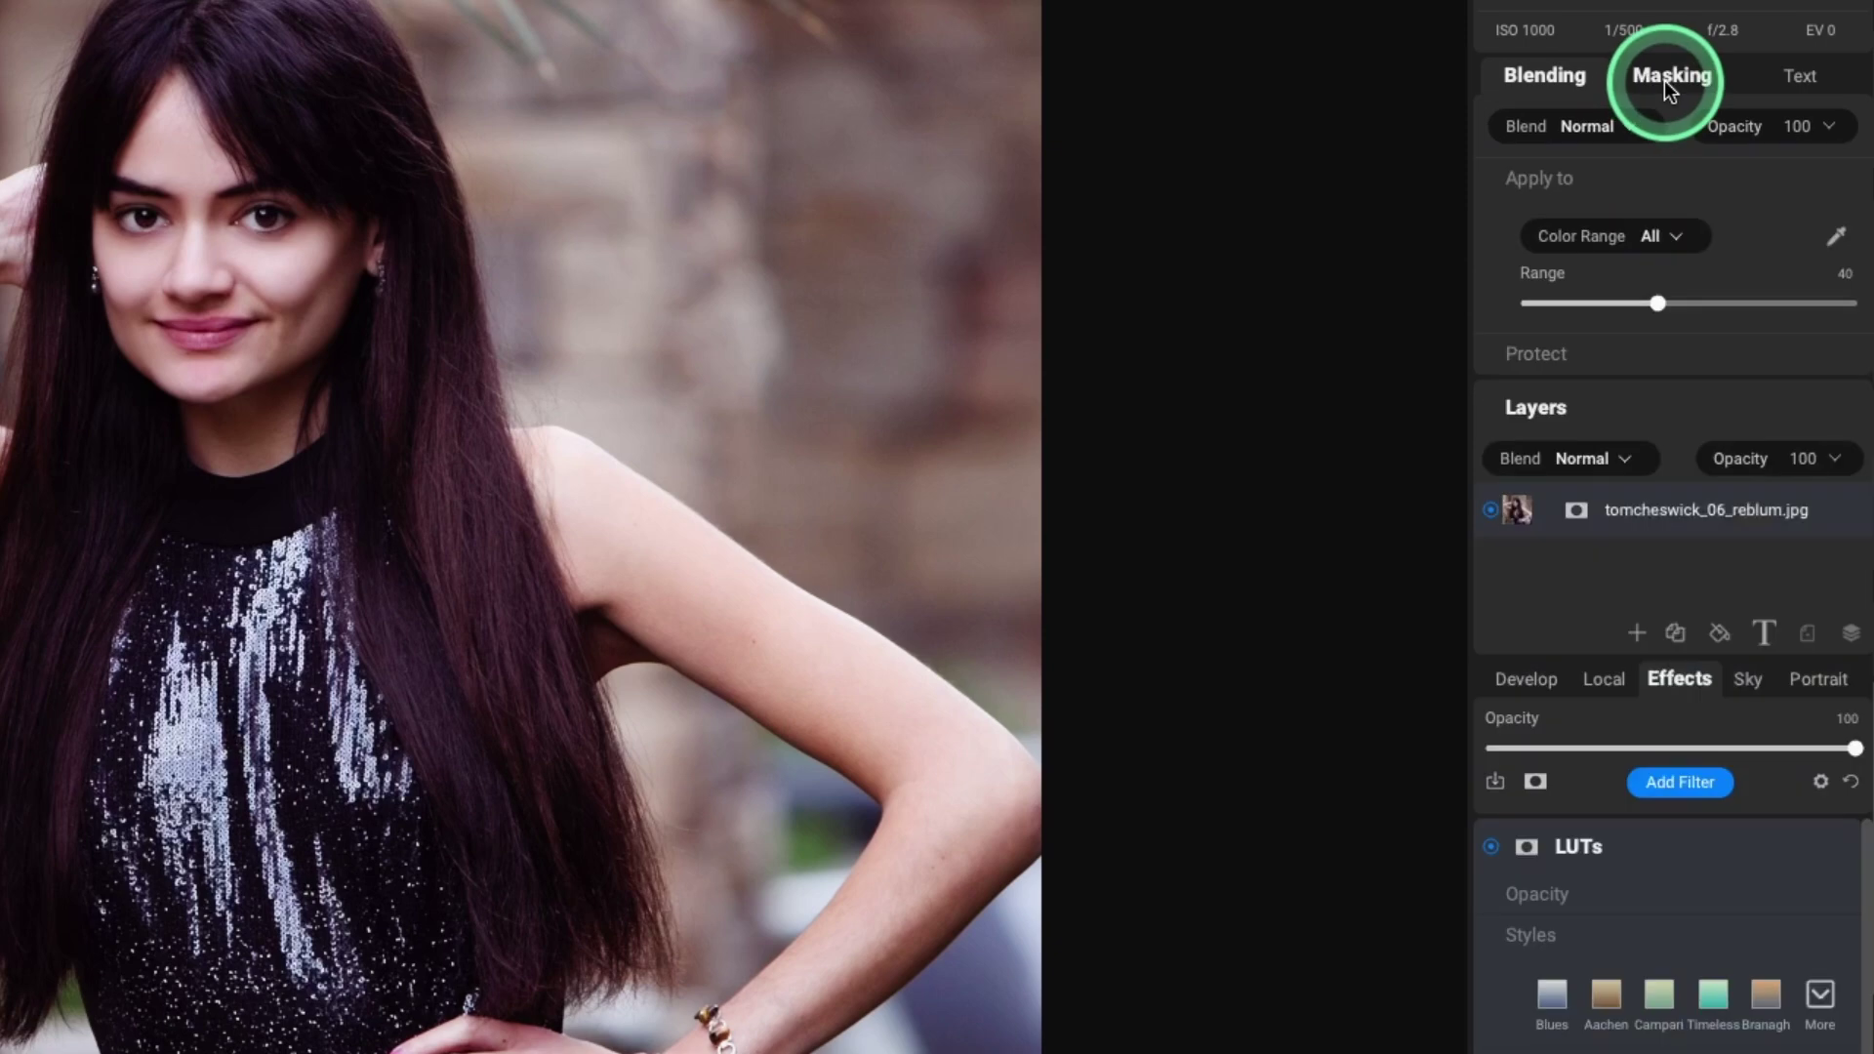
left_click(1579, 80)
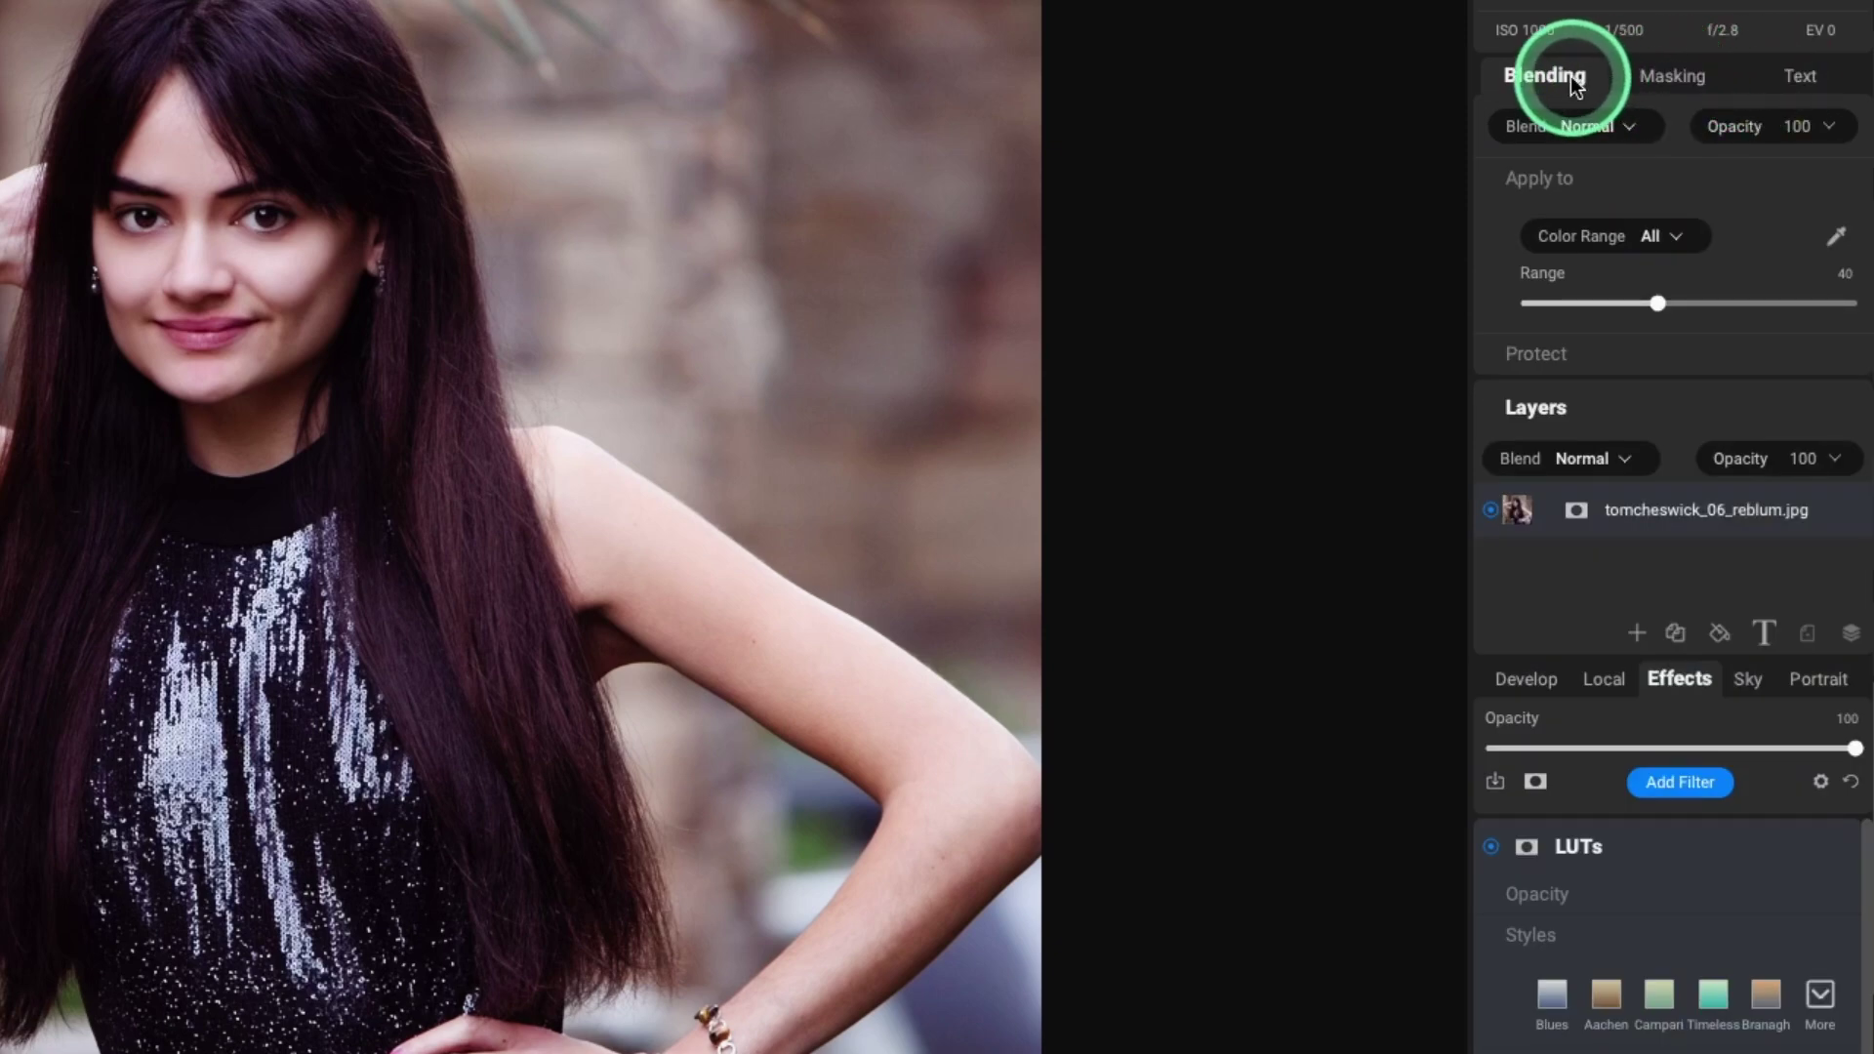
left_click(1827, 137)
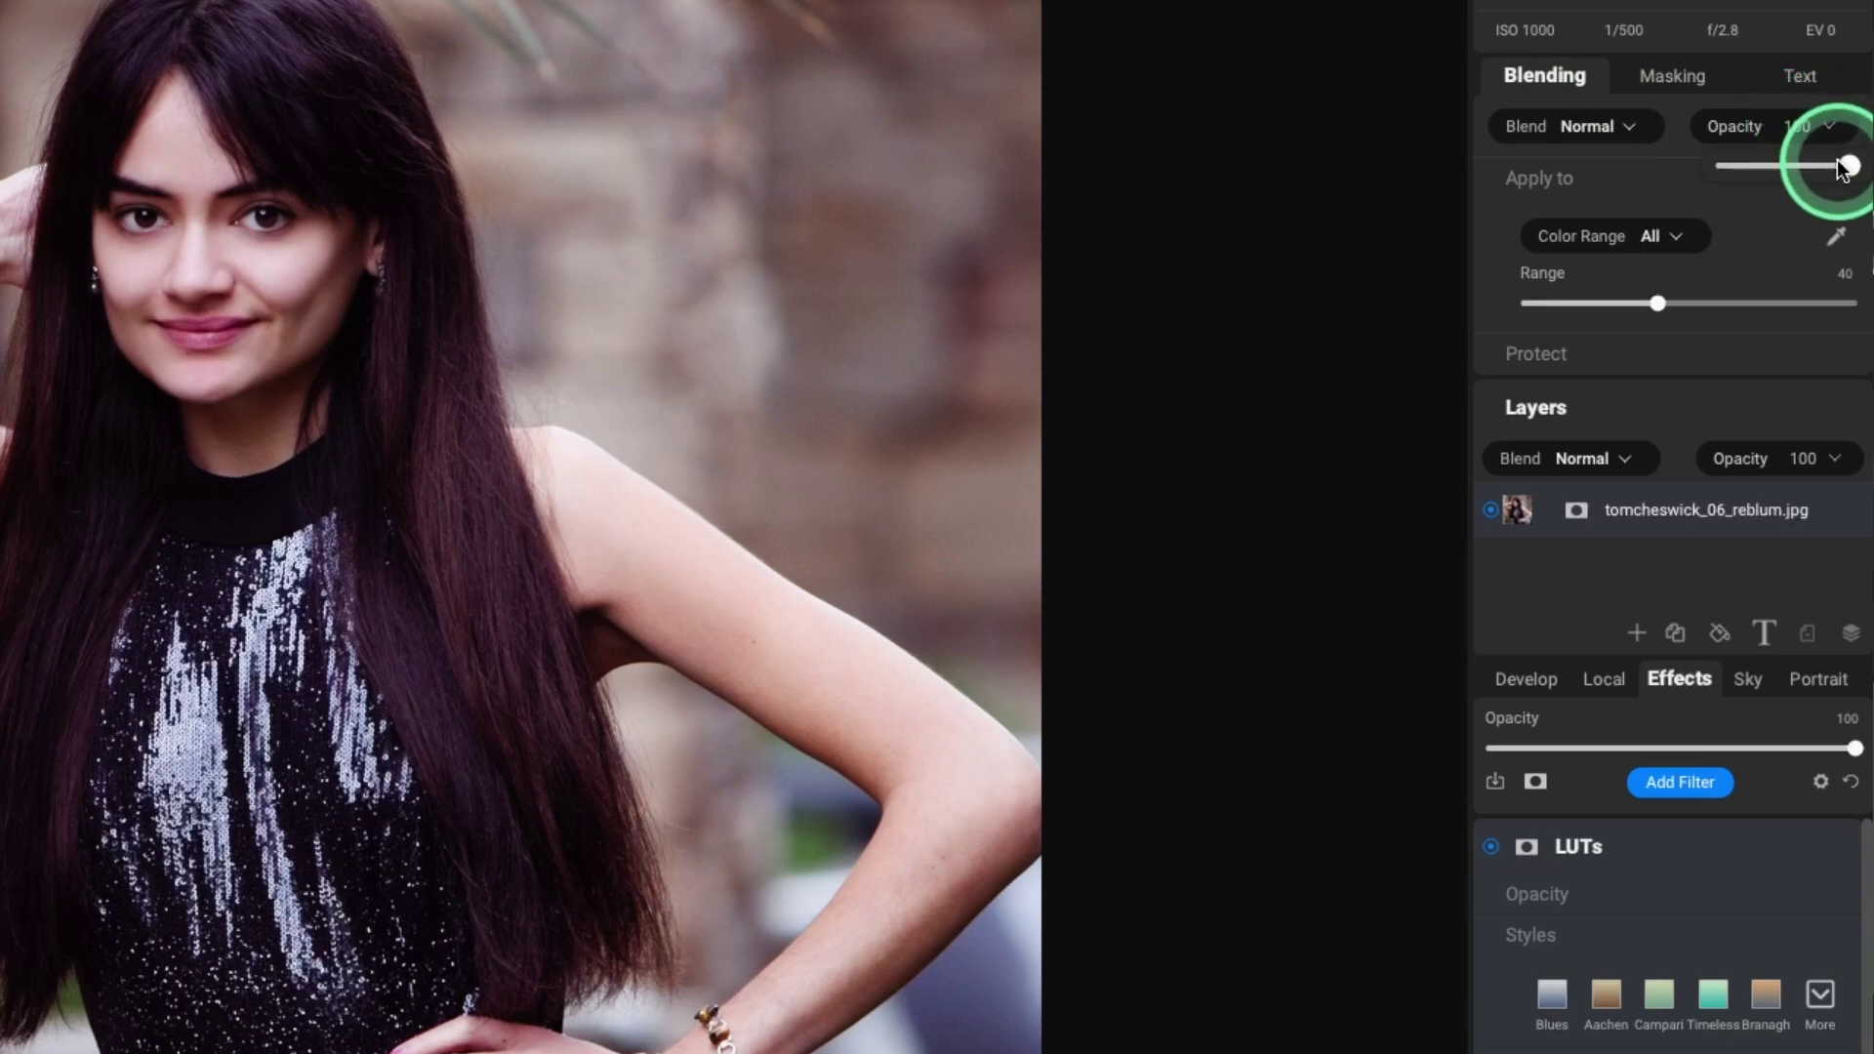
left_click_drag(1845, 166, 1791, 202)
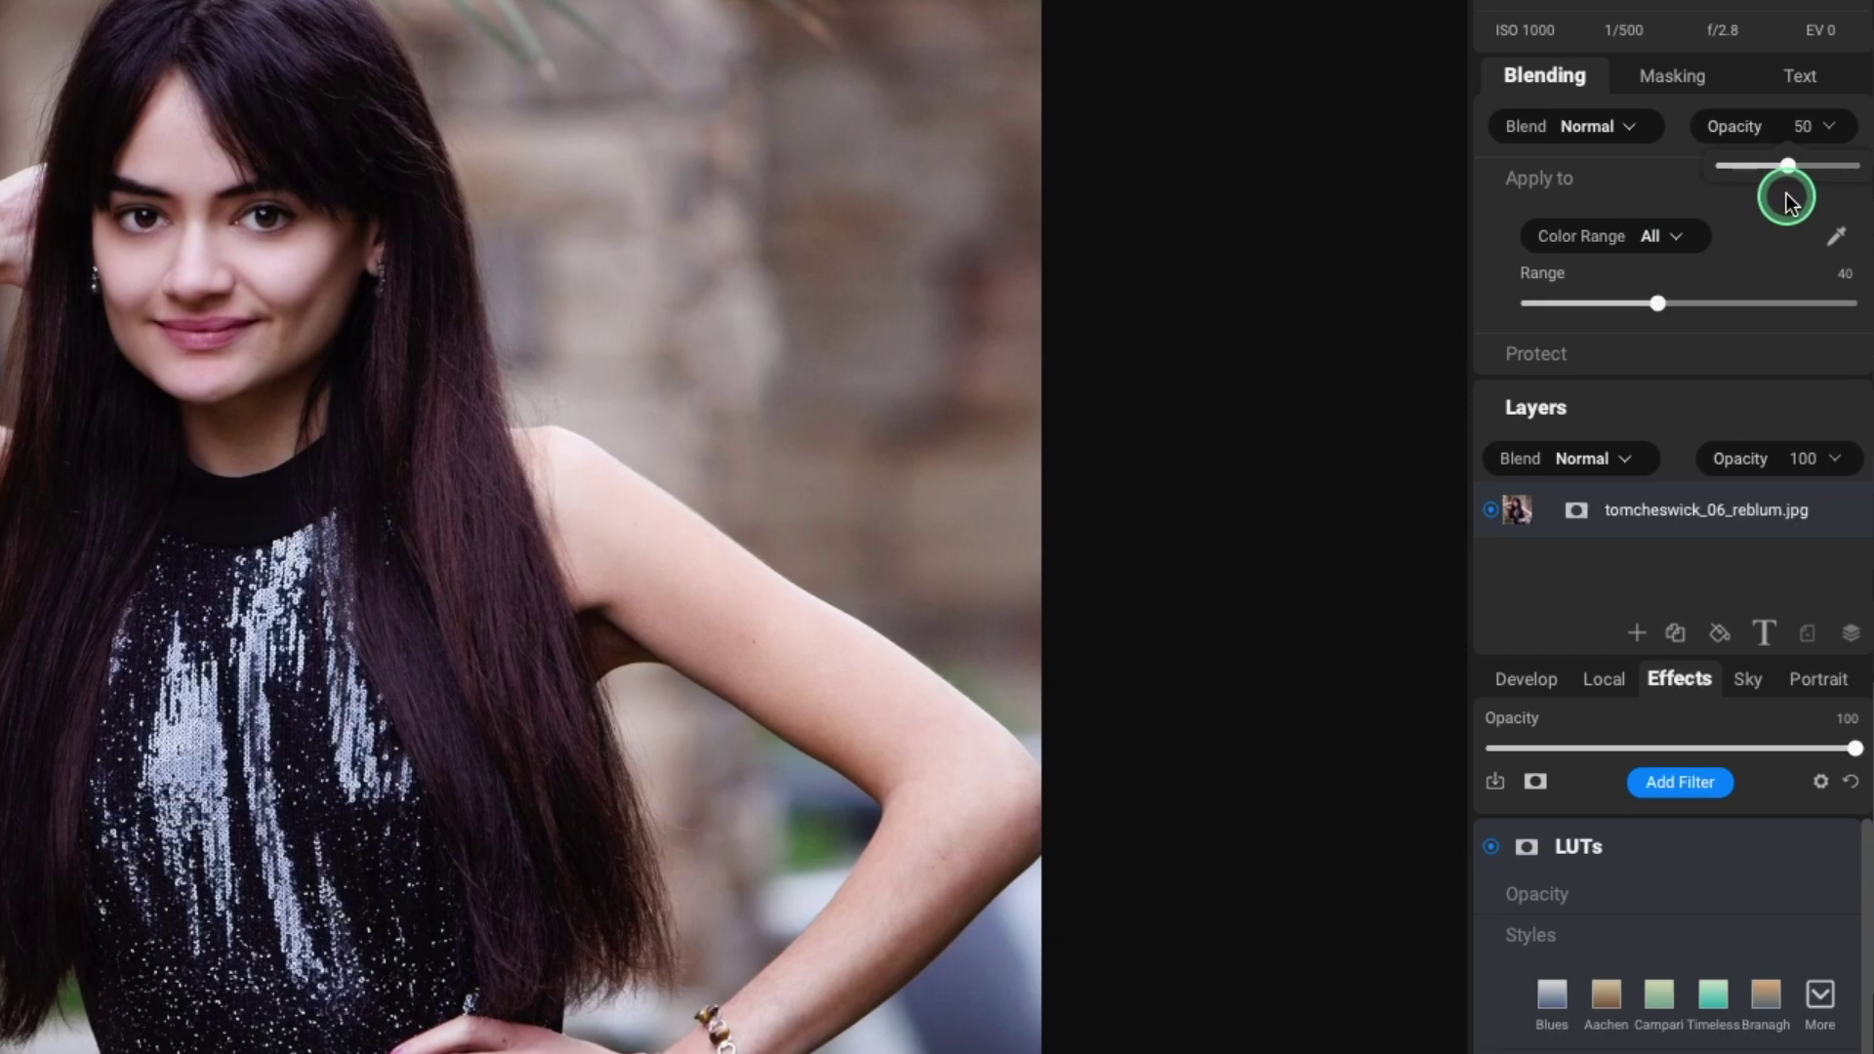
scroll(1452, 137, "down", 3)
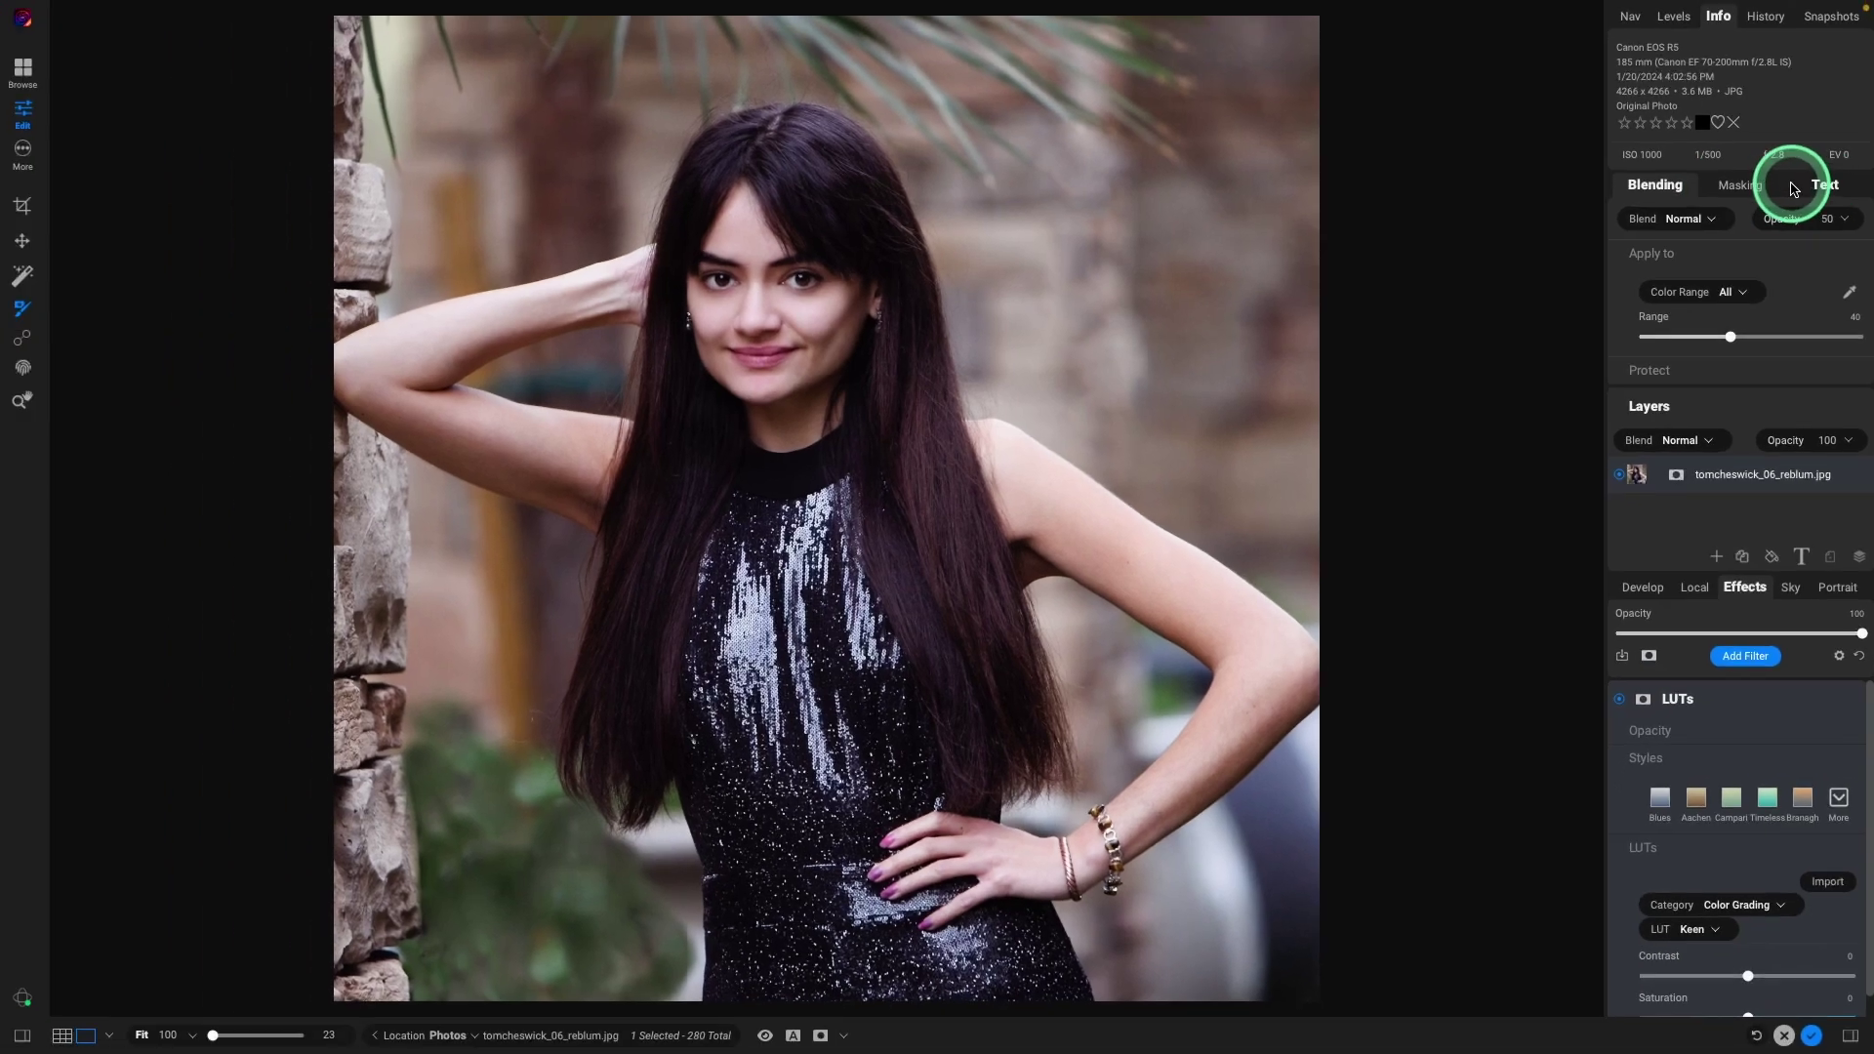
Step: Turn off Auto Collapse for the Properties pane so its blending options stay expanded
left_click(1723, 188)
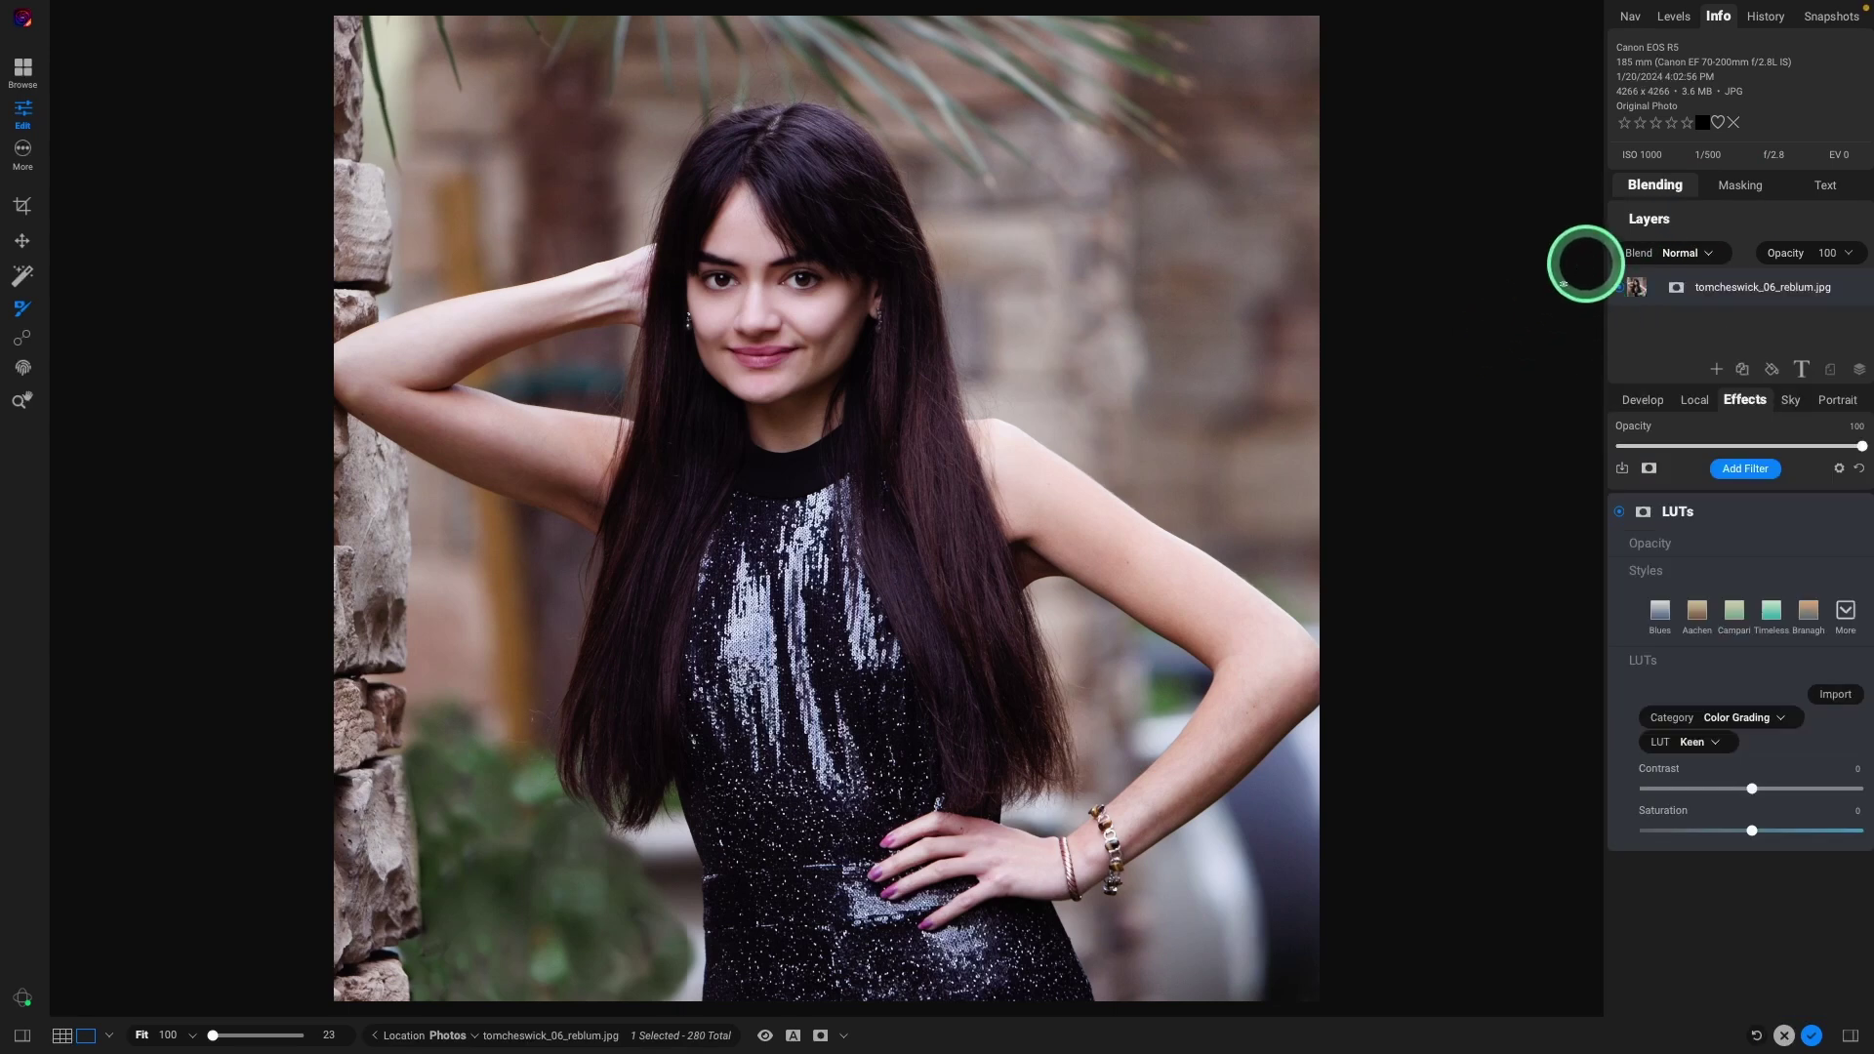
left_click(1650, 187)
left_click(1730, 195)
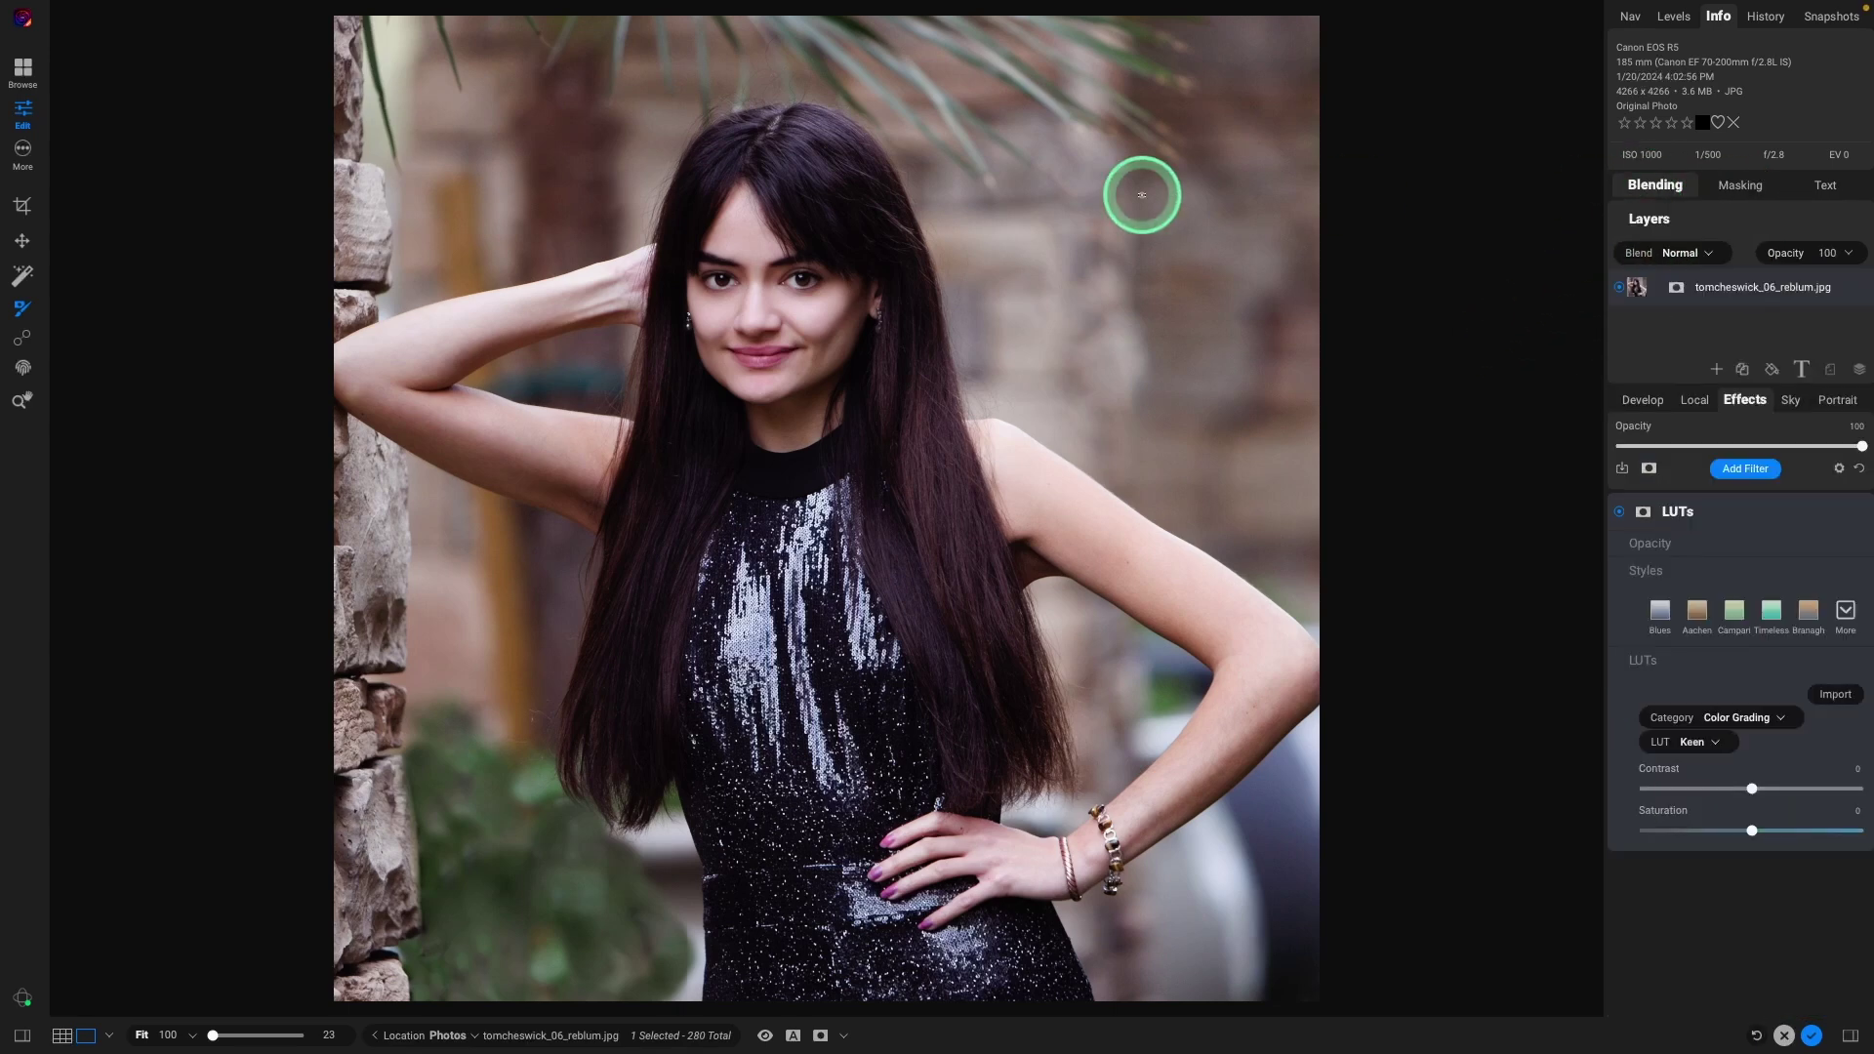
mouse_move(533, 8)
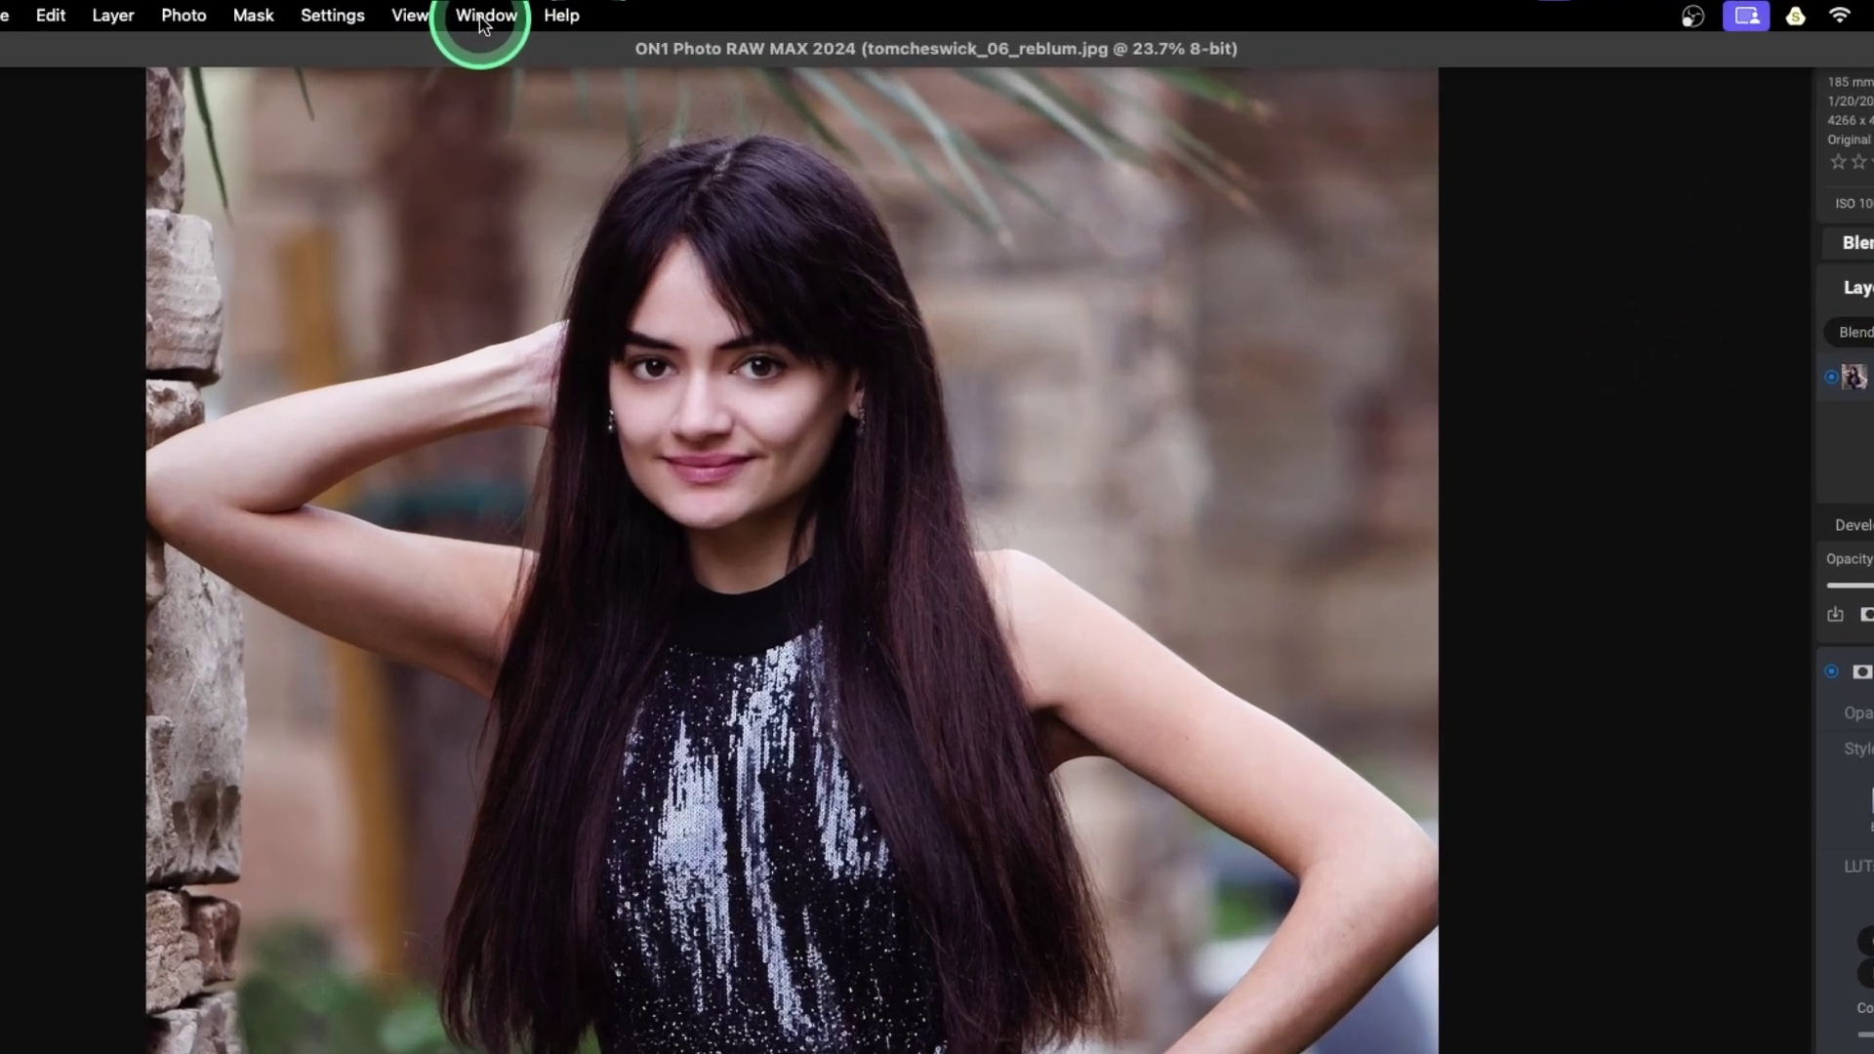
left_click(591, 11)
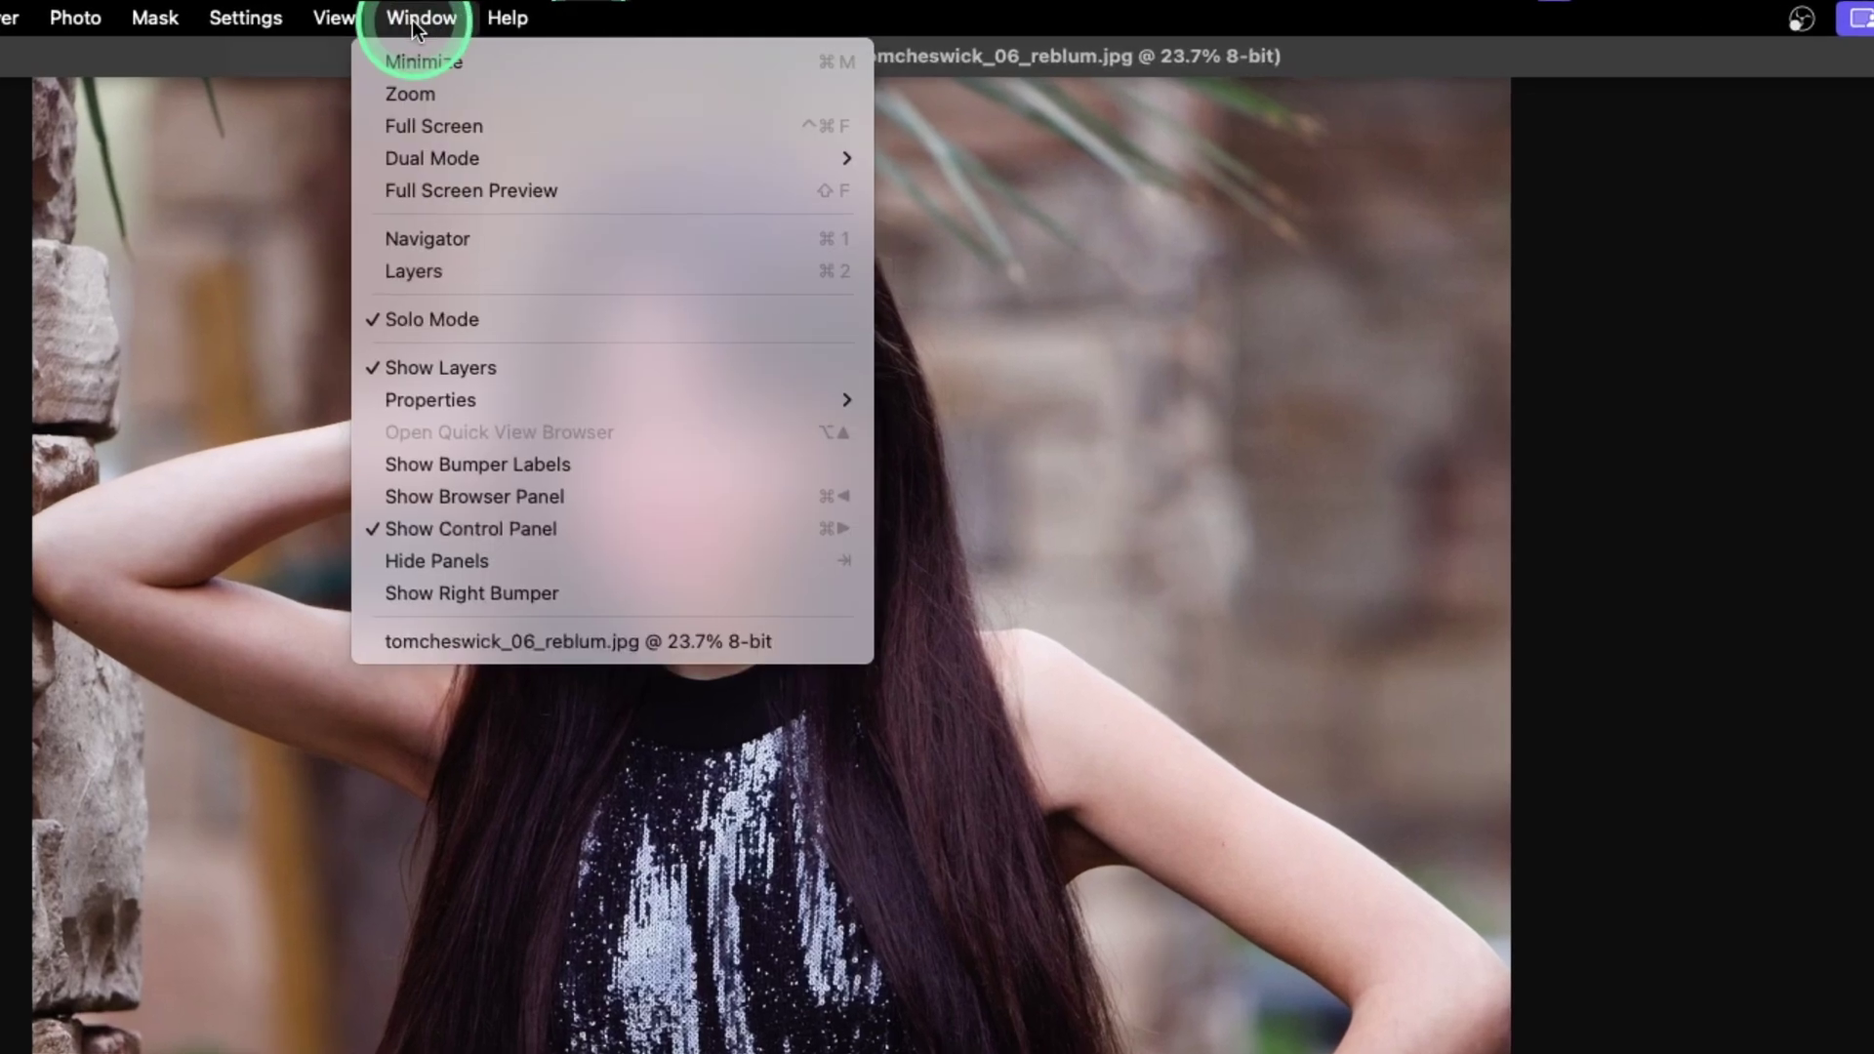
mouse_move(476, 396)
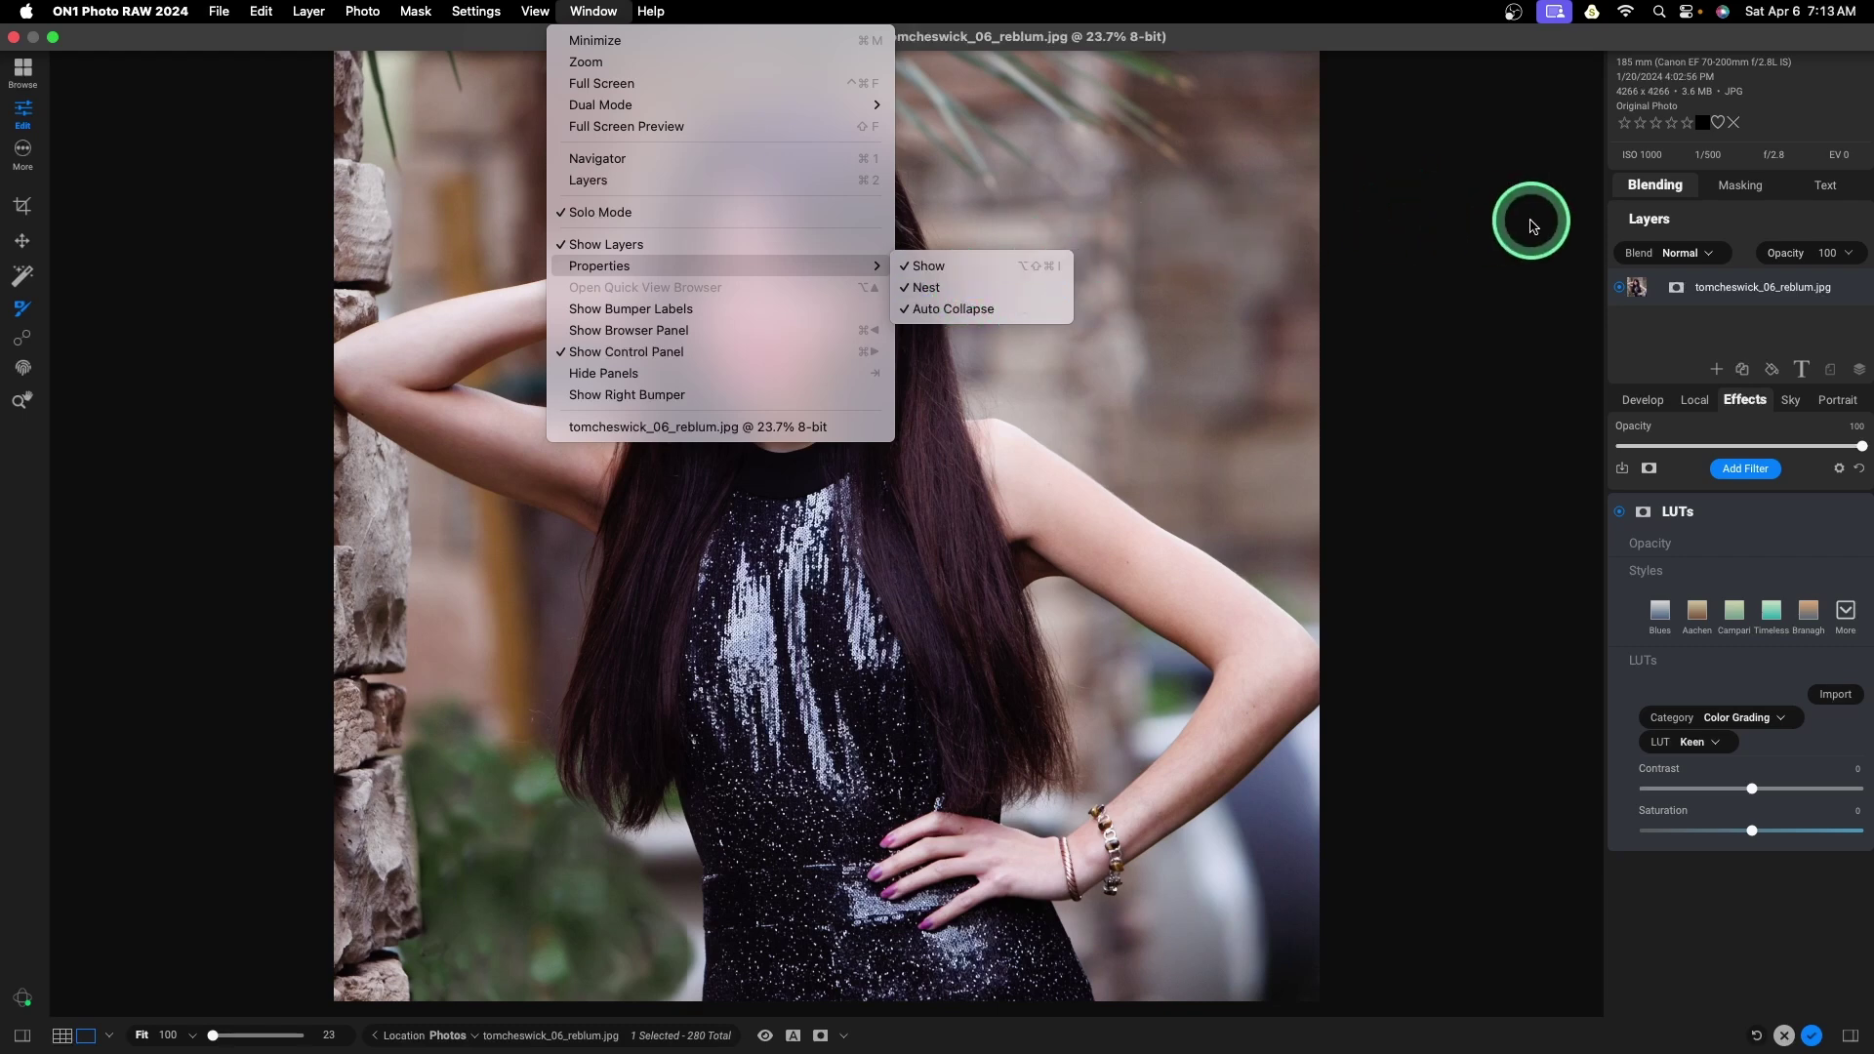
left_click(971, 317)
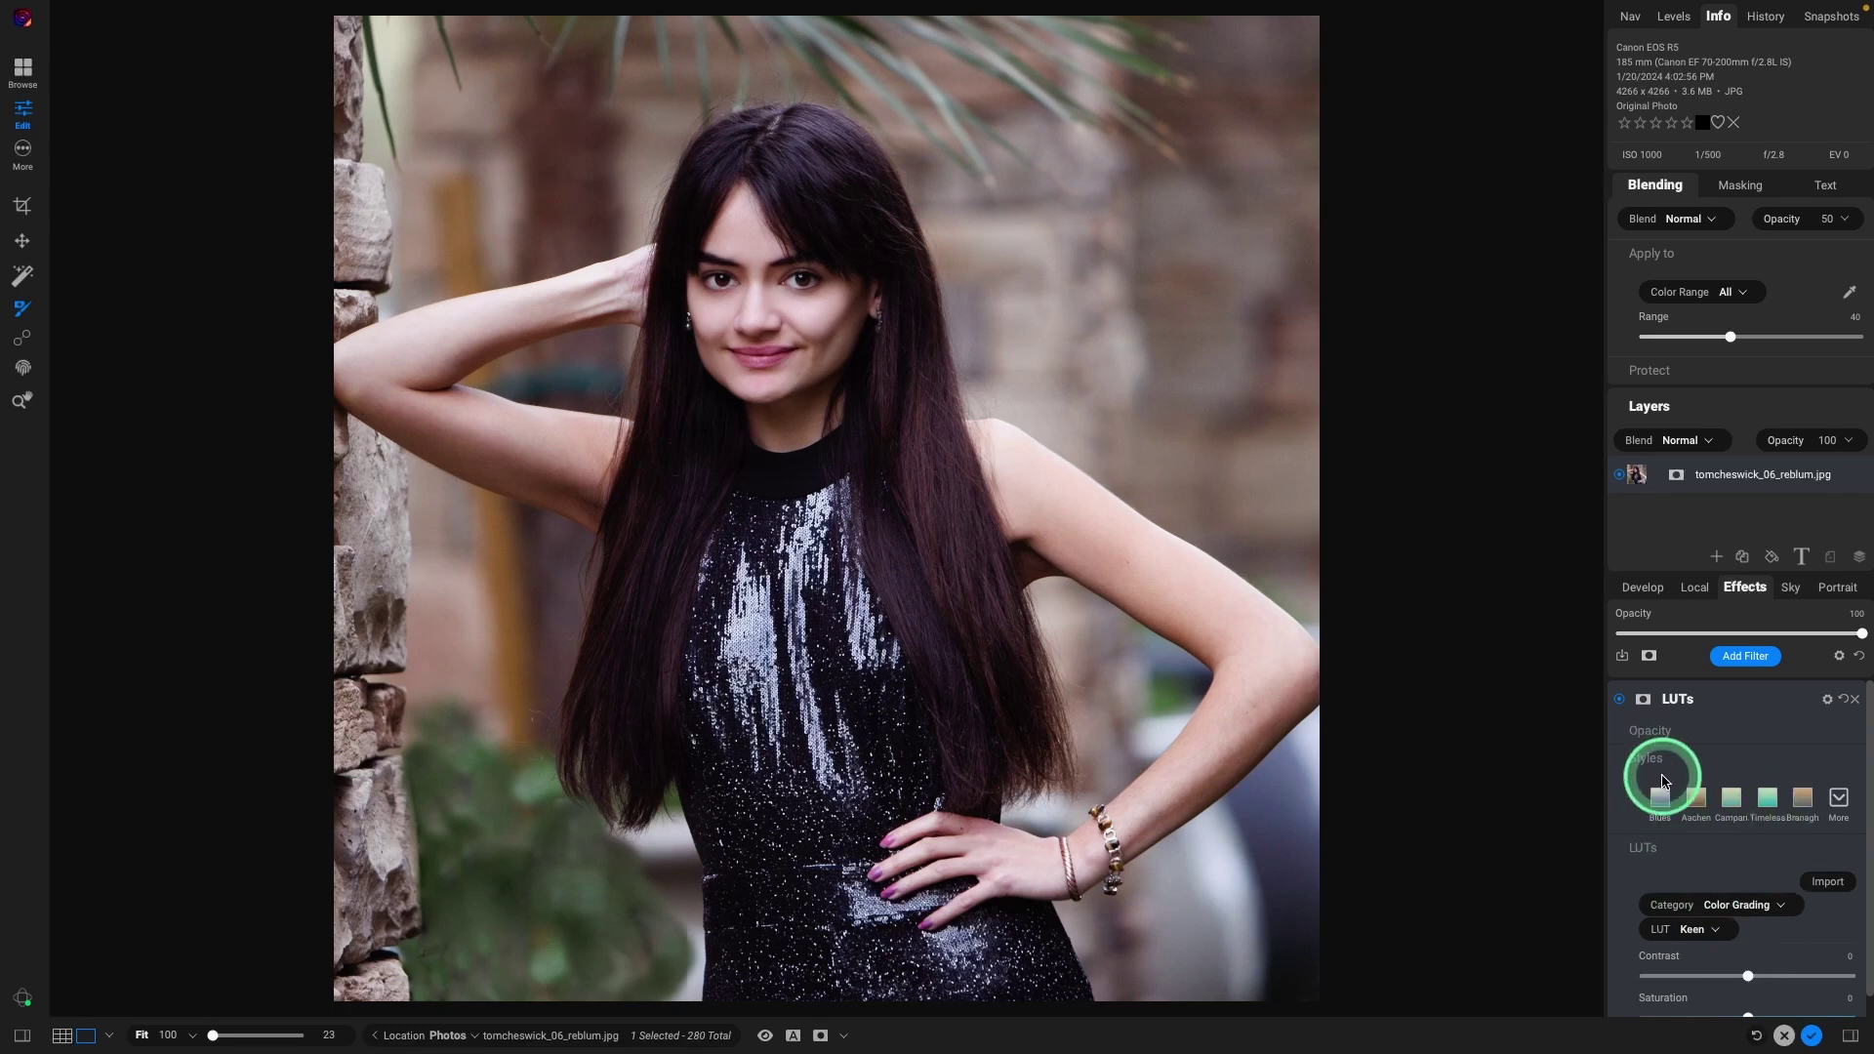
Step: Turn Auto Collapse for the Properties pane back on
mouse_move(496, 10)
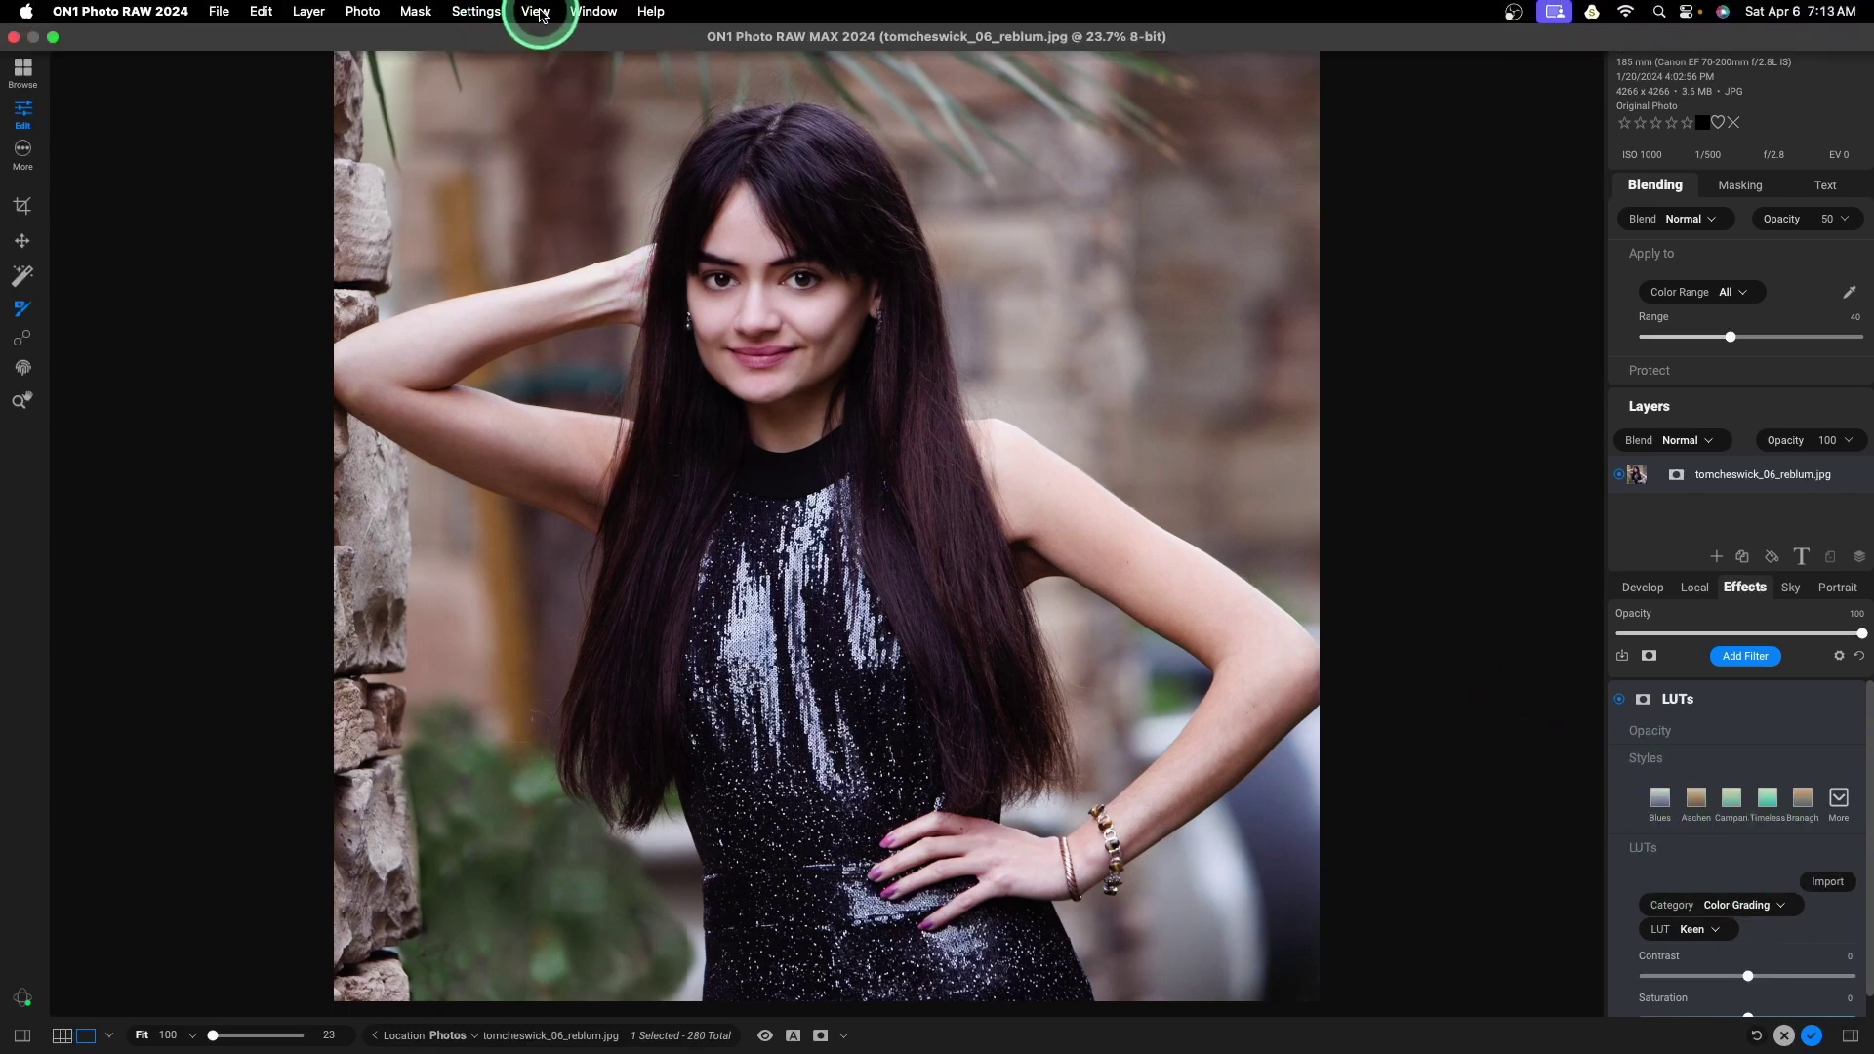
left_click(595, 12)
left_click(670, 265)
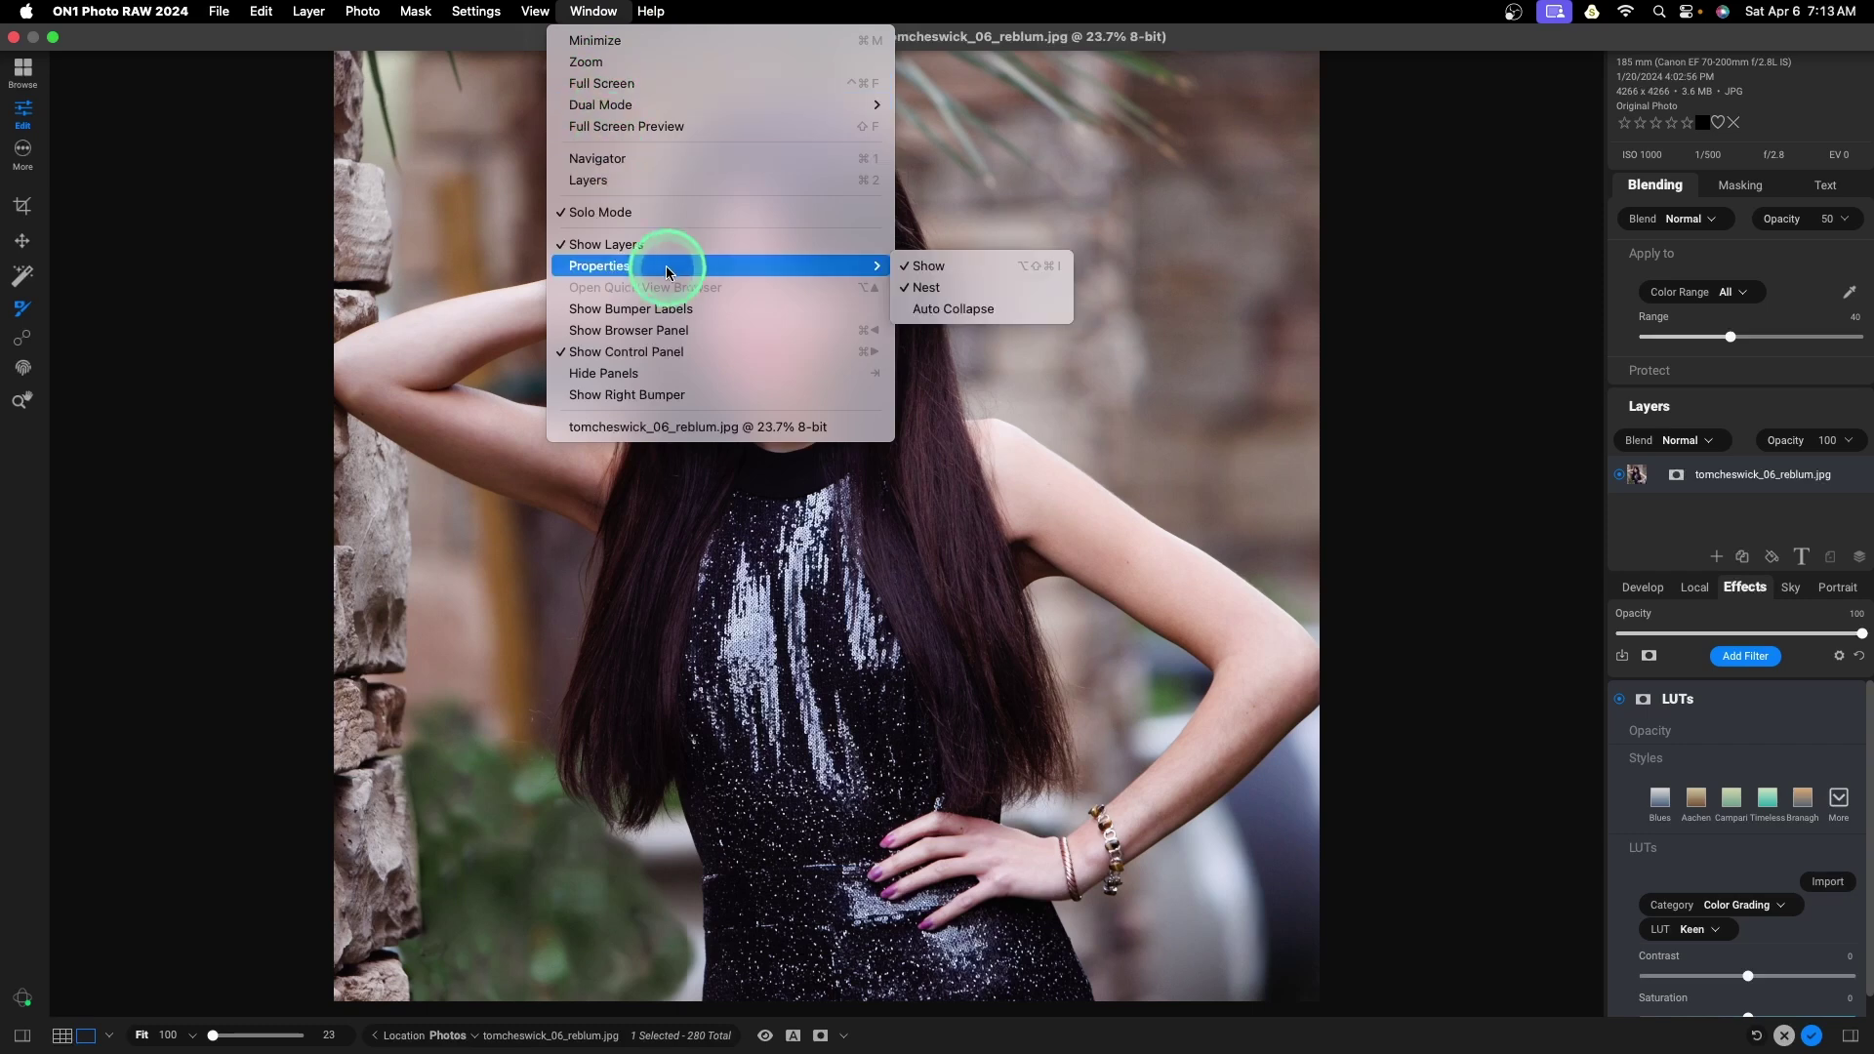
left_click(934, 310)
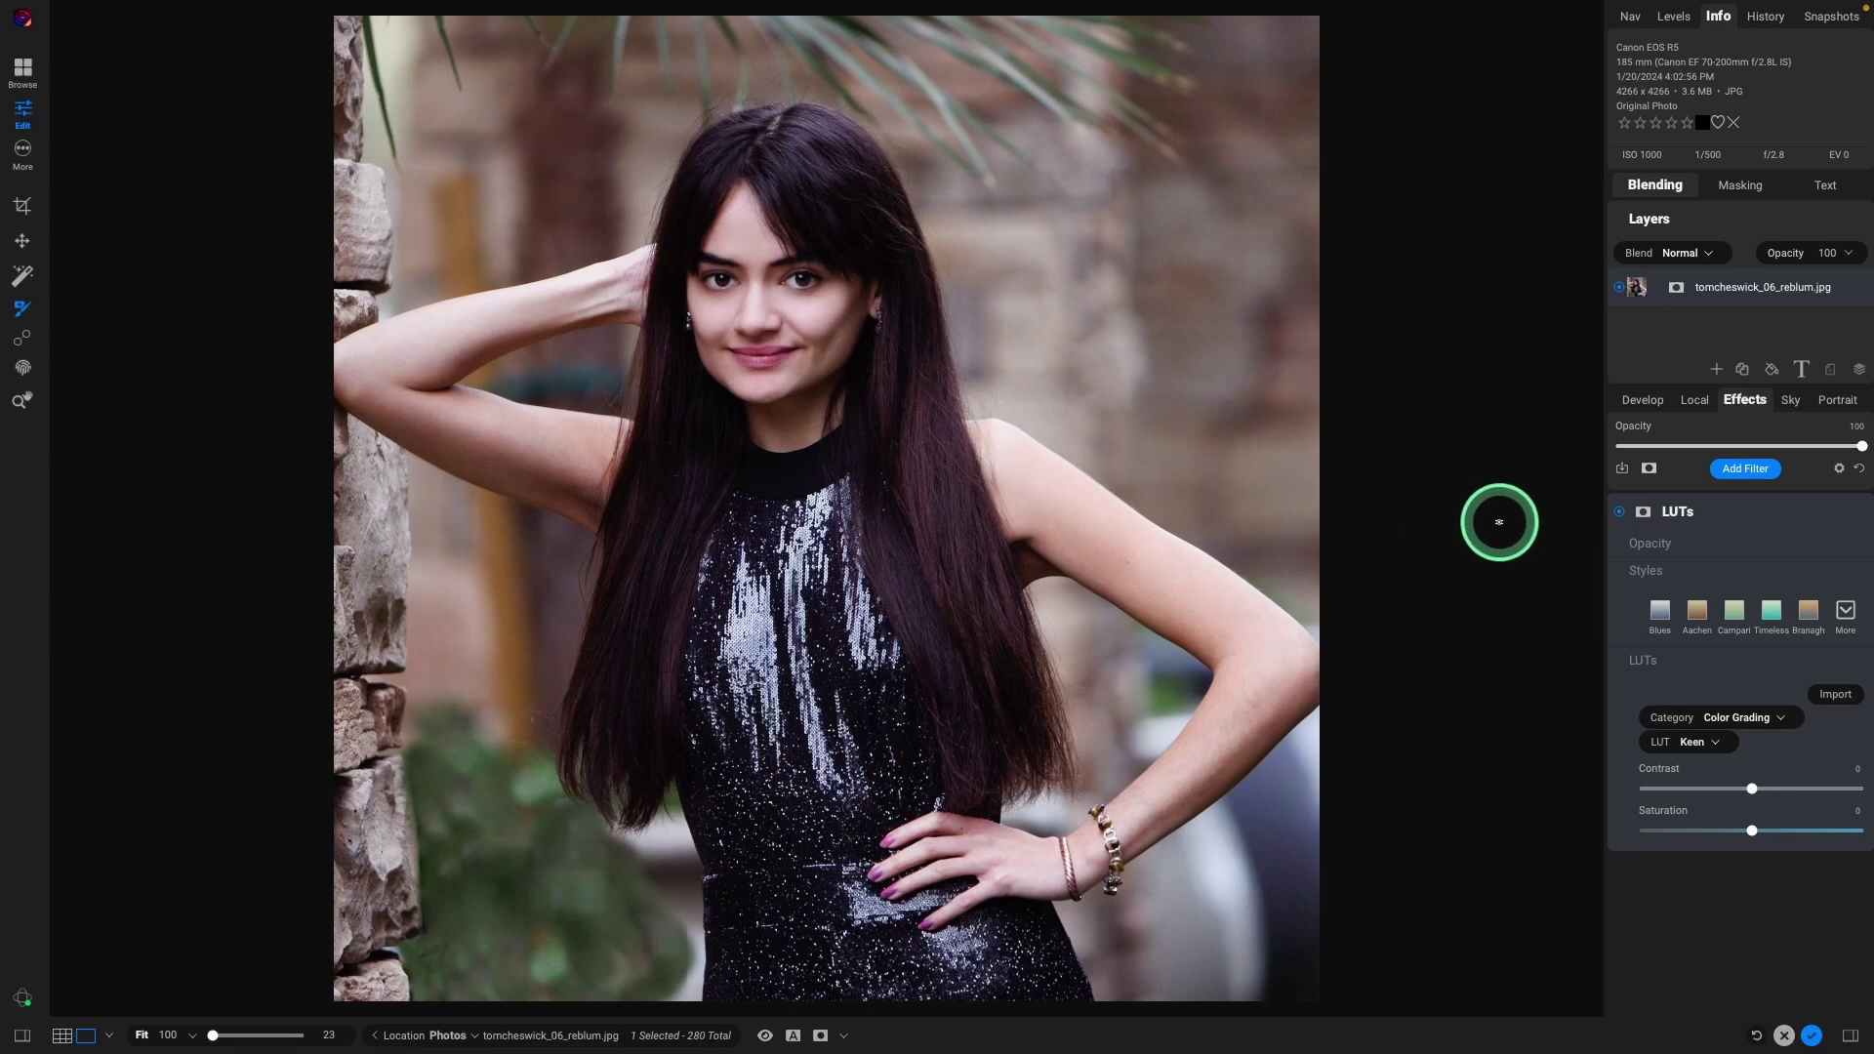
Step: Add a Vignette filter with the Big Softy style and set its Brightness to -35
key("ctrl+shift+f")
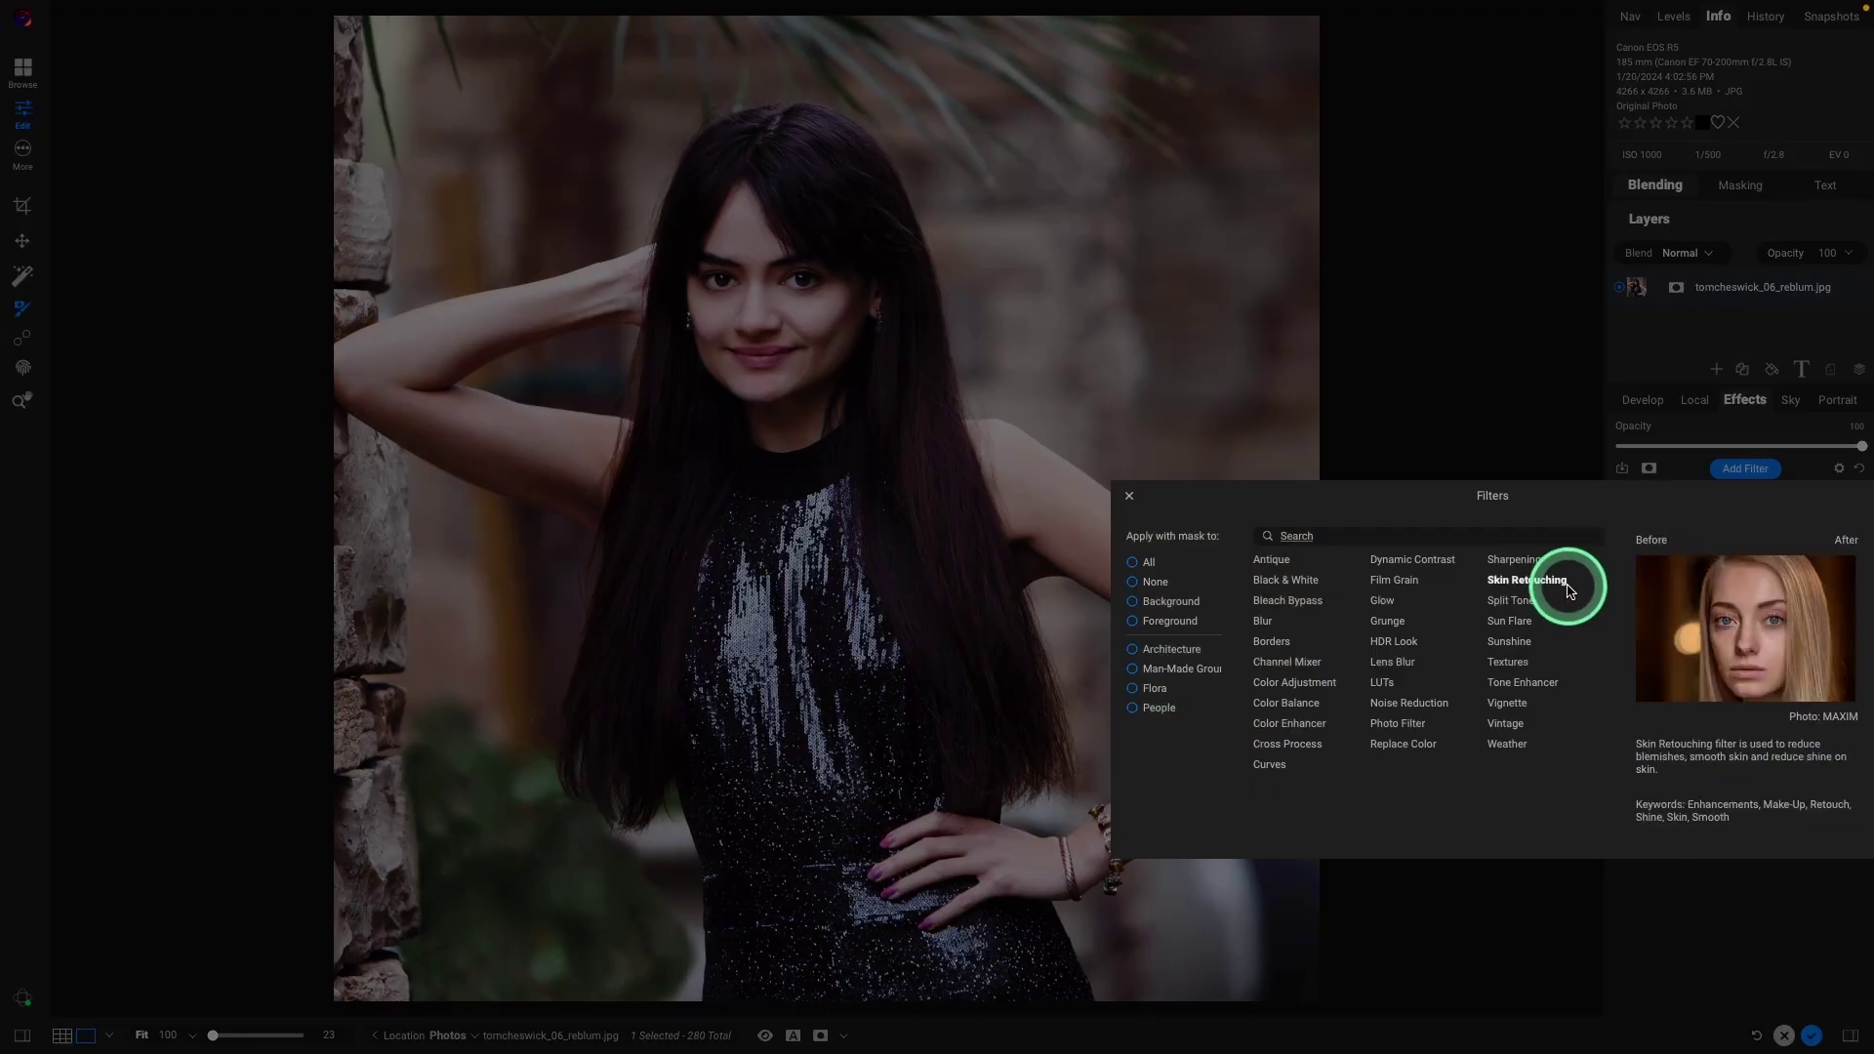
left_click(1508, 705)
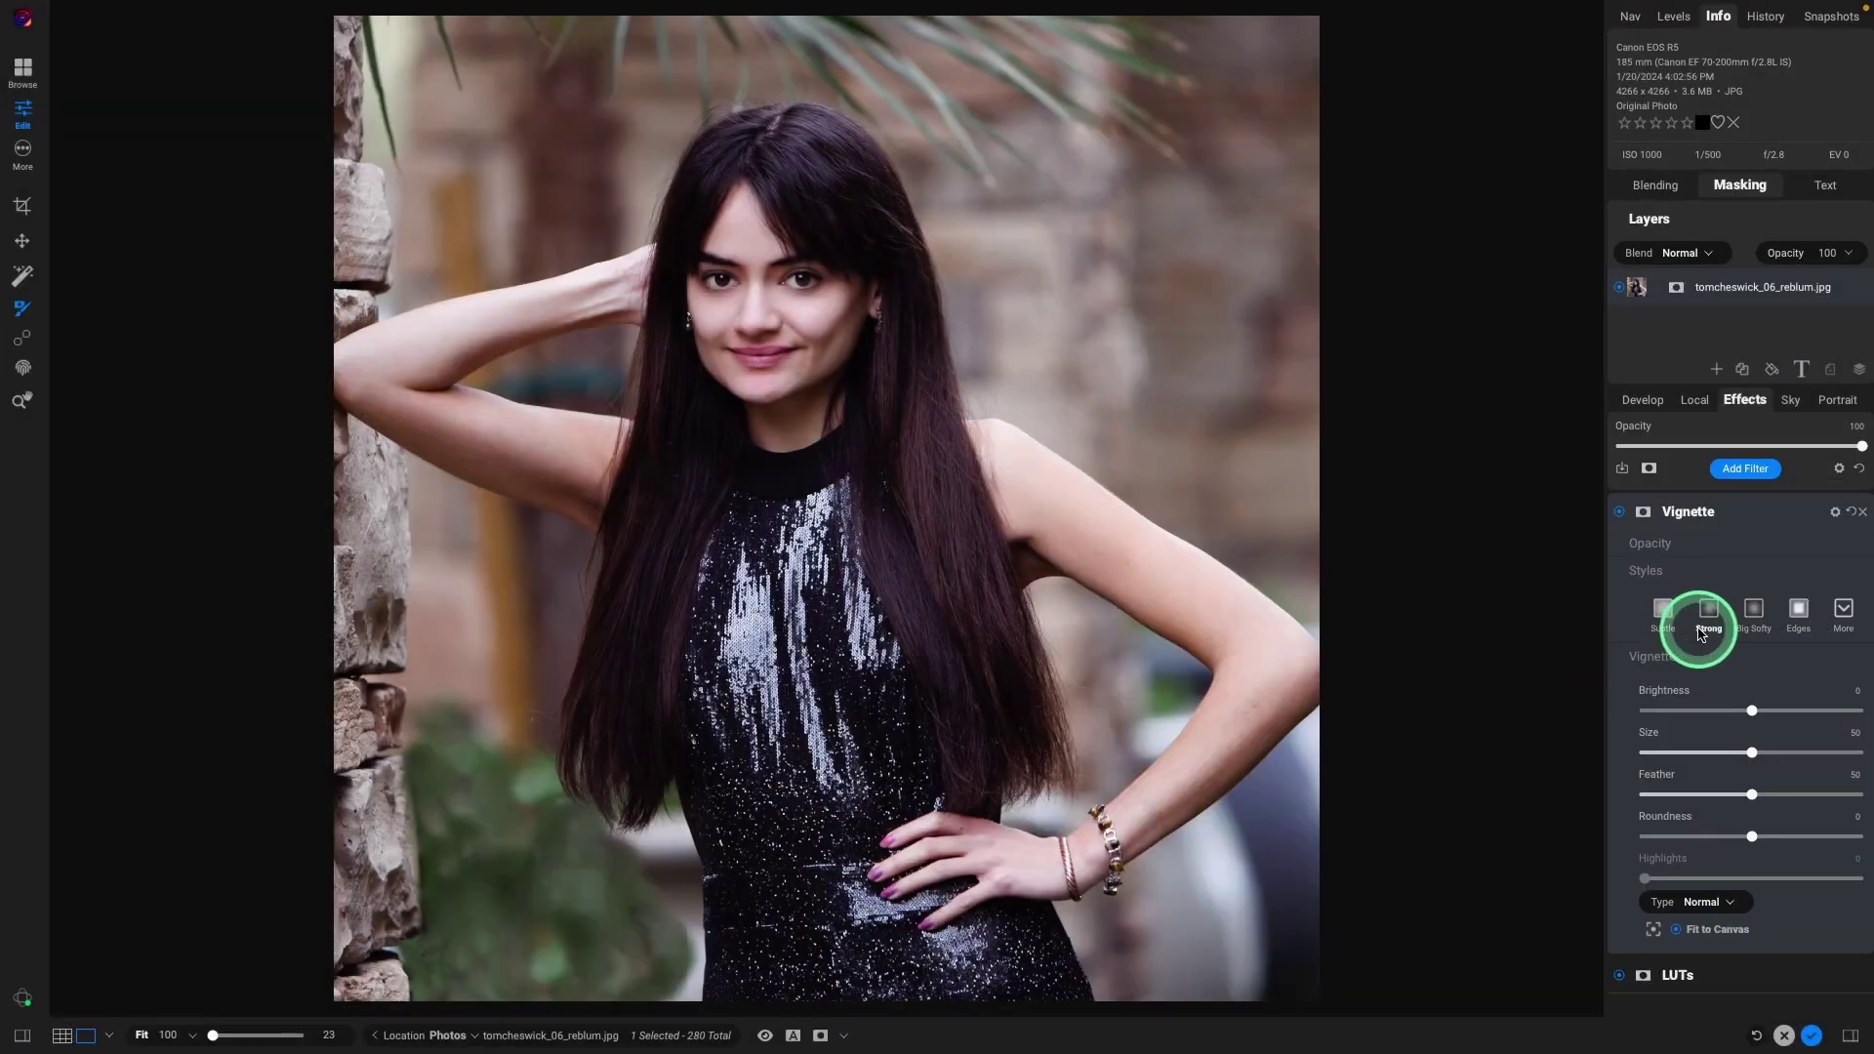
left_click(1753, 613)
left_click(1684, 712)
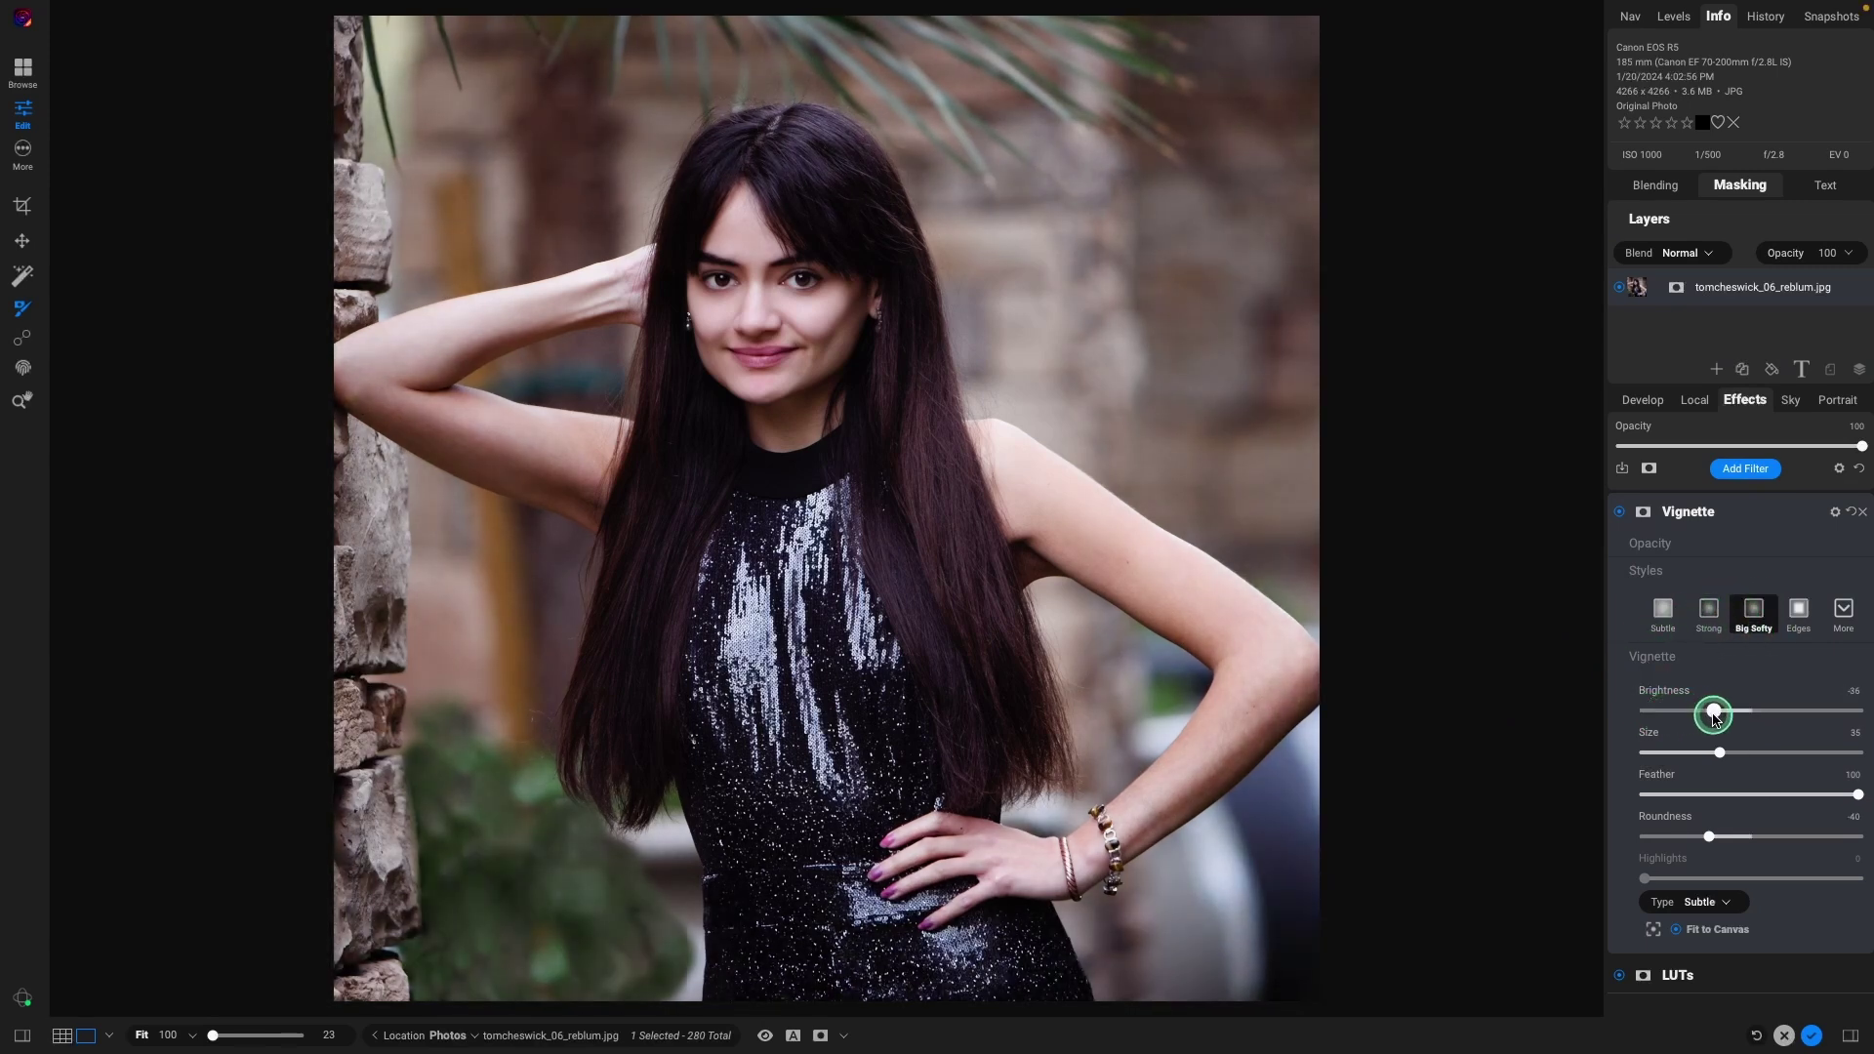
left_click_drag(1715, 718, 1714, 718)
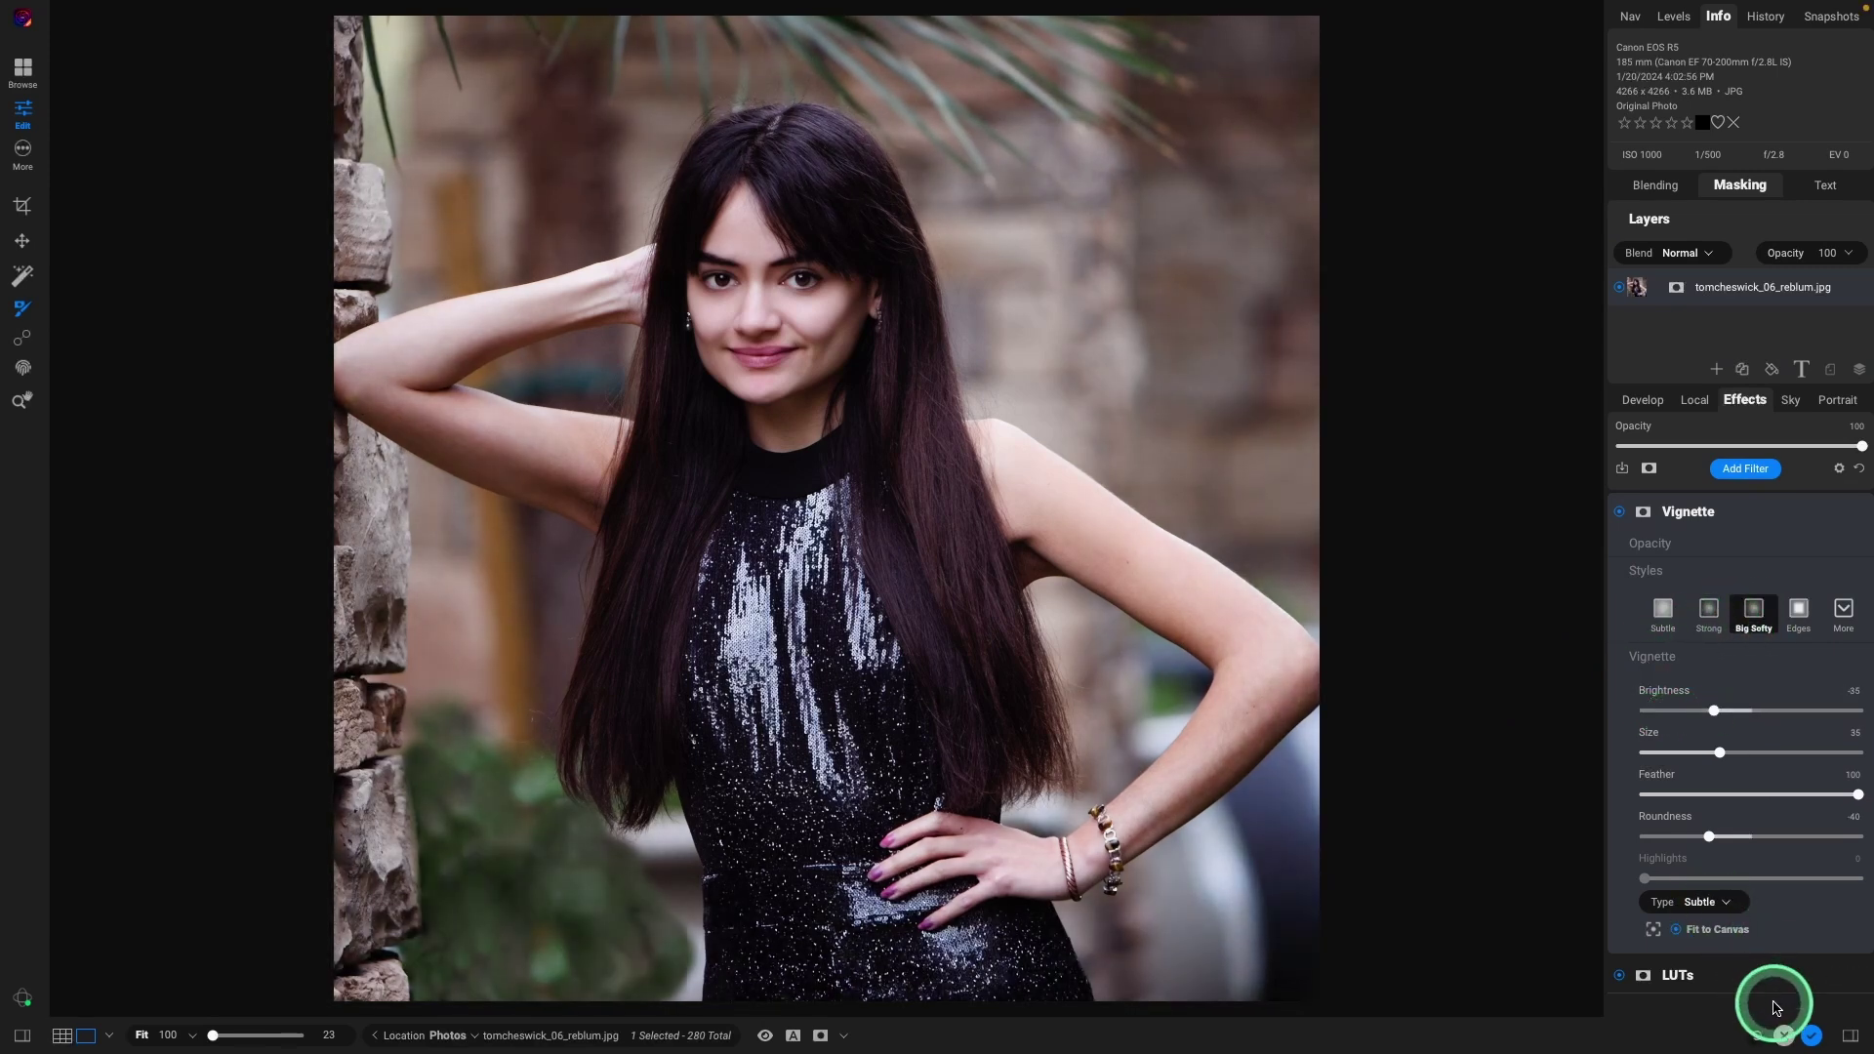
Step: Finish the edit and open the edited Reblum JPEG enlarged in Browse
left_click(1812, 1037)
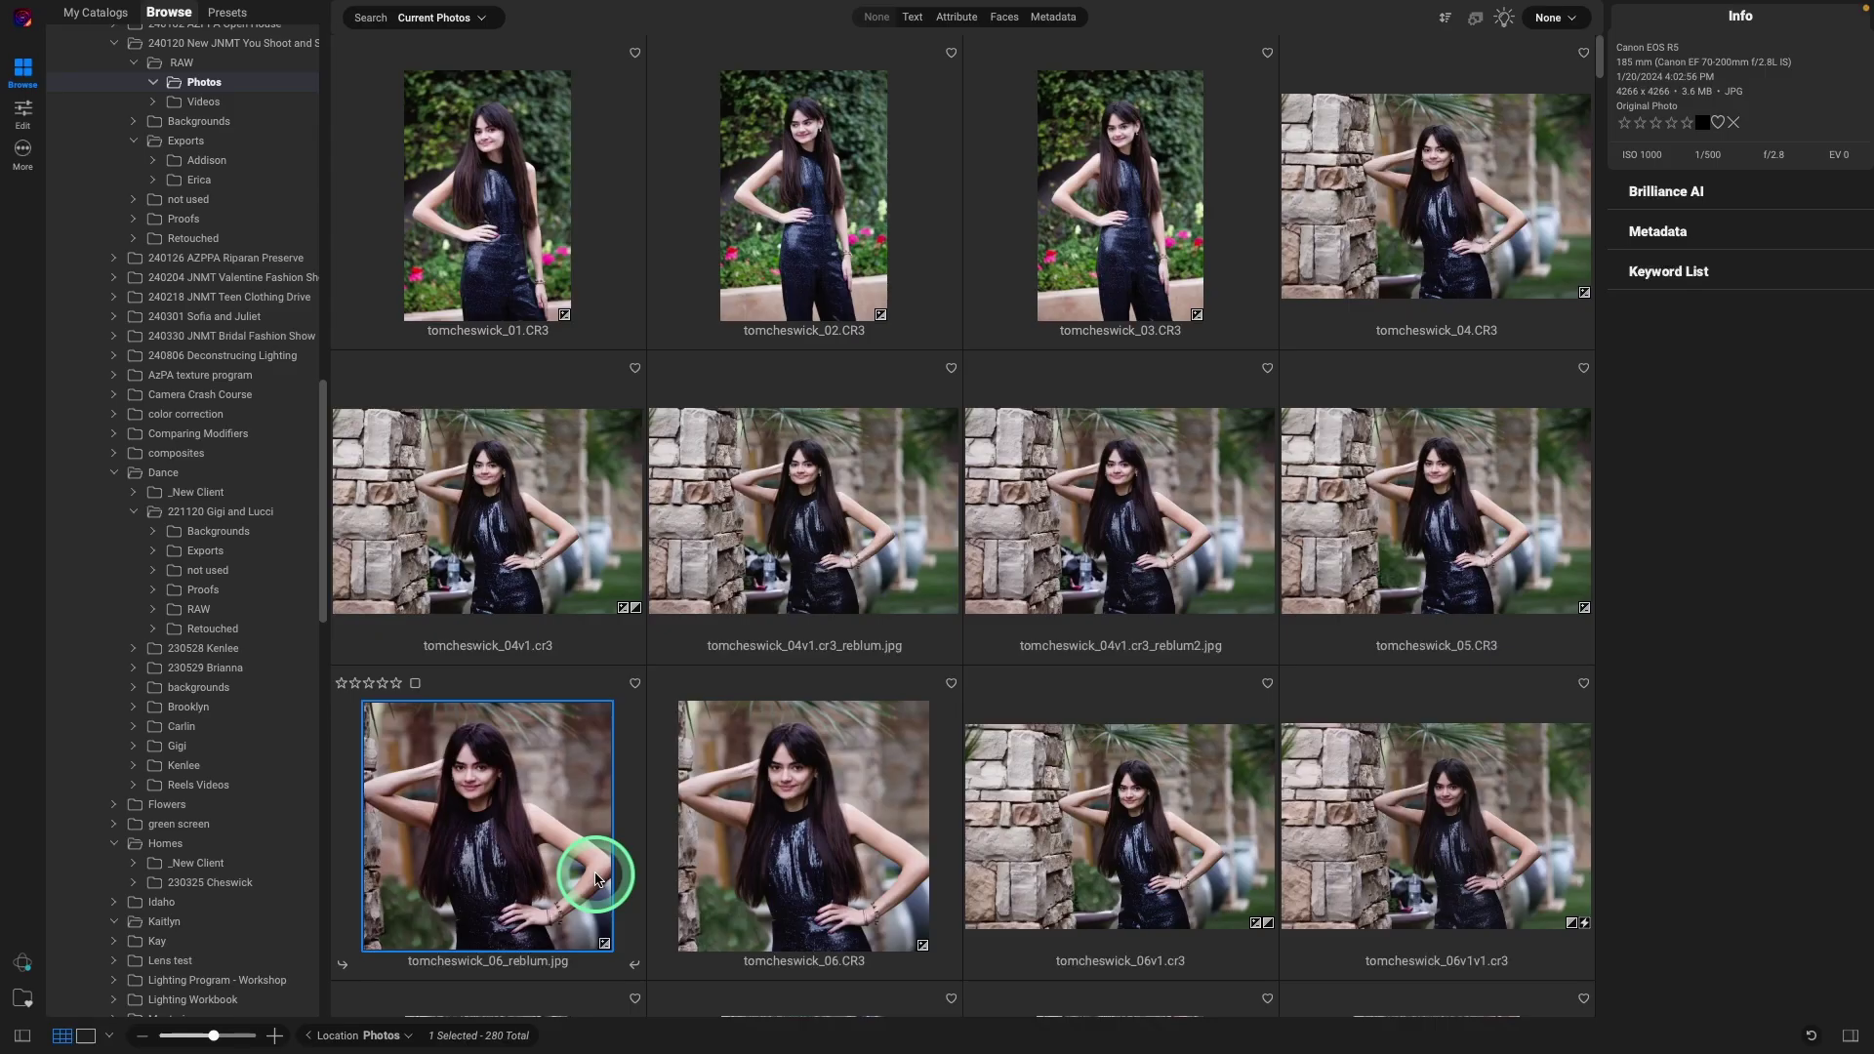
double_click(596, 876)
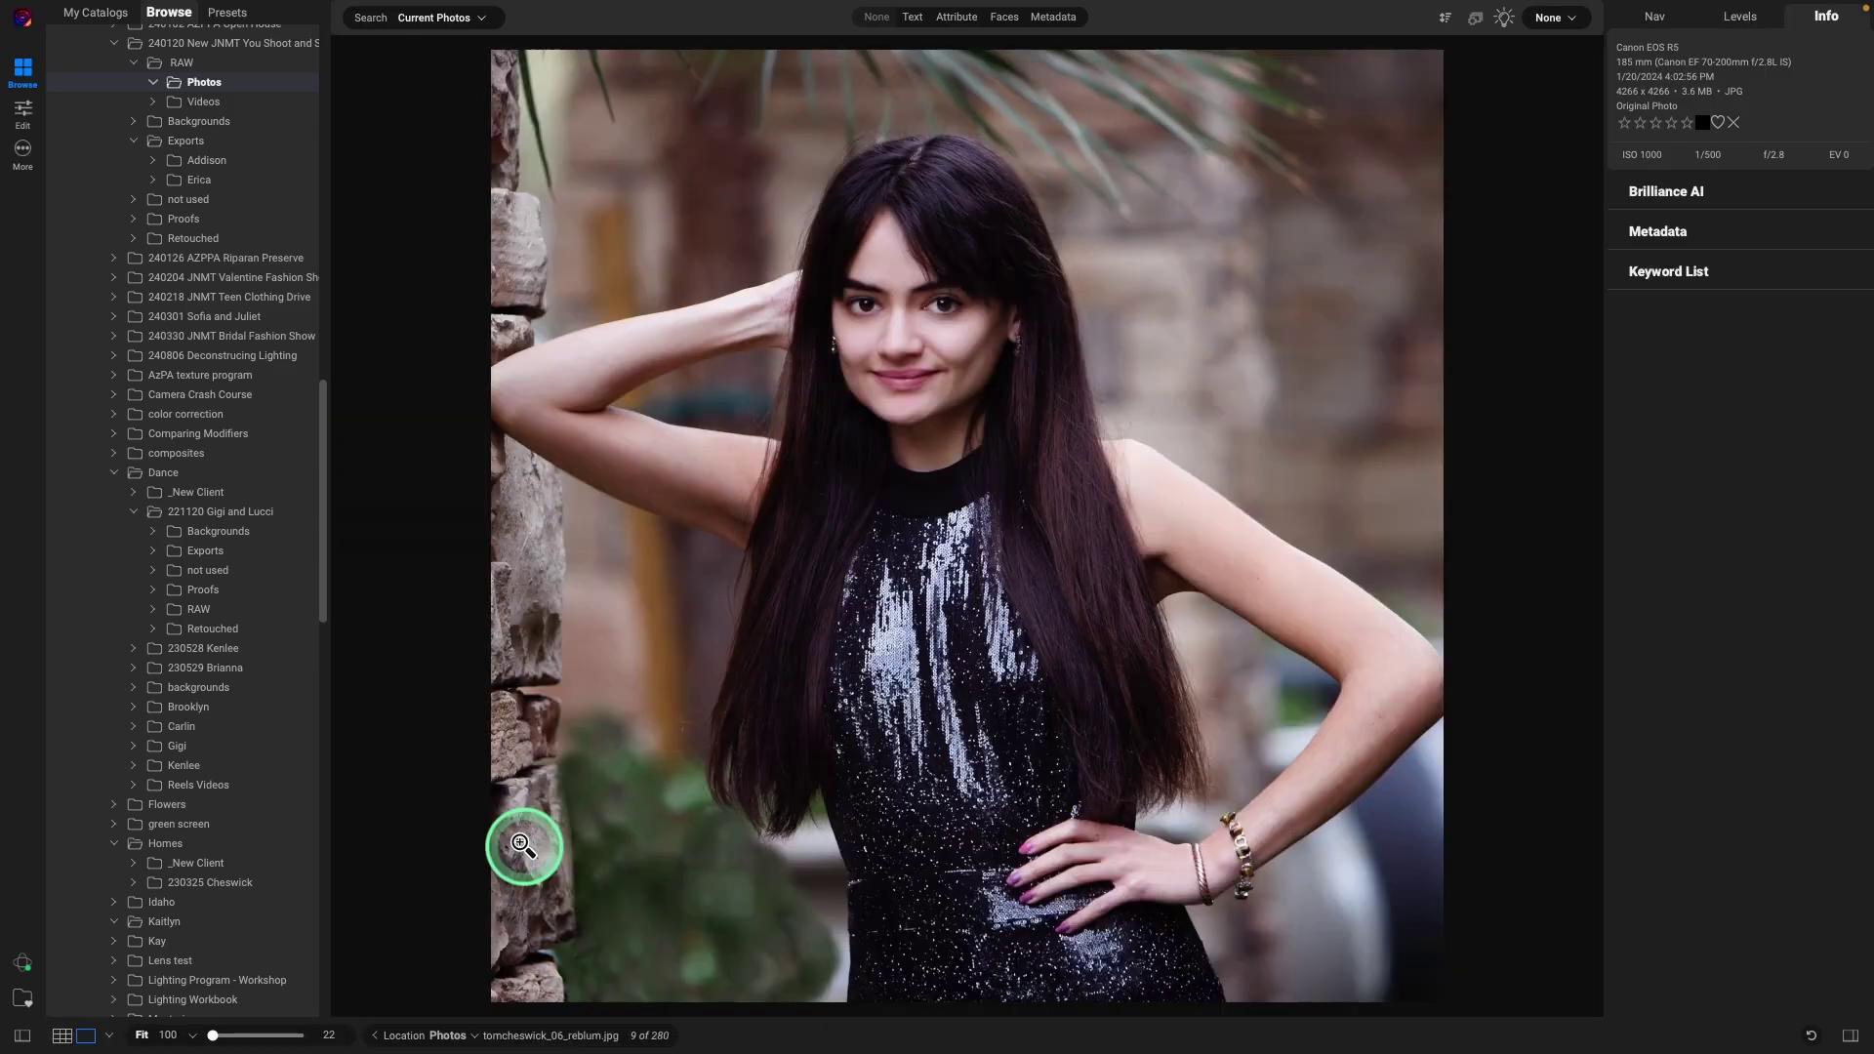